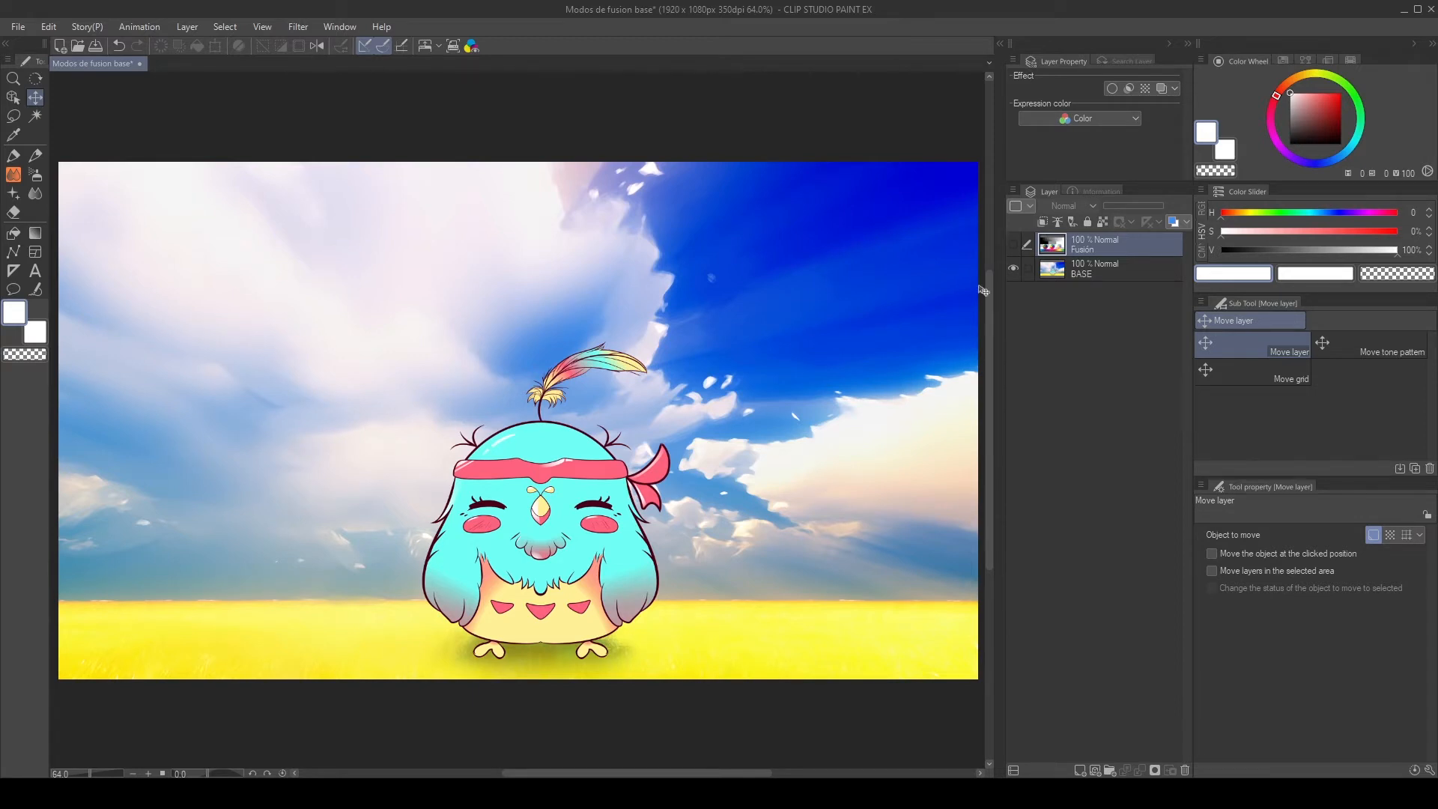
- Show the Fusión layer above the base artwork and set its blending mode to Darken
click(1013, 245)
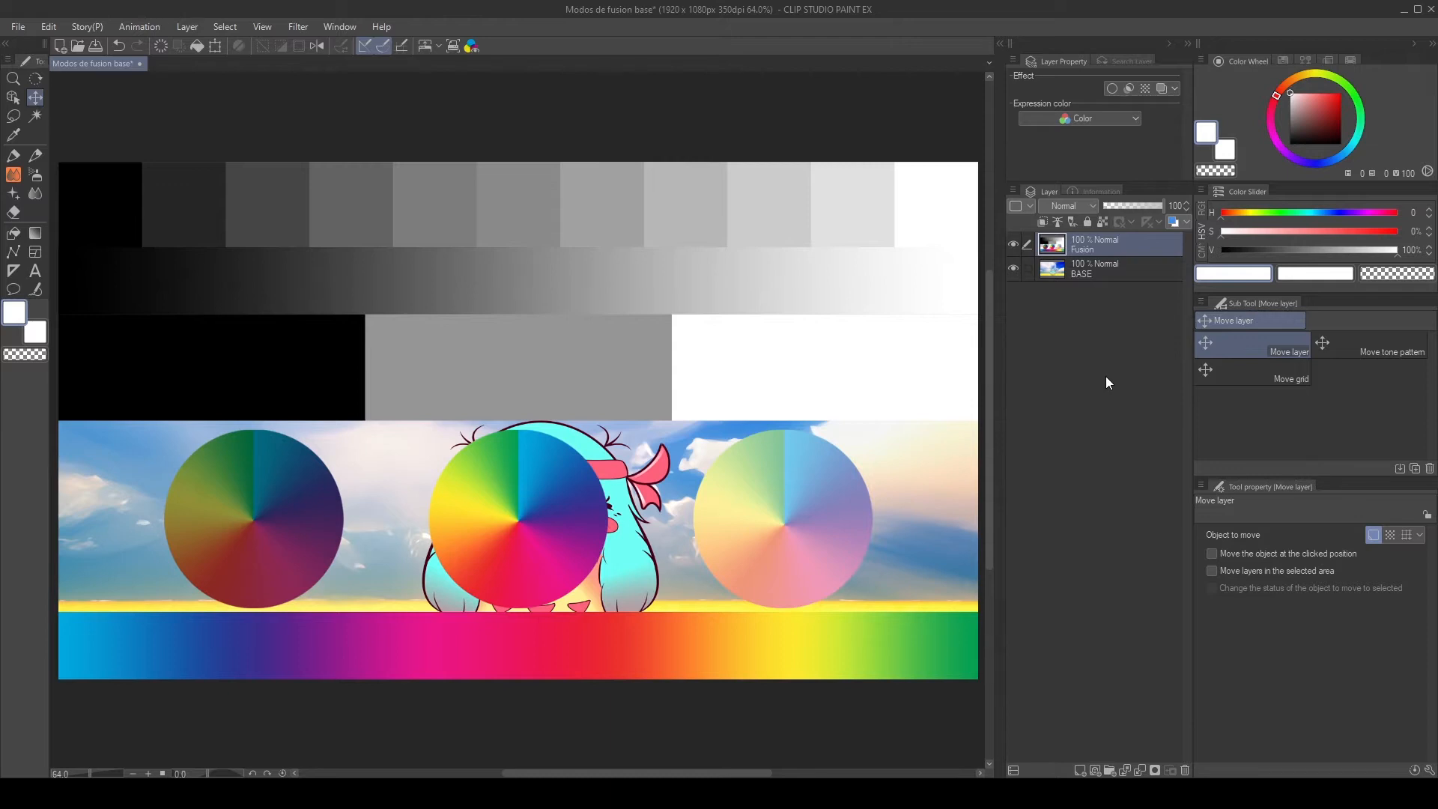
click(1080, 206)
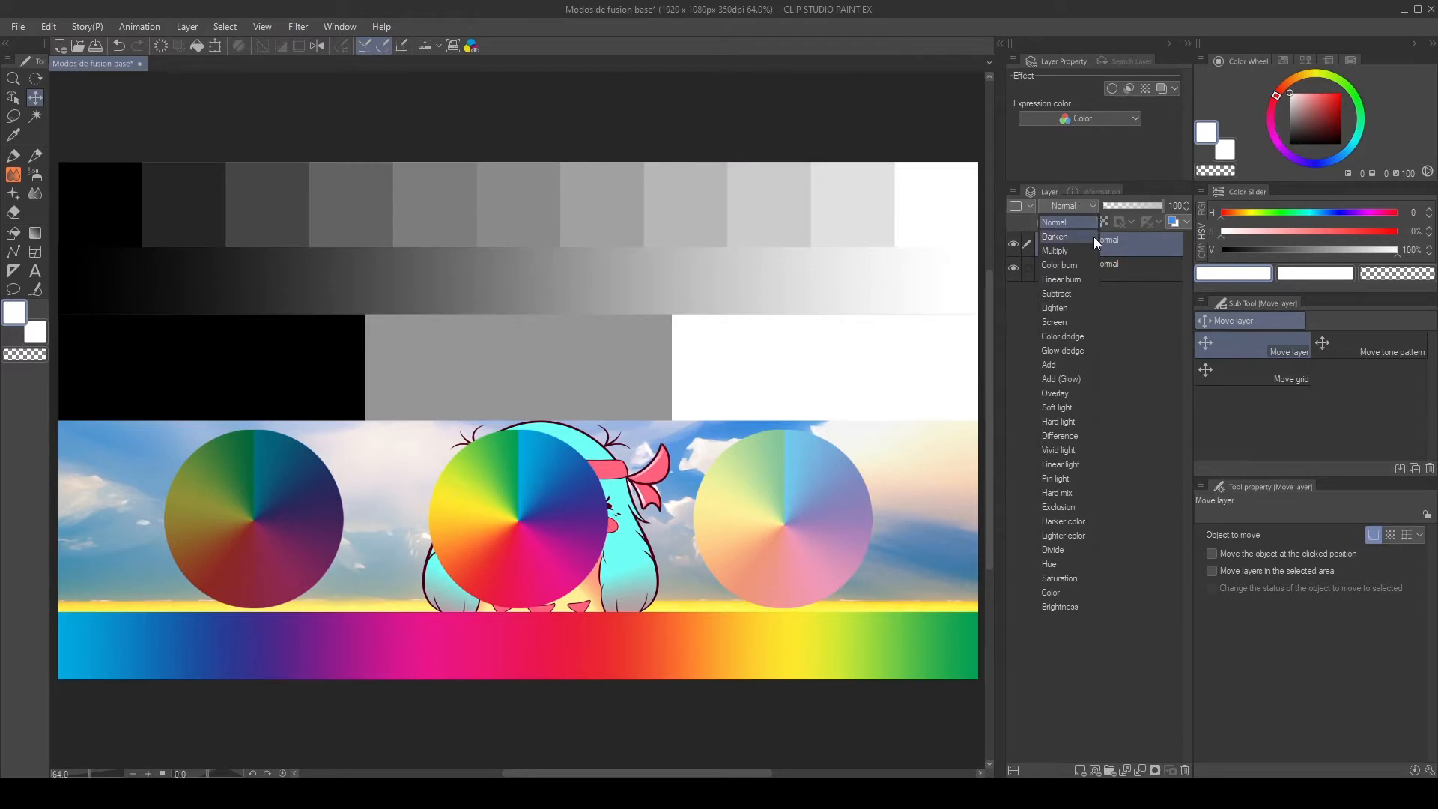
click(1093, 236)
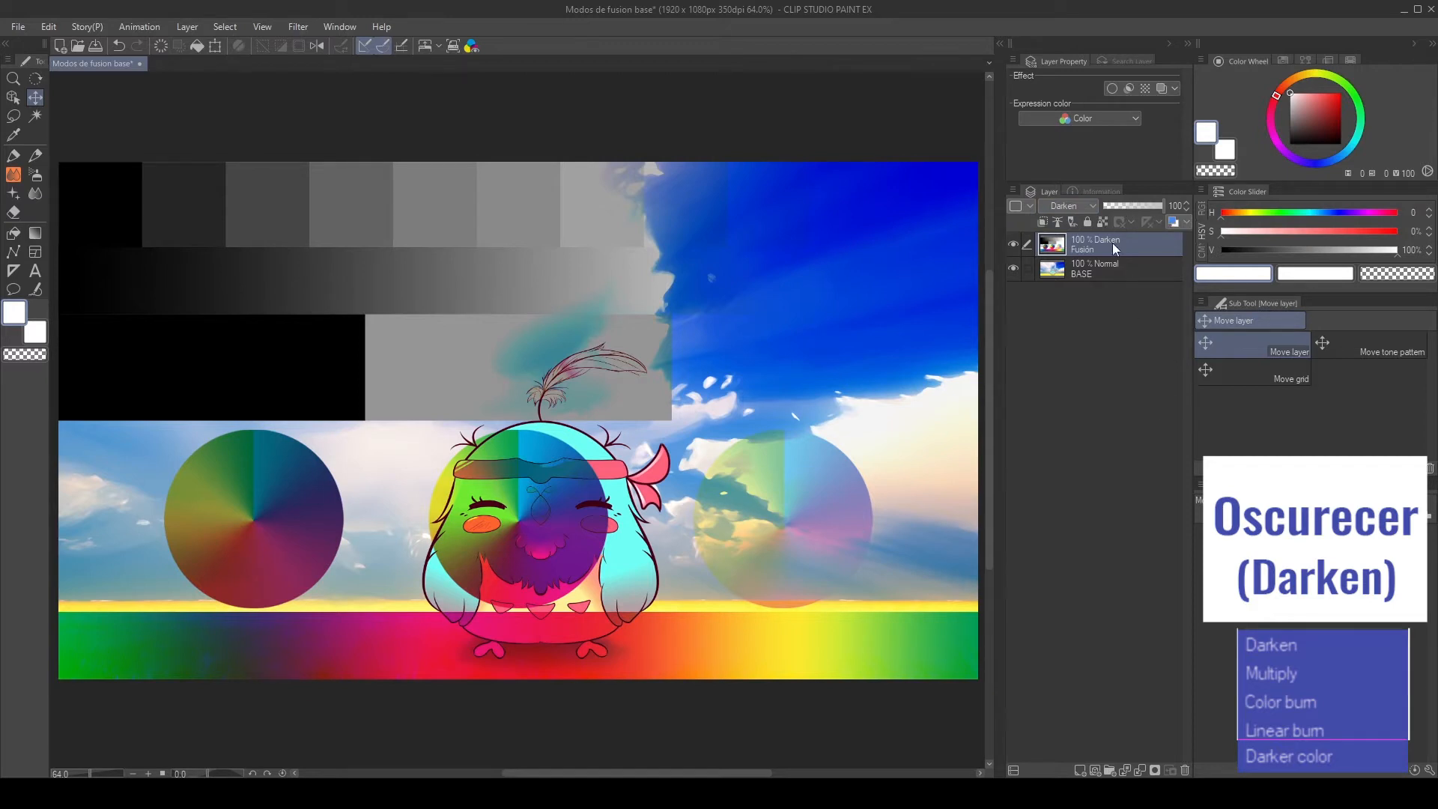
- Preview the Fusión layer with the Multiply blending mode, followed by Color burn
click(1075, 207)
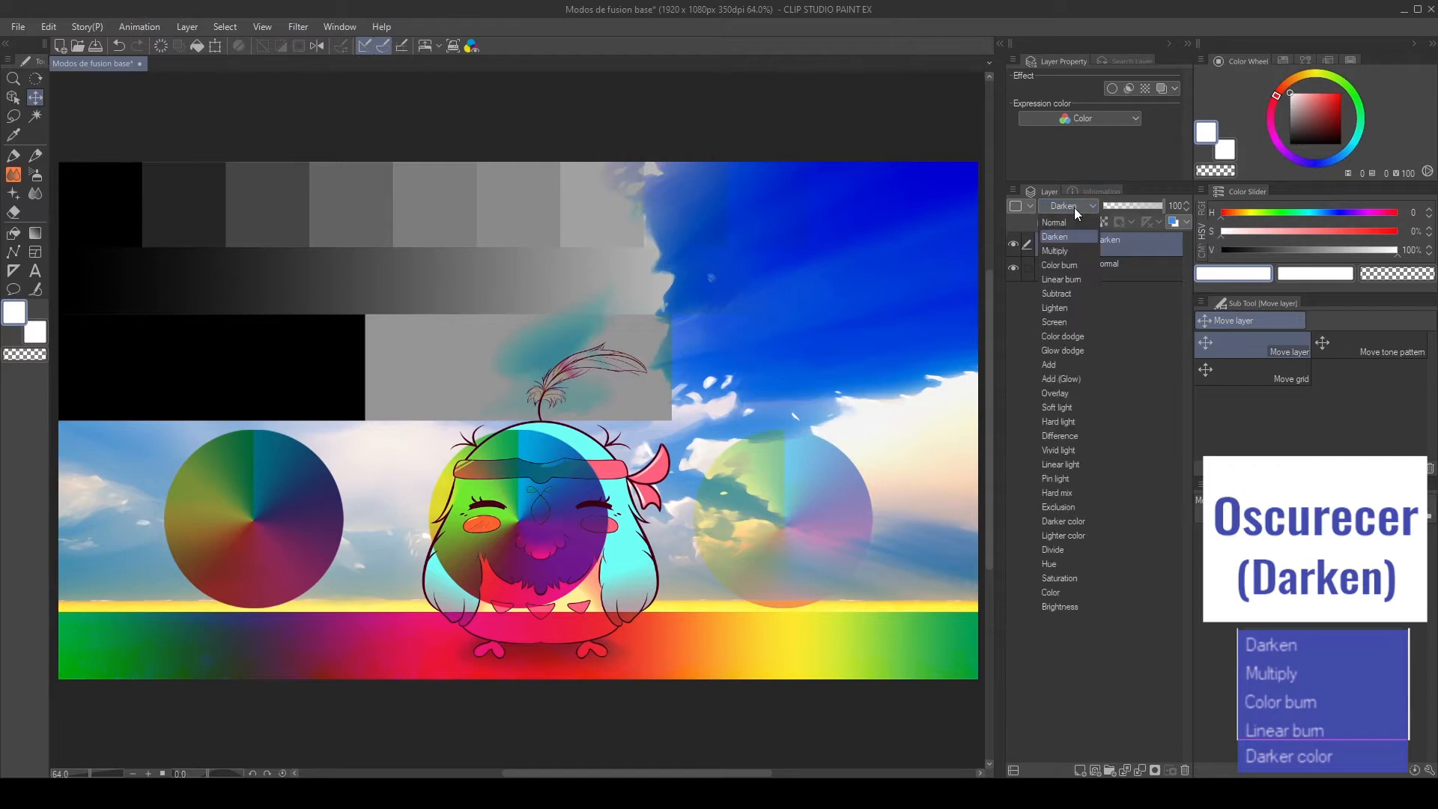
click(1072, 249)
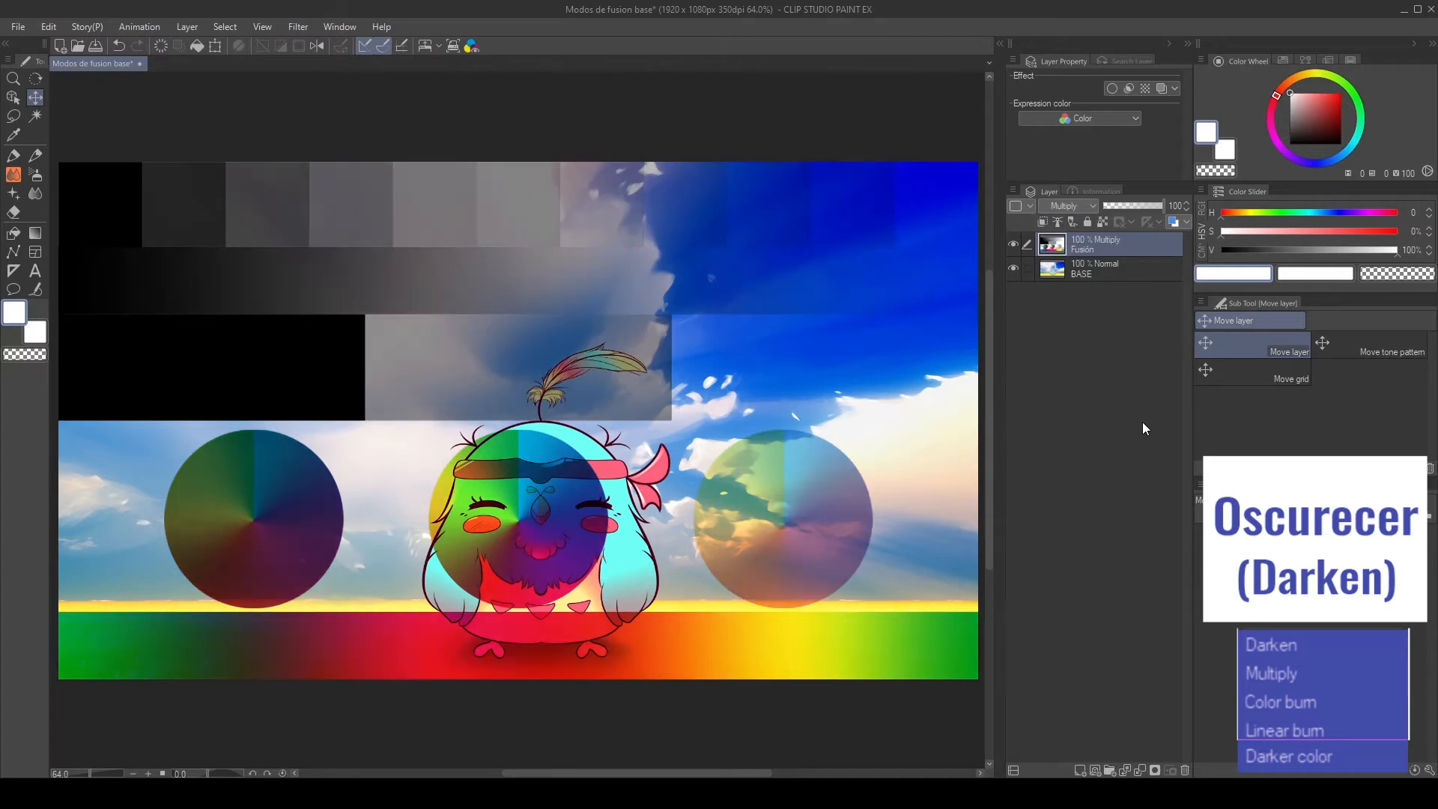
click(1071, 209)
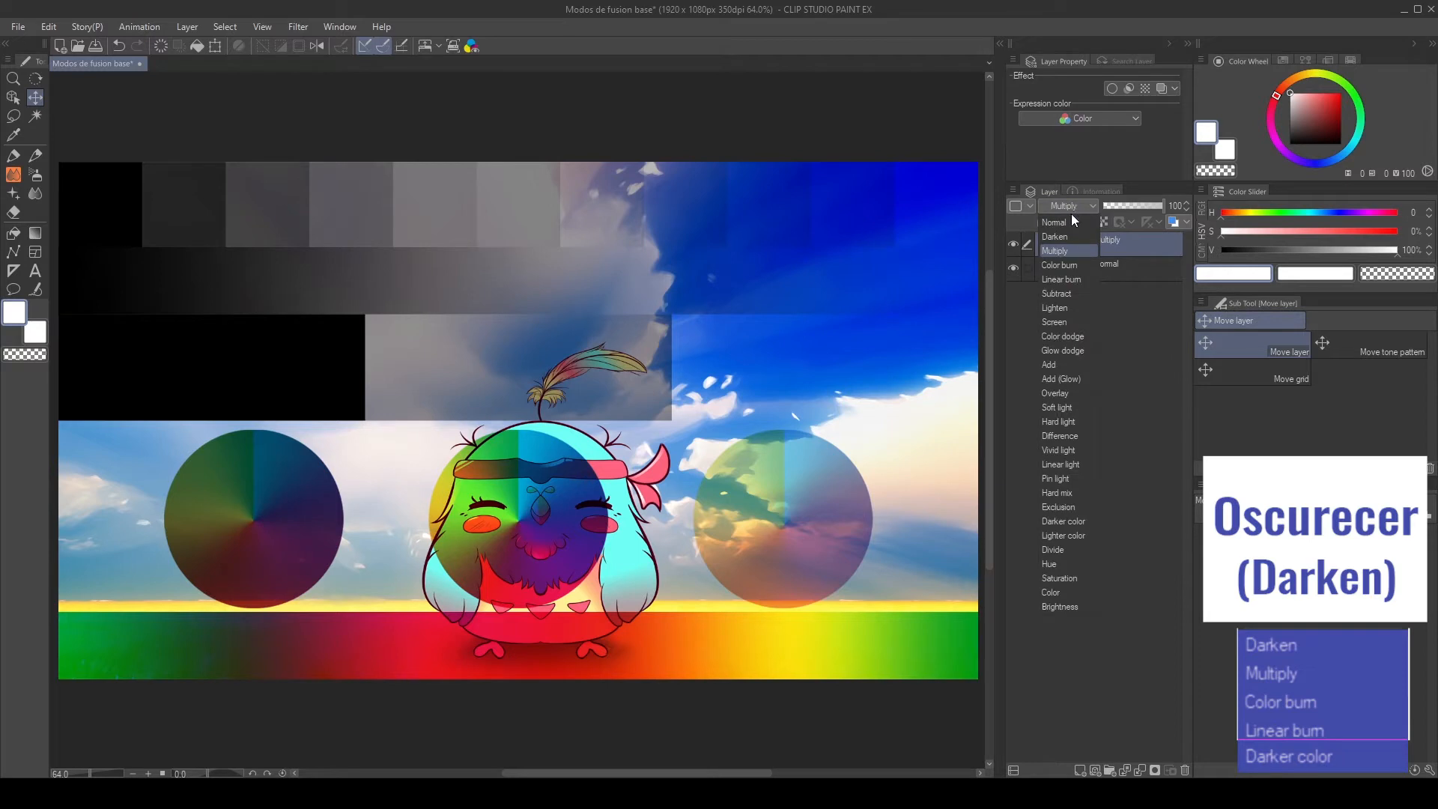
click(1076, 263)
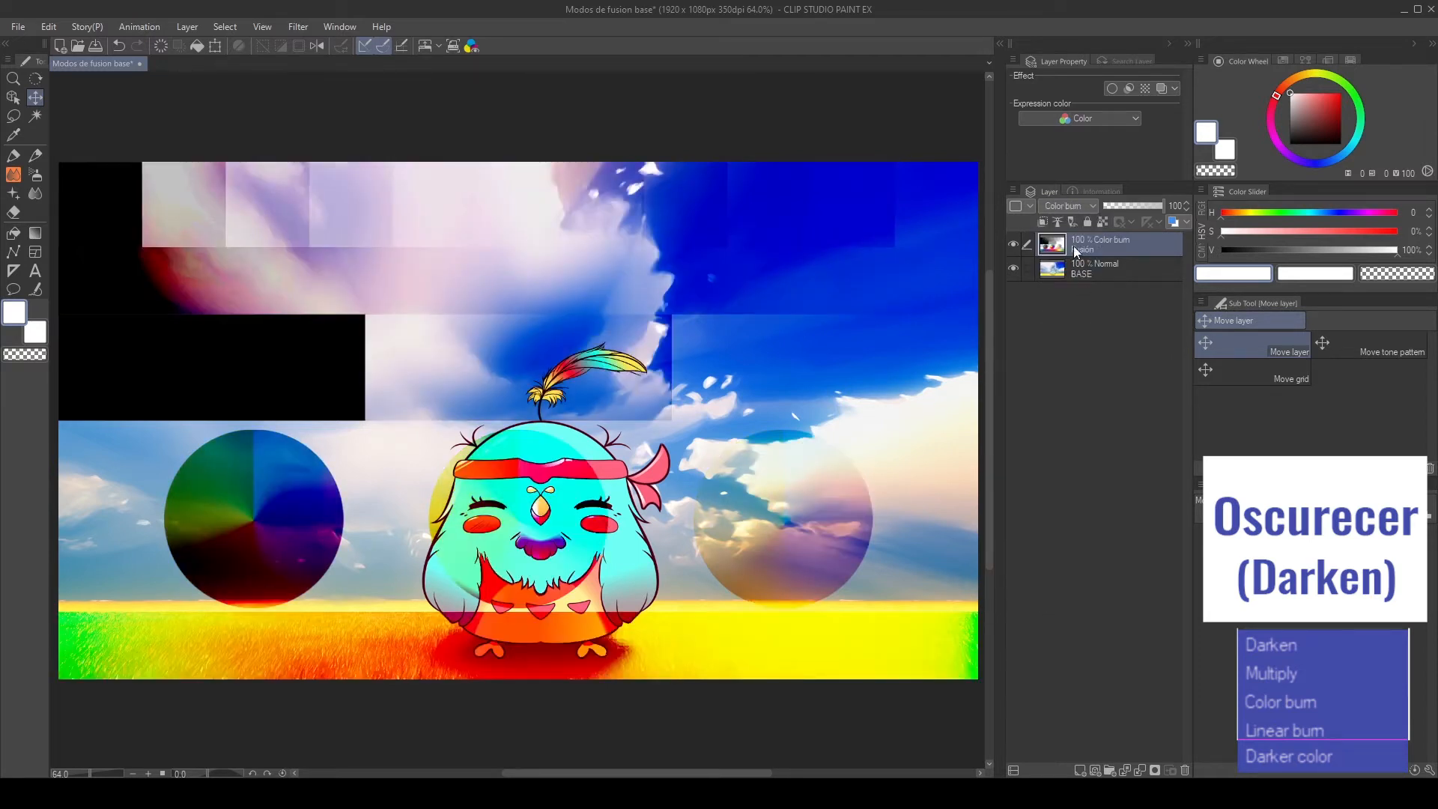
- Preview the Fusión layer with the Linear burn blending mode, followed by Subtract
click(1071, 205)
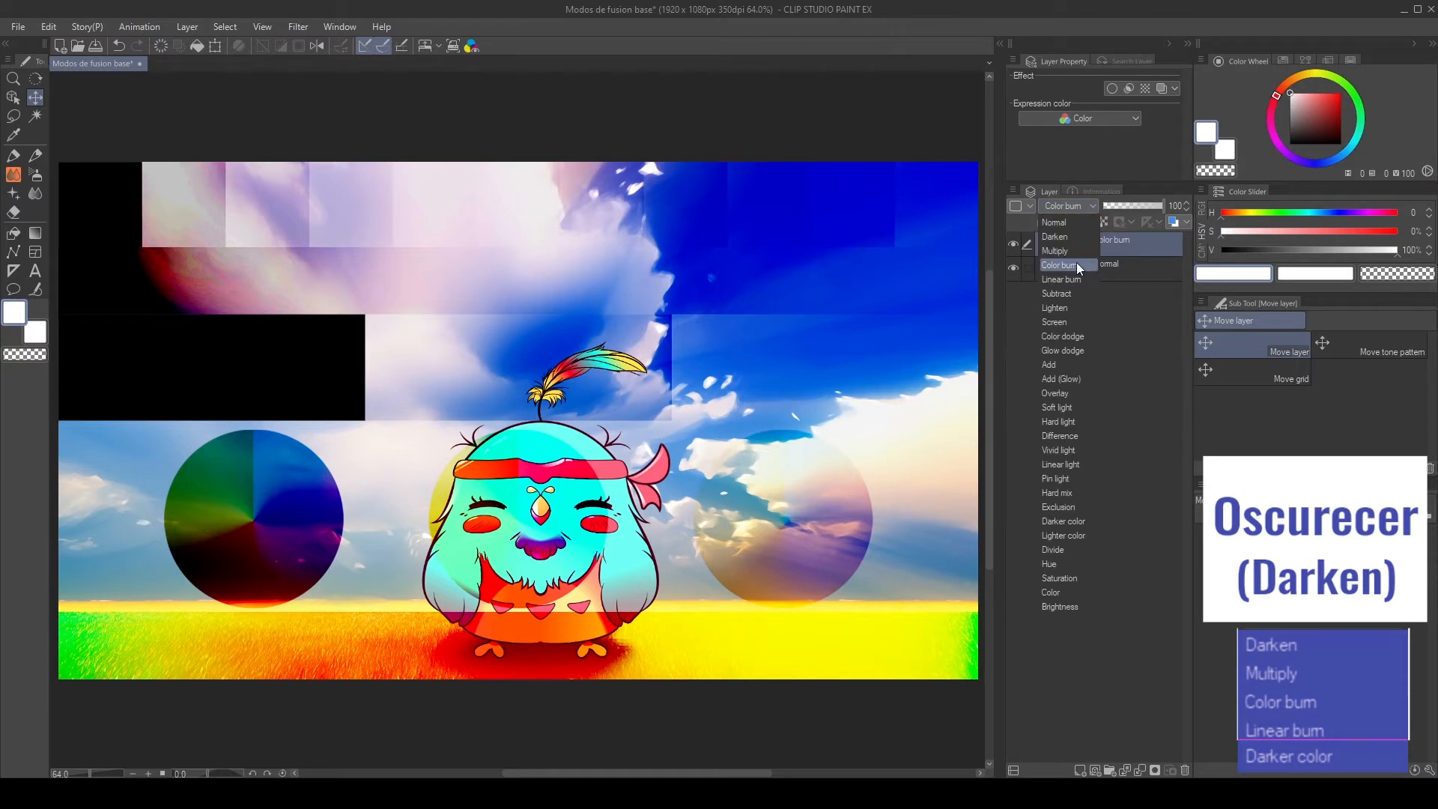
click(1068, 281)
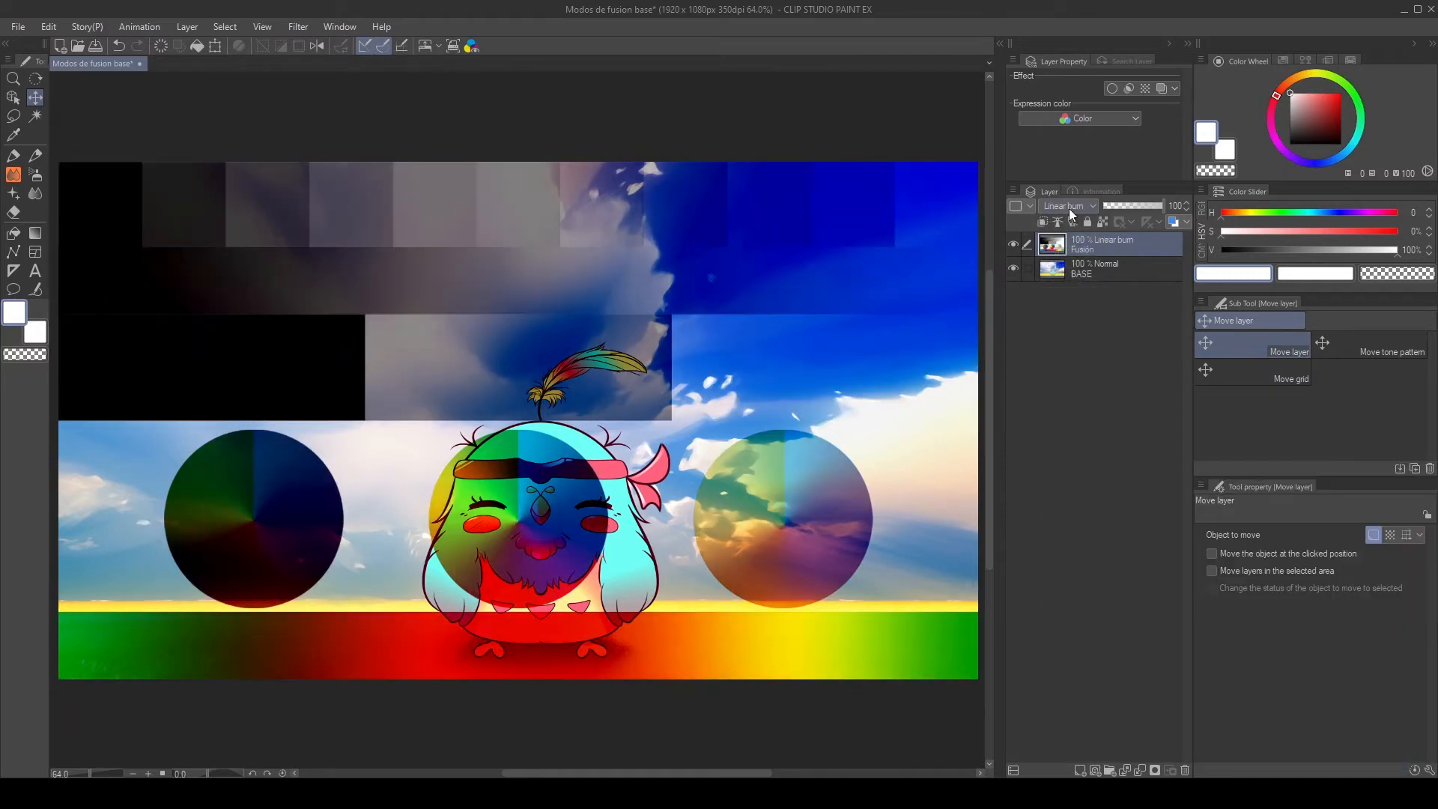
click(1069, 207)
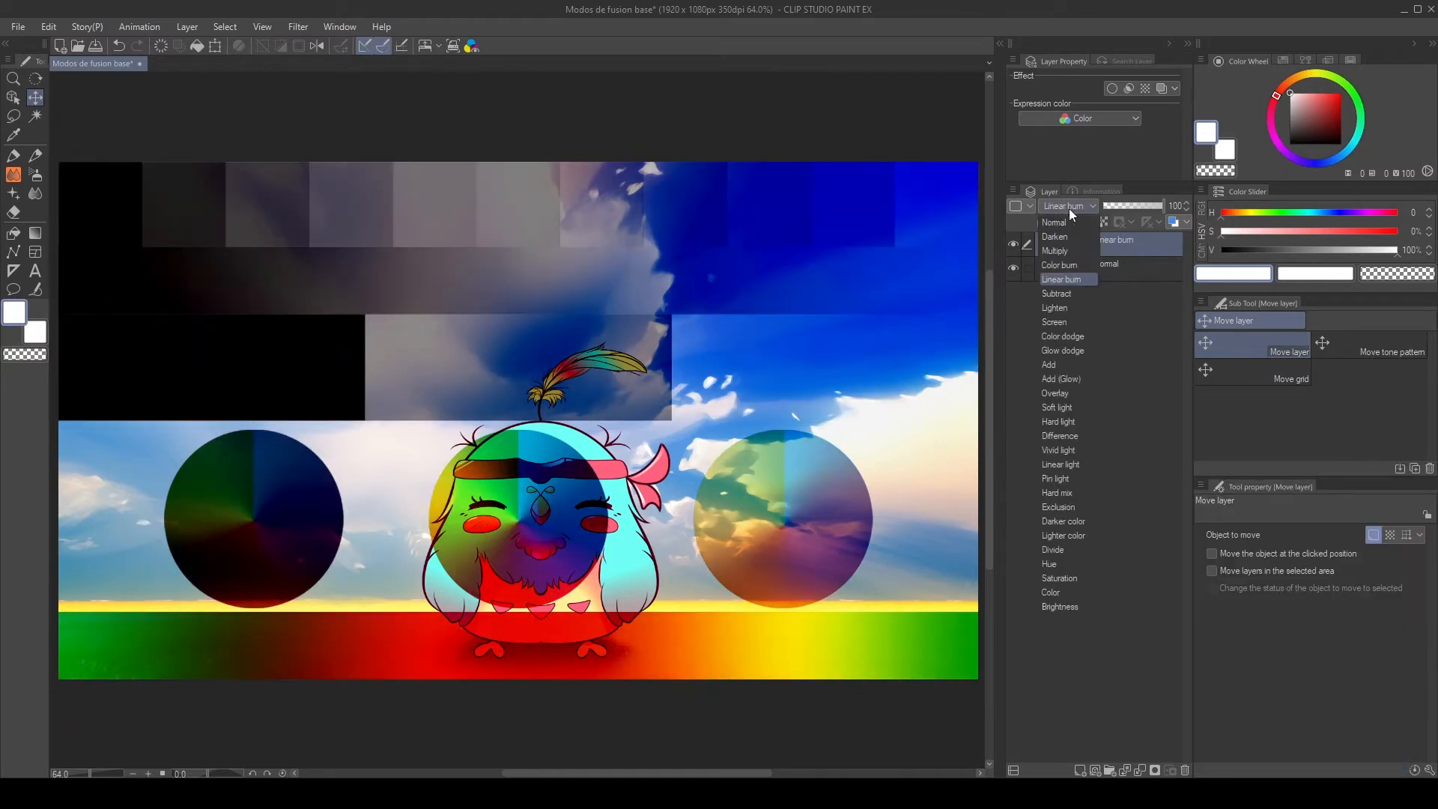
click(1064, 295)
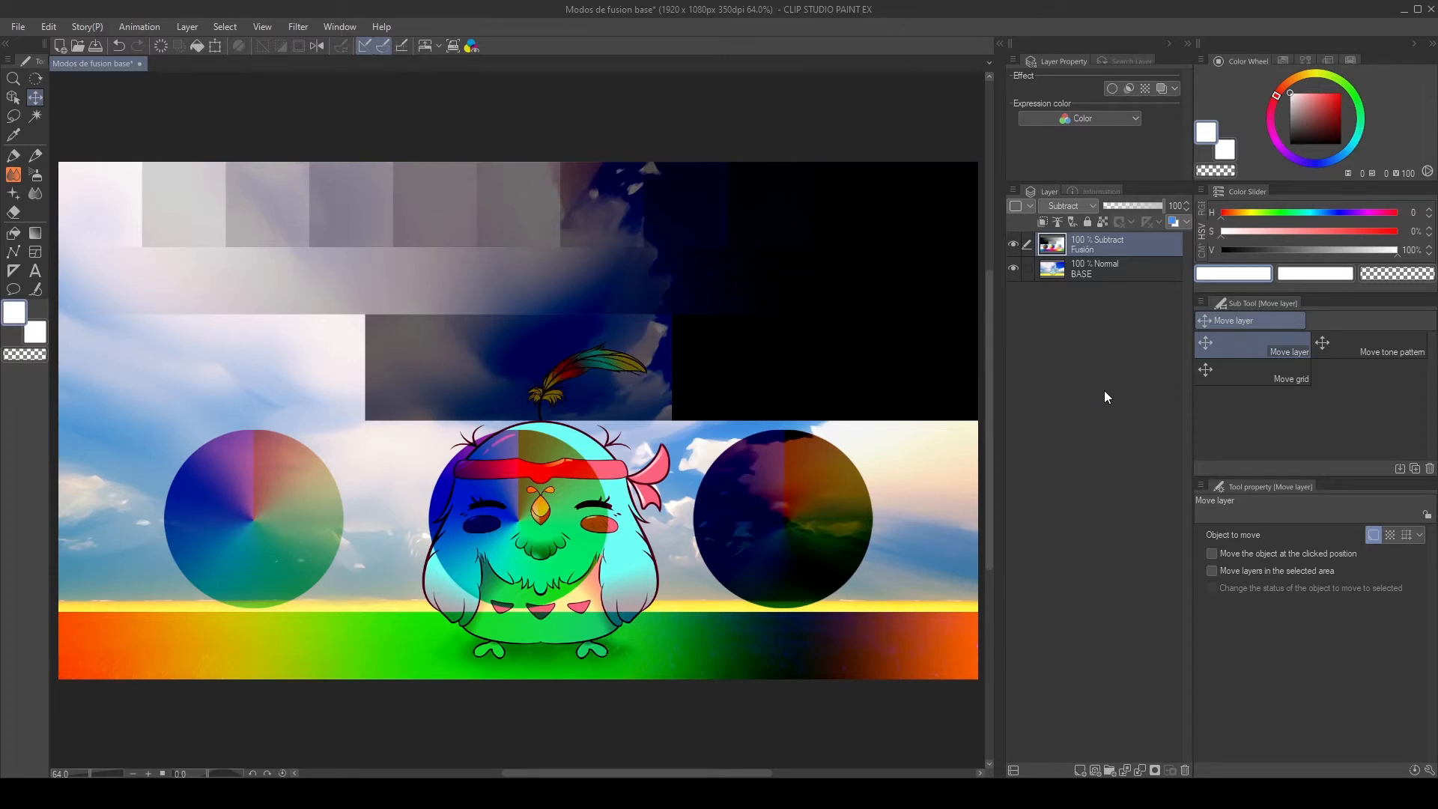
- Switch the Fusión layer's blending mode to Darker color, followed by Lighten
click(1085, 214)
click(1084, 284)
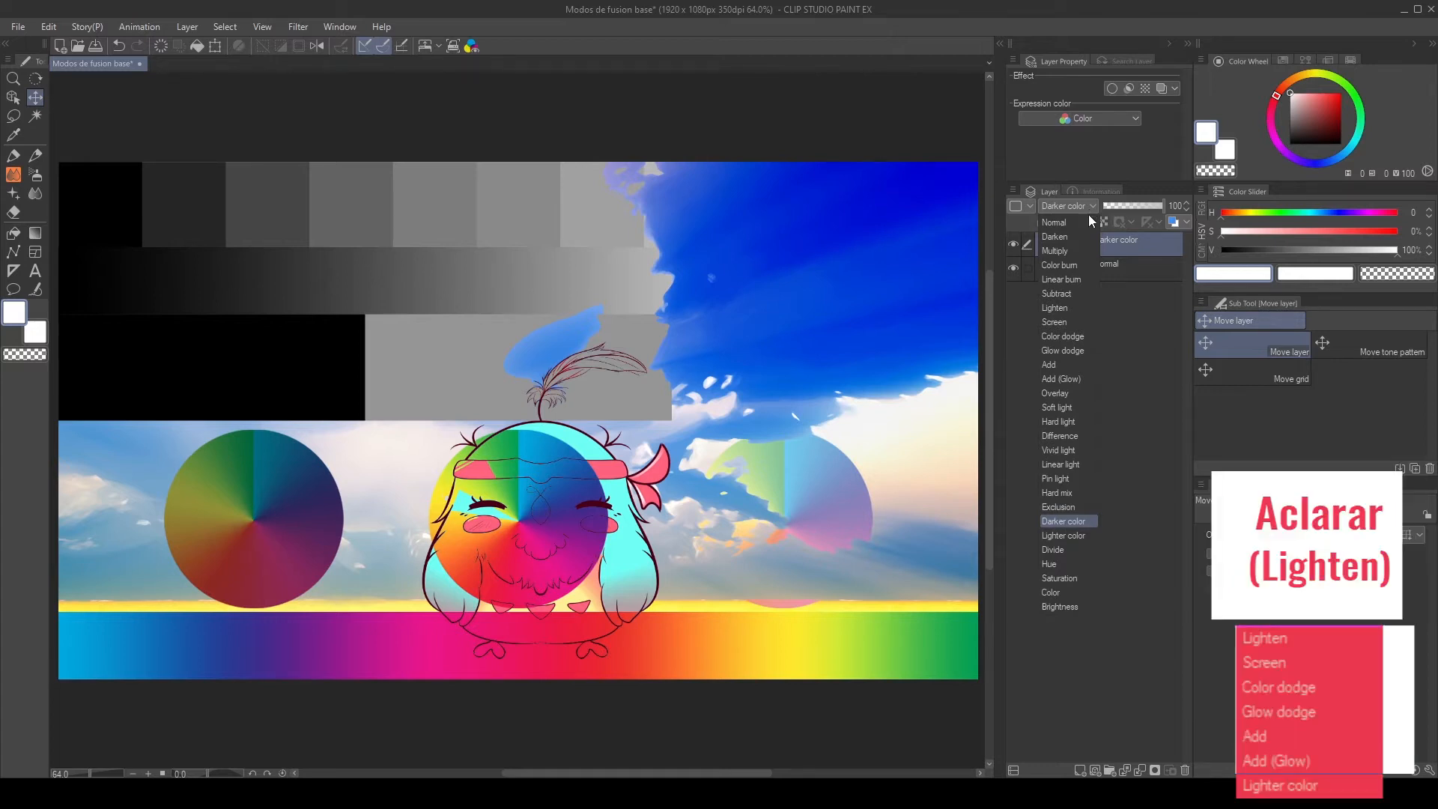
click(1058, 306)
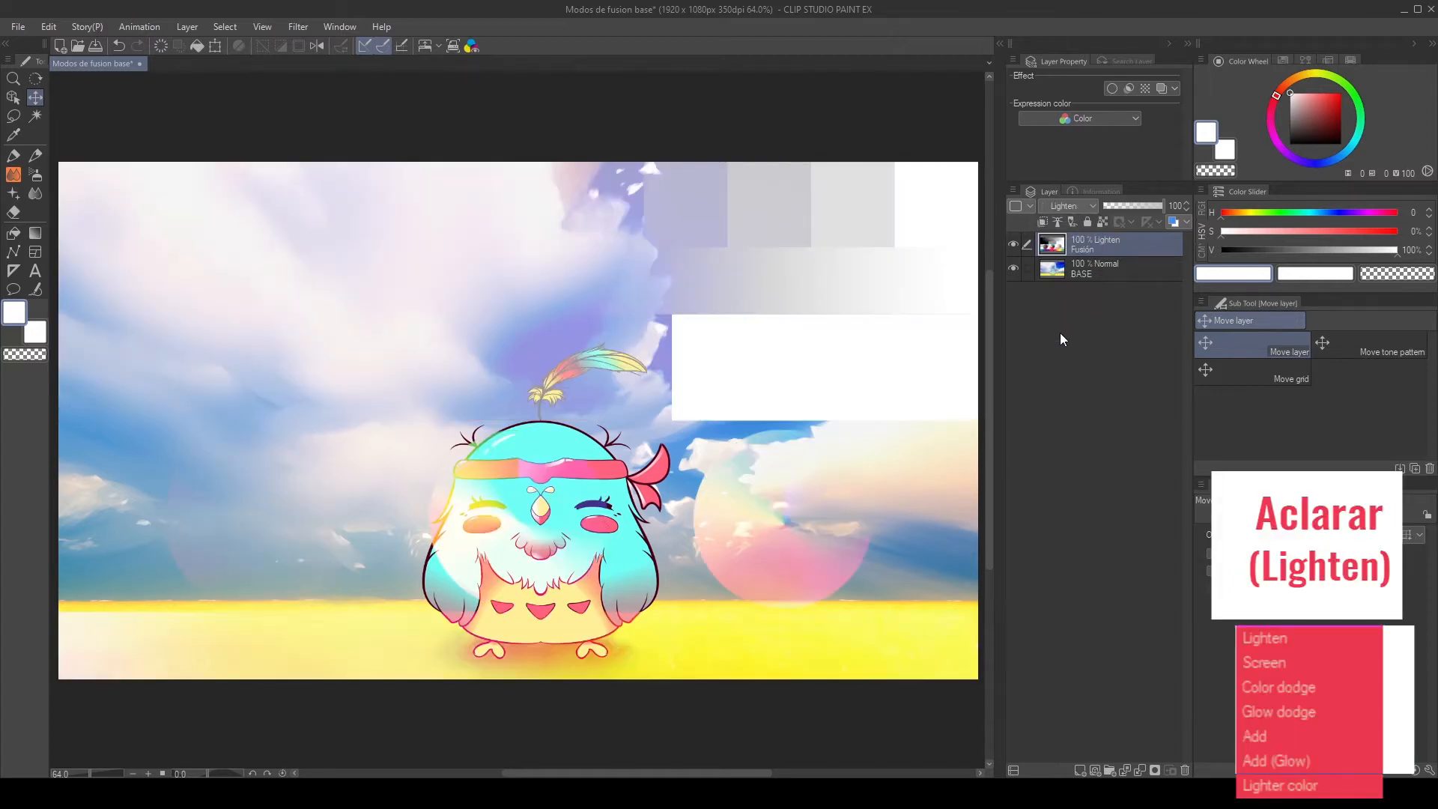
- Preview the Fusión layer with the Screen blending mode, followed by Color dodge
click(1090, 201)
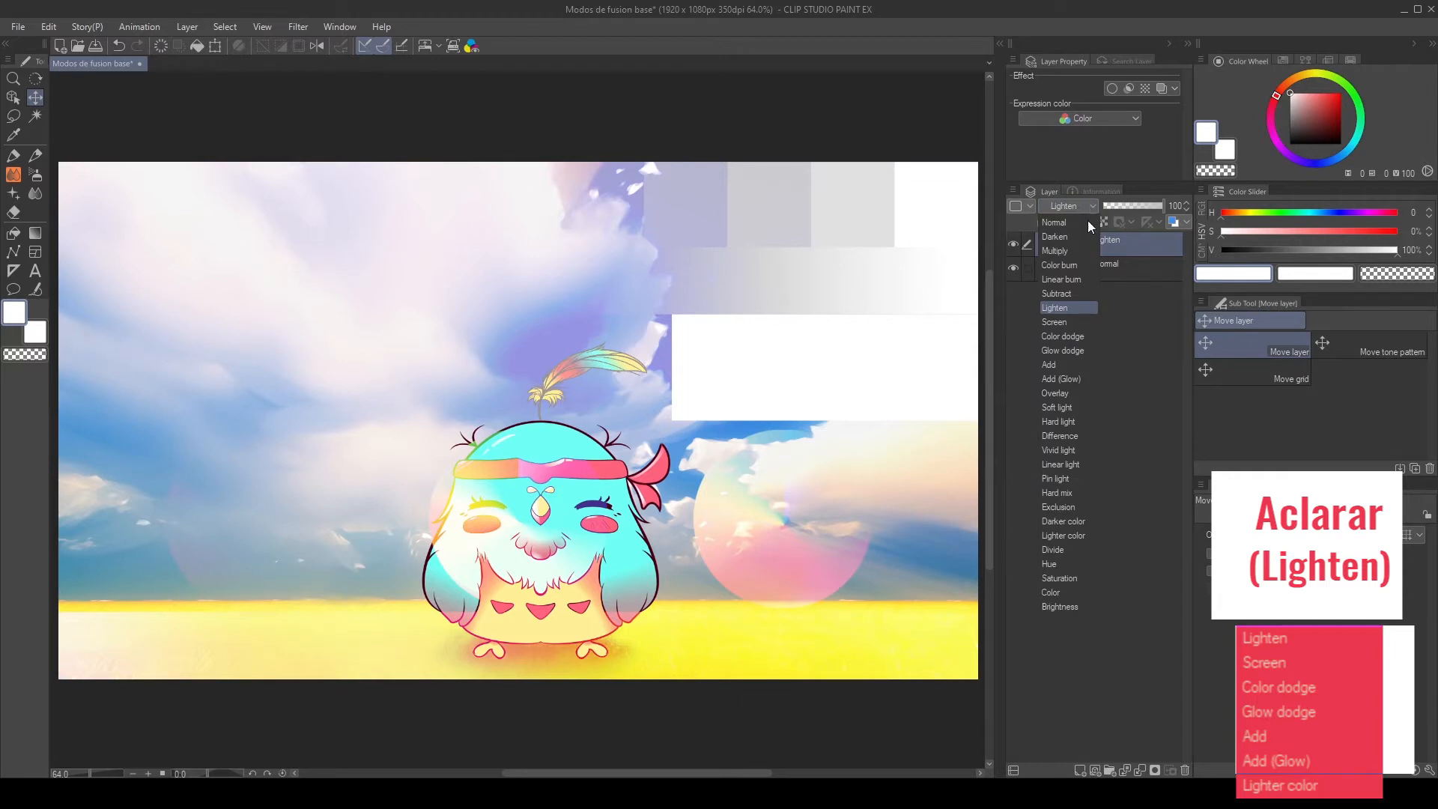
click(1066, 326)
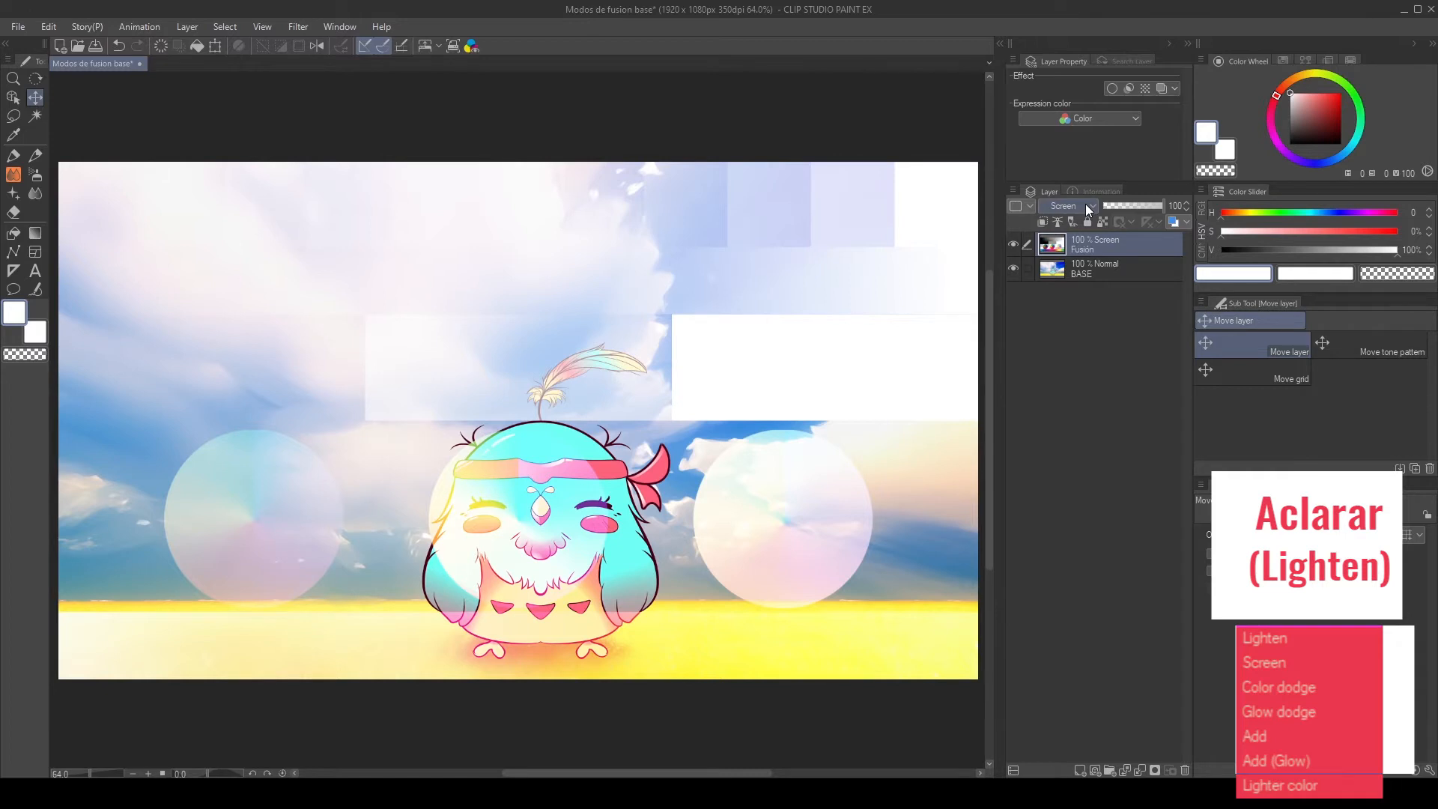
click(1085, 204)
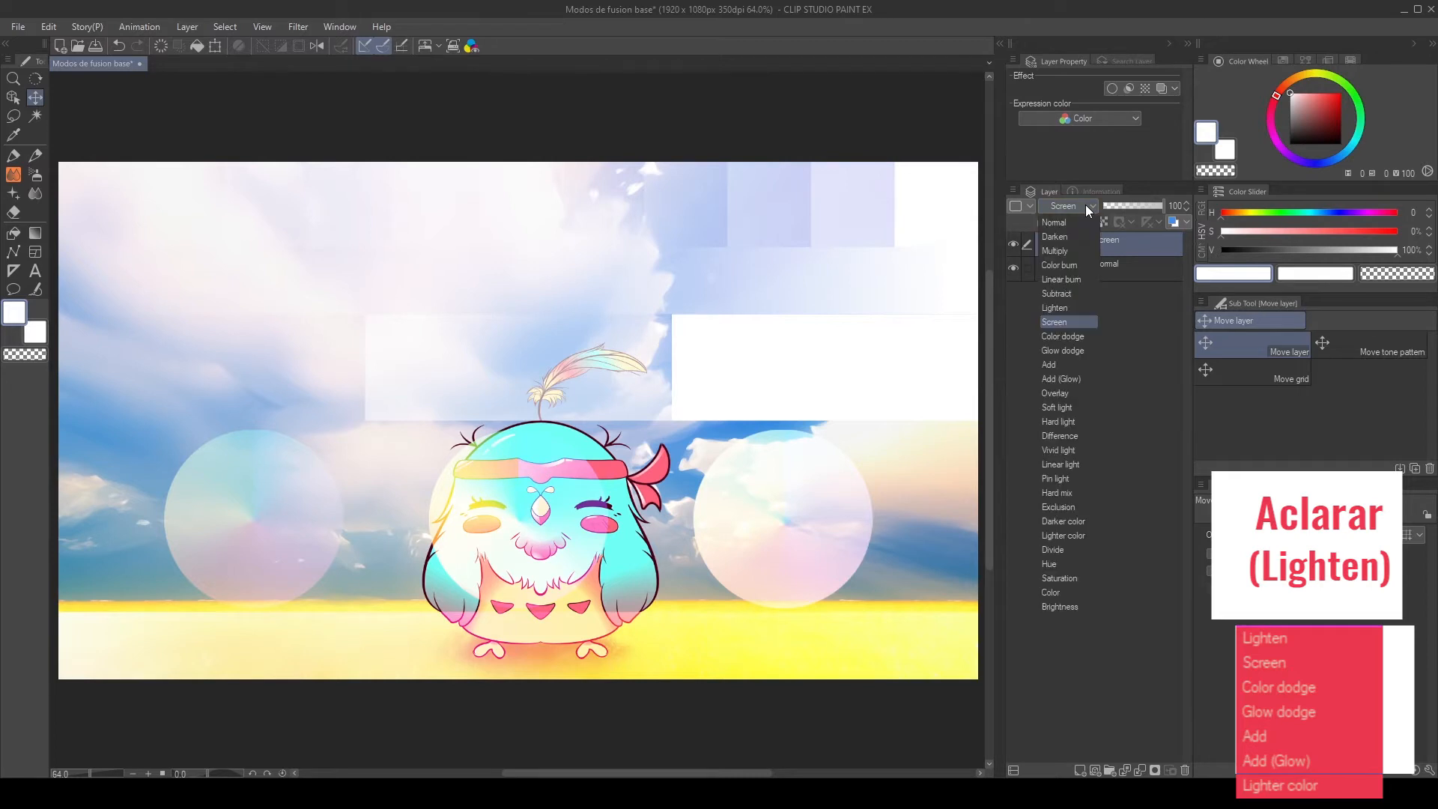
click(1077, 343)
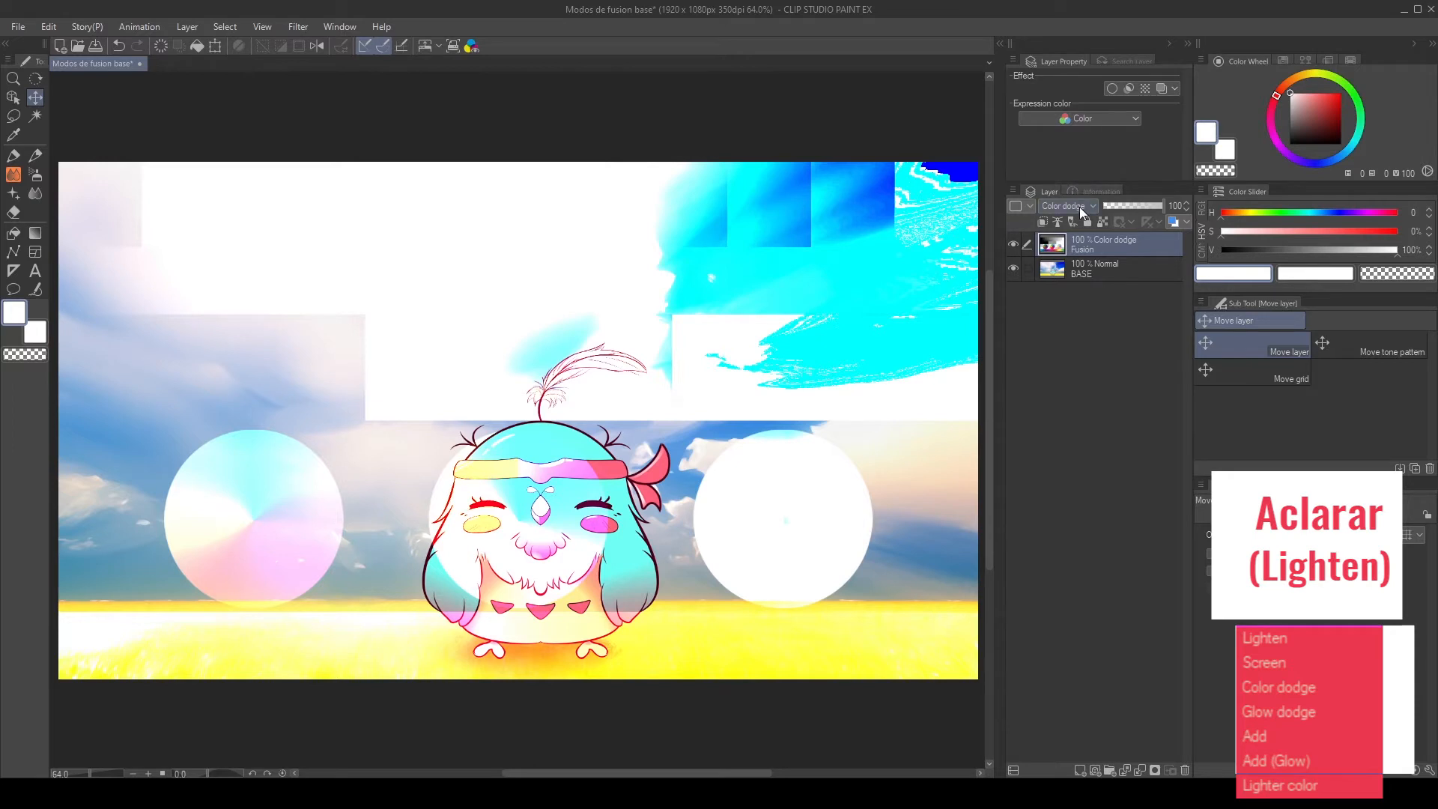
- Preview the Fusión layer with the Glow dodge blending mode, followed by Add
click(1079, 206)
click(1071, 354)
click(1079, 203)
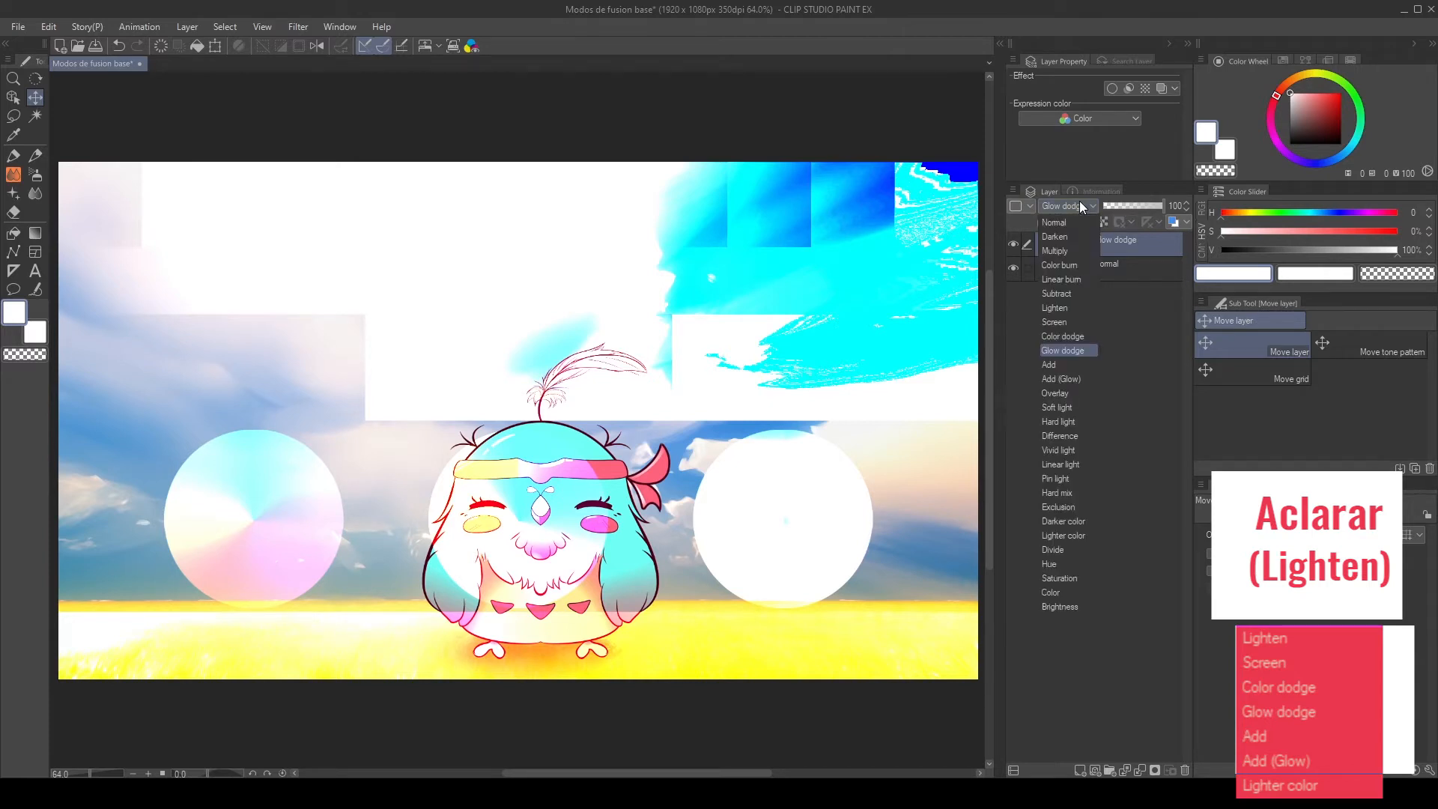
click(1060, 370)
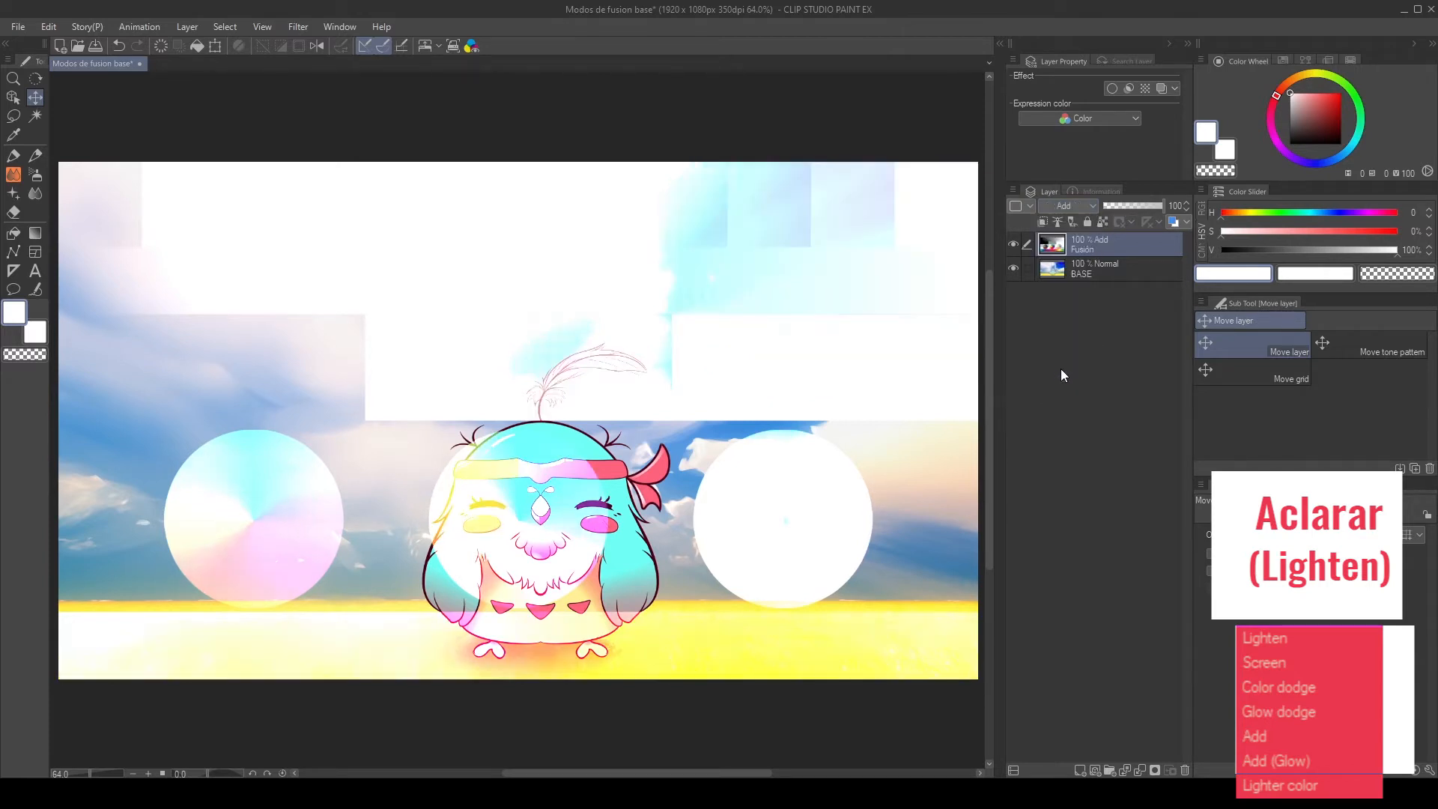
- Compare the Add (Glow) and Lighter color blending modes on the Fusión layer, ending on Add (Glow)
click(1065, 209)
click(1067, 205)
click(1070, 206)
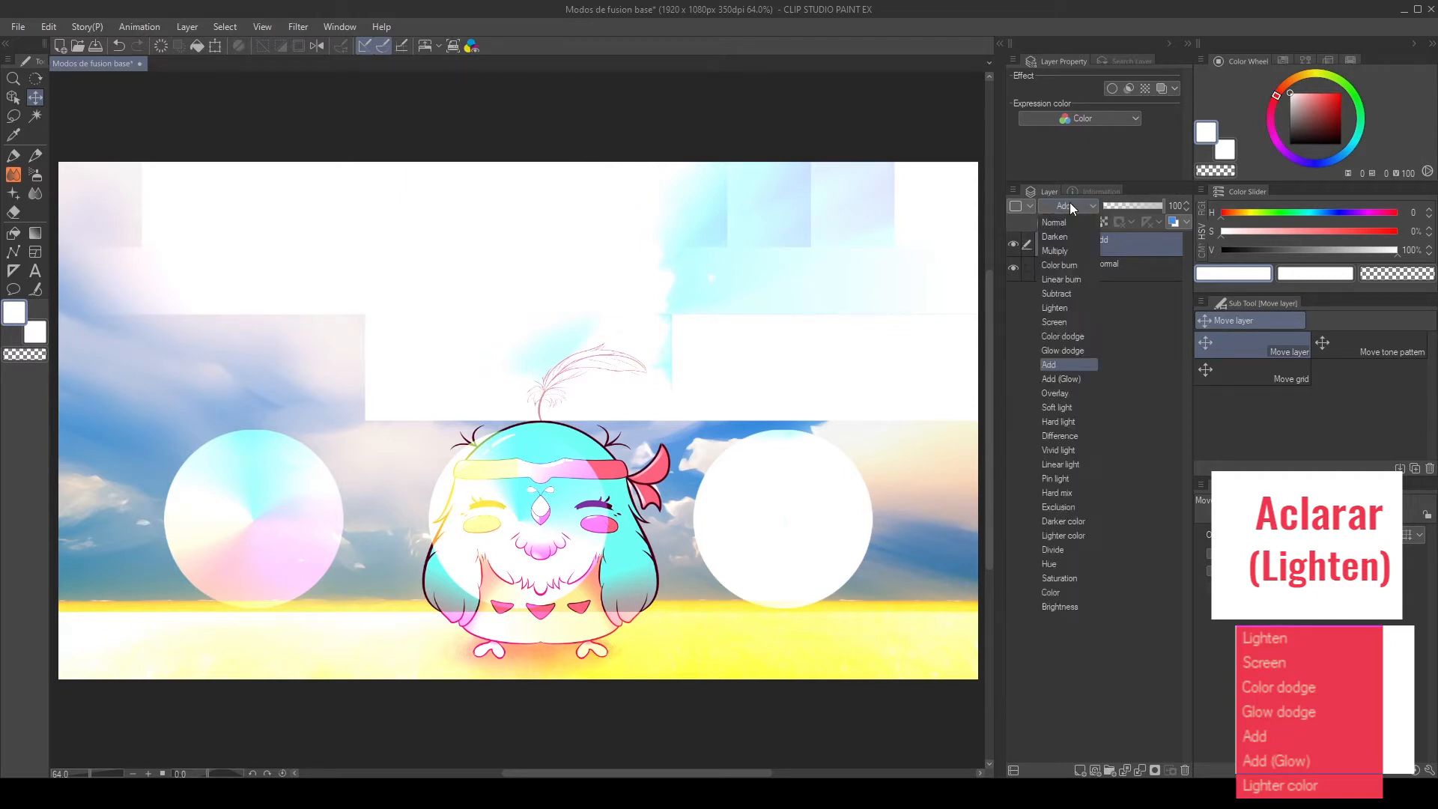
click(1062, 380)
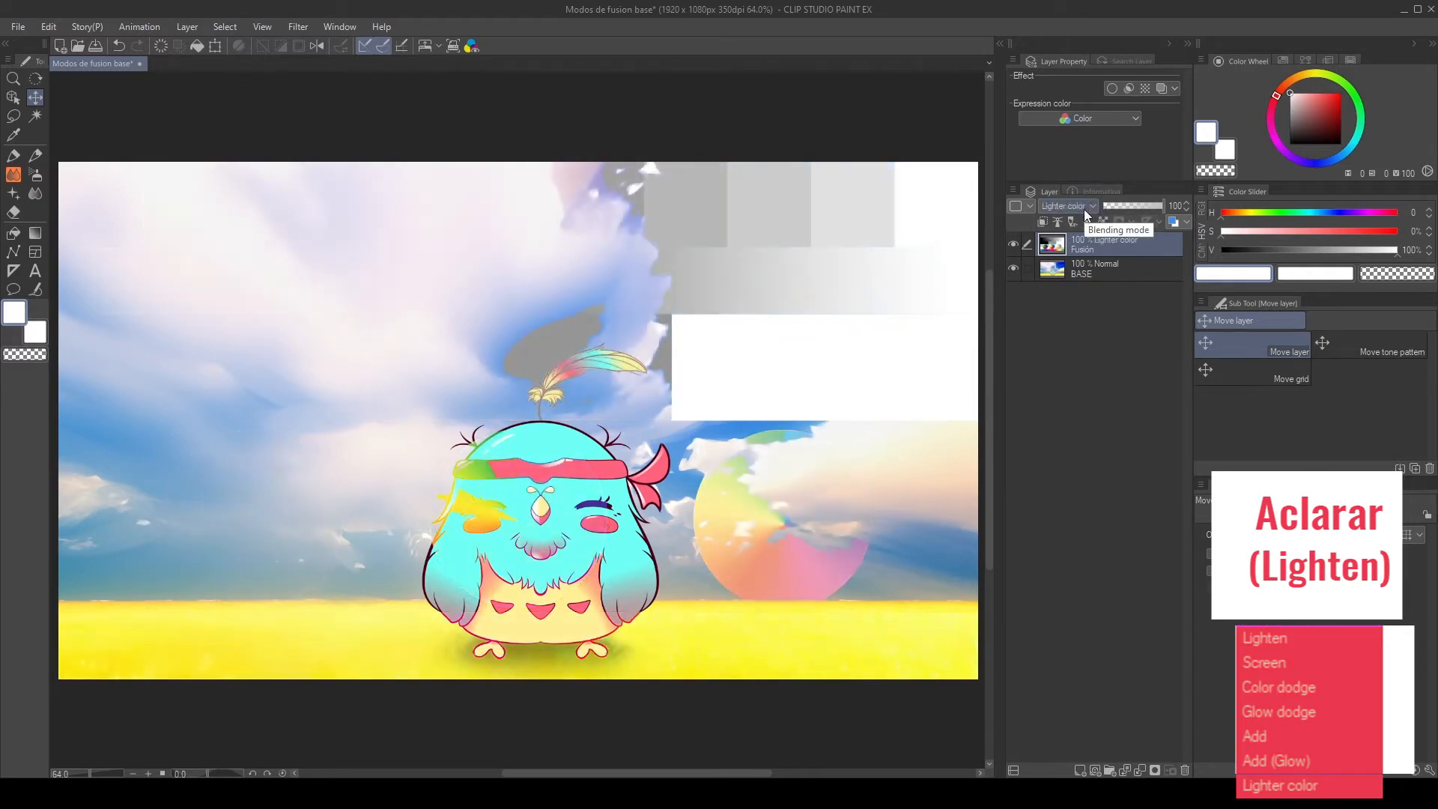
click(1084, 209)
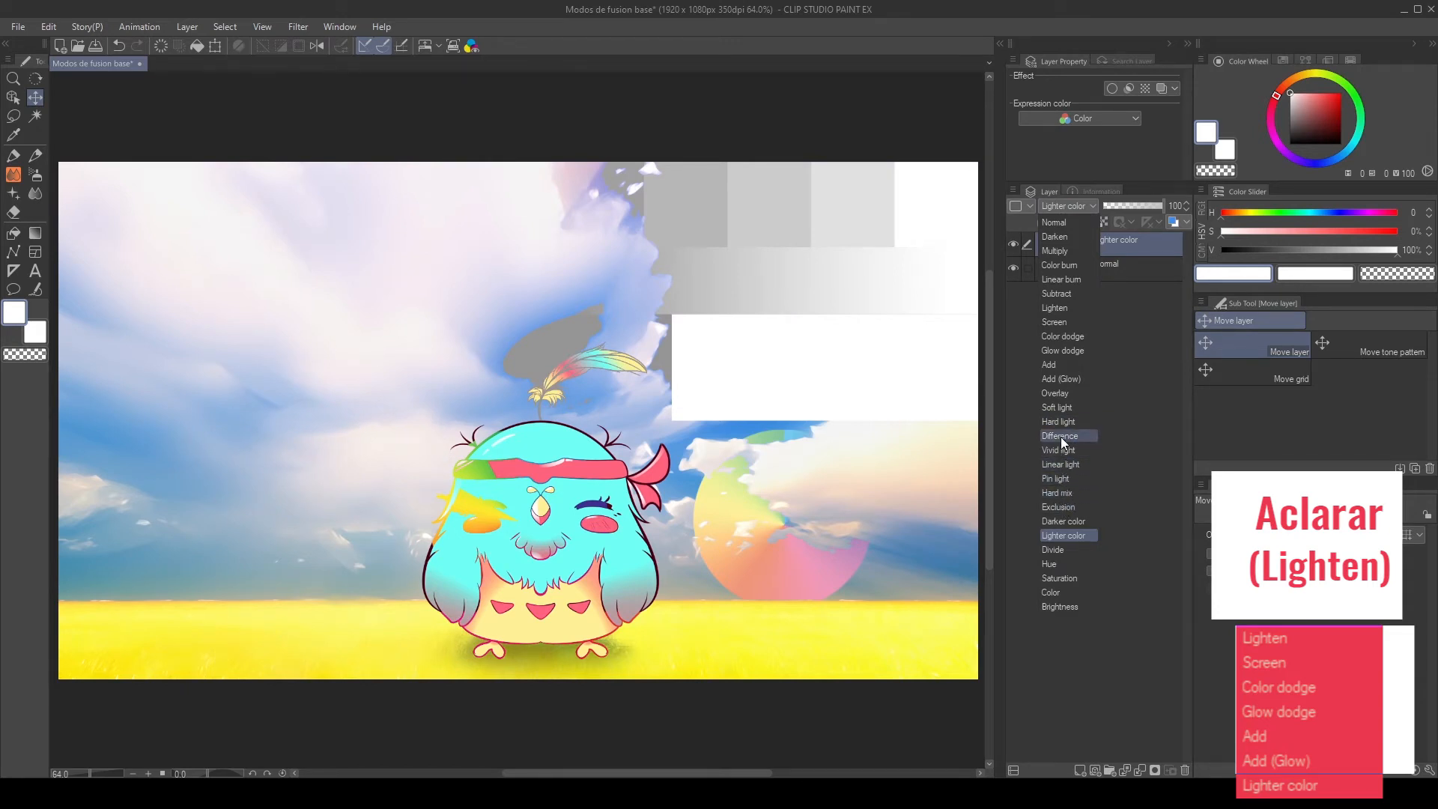
click(1062, 379)
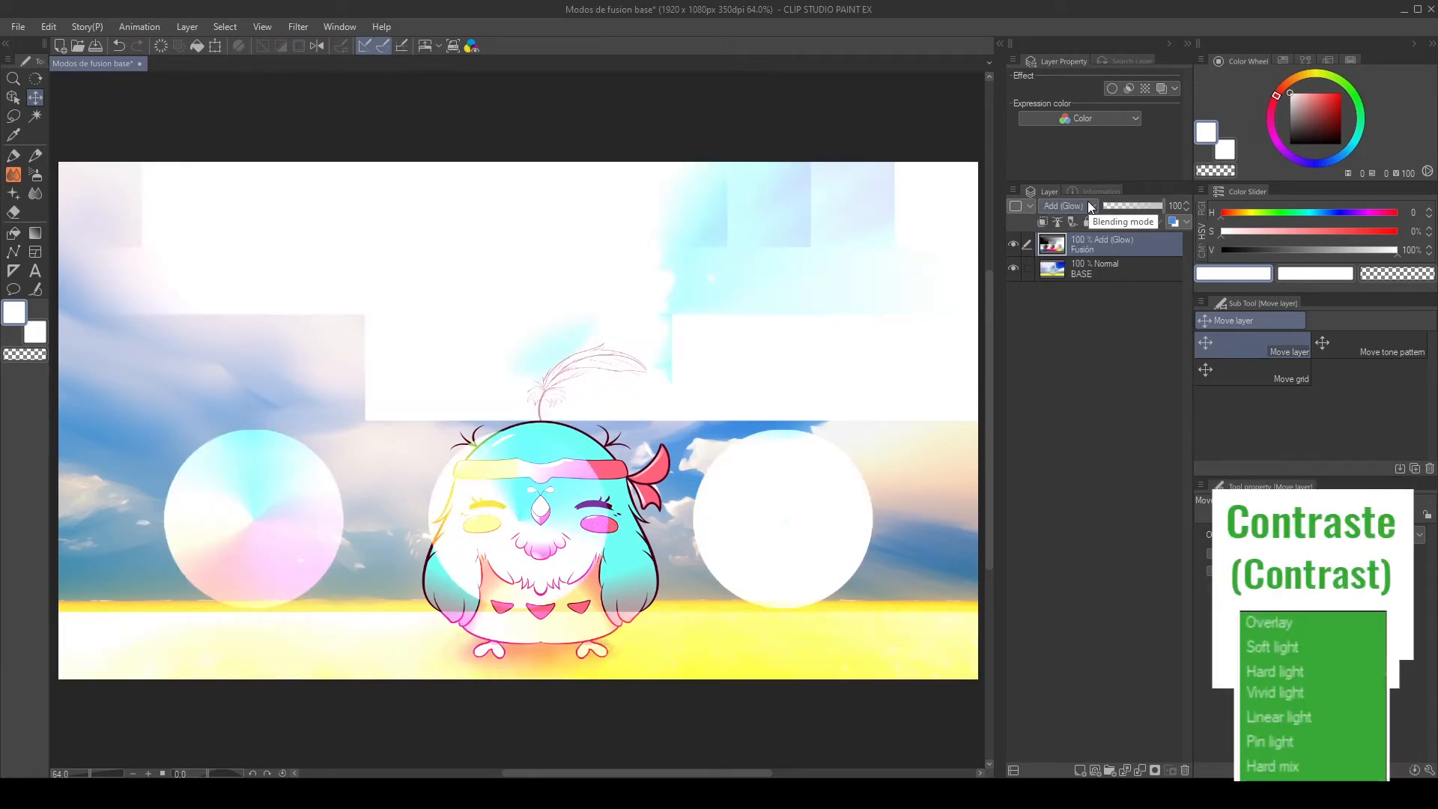
- Set the Fusión layer's blending mode to Overlay and hide and reshow the layer to compare it with the base
click(1087, 204)
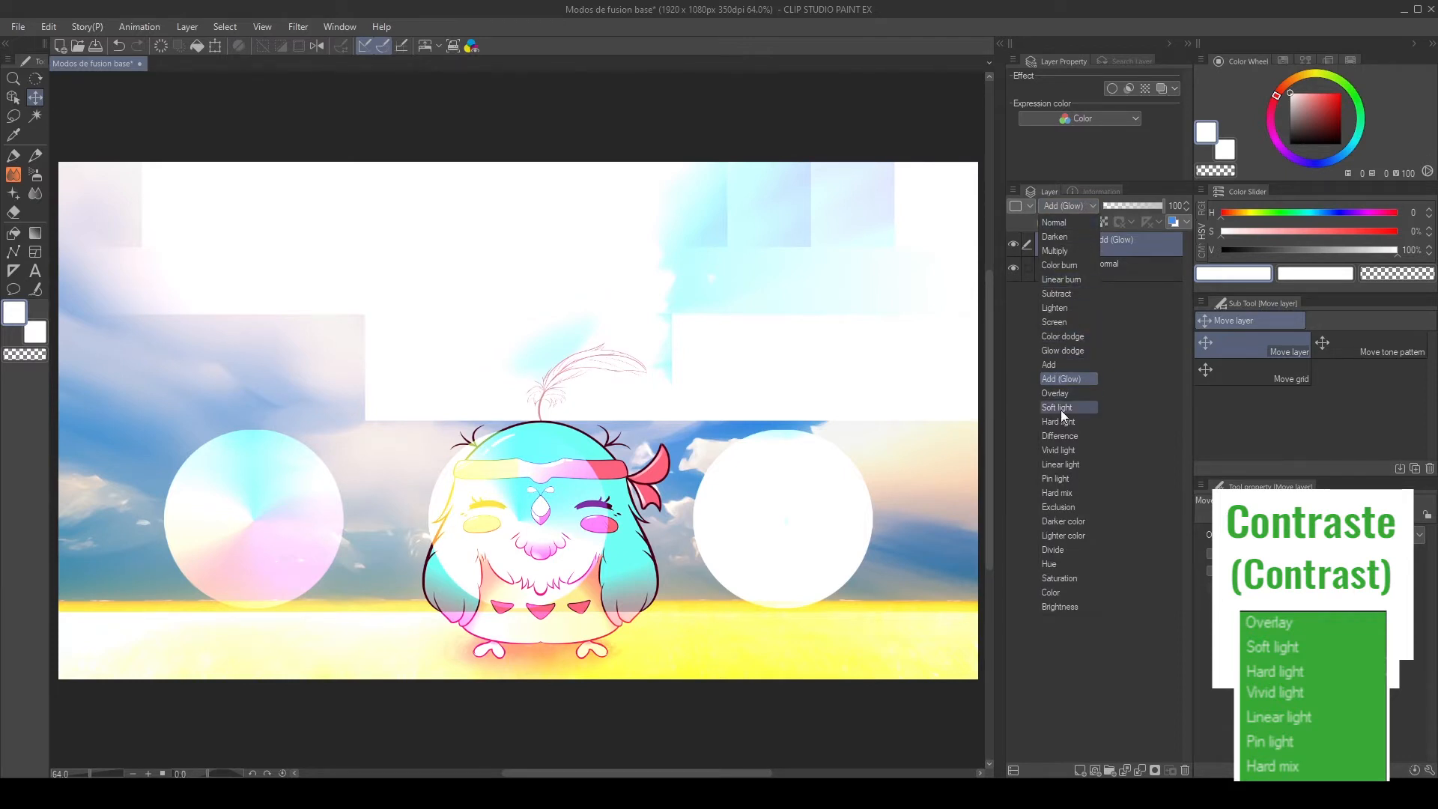
click(1150, 385)
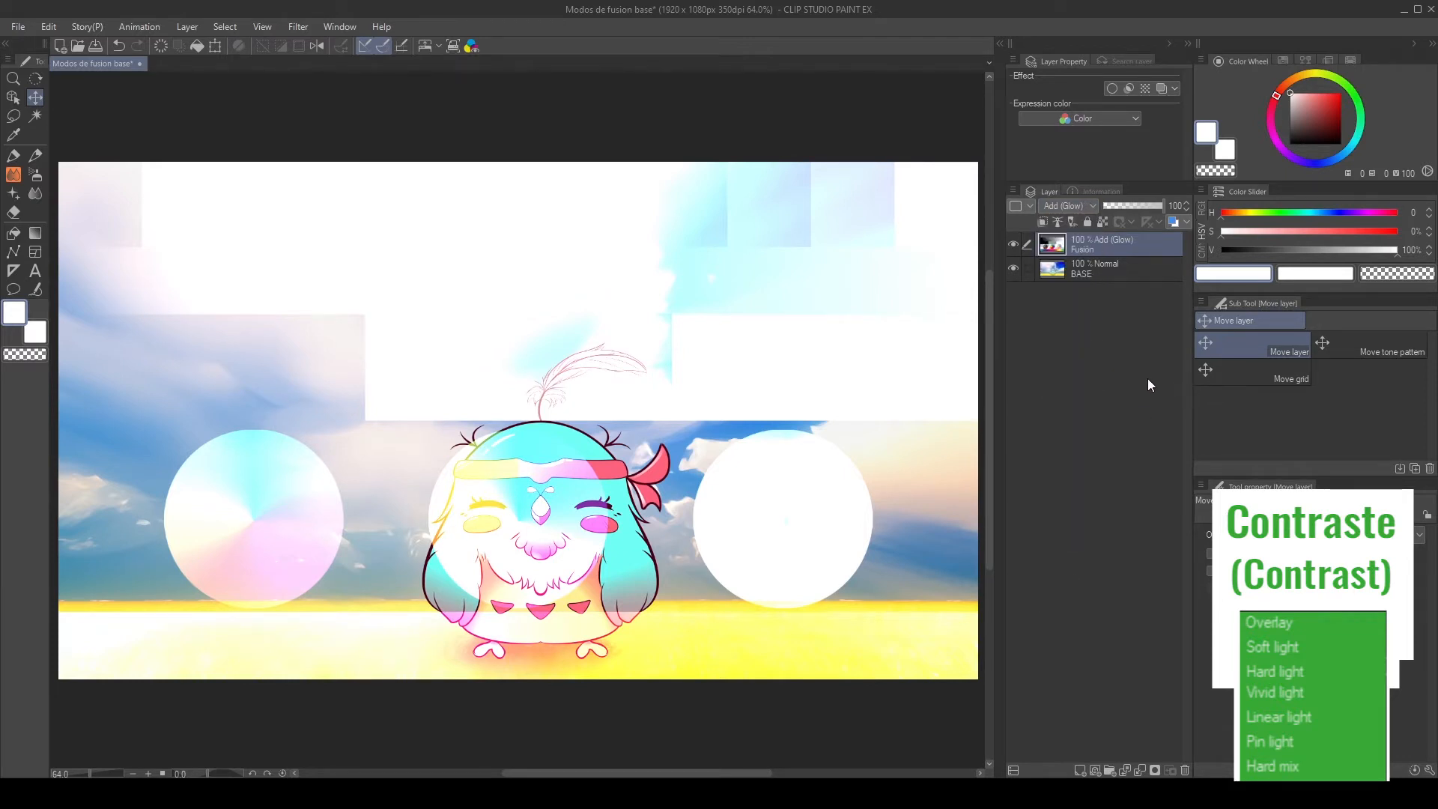
click(1087, 206)
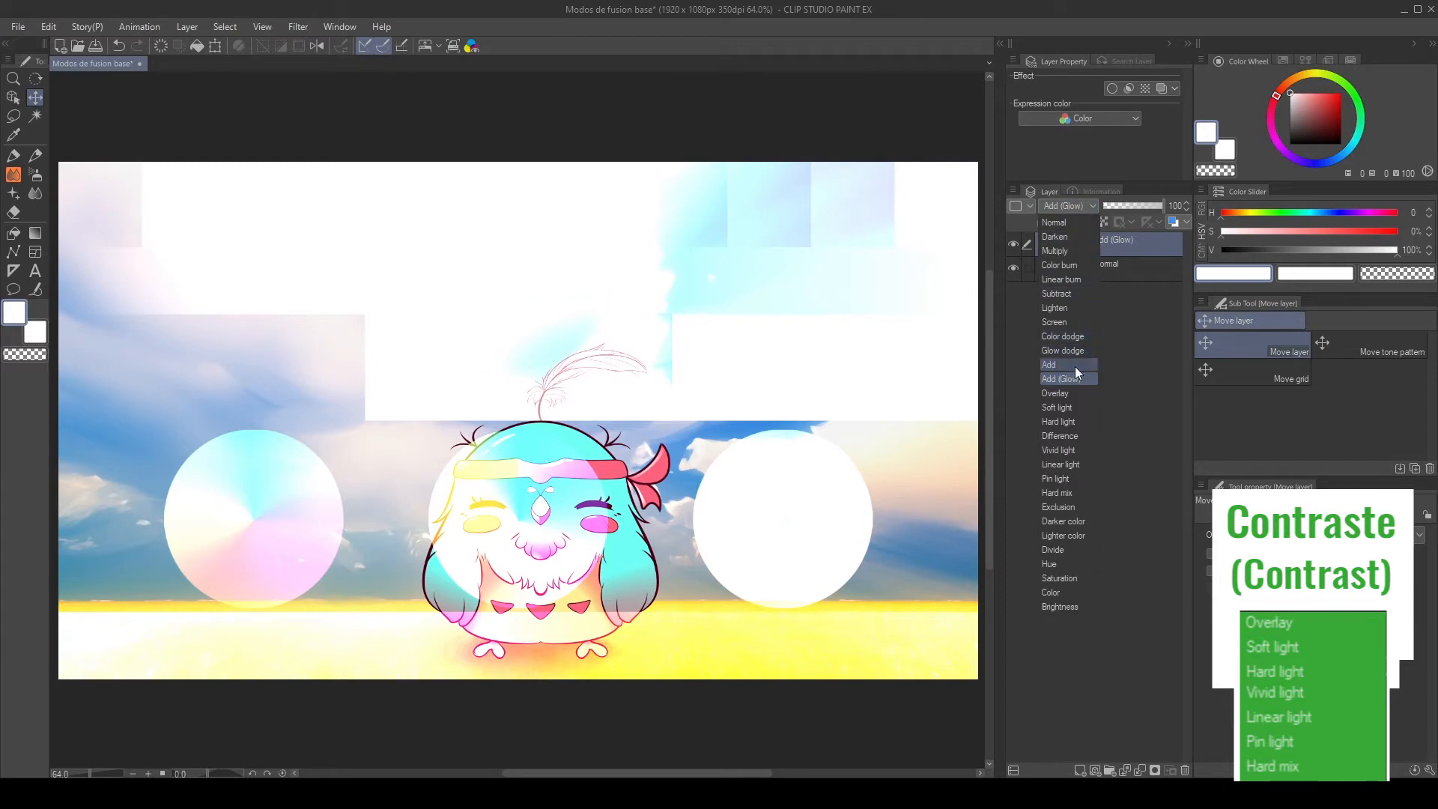
click(1058, 394)
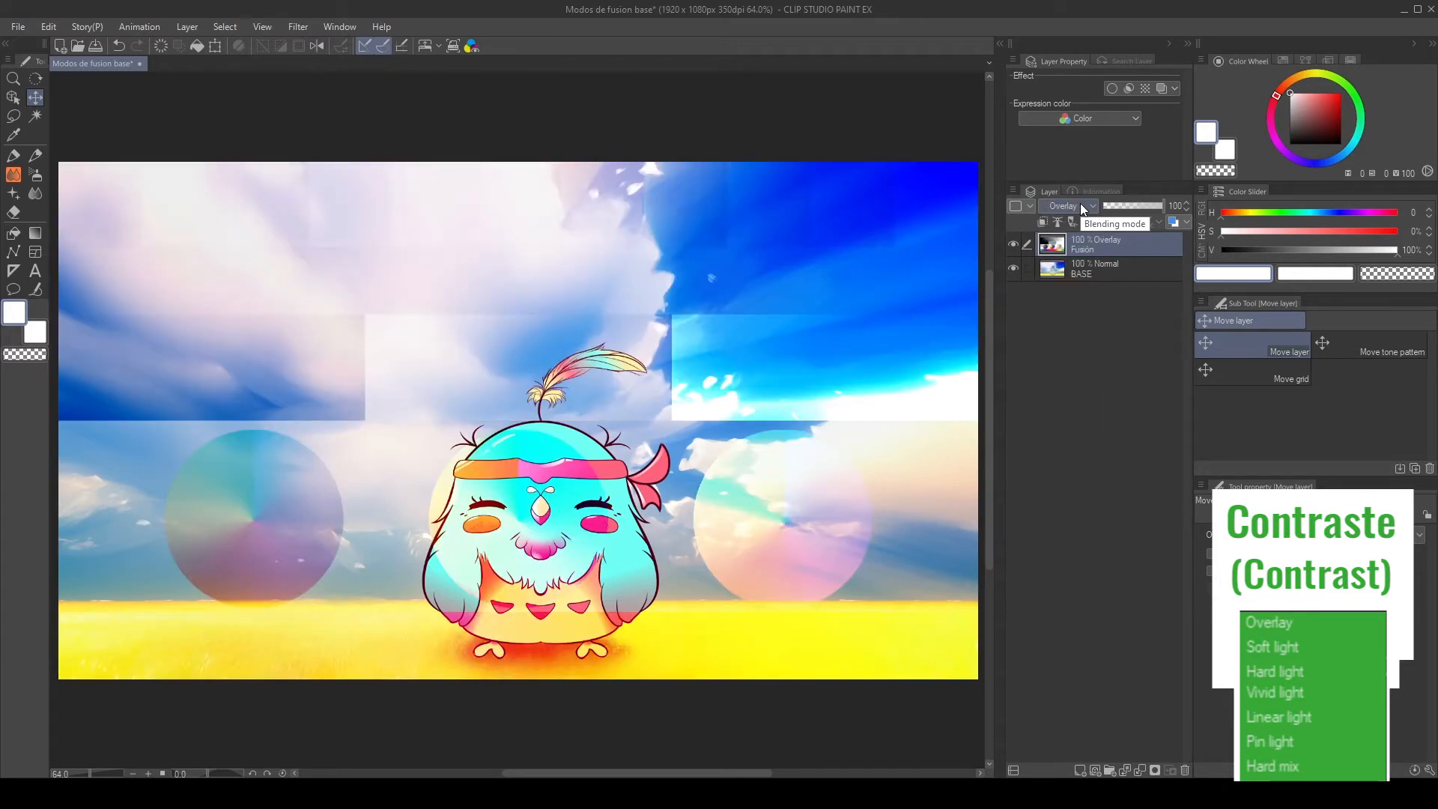
click(1012, 244)
click(1013, 244)
- Preview the Fusión layer with the Soft light blending mode, followed by Hard light
click(1089, 206)
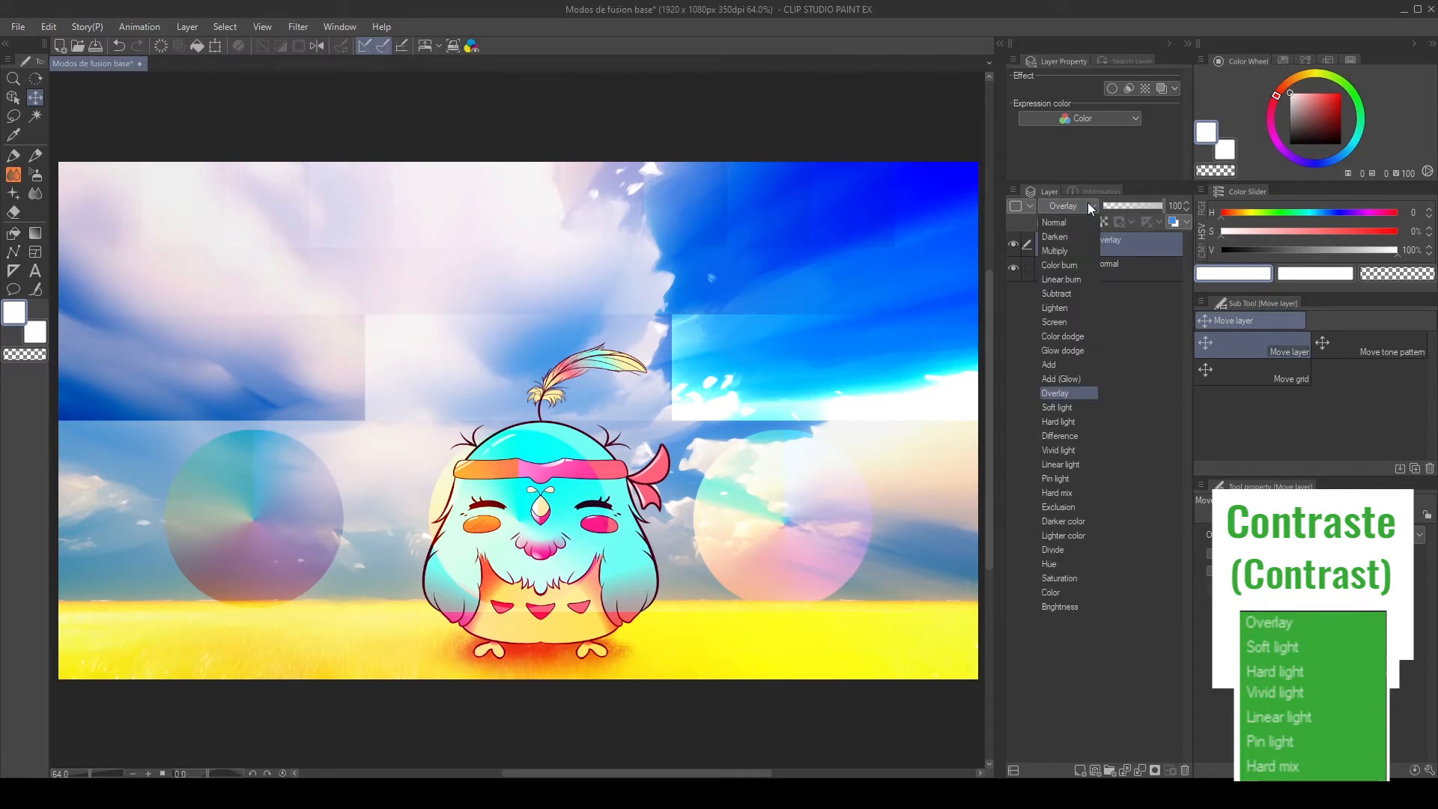
click(1069, 406)
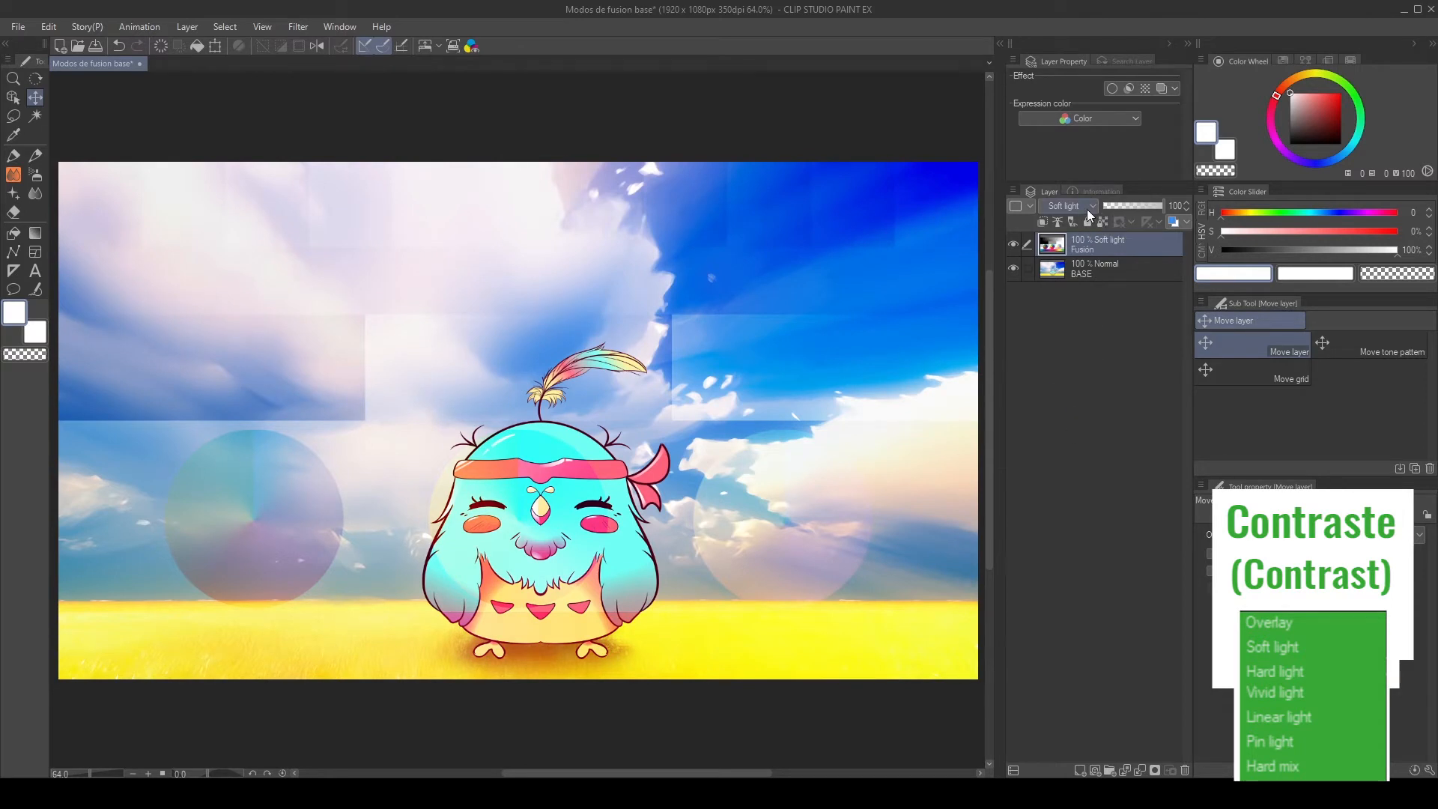
click(1086, 208)
click(1074, 422)
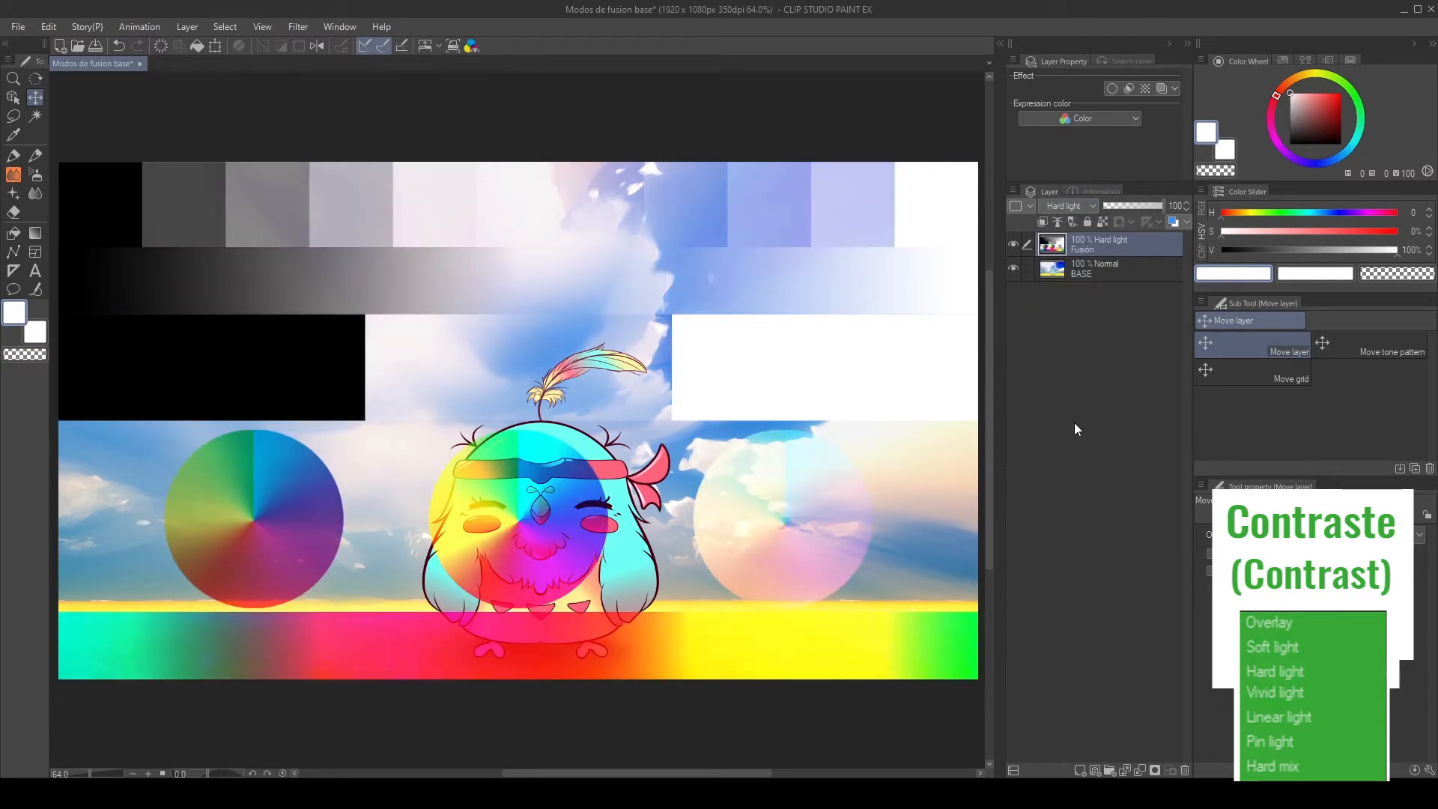
- Preview the Fusión layer with the Vivid light blending mode, followed by Linear light
key(Down)
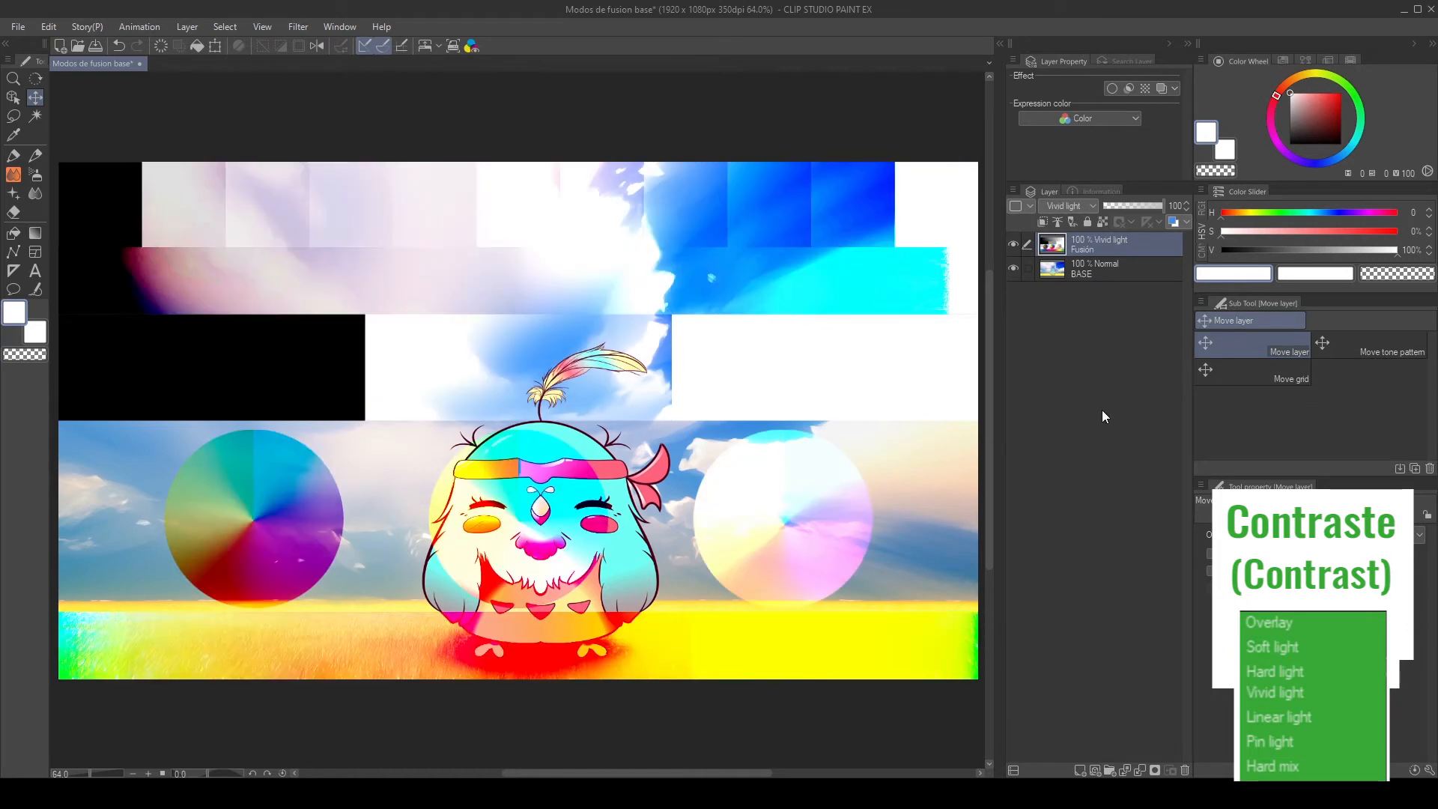
click(1080, 210)
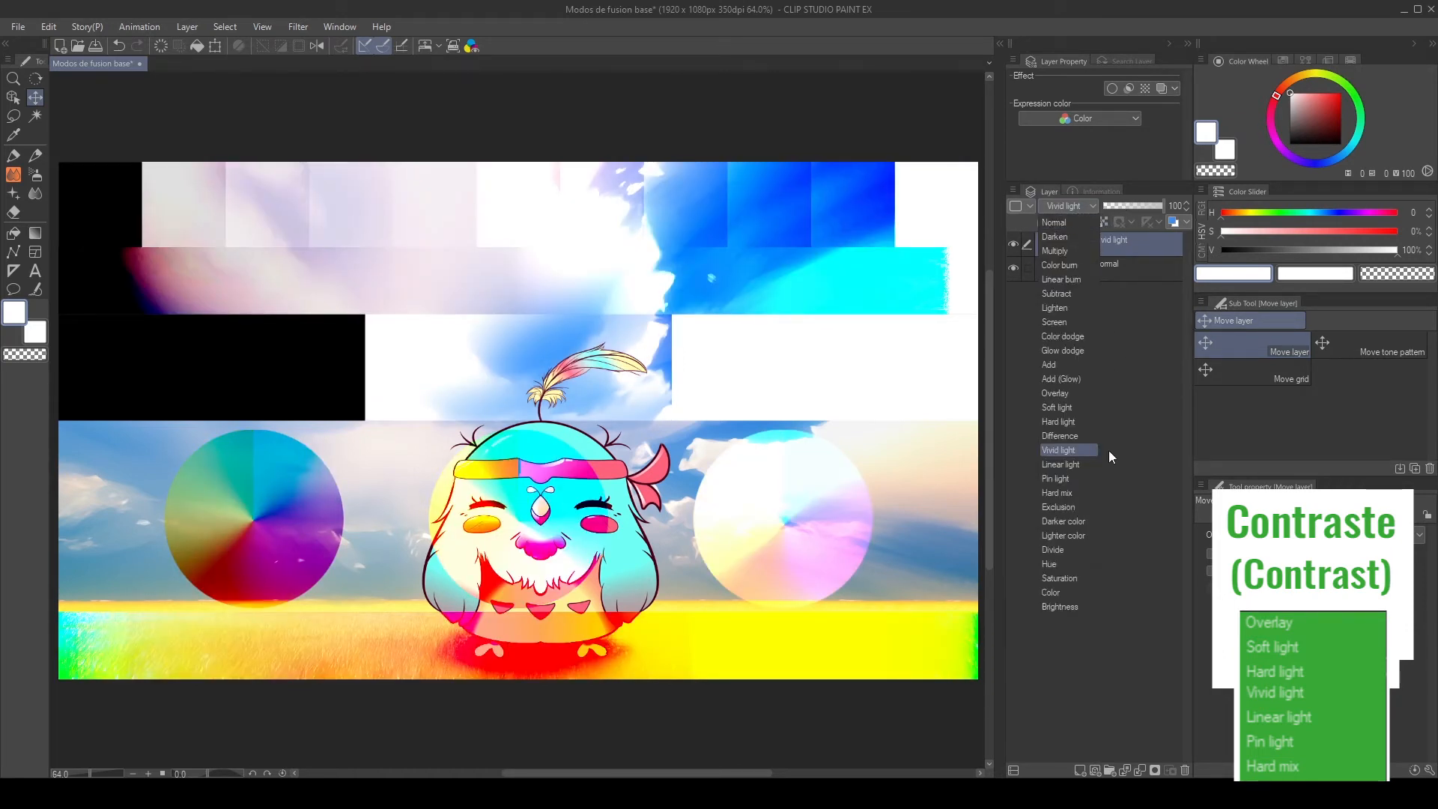
click(1063, 463)
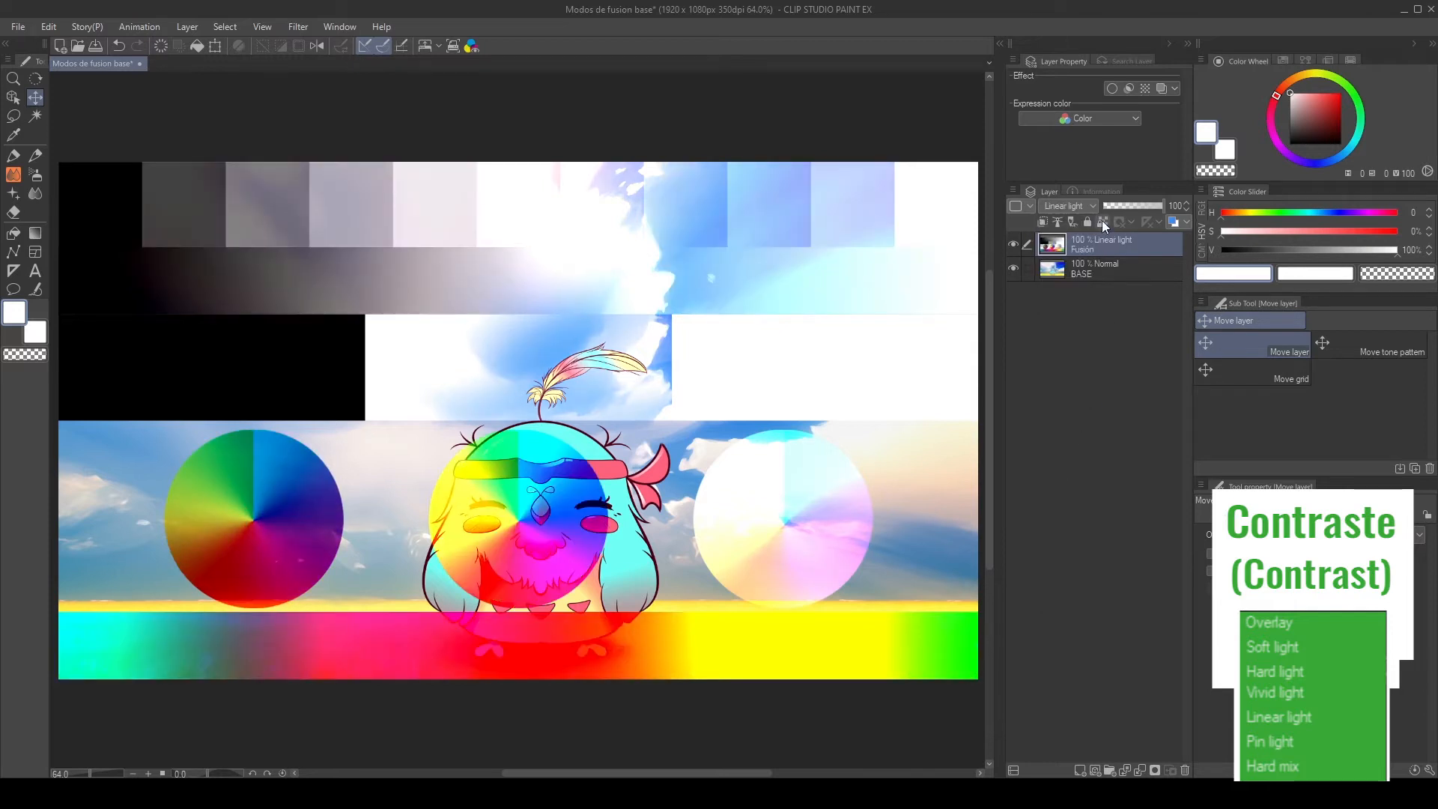
- Switch the Fusión layer's blending mode to Pin light, followed by Hard mix
click(1083, 205)
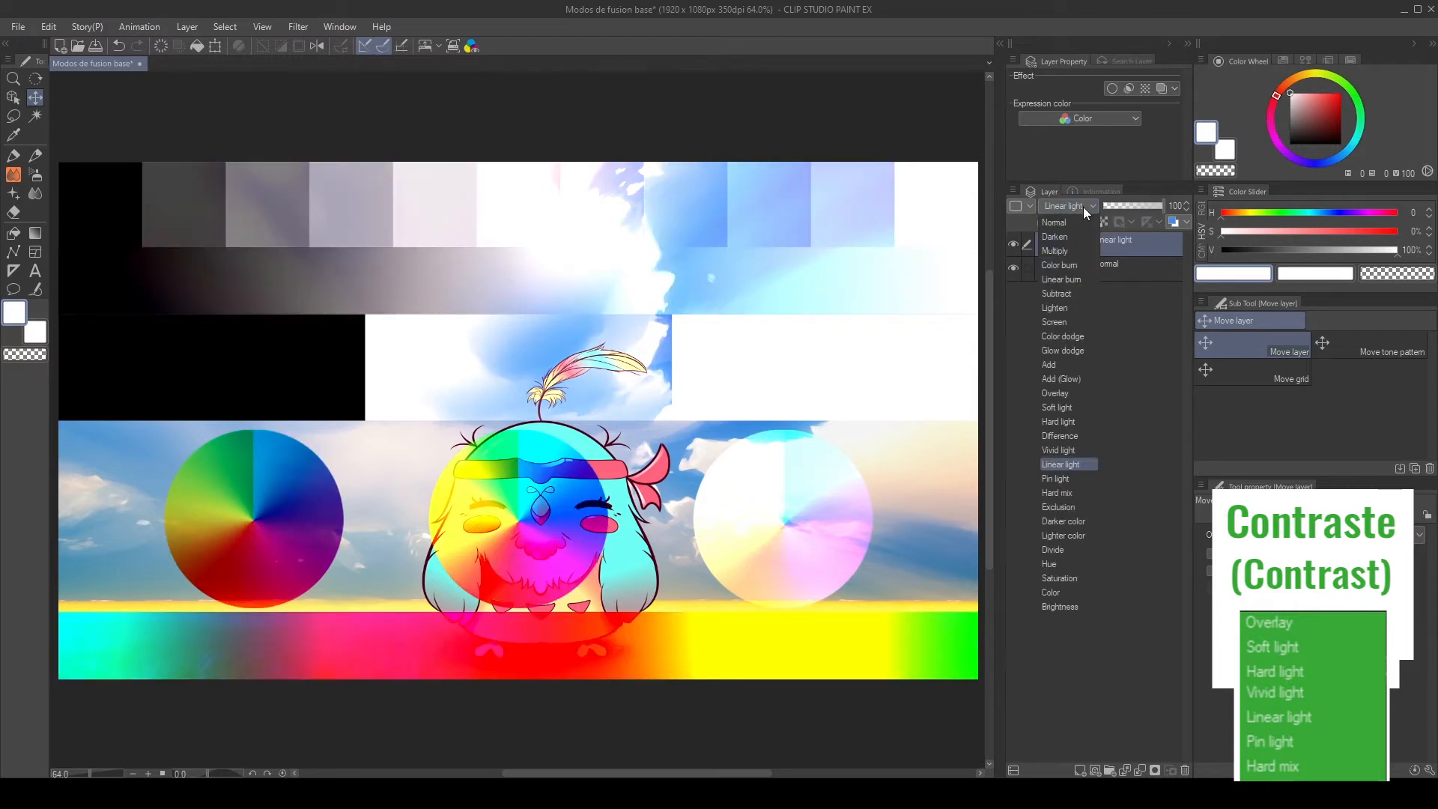
click(1069, 478)
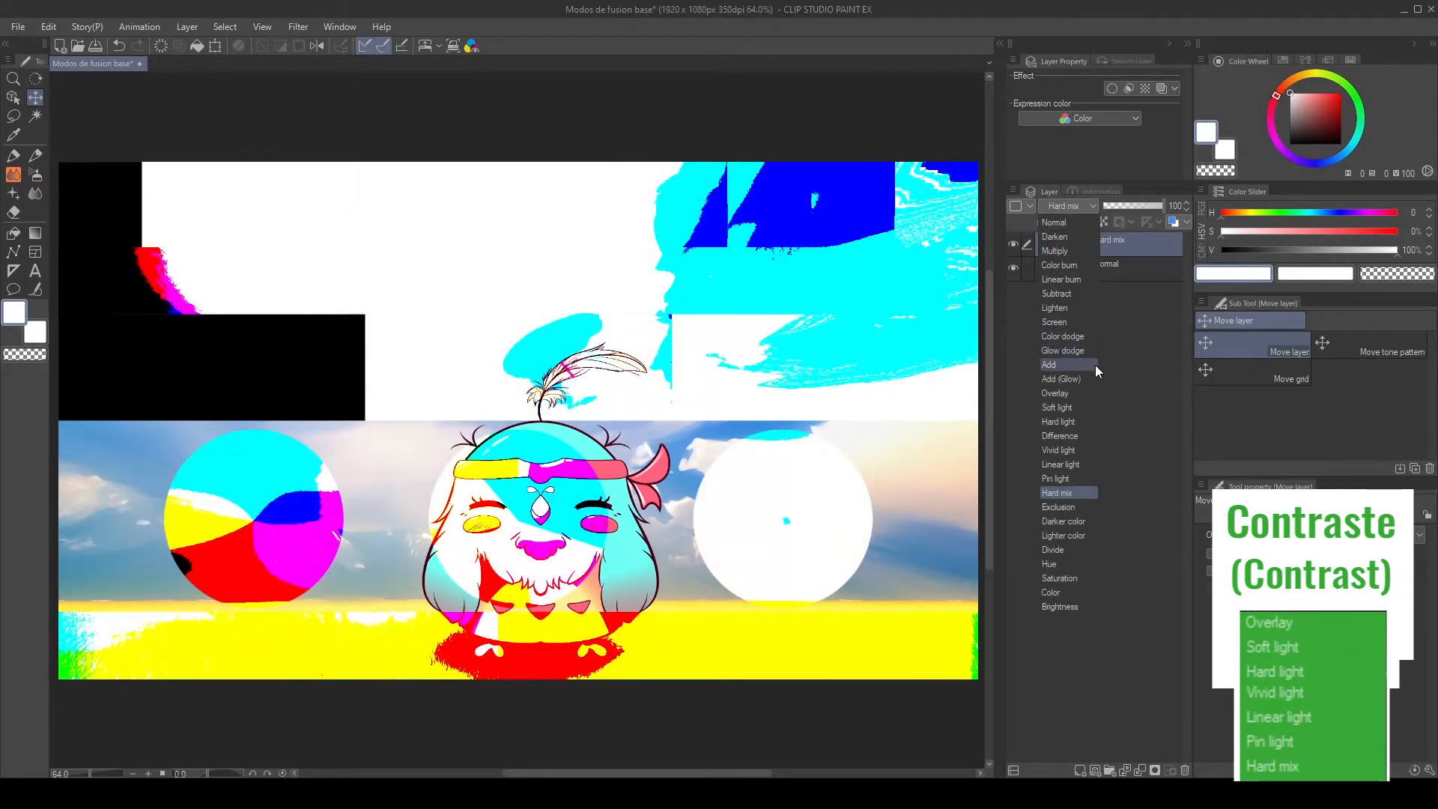
- Switch the Fusión layer's blending mode to Hard light, followed by Difference and Vivid light
click(1073, 420)
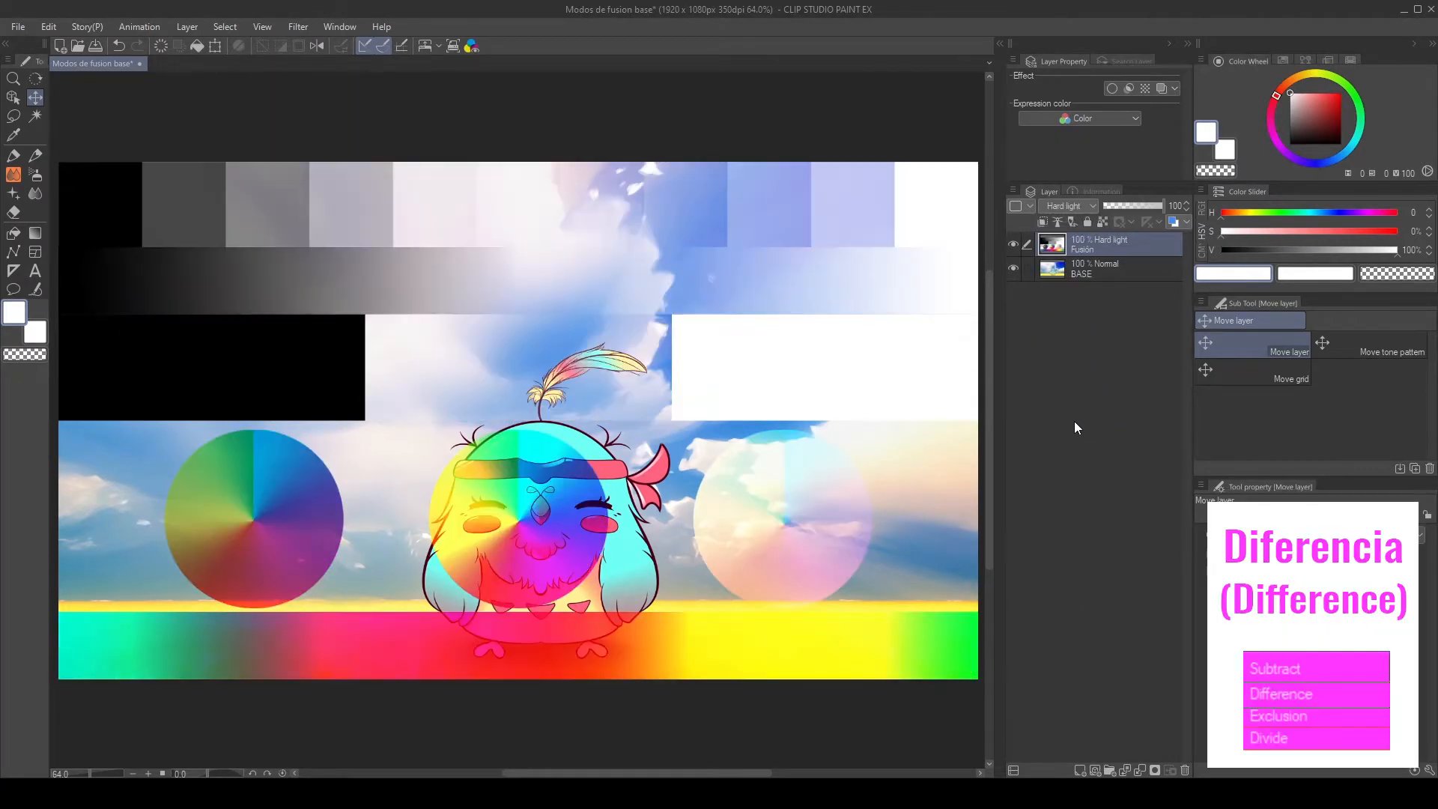
click(1082, 207)
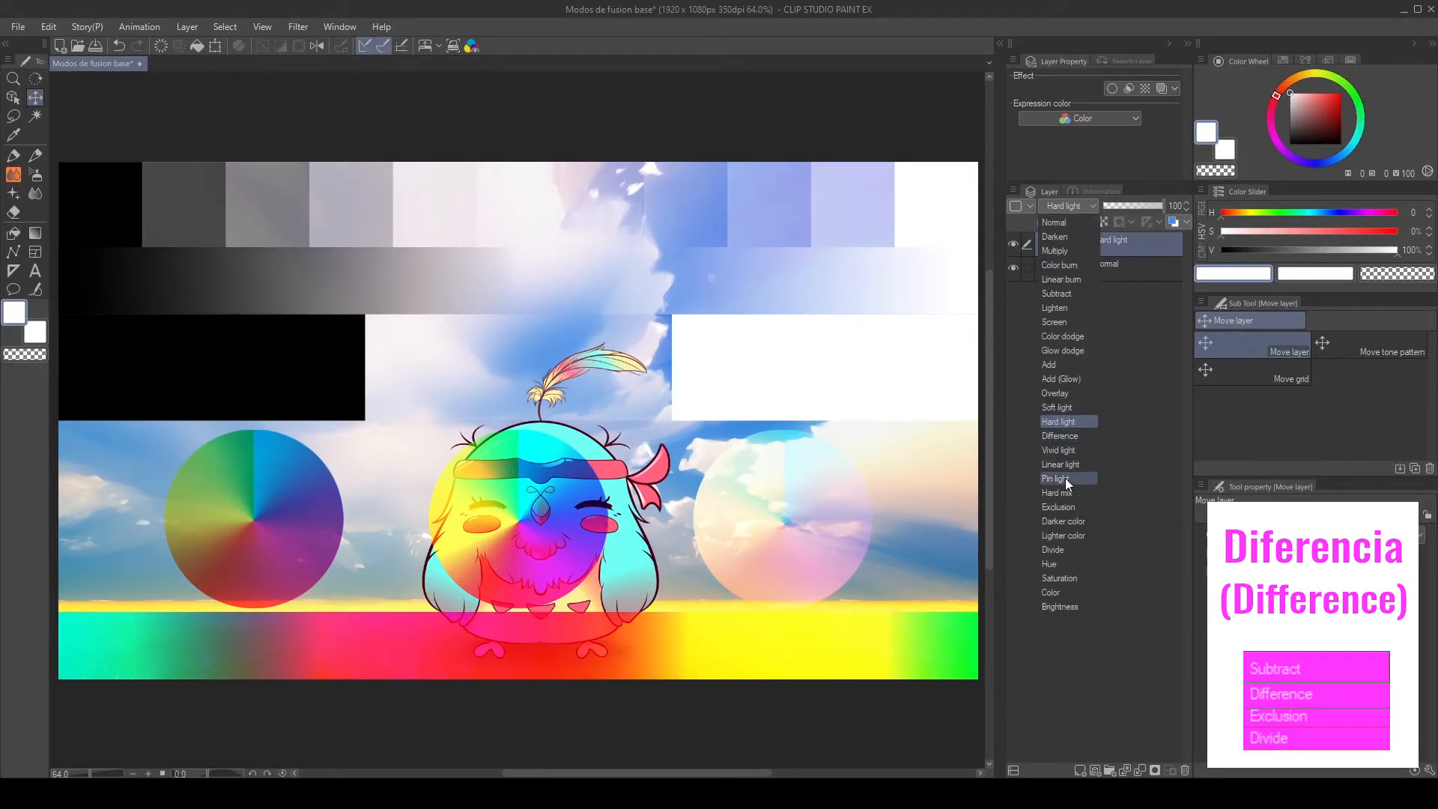
click(1063, 438)
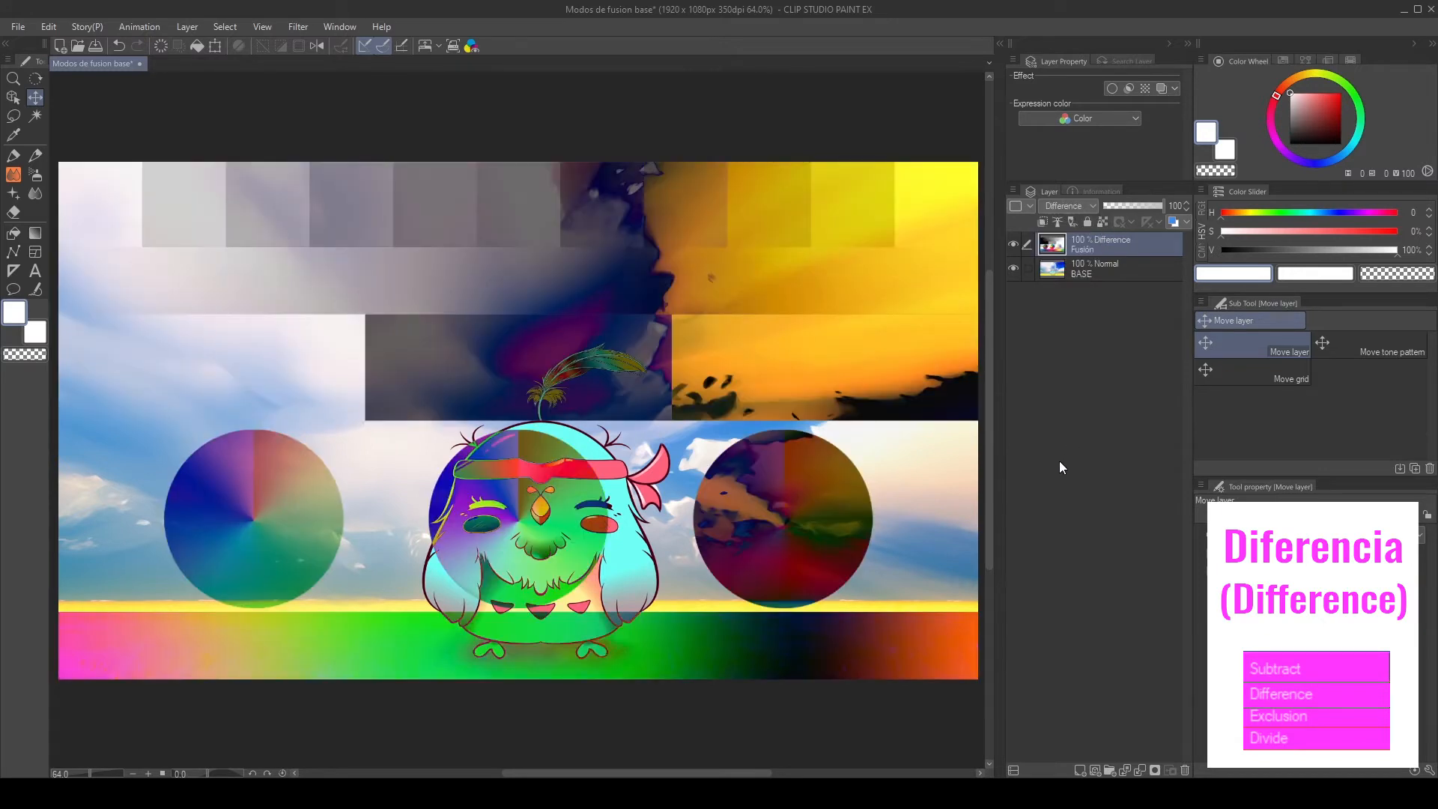
click(1080, 206)
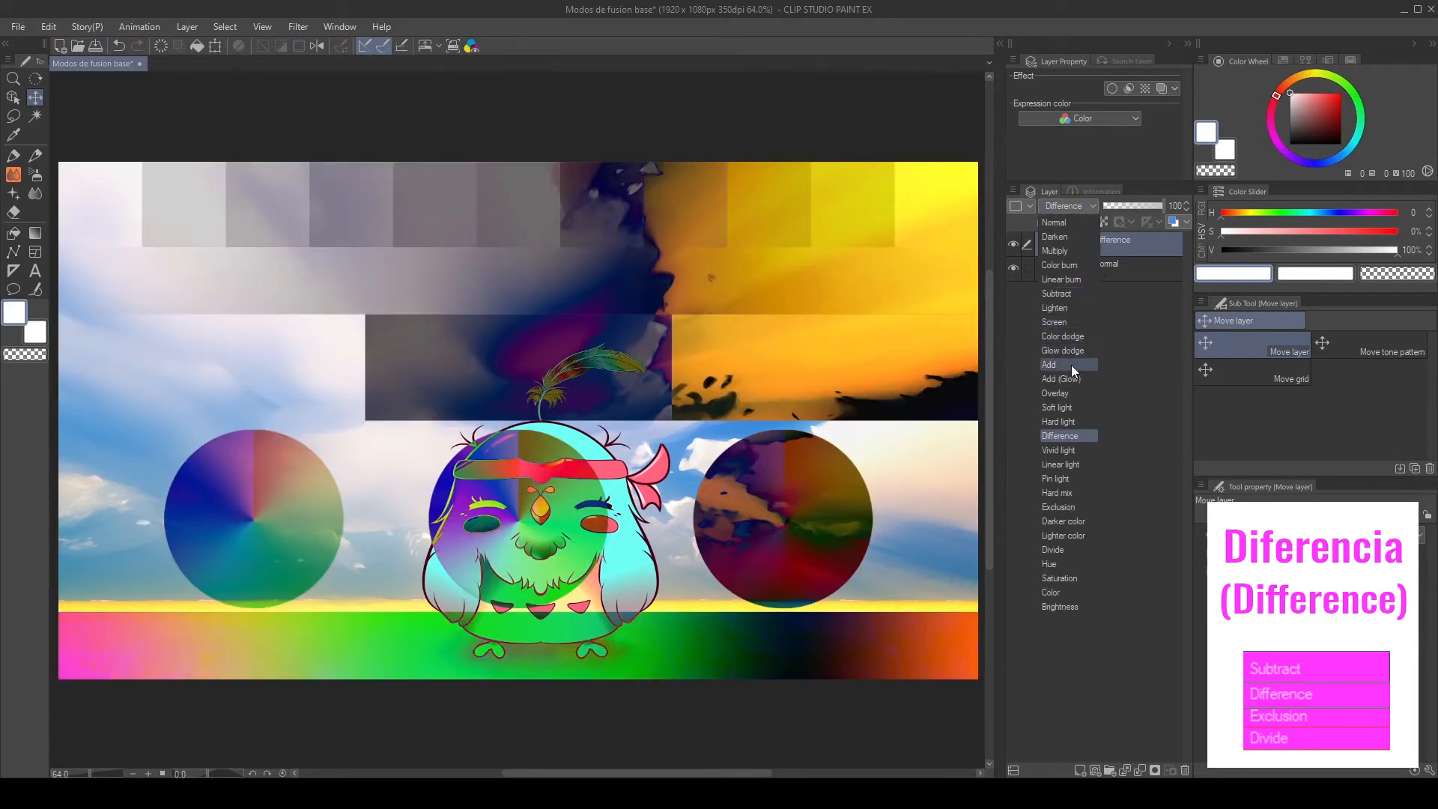
click(1065, 448)
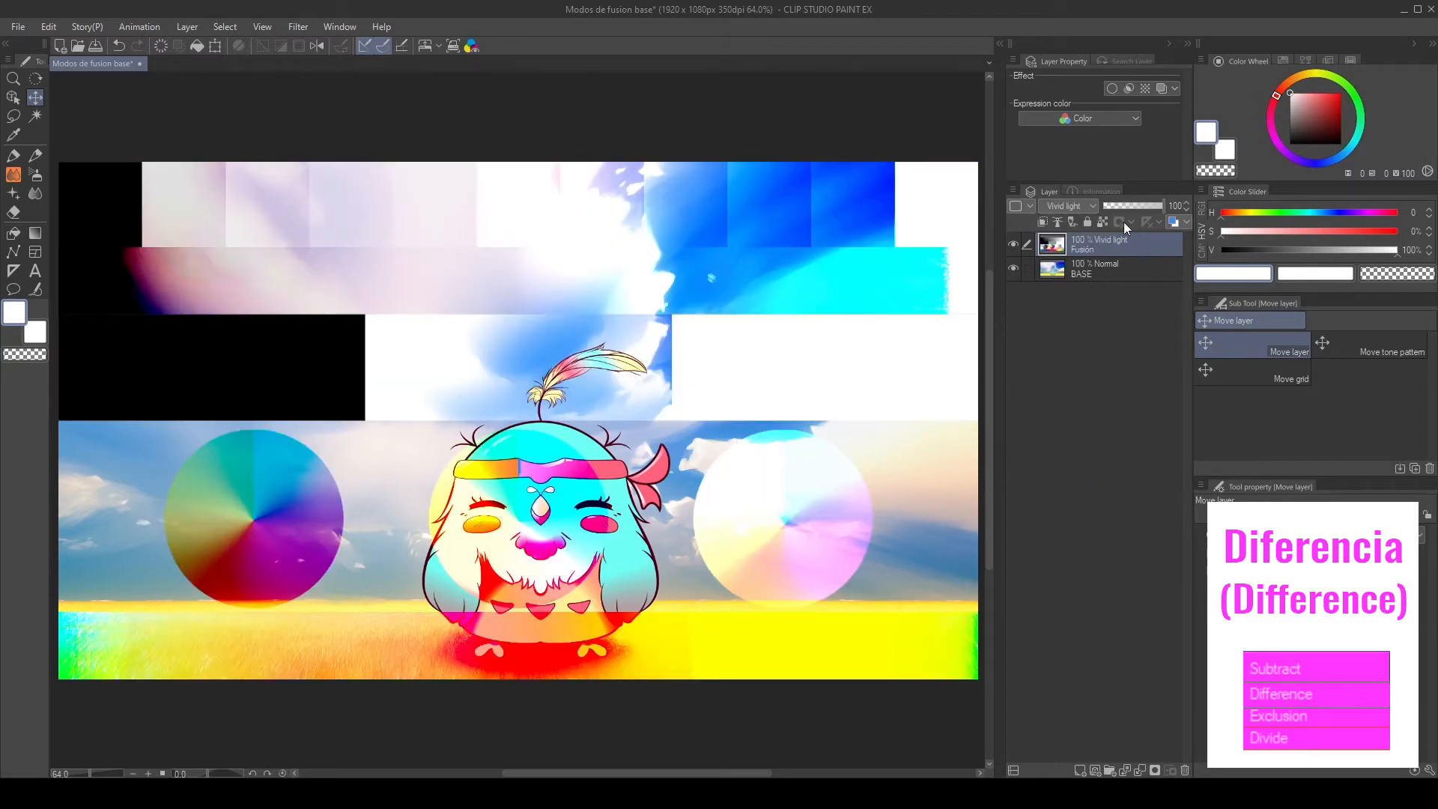
- Preview the Fusión layer with the Exclusion blending mode, followed by Divide
click(1076, 209)
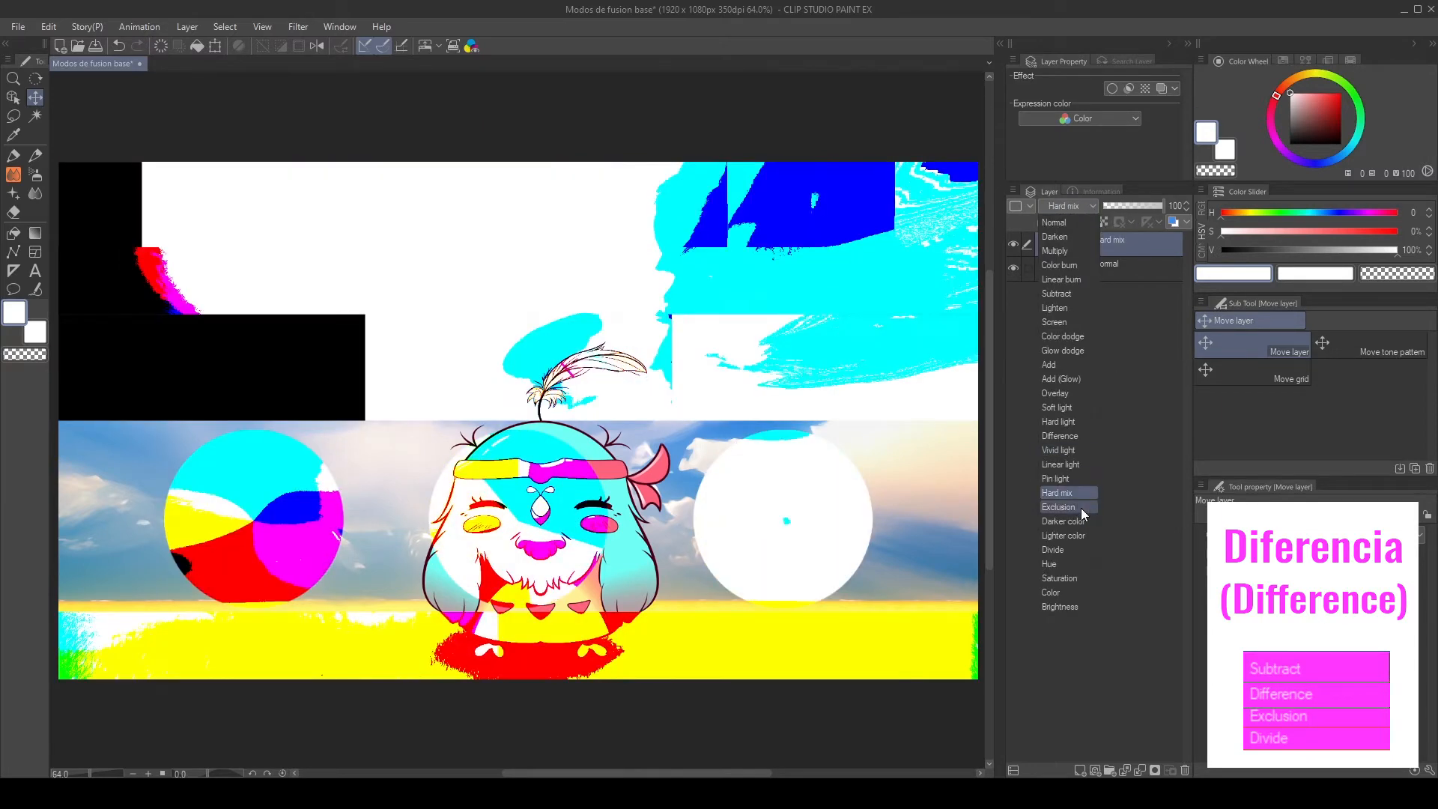
click(1080, 534)
click(1062, 207)
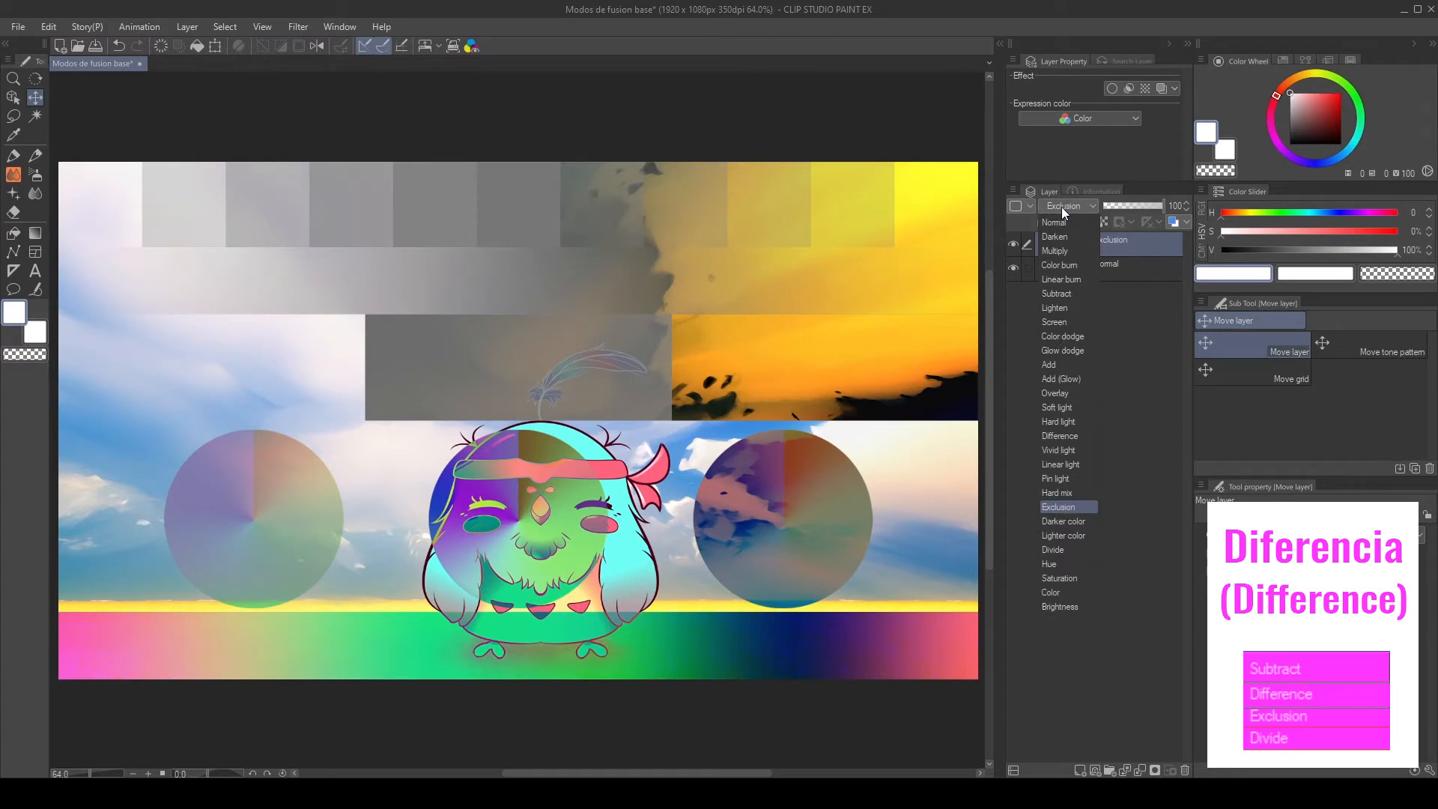
click(1063, 549)
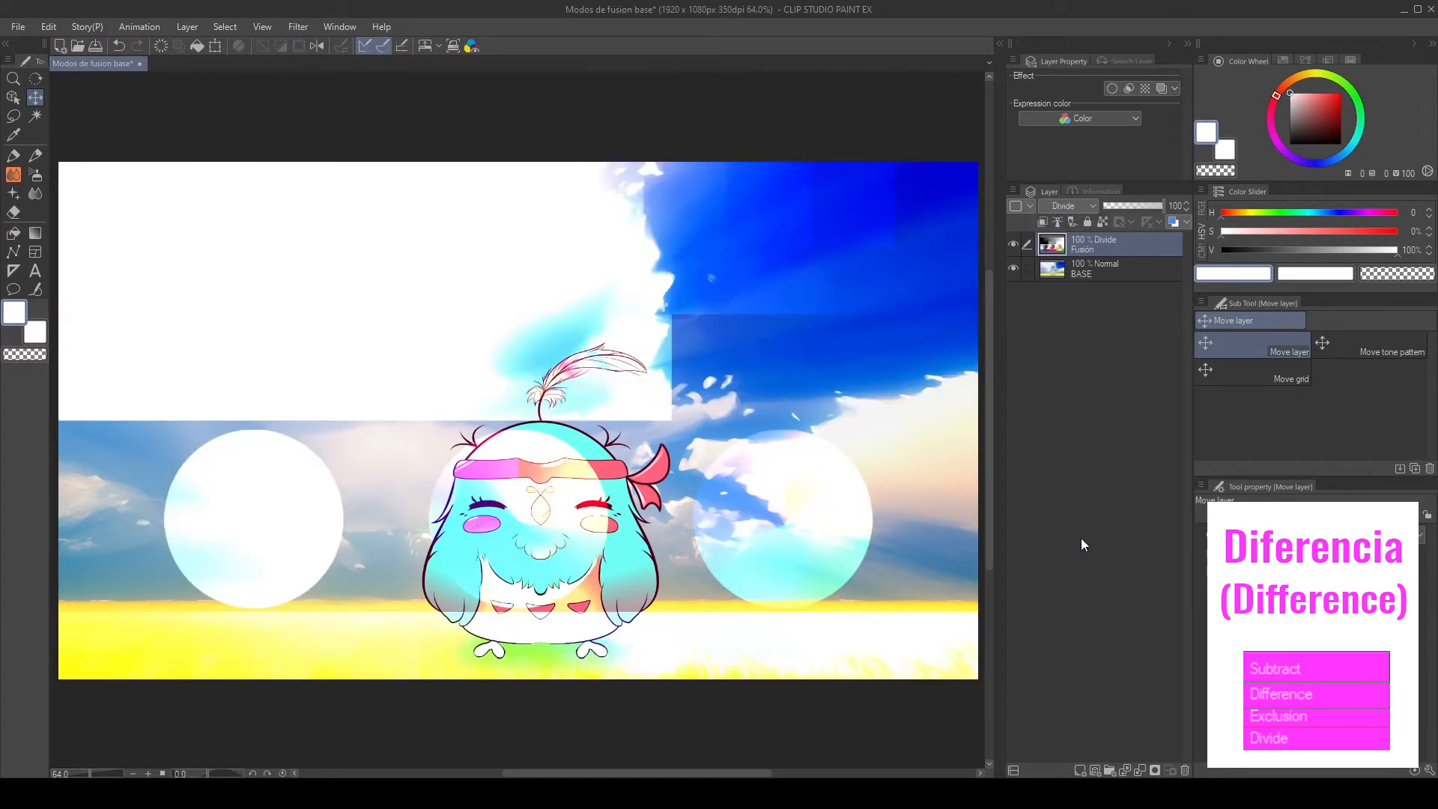
- Preview the Fusión layer with the Hue blending mode, followed by Saturation
click(1078, 206)
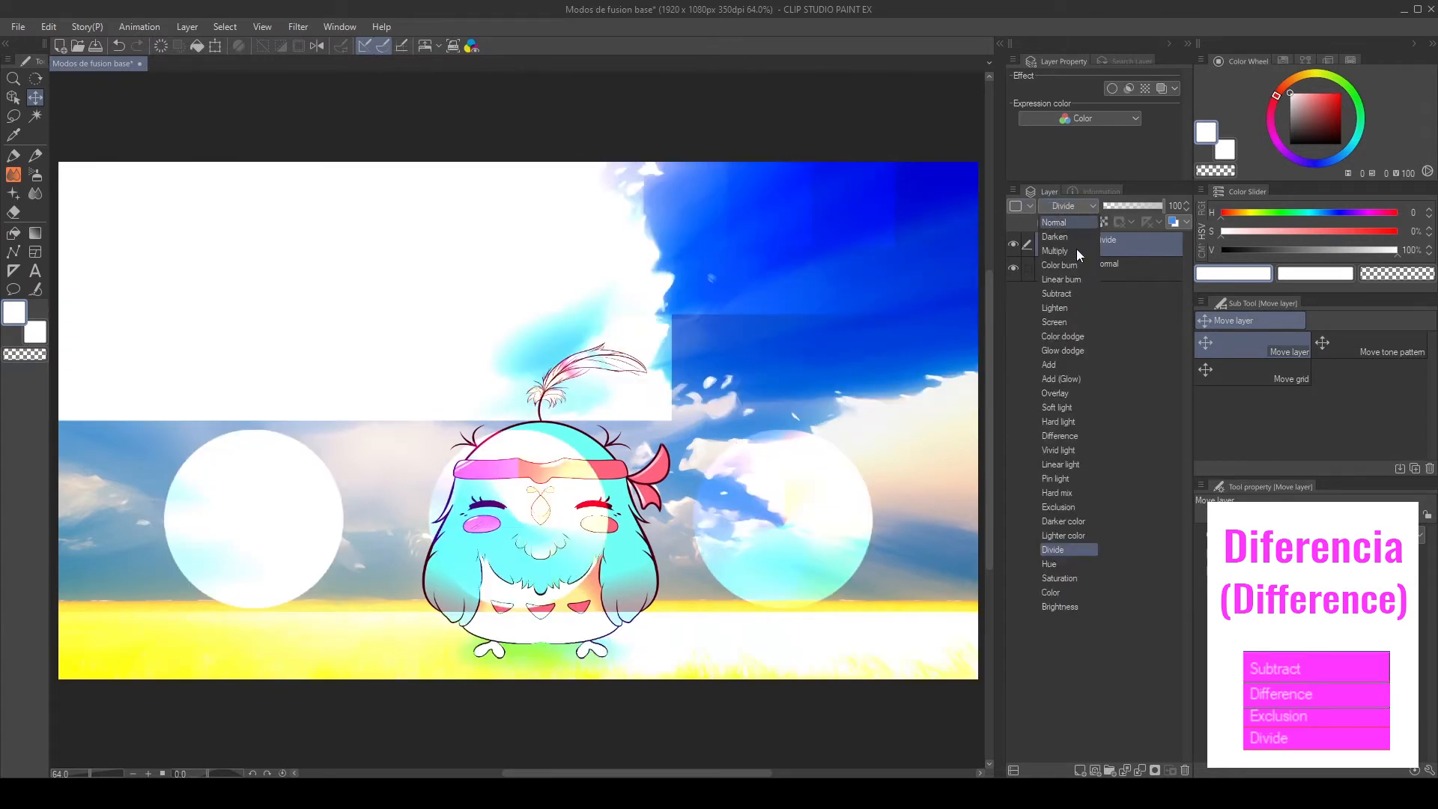
click(1056, 563)
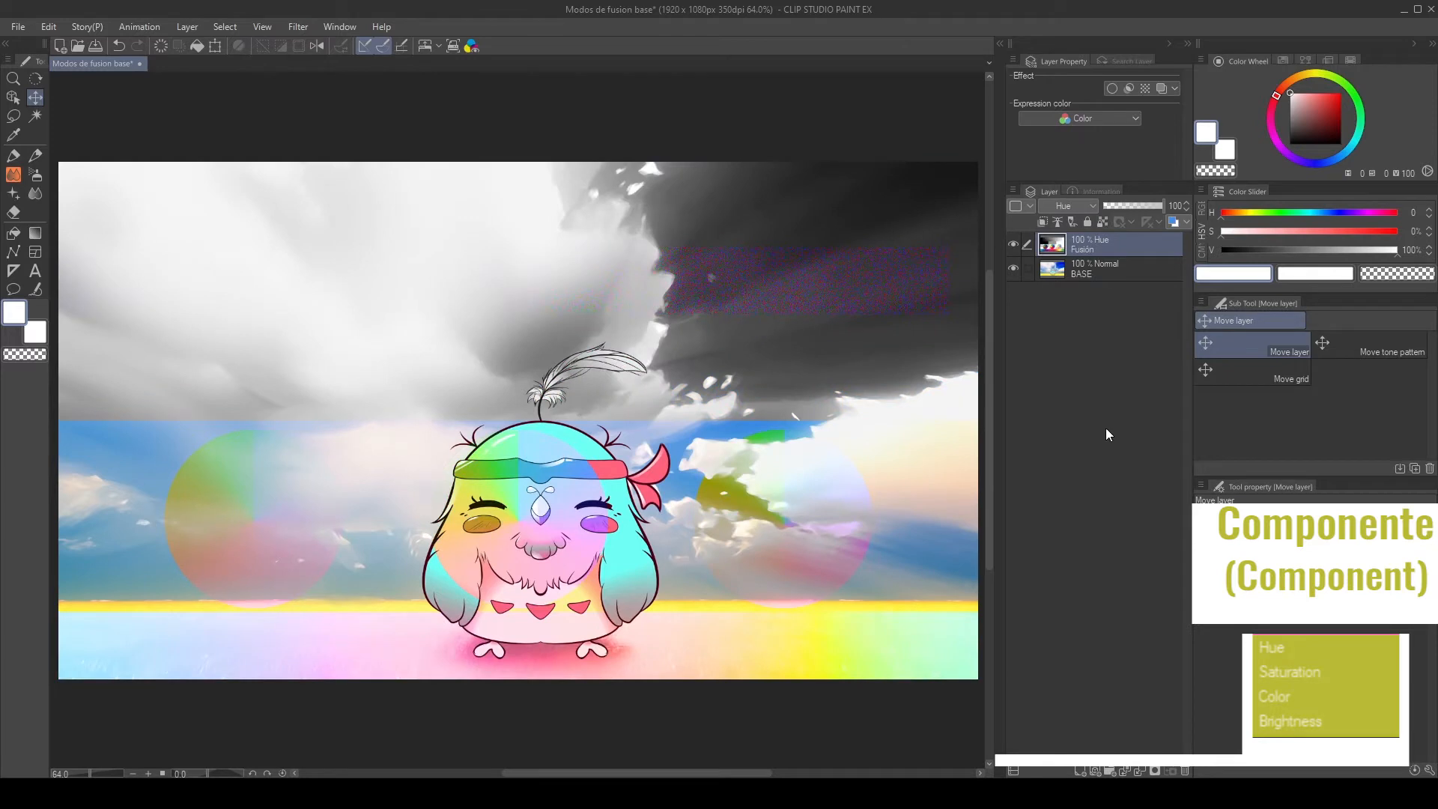
click(1074, 204)
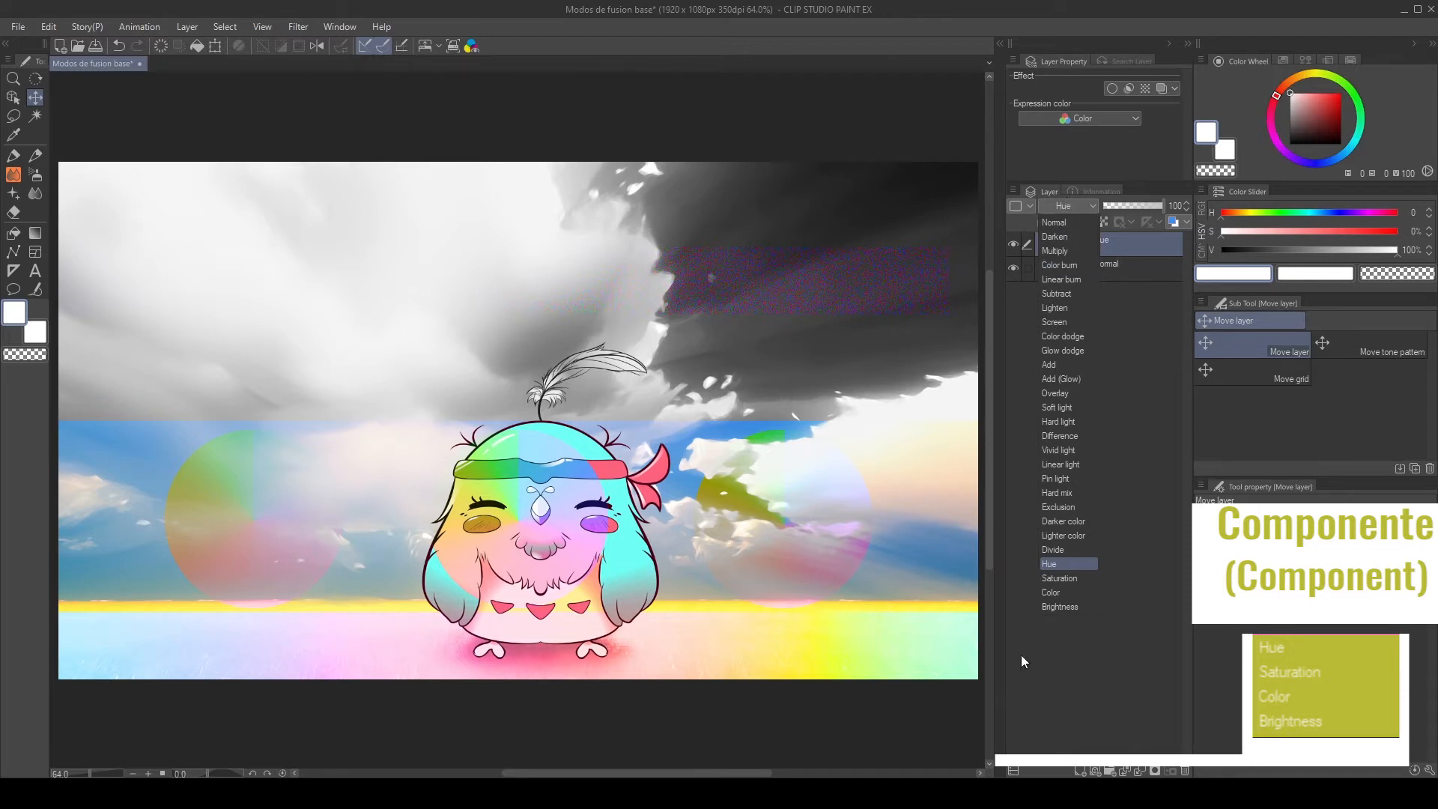
click(1081, 580)
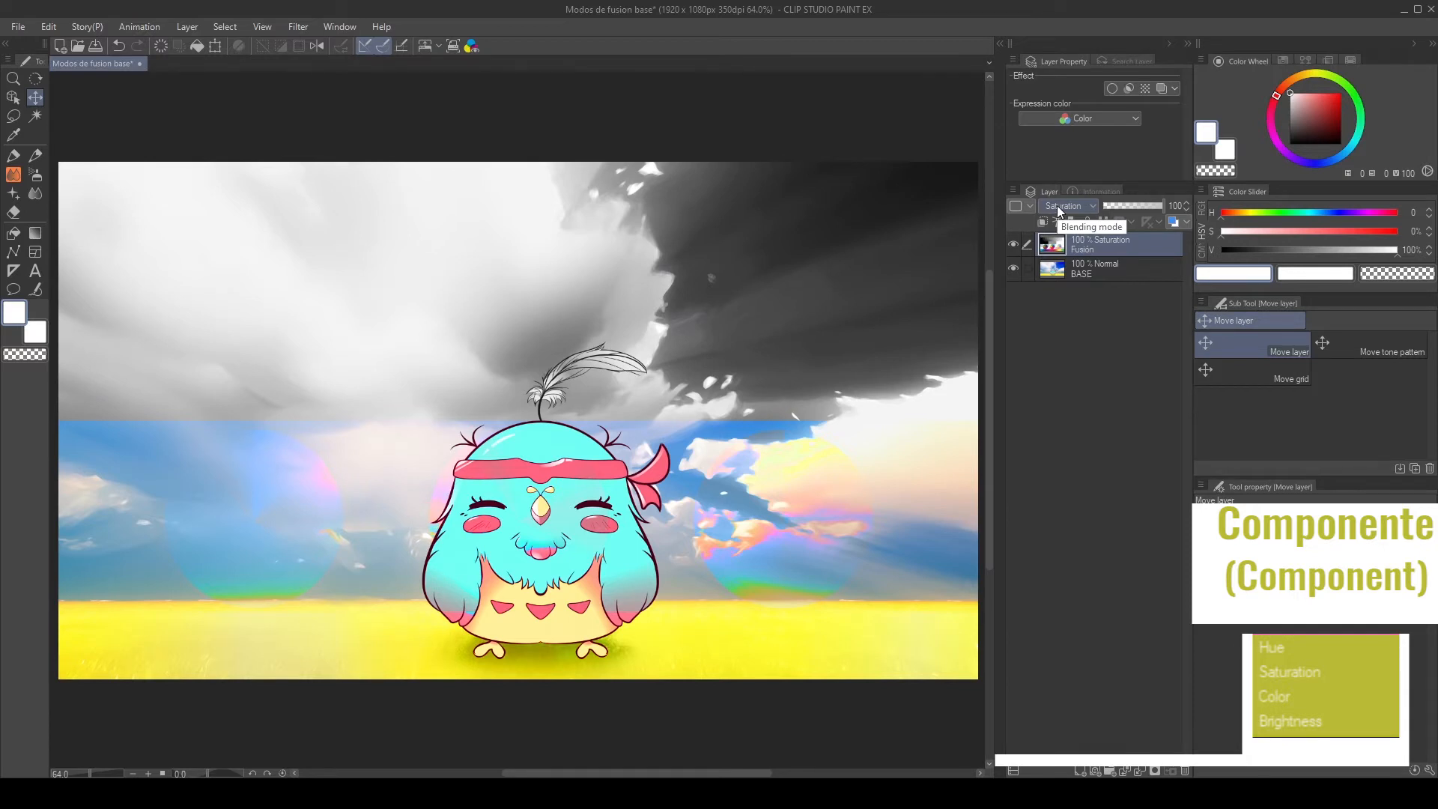
- Switch the Fusión layer's blending mode to Color, followed by Brightness
click(1057, 205)
click(1067, 595)
click(1072, 207)
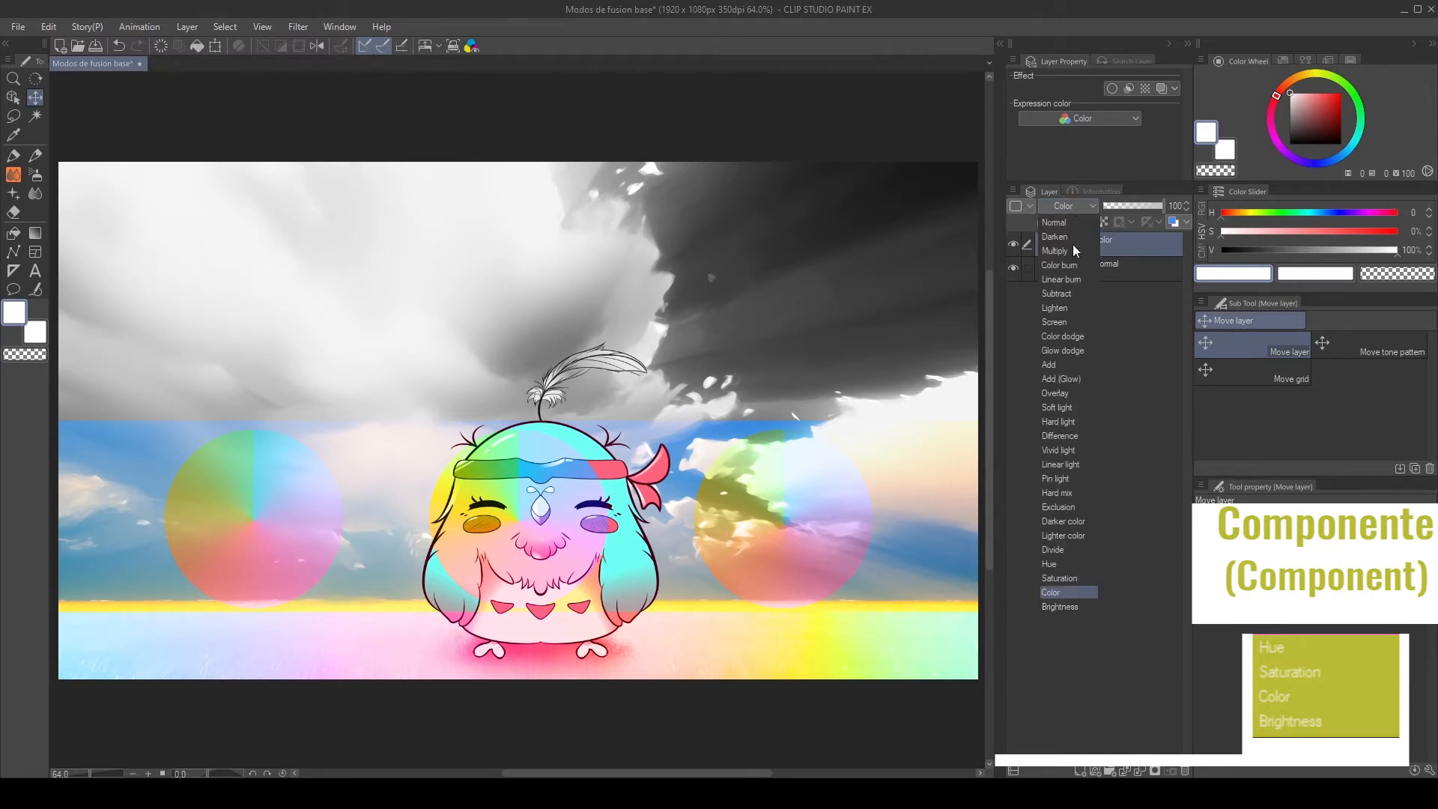
click(1067, 606)
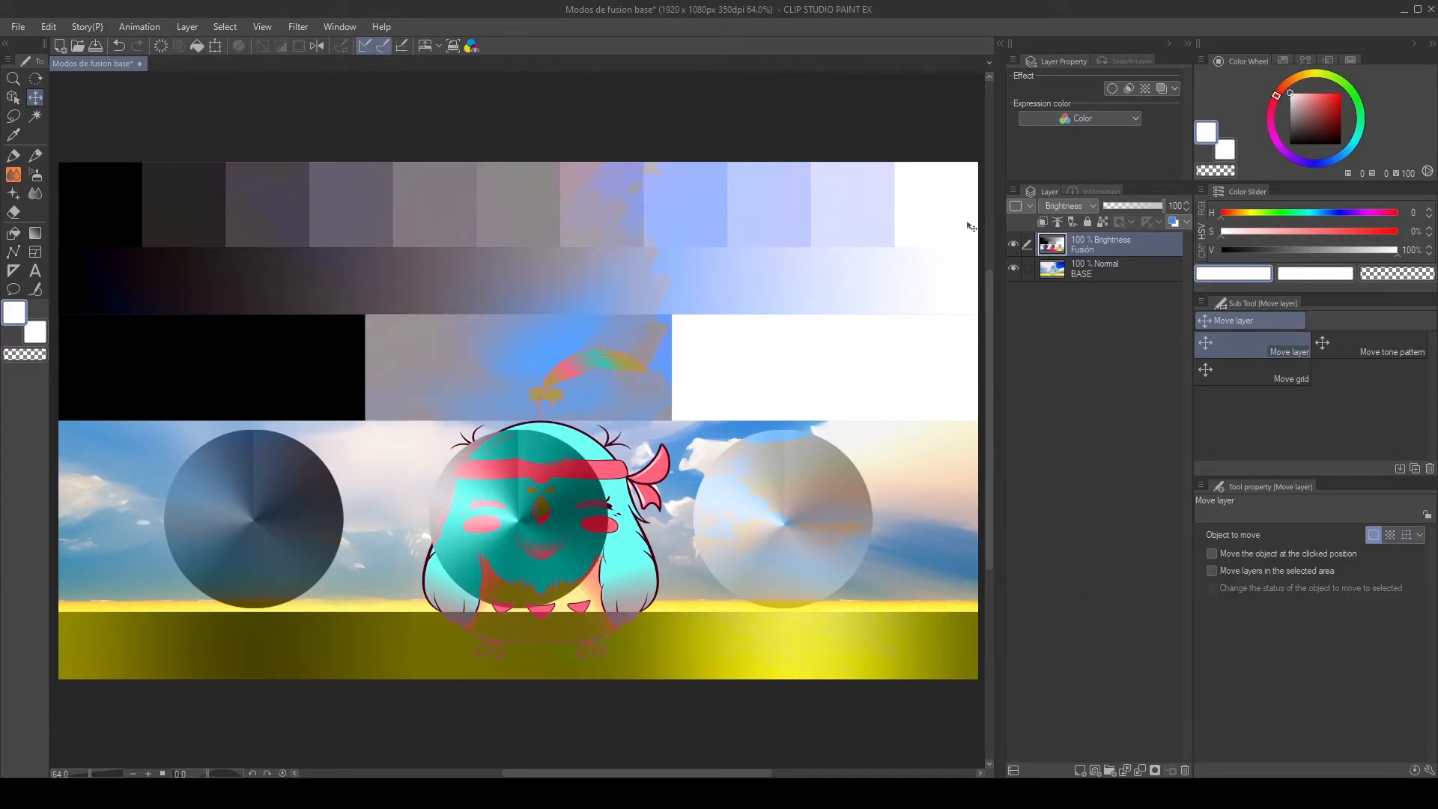
- Hide the Fusión layer and add a Tone Curve correction layer above BASE, bending the RGB curve strongly downward to darken the illustration
click(1013, 241)
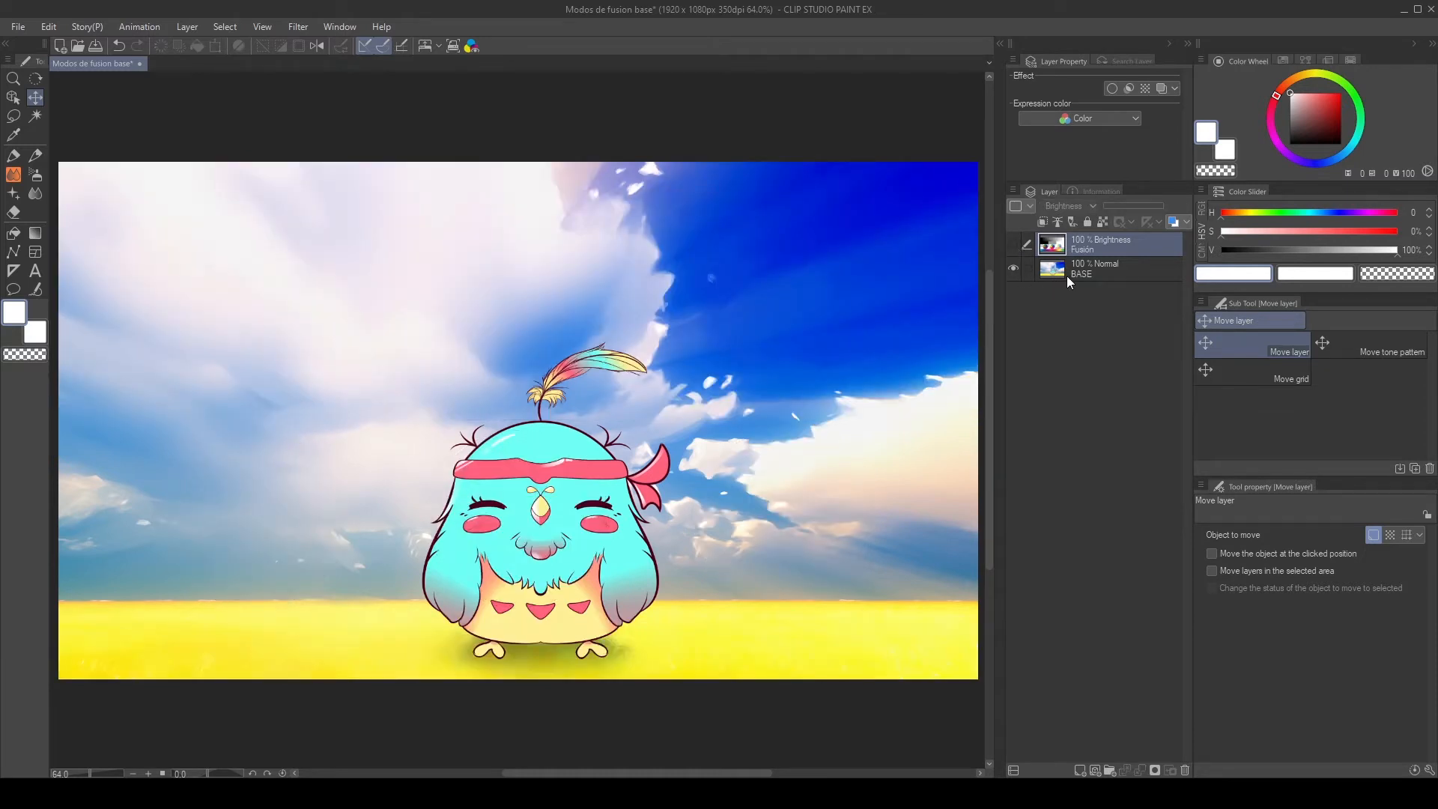
click(1066, 275)
click(225, 27)
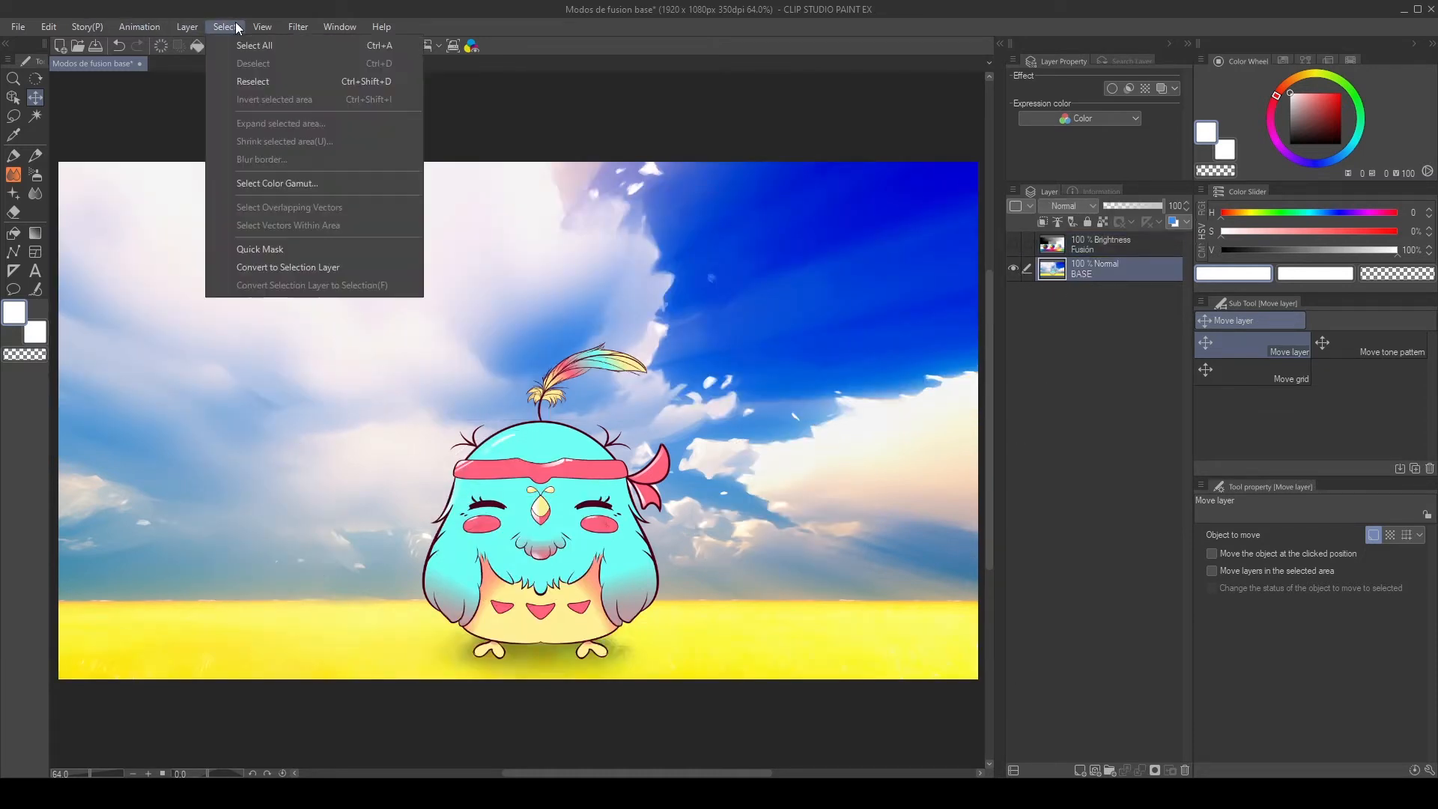
click(631, 5)
click(186, 30)
mouse_move(292, 84)
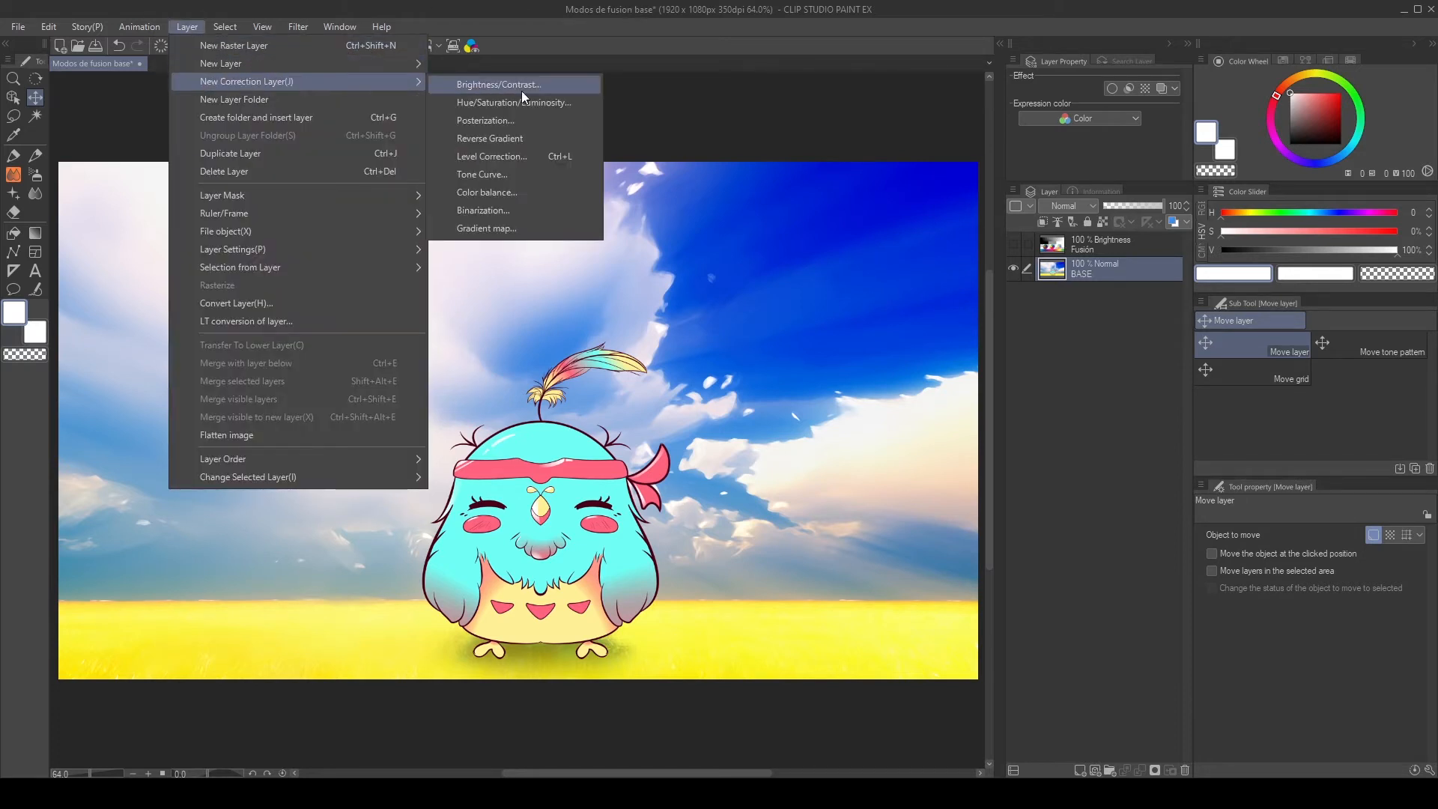
click(515, 174)
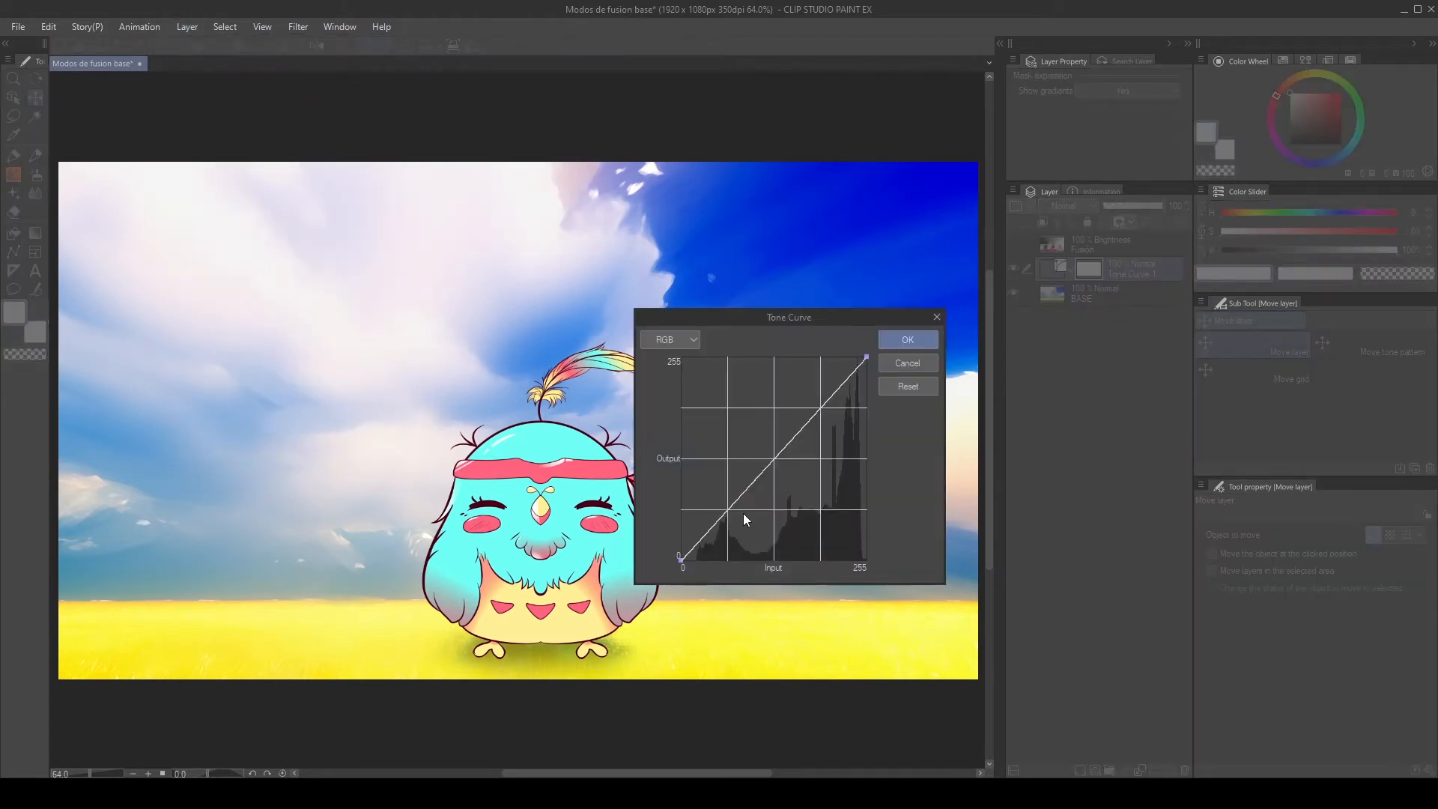
drag(758, 479, 833, 532)
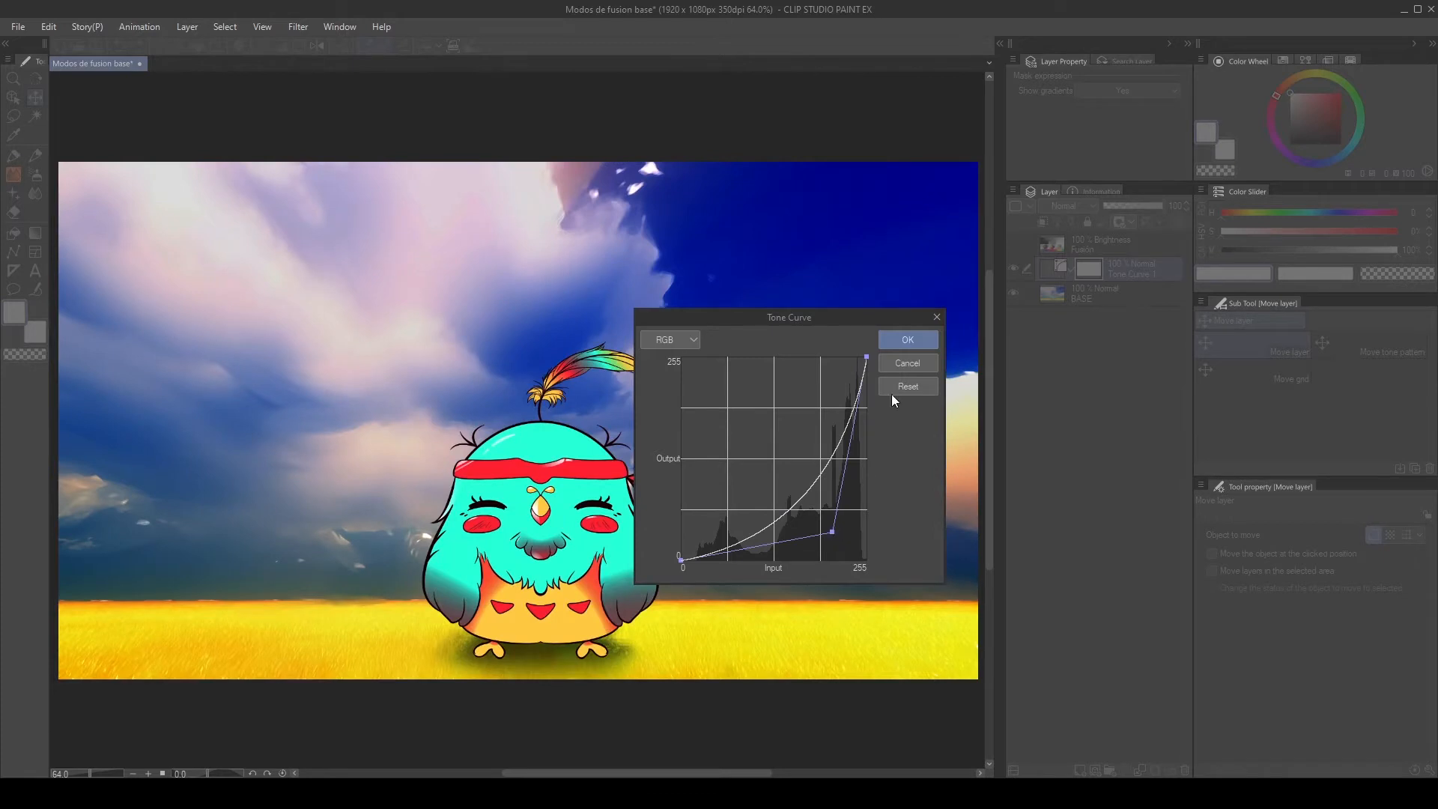
click(907, 342)
- Set the Tone Curve correction layer's blending mode to Brightness and toggle its visibility to compare it with the base
click(1067, 207)
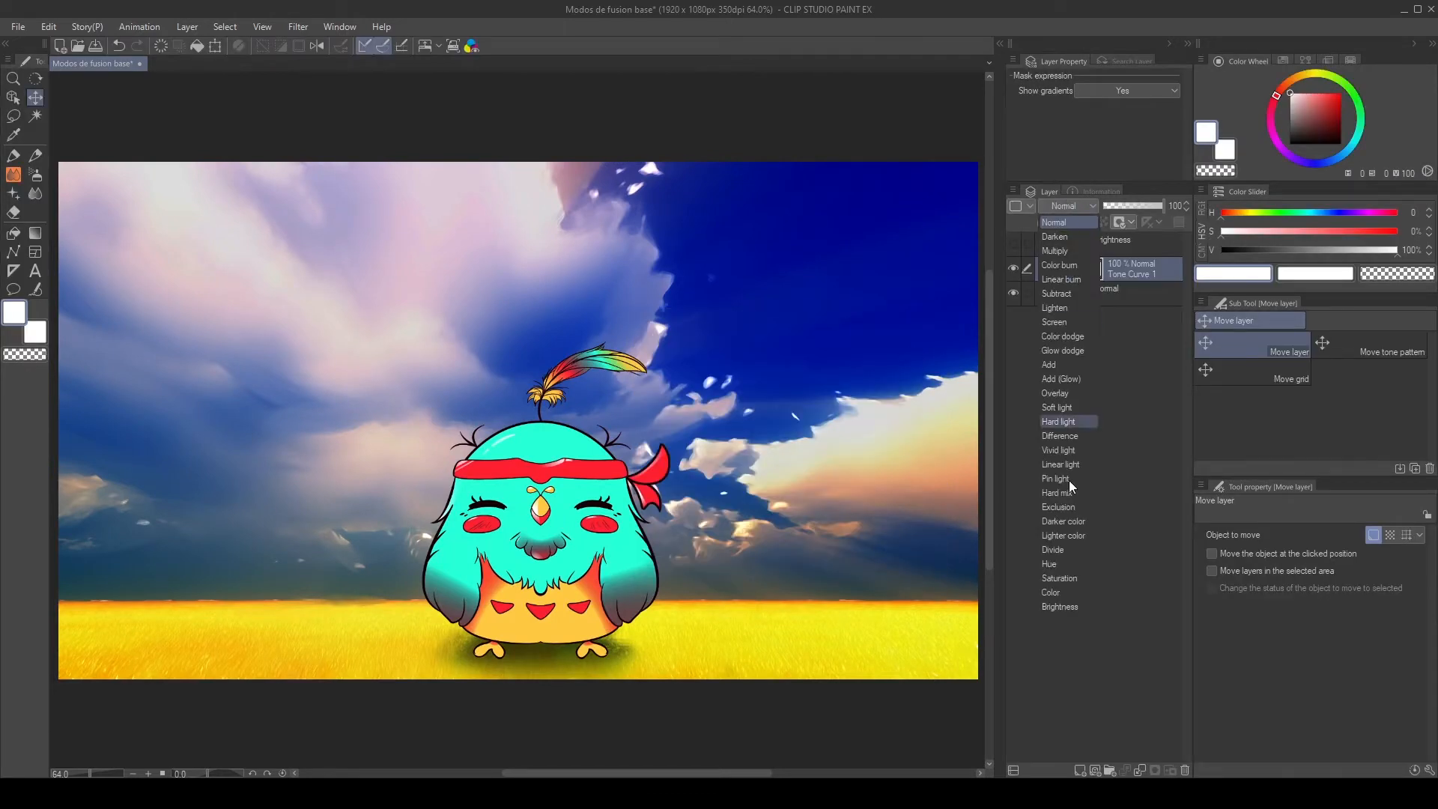
click(1064, 609)
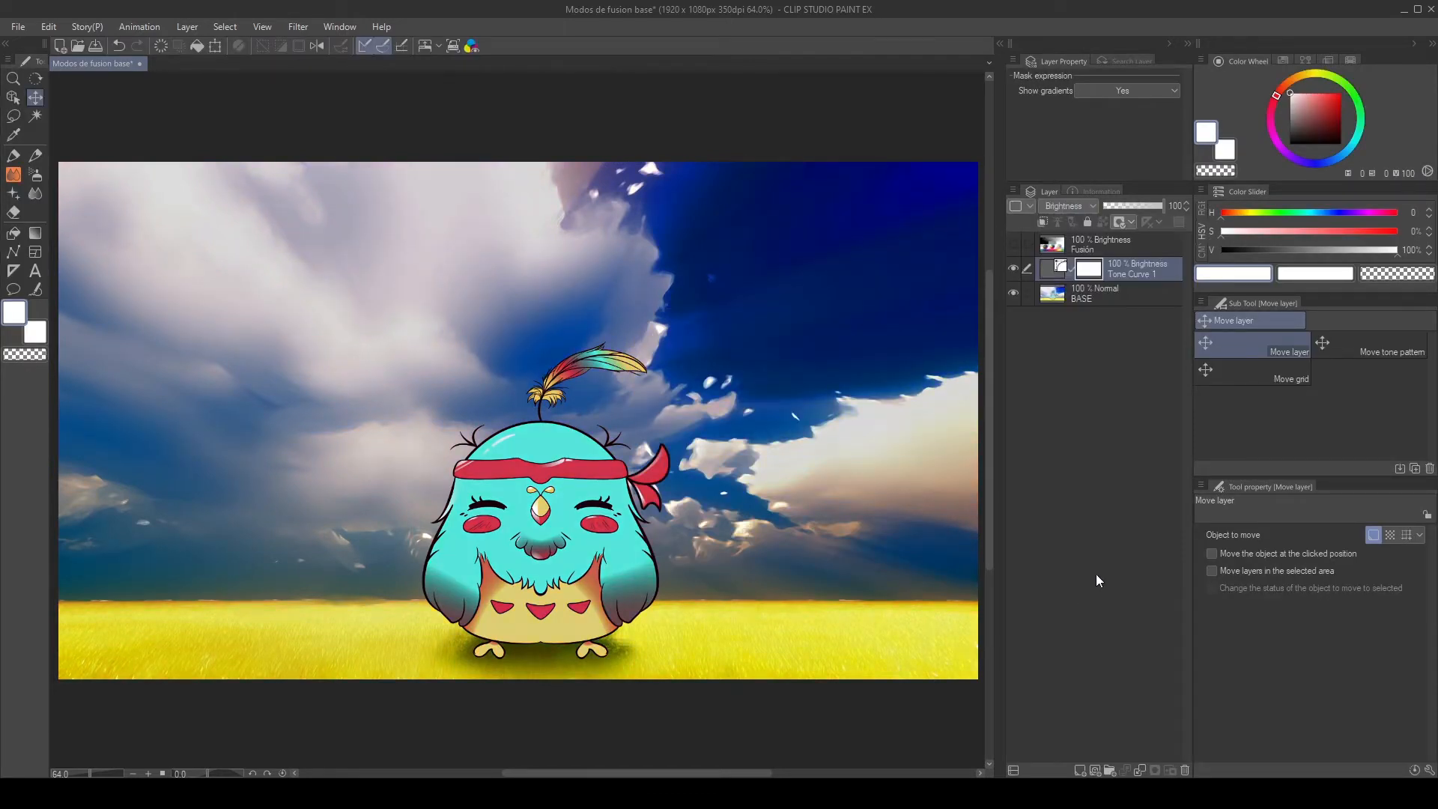
click(1012, 269)
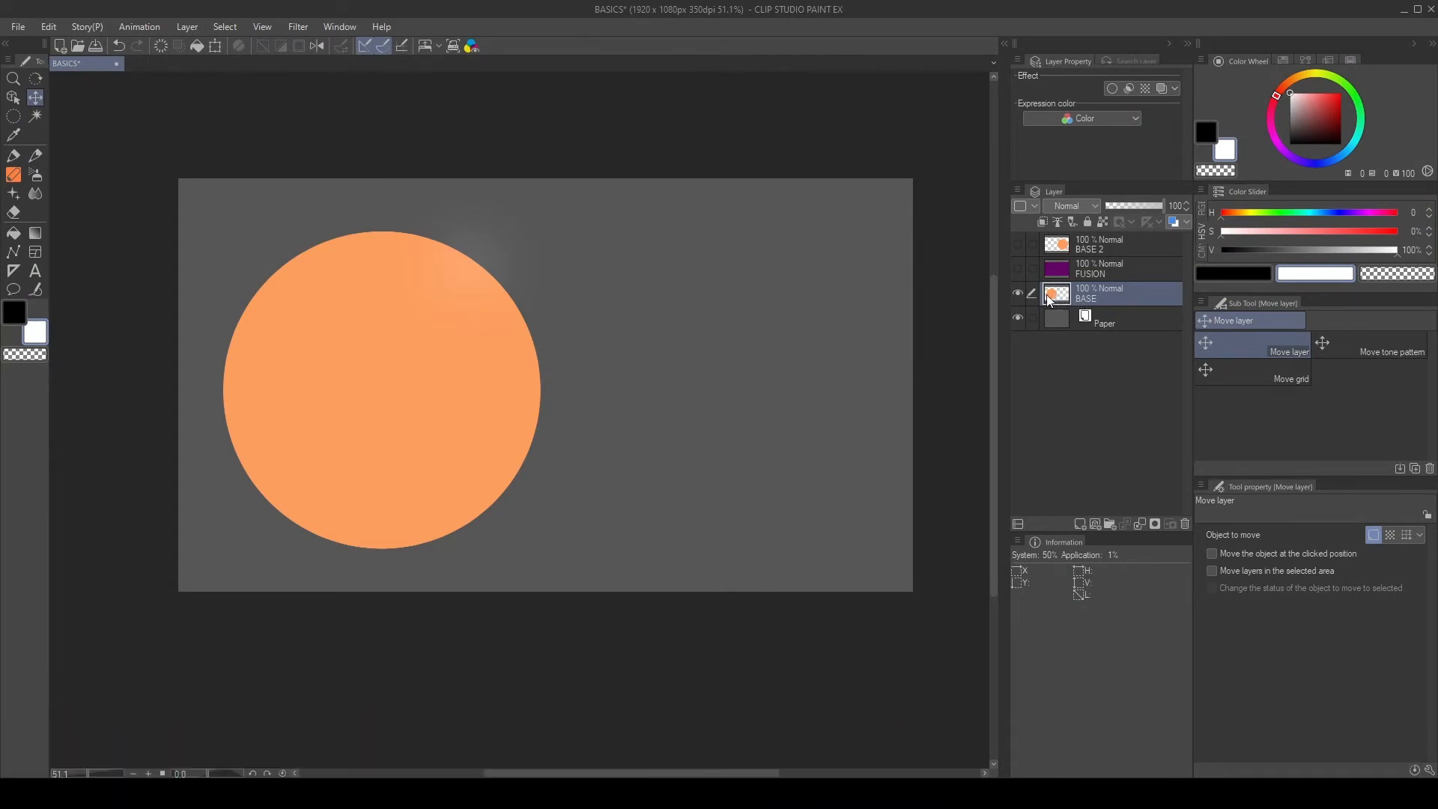
- Show the purple FUSION layer in the BASICS document and clip it to the BASE circle layer below
click(1018, 269)
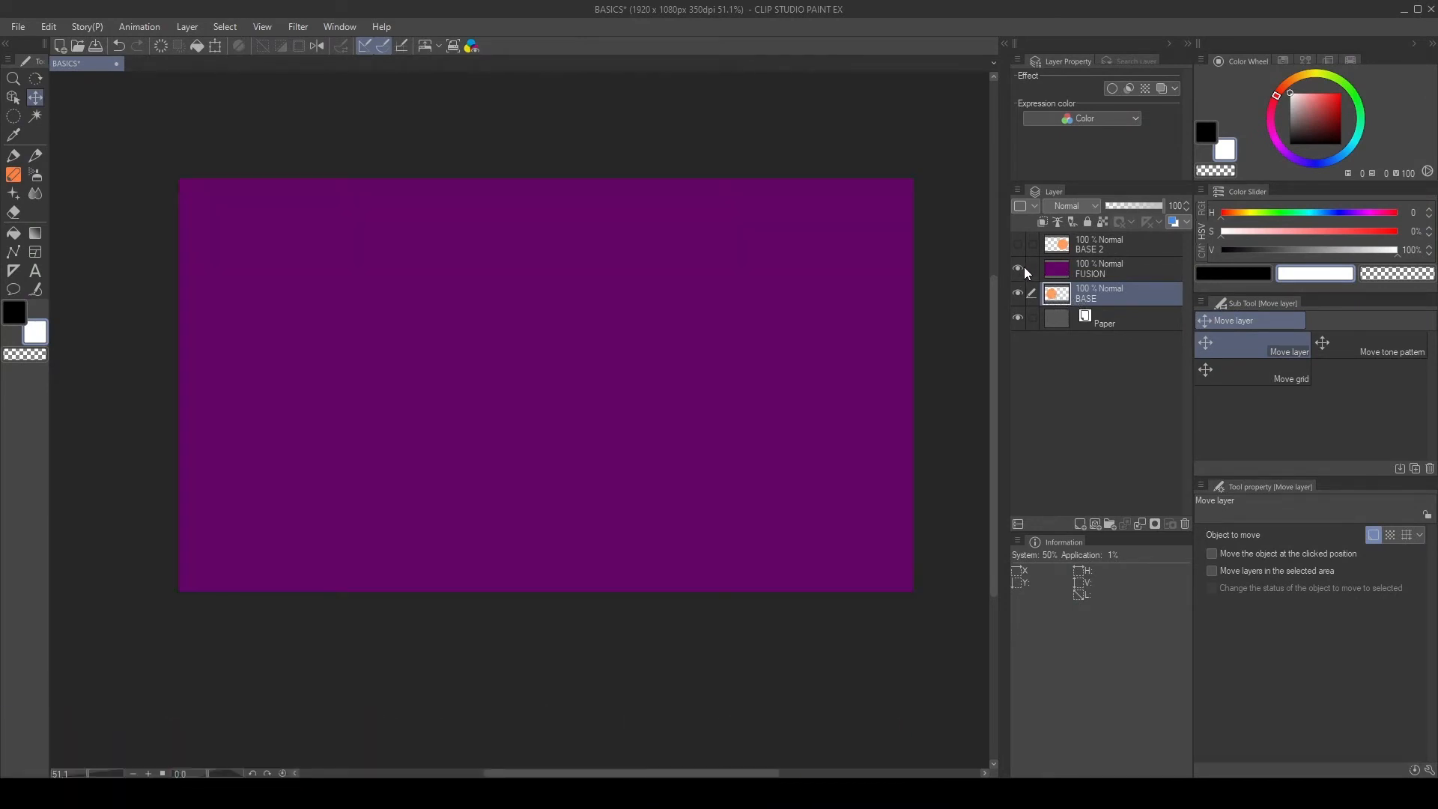
click(1091, 270)
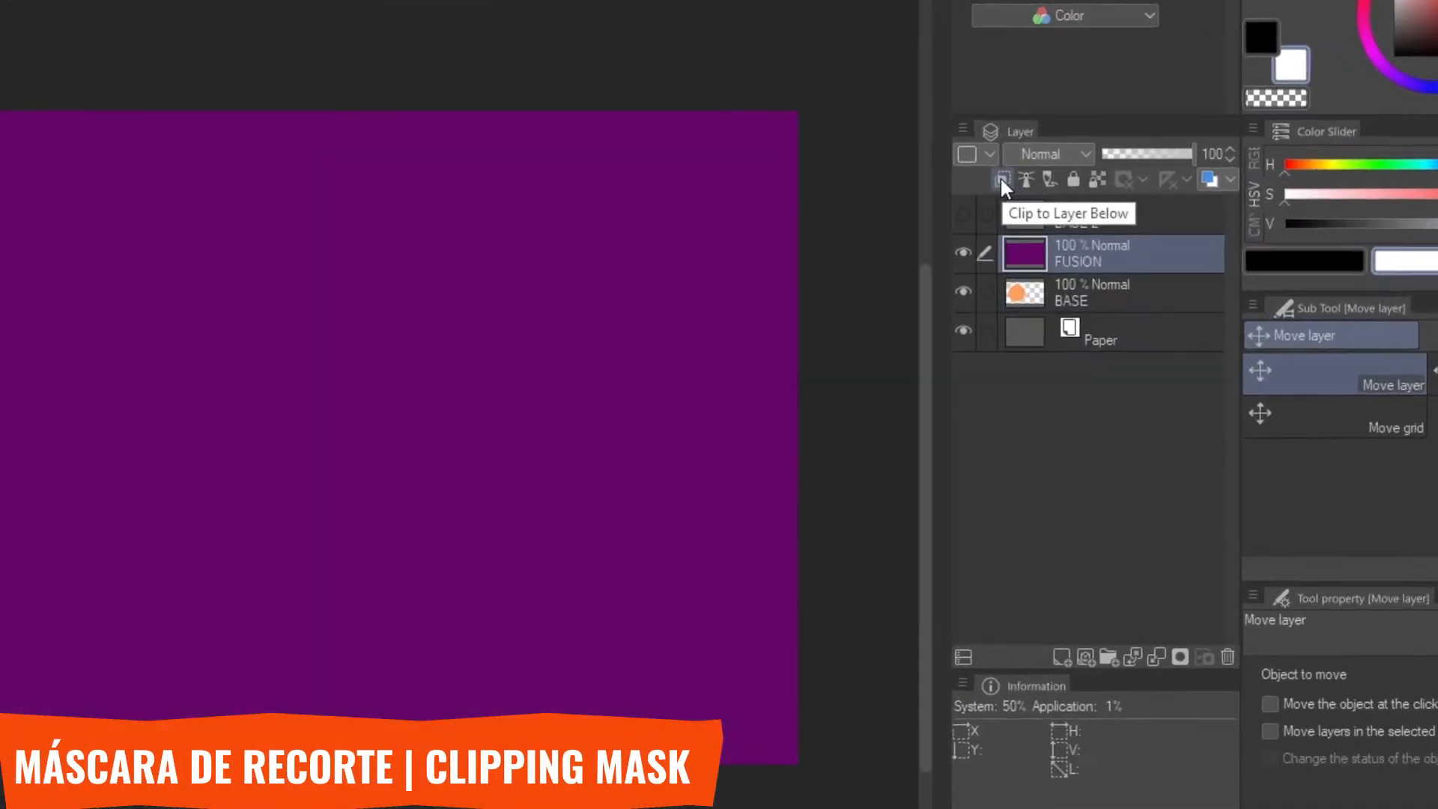
click(1002, 180)
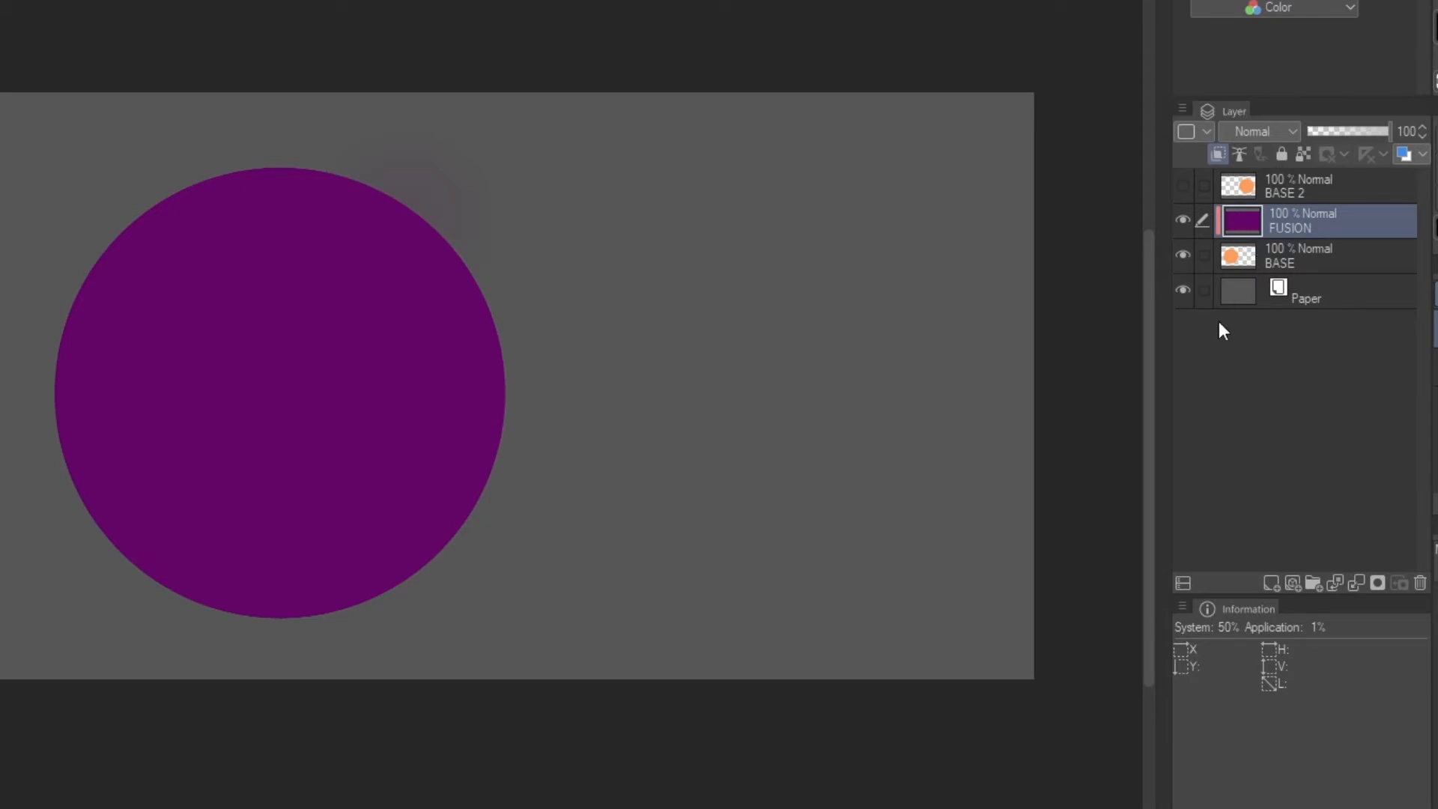
- Add a layer mask to FUSION and reveal the circle's upper-left light area using the Soft airbrush with transparent color at size 700
click(1379, 583)
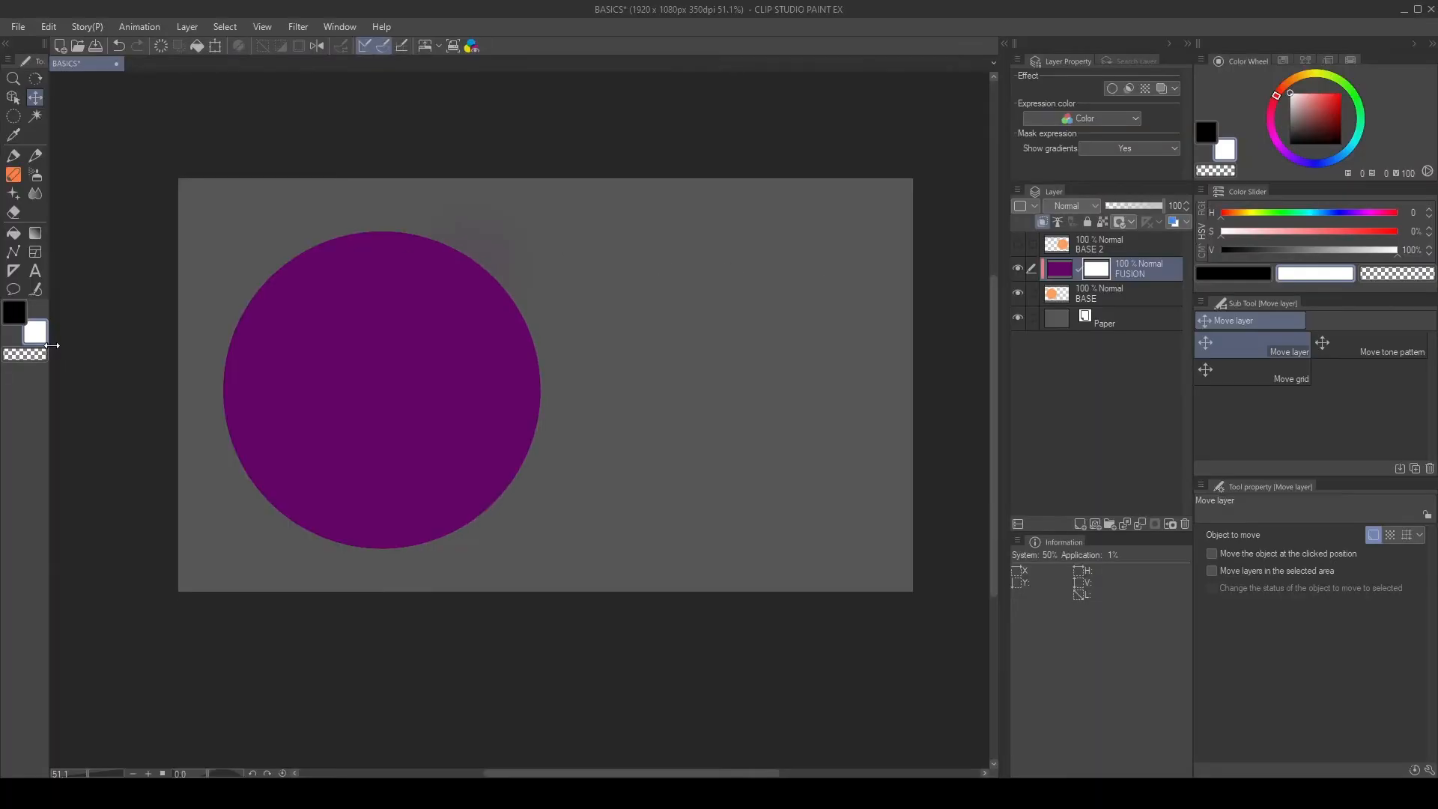
key(b)
key(b)
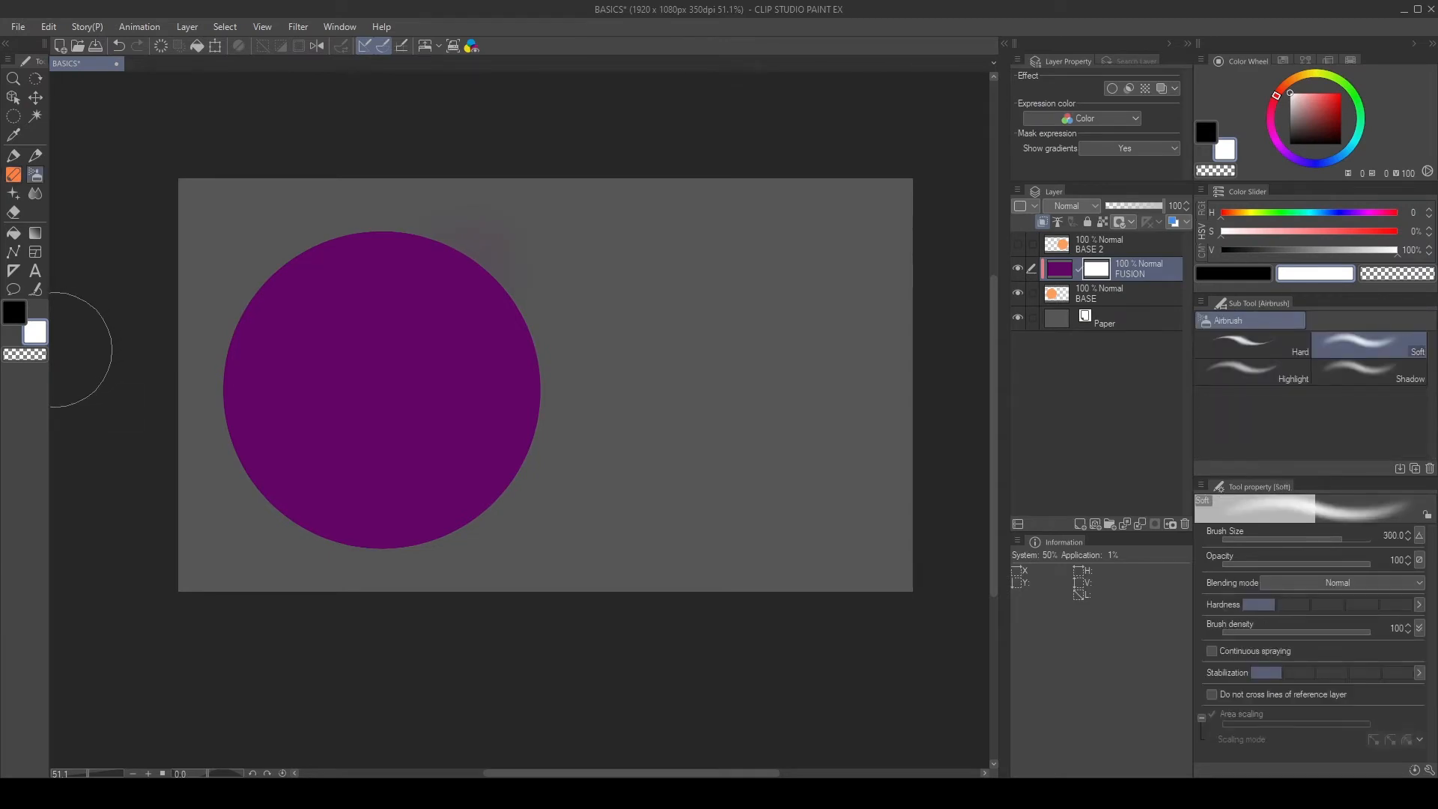
click(35, 354)
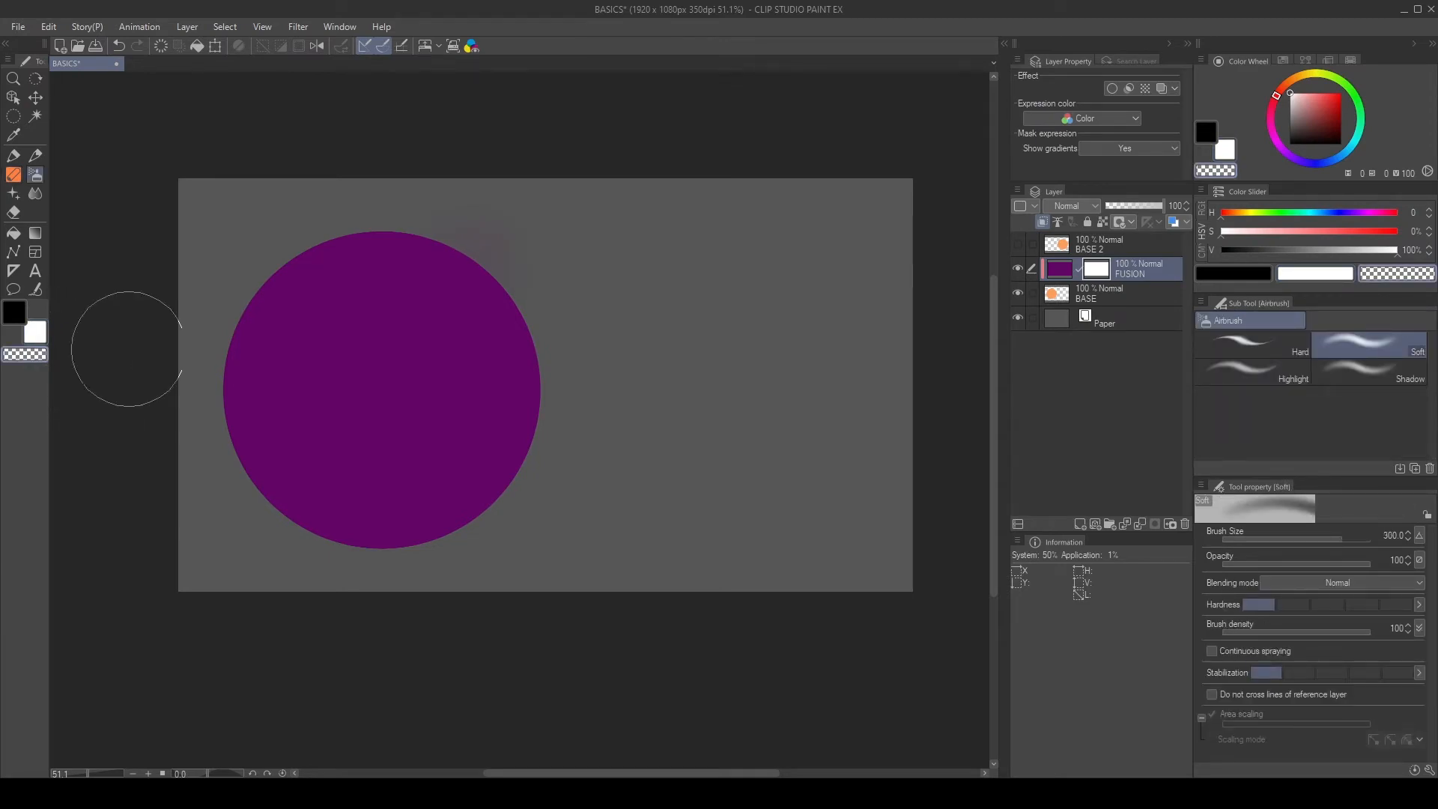
key(bracketright)
key(bracketright)
key(bracketright)
key(bracketright)
key(bracketright)
key(bracketleft)
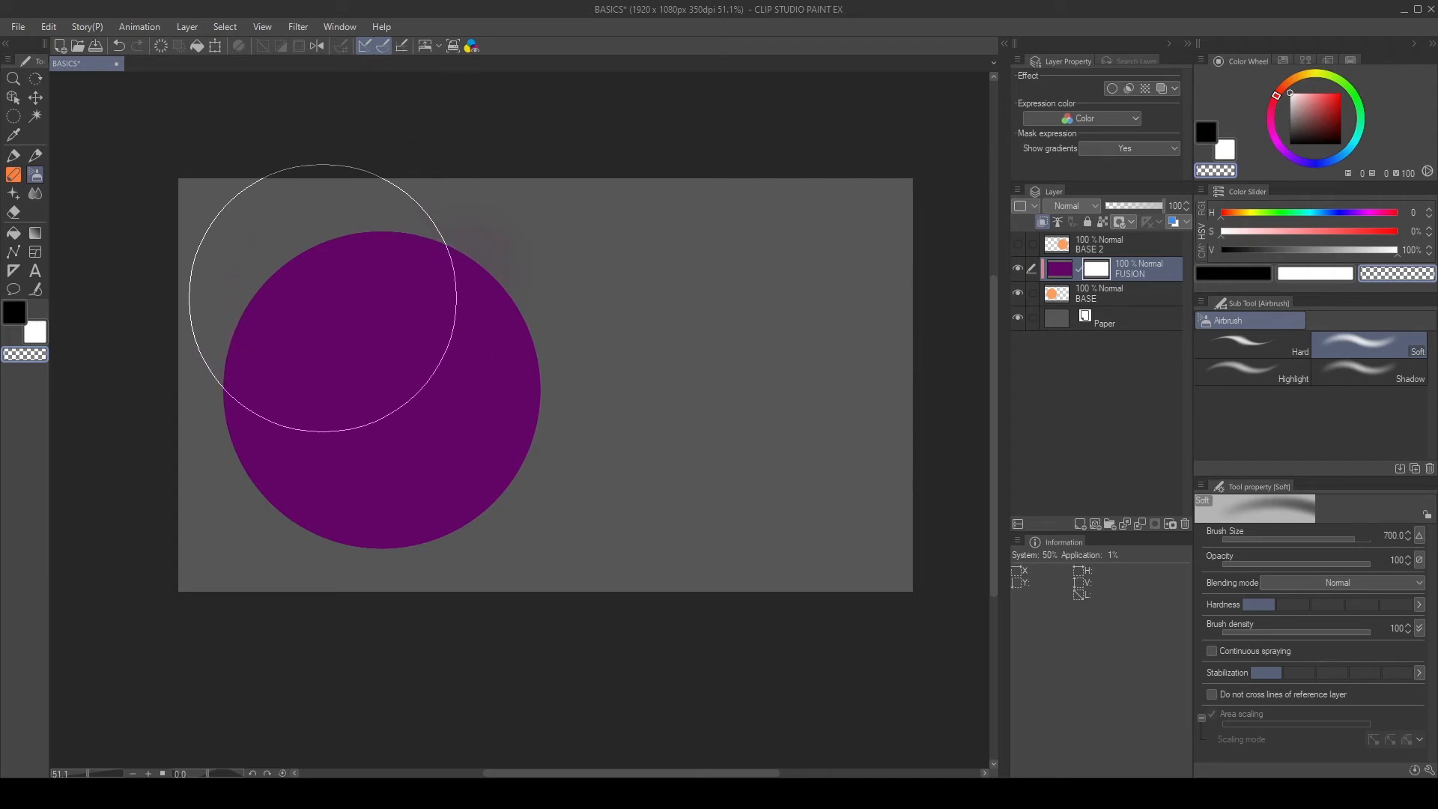
key(ctrl+plus)
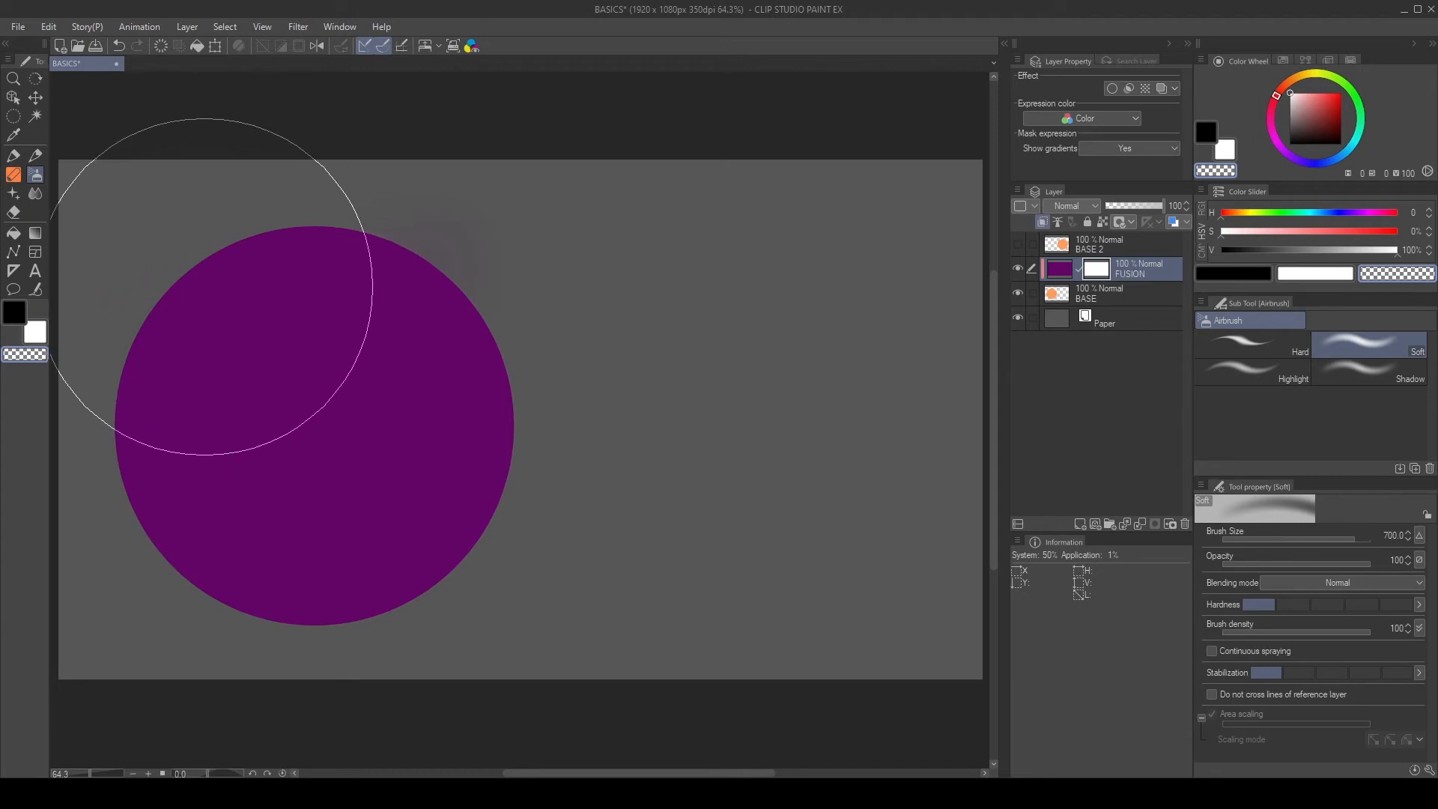
mouse_move(232, 334)
mouse_down()
mouse_move(295, 324)
mouse_move(239, 322)
mouse_move(240, 361)
mouse_move(273, 377)
mouse_move(285, 348)
mouse_move(265, 404)
mouse_move(312, 359)
mouse_move(258, 380)
mouse_move(321, 391)
mouse_up()
- Reduce the Soft airbrush to size 300 and mask out a reflected-light strip along the circle's lower-right edge
key(bracketleft)
key(bracketleft)
key(bracketleft)
key(bracketleft)
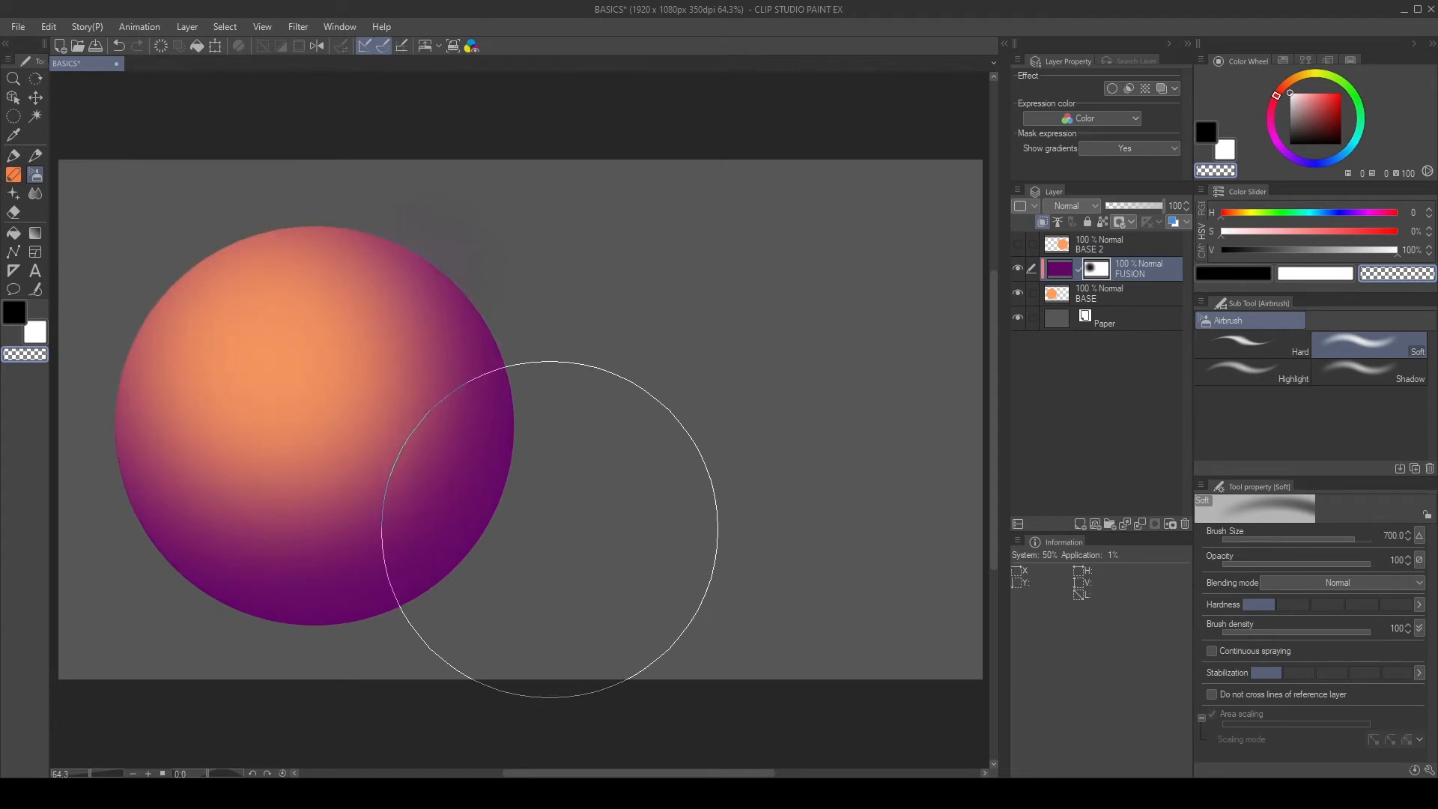
mouse_move(399, 629)
mouse_down()
mouse_move(579, 520)
mouse_move(394, 636)
mouse_move(603, 492)
mouse_up()
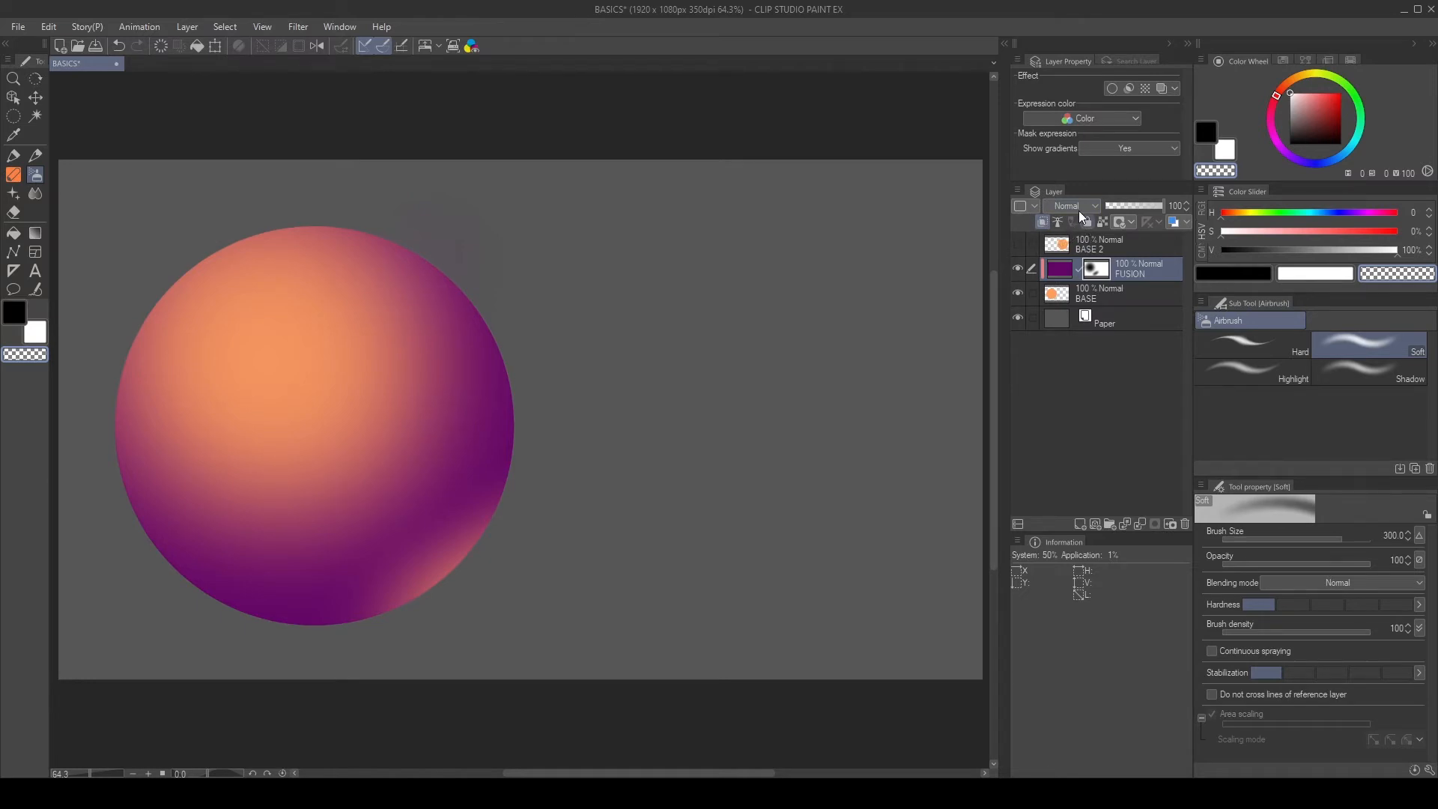
- Set the FUSION layer's blending mode to Multiply and lower its opacity to 77%
click(1064, 206)
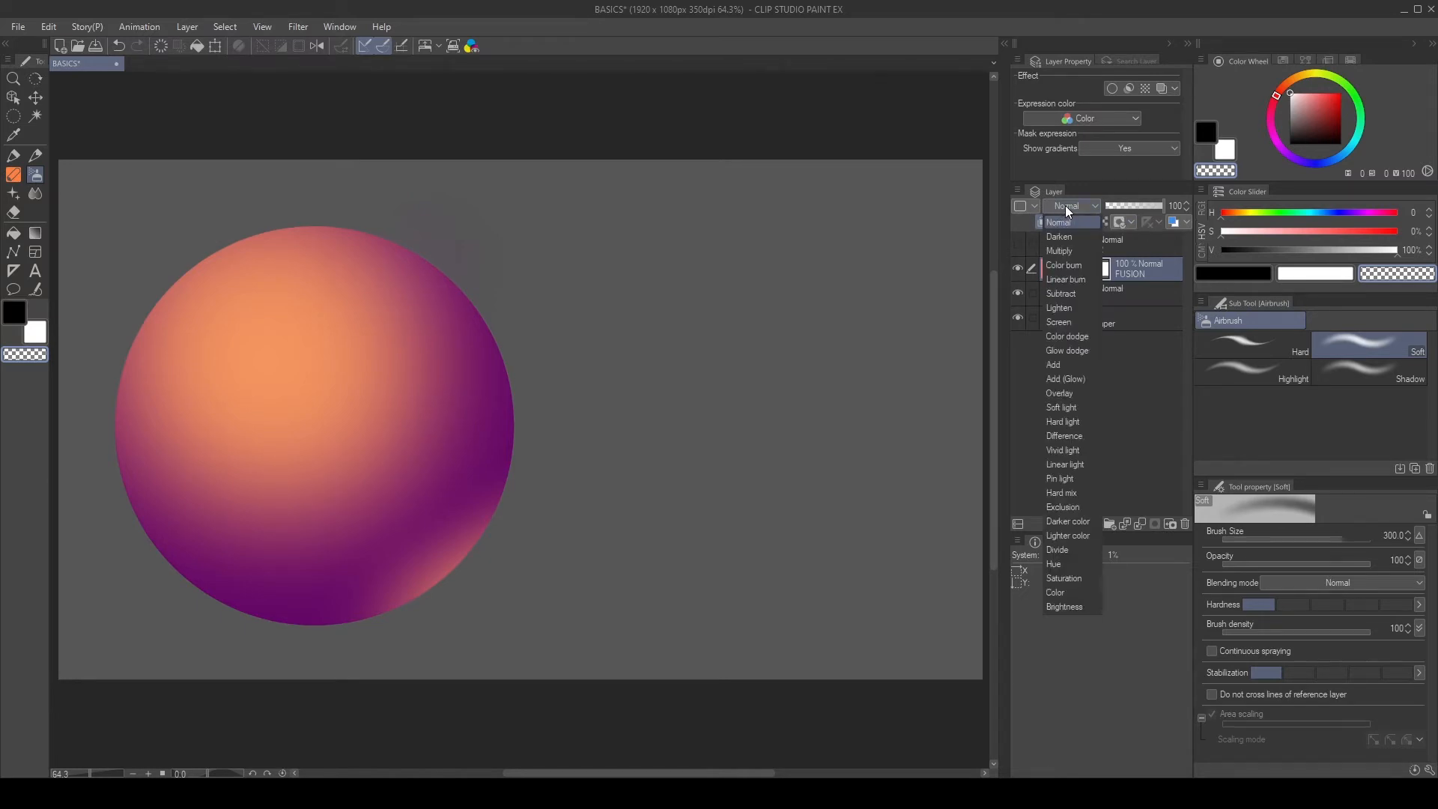
click(1070, 250)
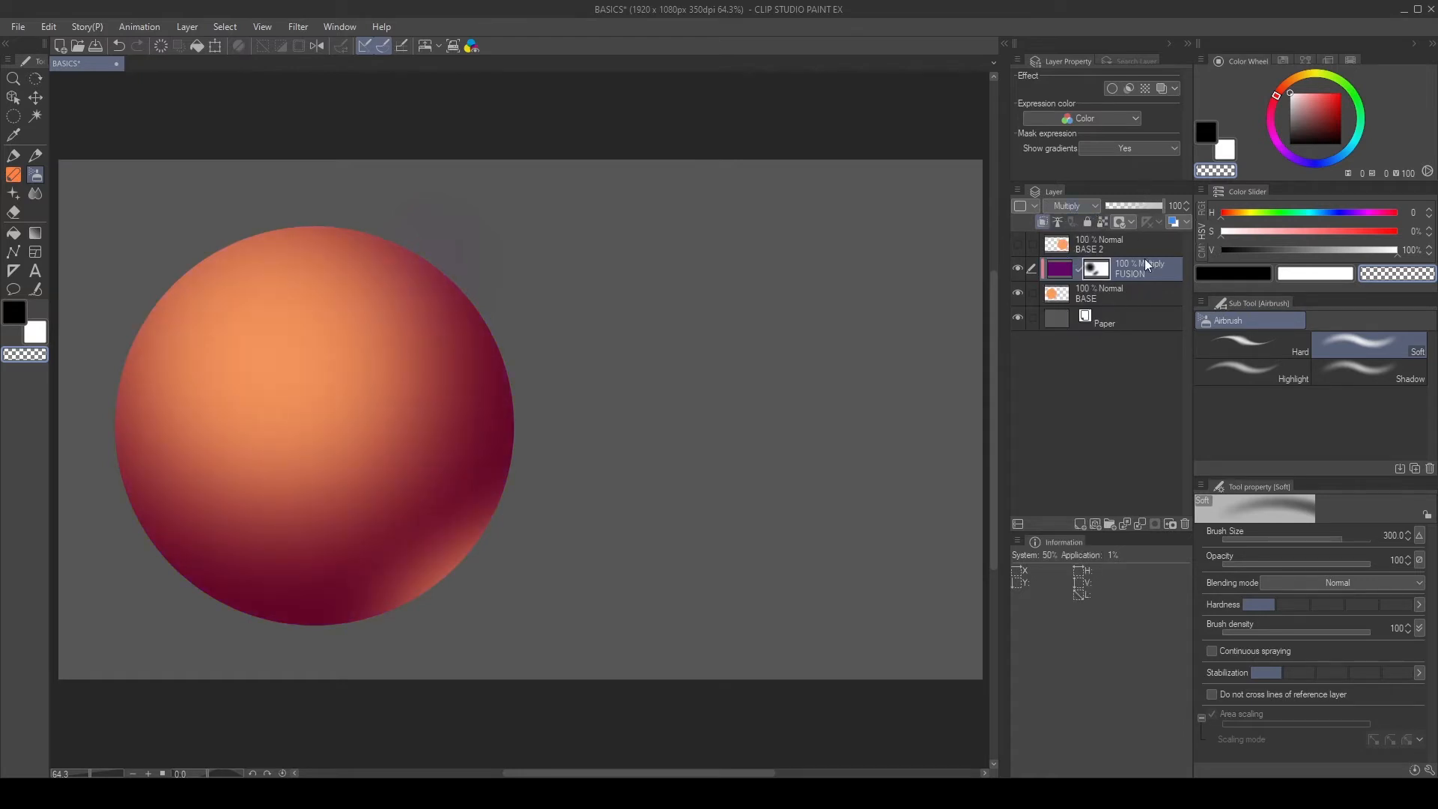
mouse_move(1161, 203)
mouse_down()
mouse_move(1108, 194)
mouse_move(1169, 209)
mouse_move(1153, 210)
mouse_up()
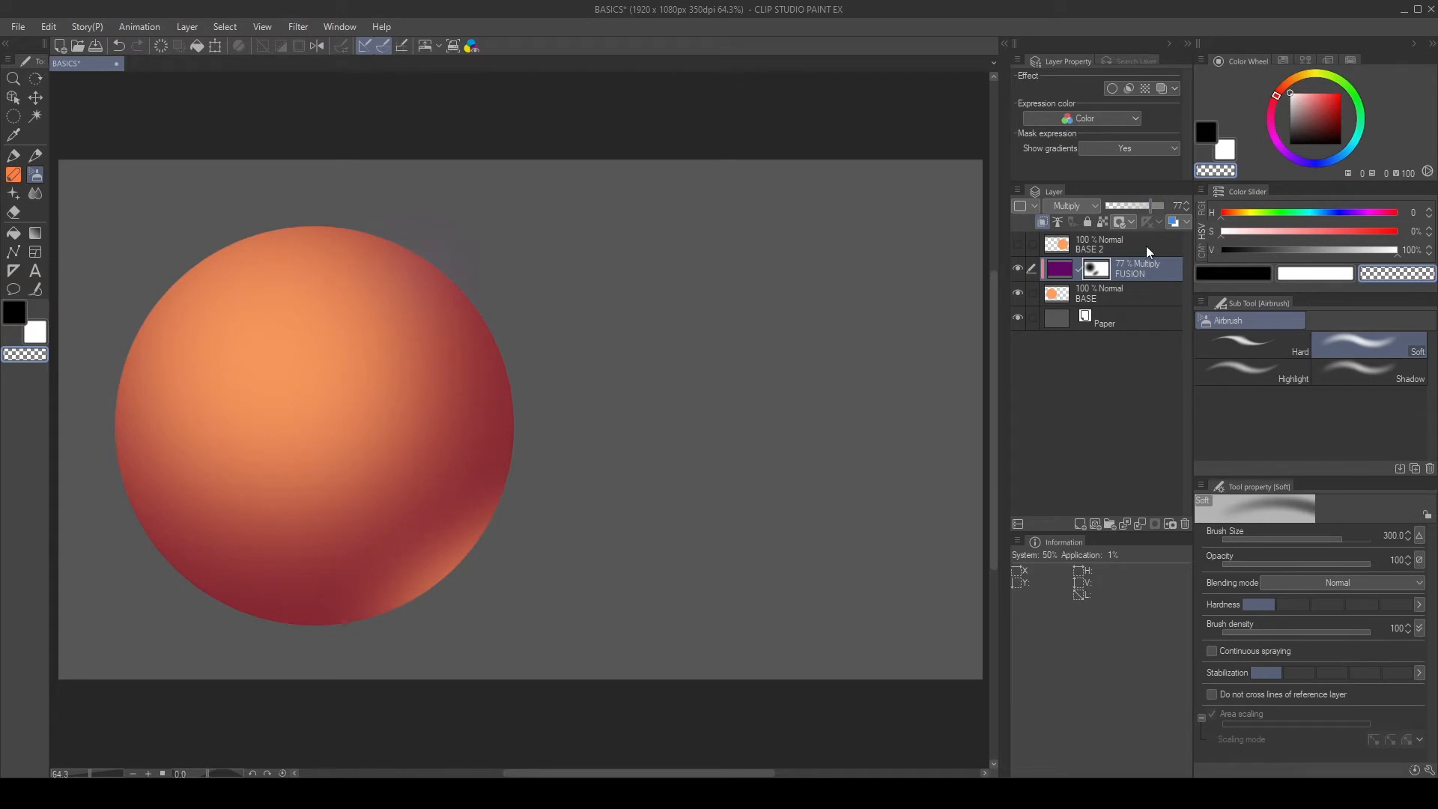
- Create a clipped raster layer above FUSION and set its blending mode to Overlay
click(1080, 525)
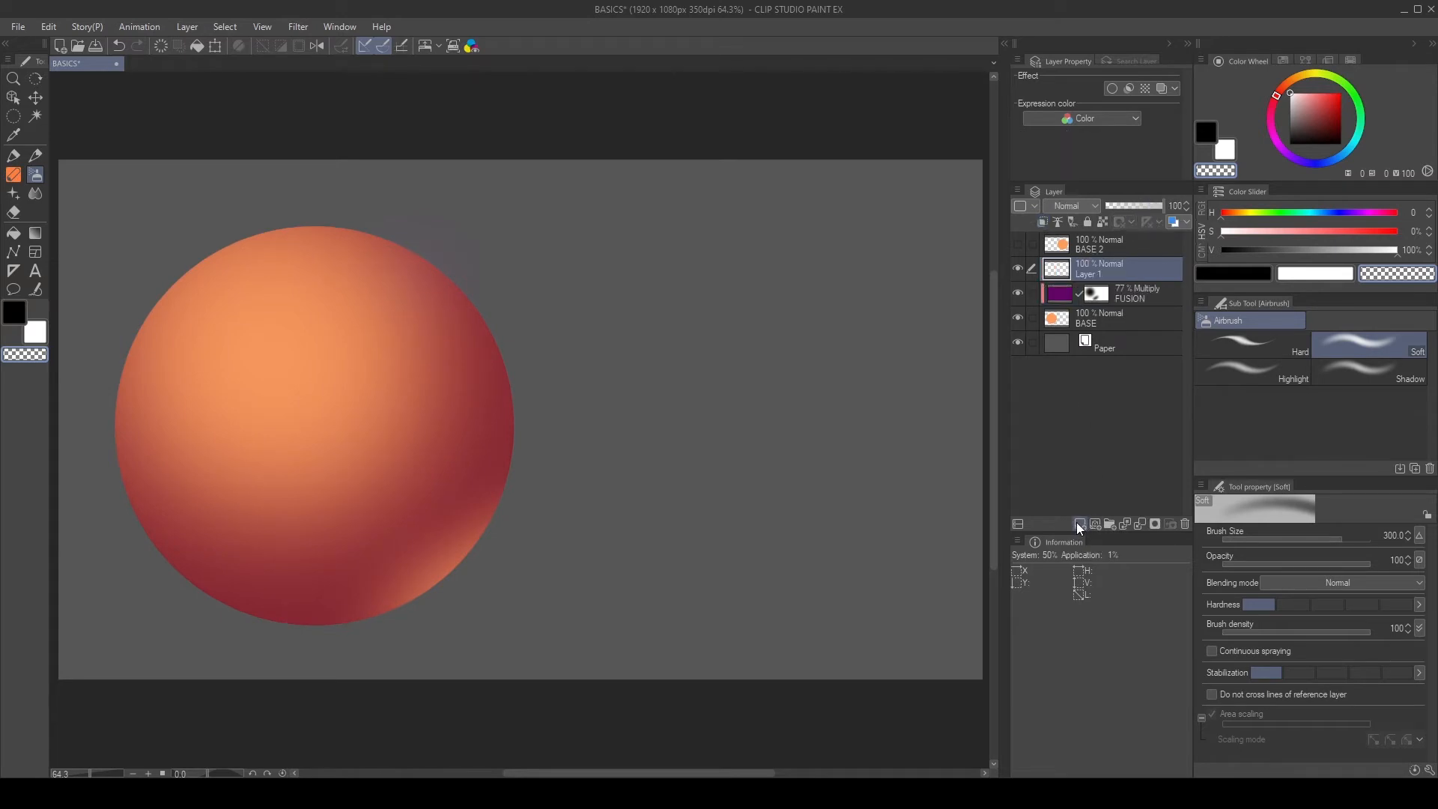
click(1063, 205)
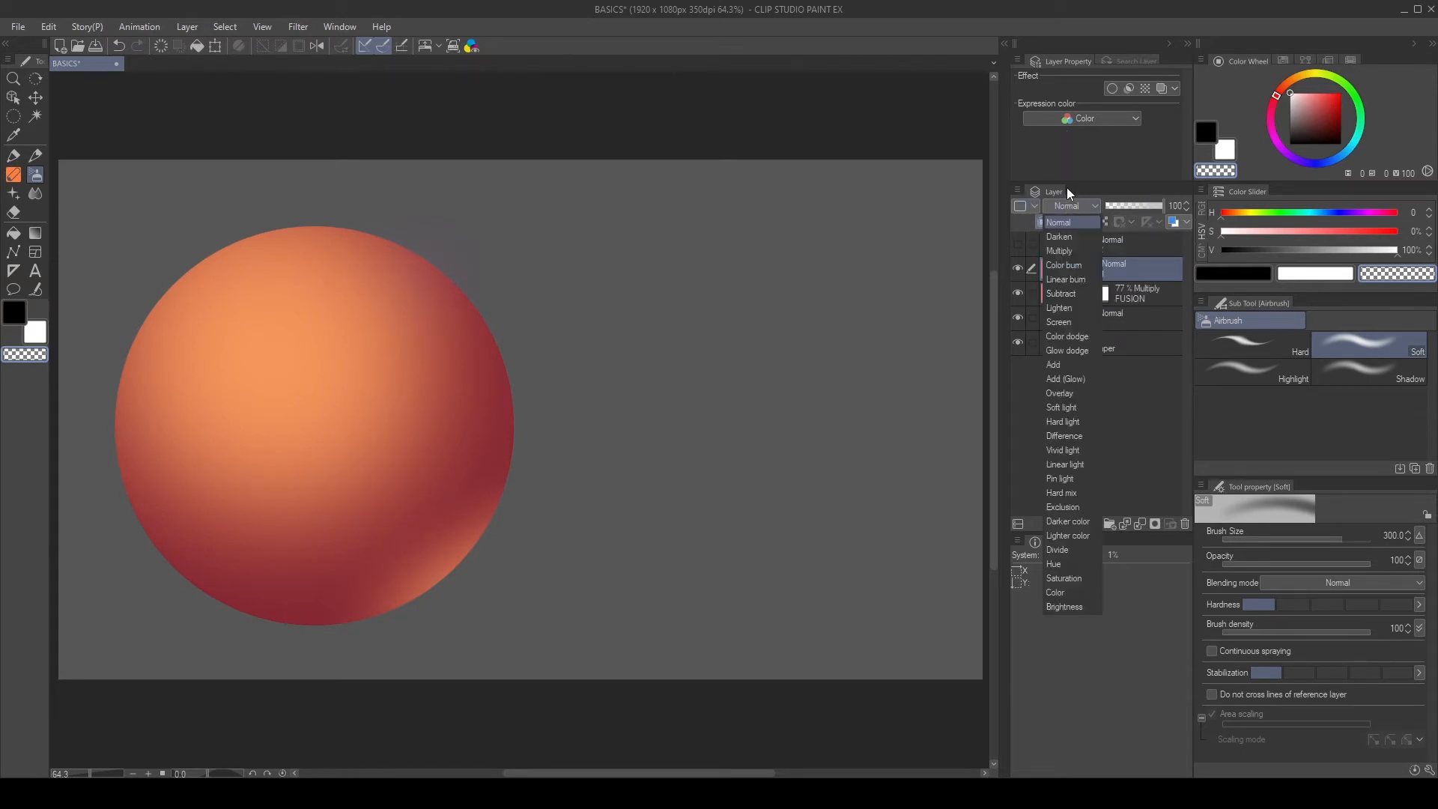
click(1069, 392)
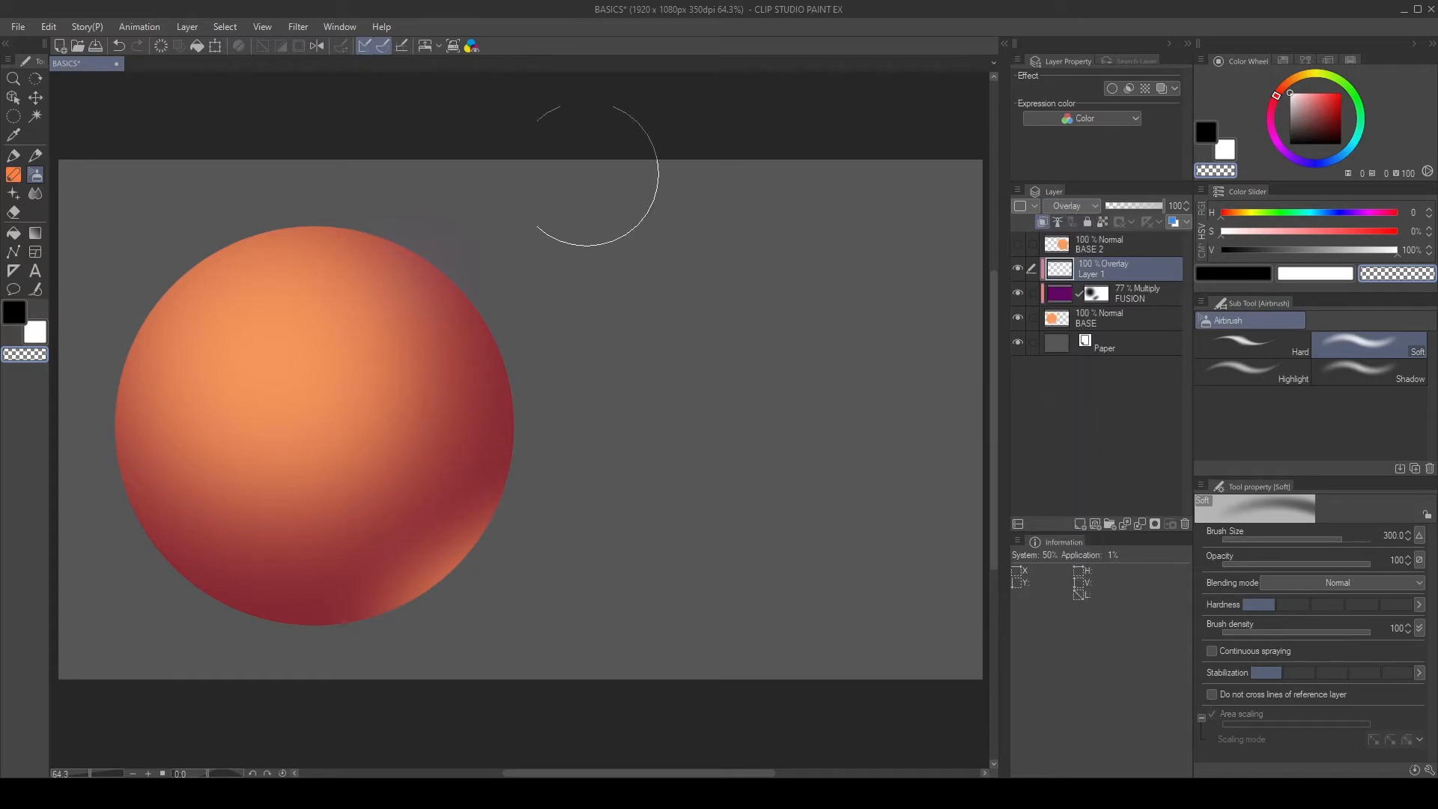
- Sample the circle's light orange, shift its hue to 44, and airbrush yellow light over the circle's upper-left side and lower-right edge
alt+click(282, 295)
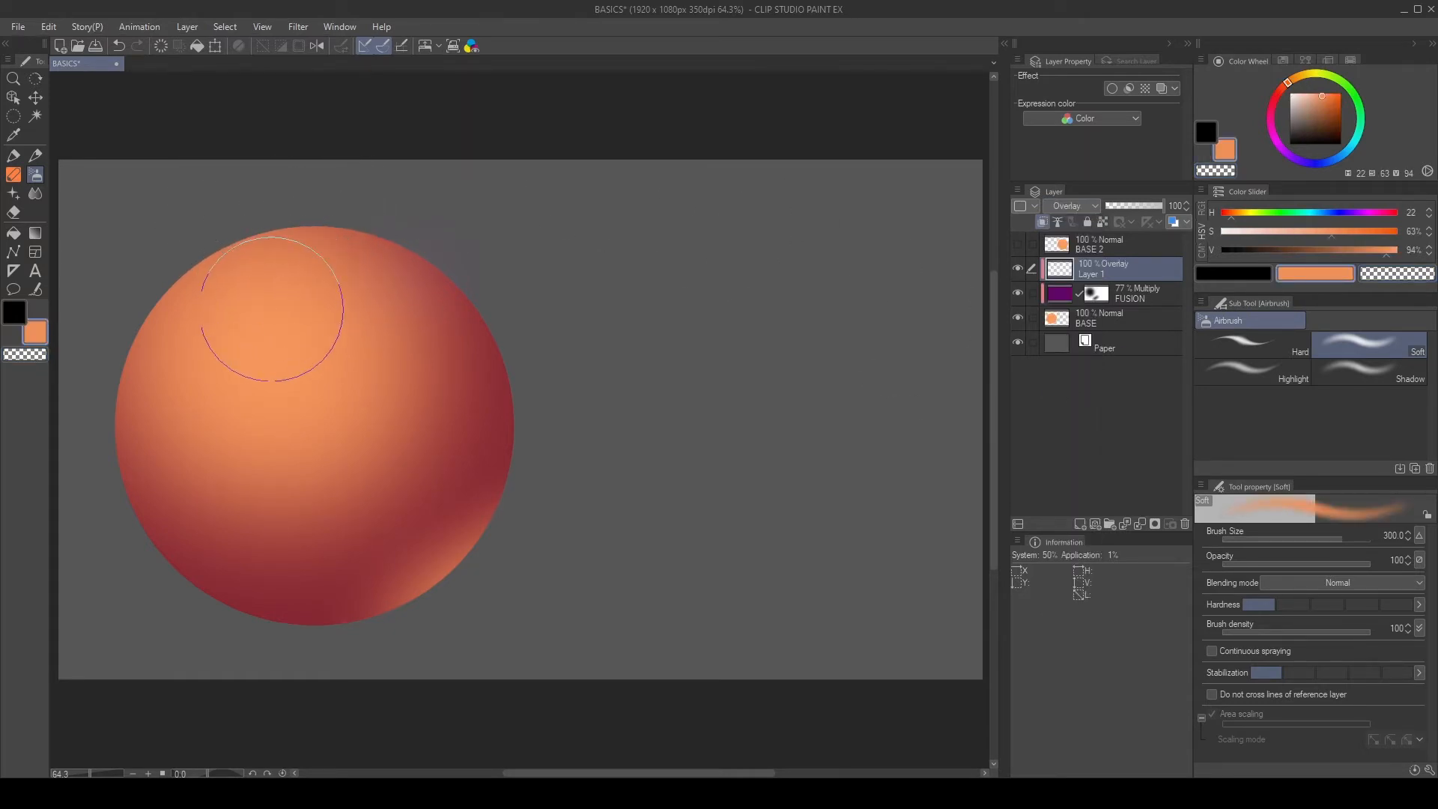
mouse_move(238, 340)
mouse_down()
mouse_move(260, 375)
mouse_move(252, 335)
mouse_move(292, 342)
mouse_move(271, 380)
mouse_move(233, 374)
mouse_move(321, 395)
mouse_up()
key(ctrl+z)
drag(1299, 87, 1303, 77)
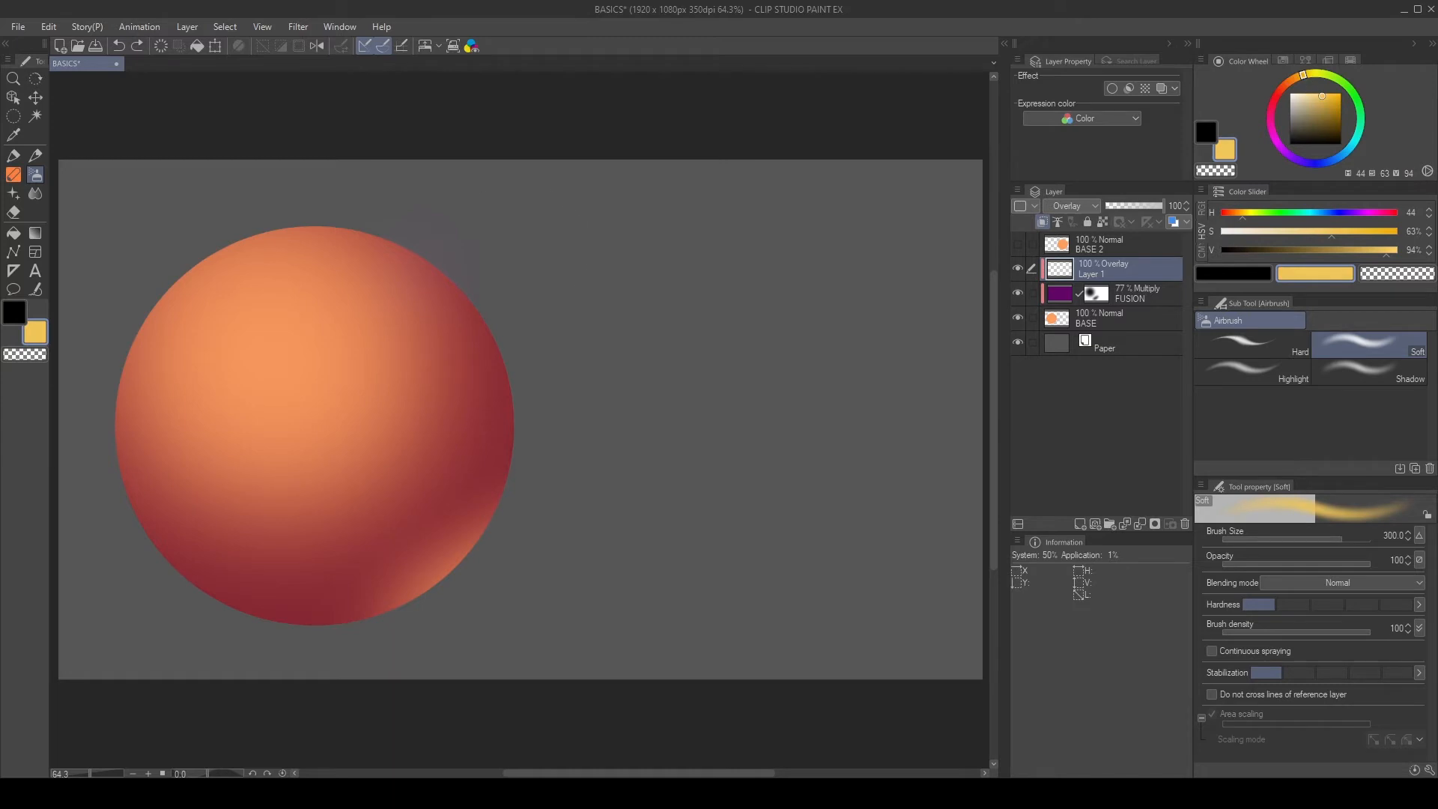
mouse_move(247, 359)
mouse_down()
mouse_move(263, 321)
mouse_move(335, 465)
mouse_up()
key(ctrl+z)
mouse_move(141, 379)
mouse_down()
mouse_move(201, 277)
mouse_move(175, 367)
mouse_move(217, 380)
mouse_move(258, 354)
mouse_up()
mouse_move(546, 517)
mouse_down()
mouse_move(469, 609)
mouse_move(436, 618)
mouse_up()
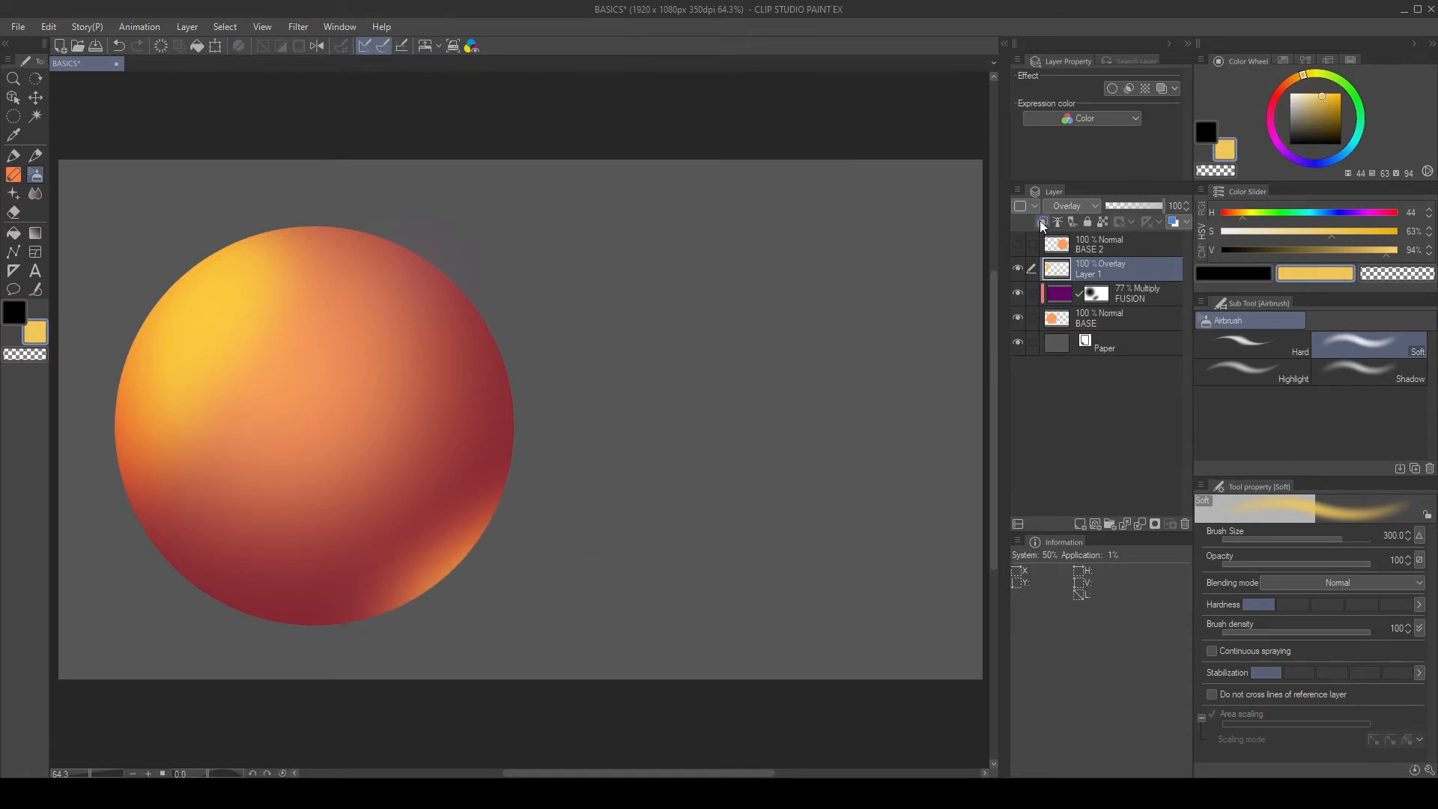
- Turn the Overlay layer's clipping off and on again, and lower the layer's opacity to 63%
click(1042, 224)
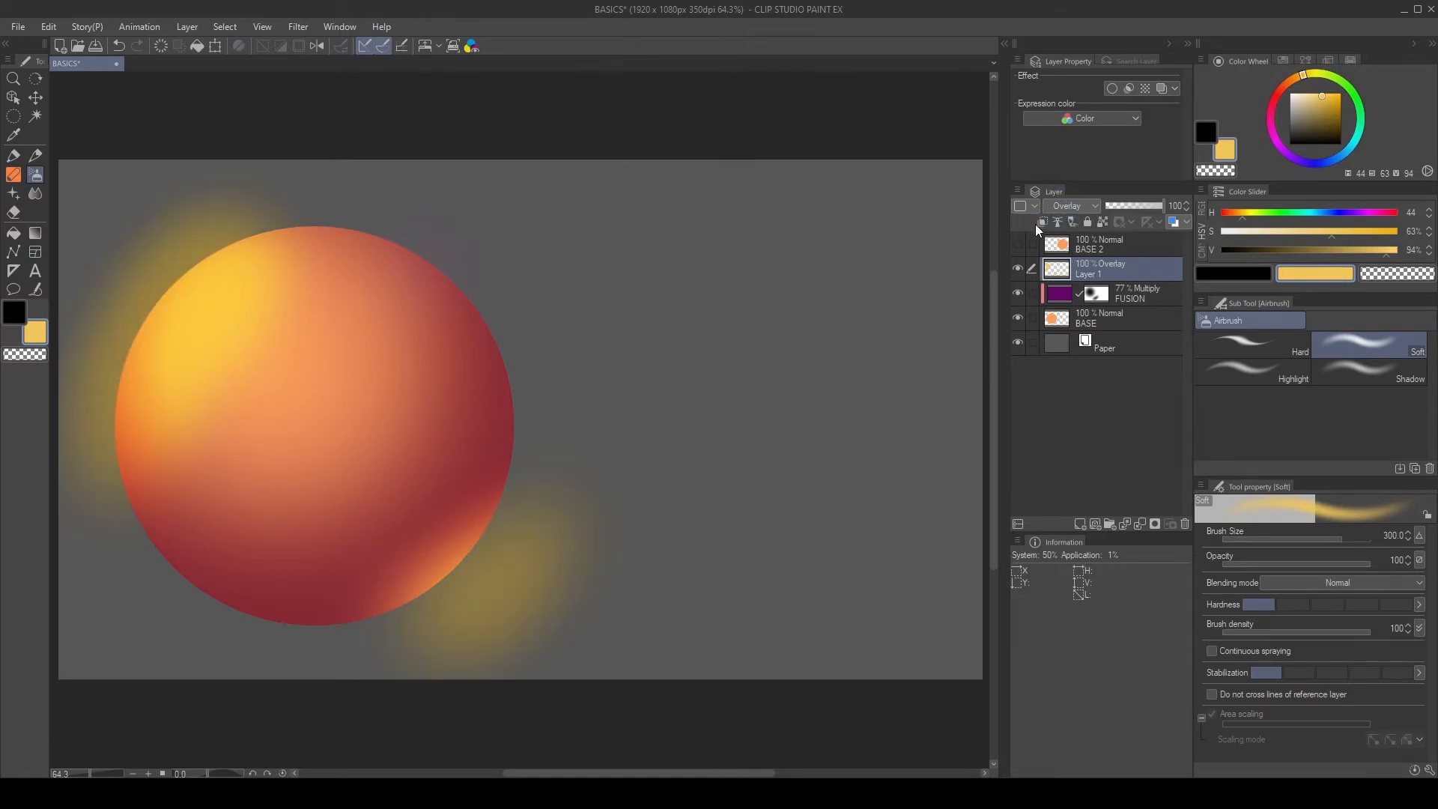
click(1041, 224)
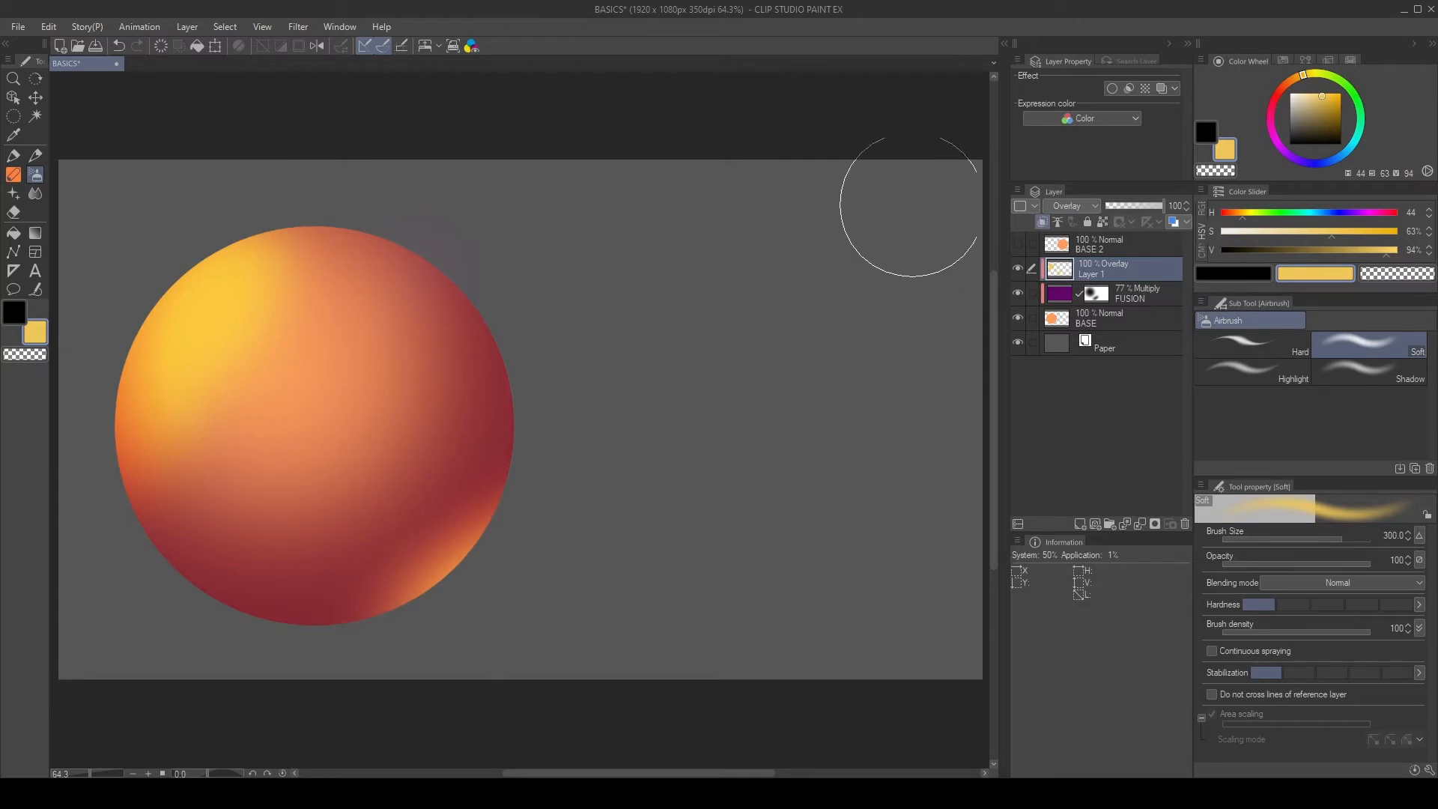
drag(1160, 206, 1142, 208)
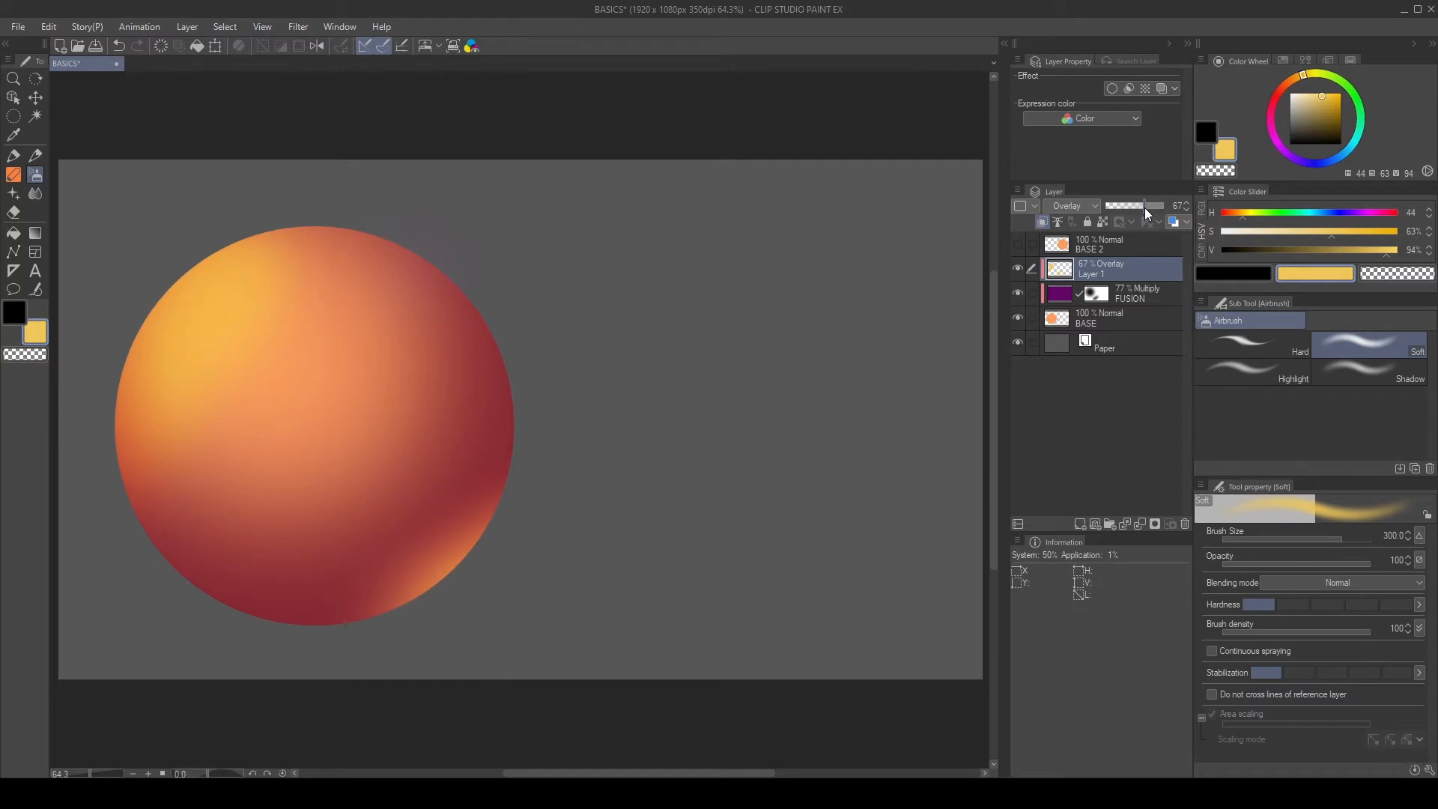
- Show the BASE 2 circle layer and lock its transparent pixels
click(1100, 247)
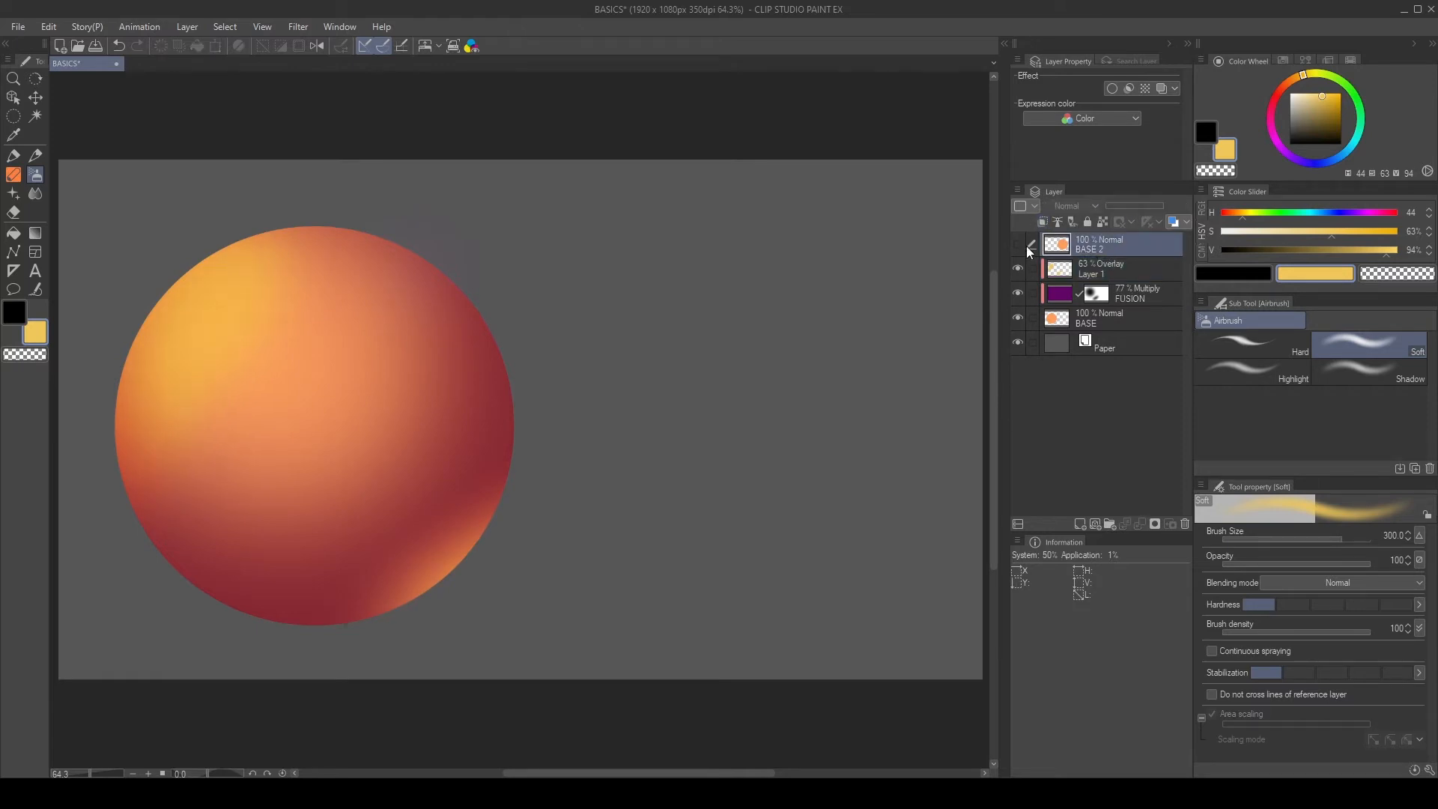
click(1017, 245)
drag(864, 321, 831, 331)
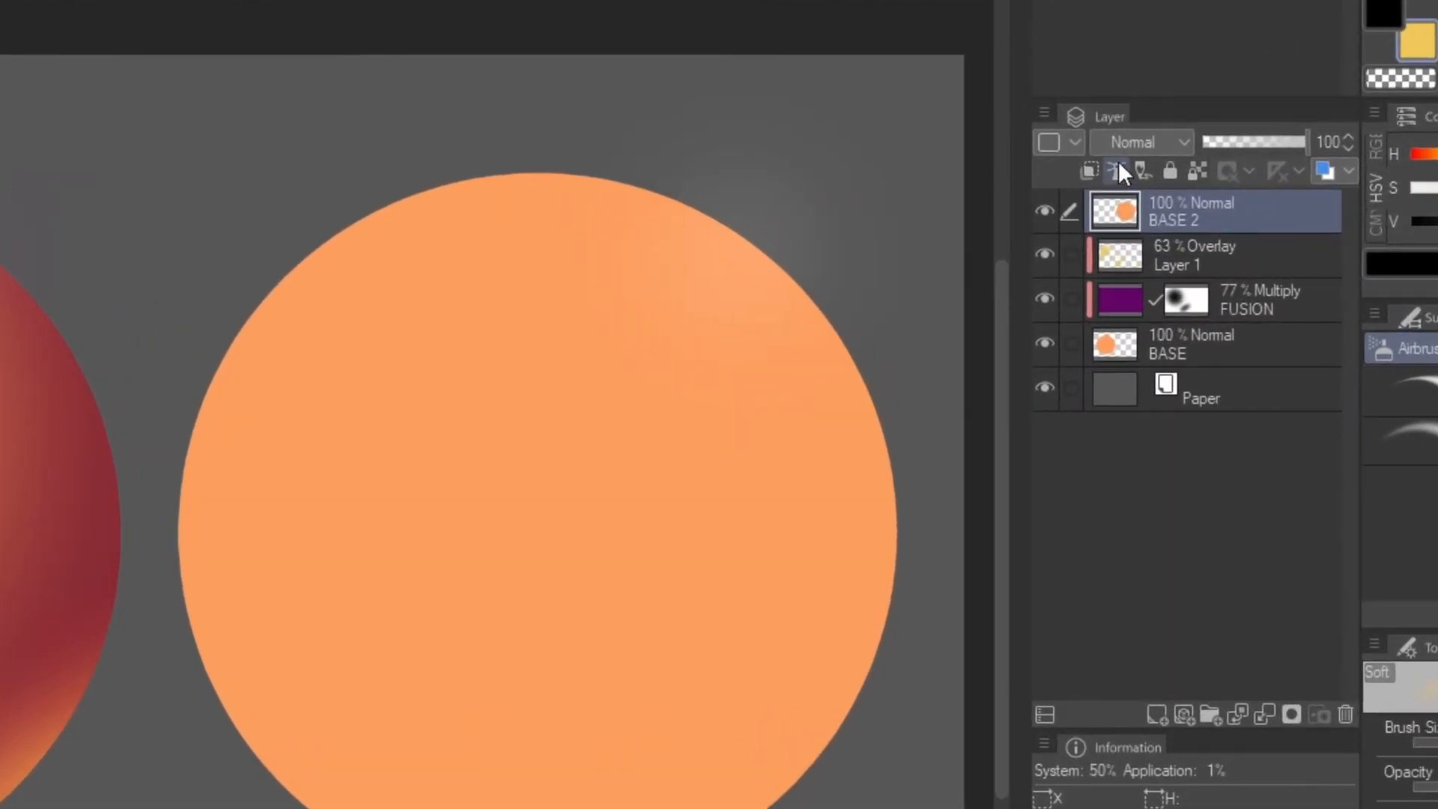
click(1196, 172)
- Try dark purple strokes across the locked BASE 2 circle with the size 80 textured pen, and undo them
key(p)
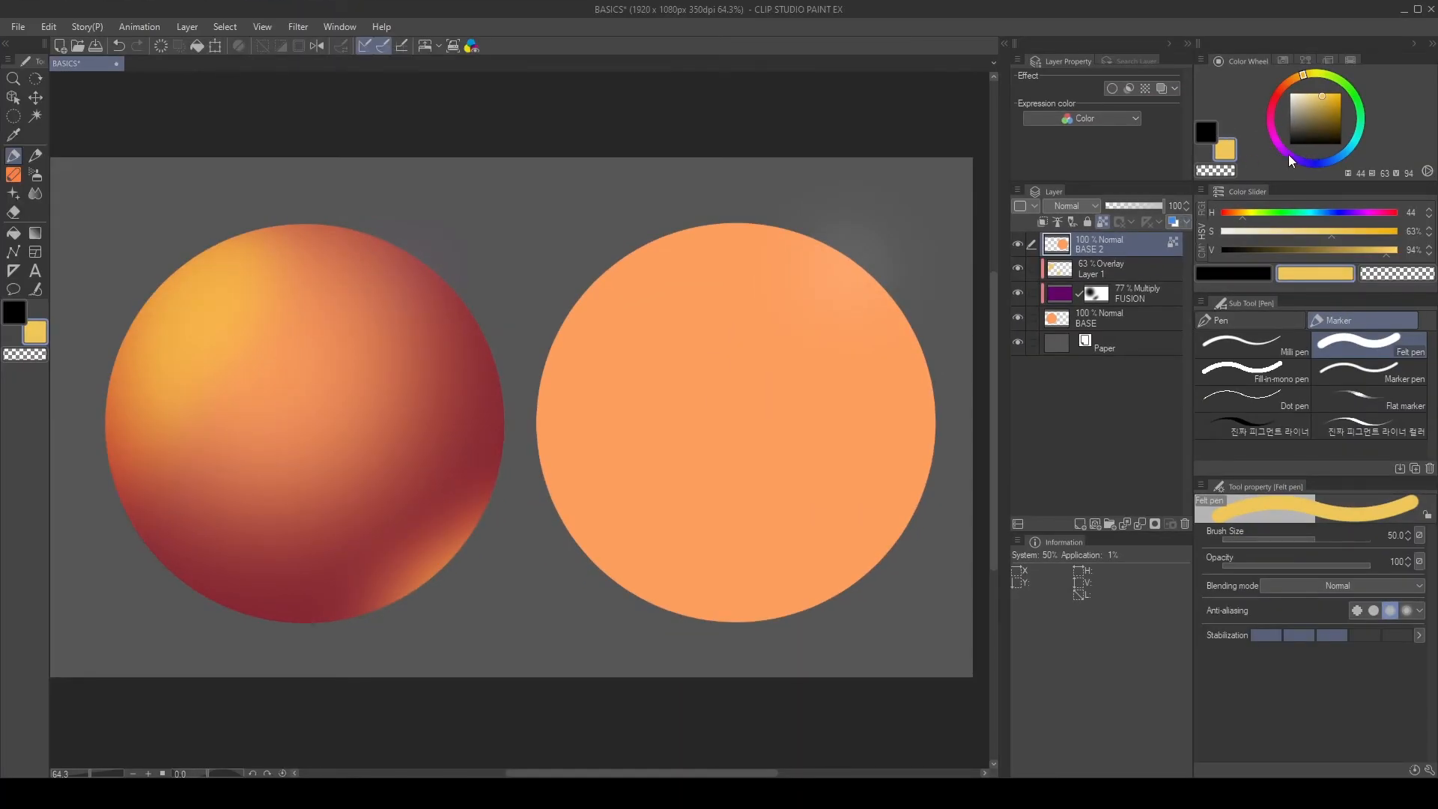
click(1292, 158)
click(1314, 128)
drag(1317, 113, 1328, 118)
key(p)
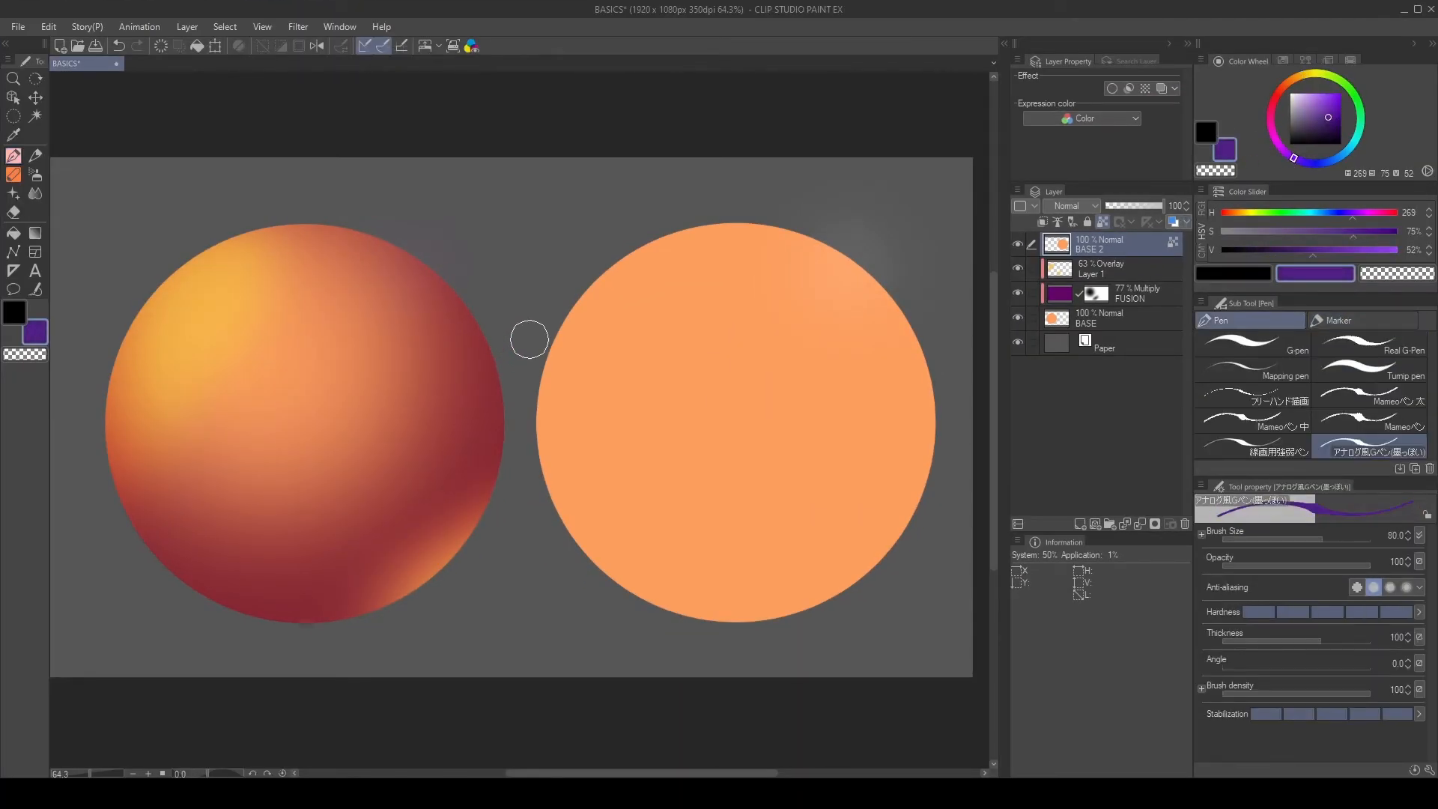
mouse_move(563, 320)
mouse_down()
mouse_move(887, 264)
mouse_move(543, 425)
mouse_up()
drag(903, 516, 565, 520)
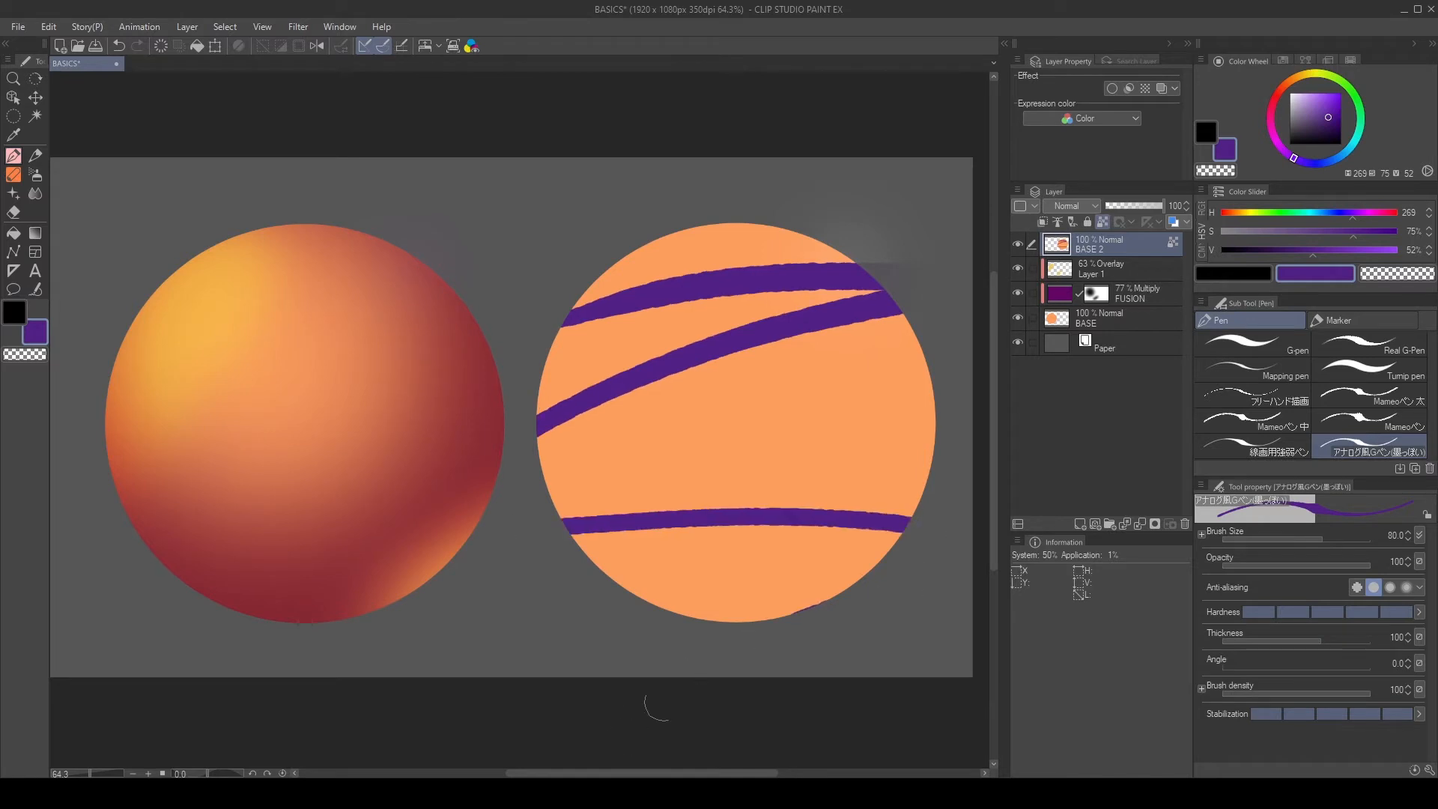
key(ctrl+z)
key(ctrl+z)
key(ctrl+z)
- Draw four purple G-pen stripes across the BASE 2 circle and undo them all
click(1267, 338)
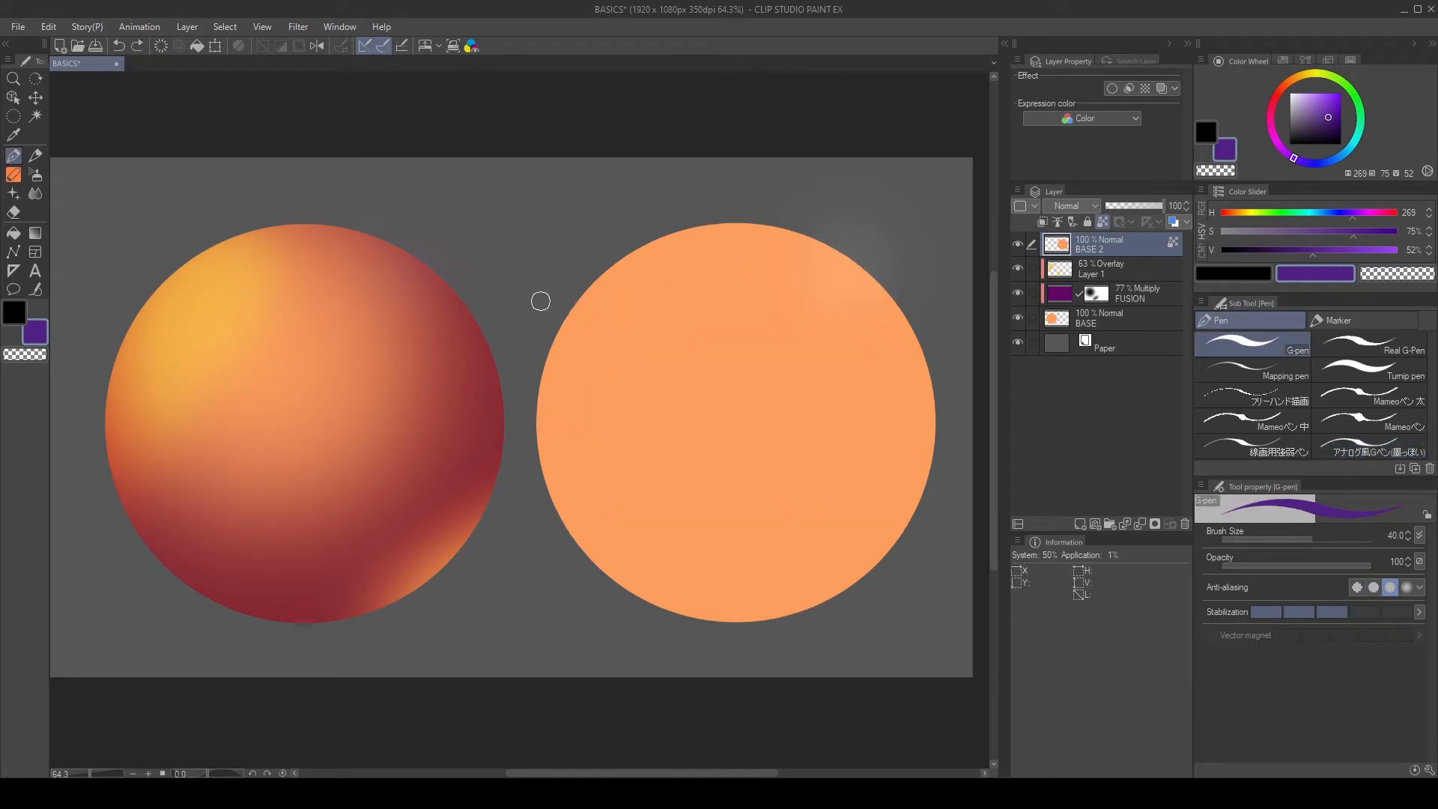
drag(579, 301, 891, 282)
mouse_move(918, 333)
mouse_down()
mouse_move(537, 437)
mouse_move(931, 469)
mouse_up()
drag(903, 550, 650, 610)
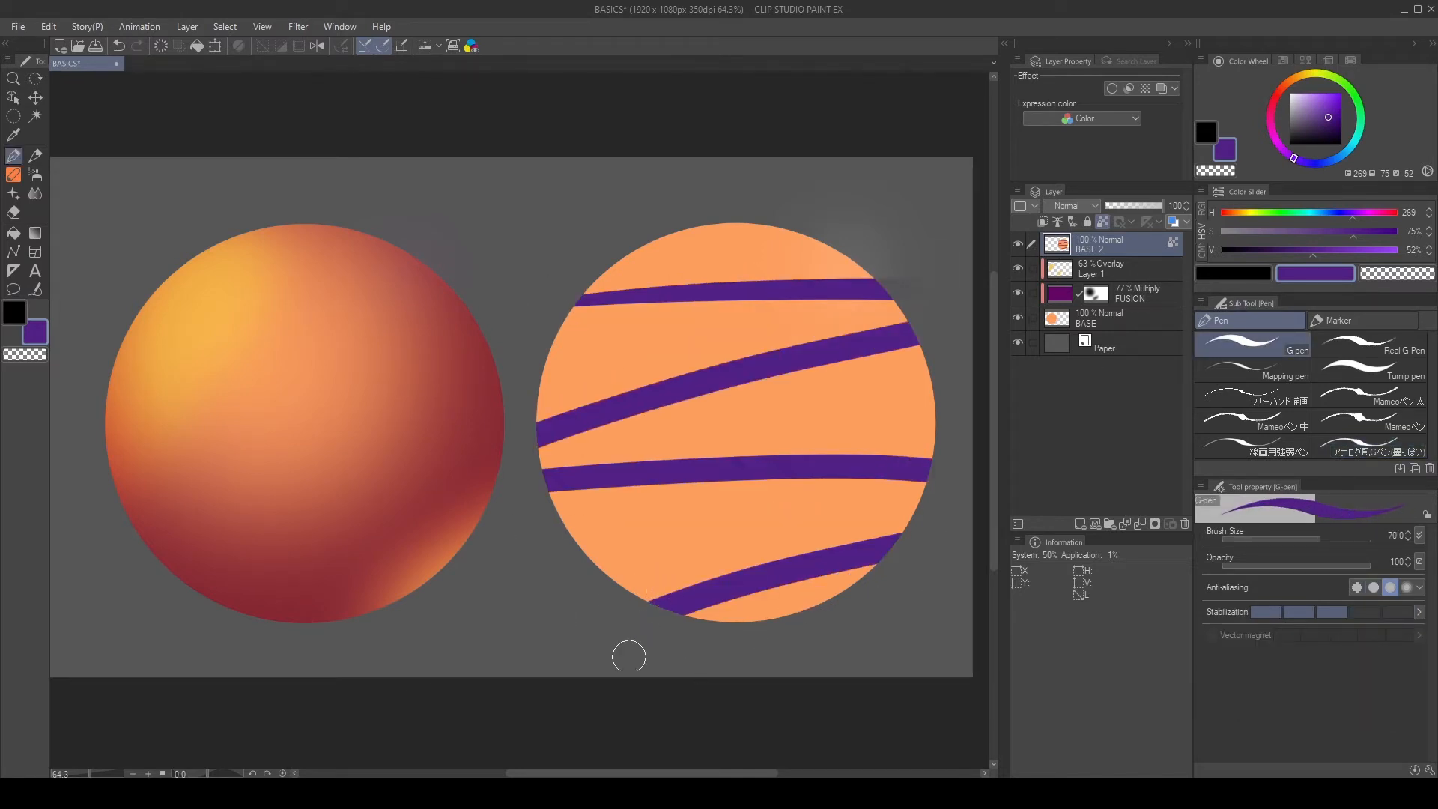
key(ctrl+z)
key(ctrl+z)
key(ctrl+z)
key(ctrl+z)
- Try a purple Soft airbrush stroke over the BASE 2 circle's lower-right side and undo it
key(b)
key(b)
drag(629, 640, 928, 494)
mouse_move(725, 479)
mouse_down()
mouse_move(661, 487)
mouse_move(688, 496)
mouse_up()
key(ctrl+z)
- Airbrush a dark red shadow sampled from the left circle over BASE 2's lower-right side, and refine the upper-left light with its orange
key(b)
alt+click(446, 458)
key(b)
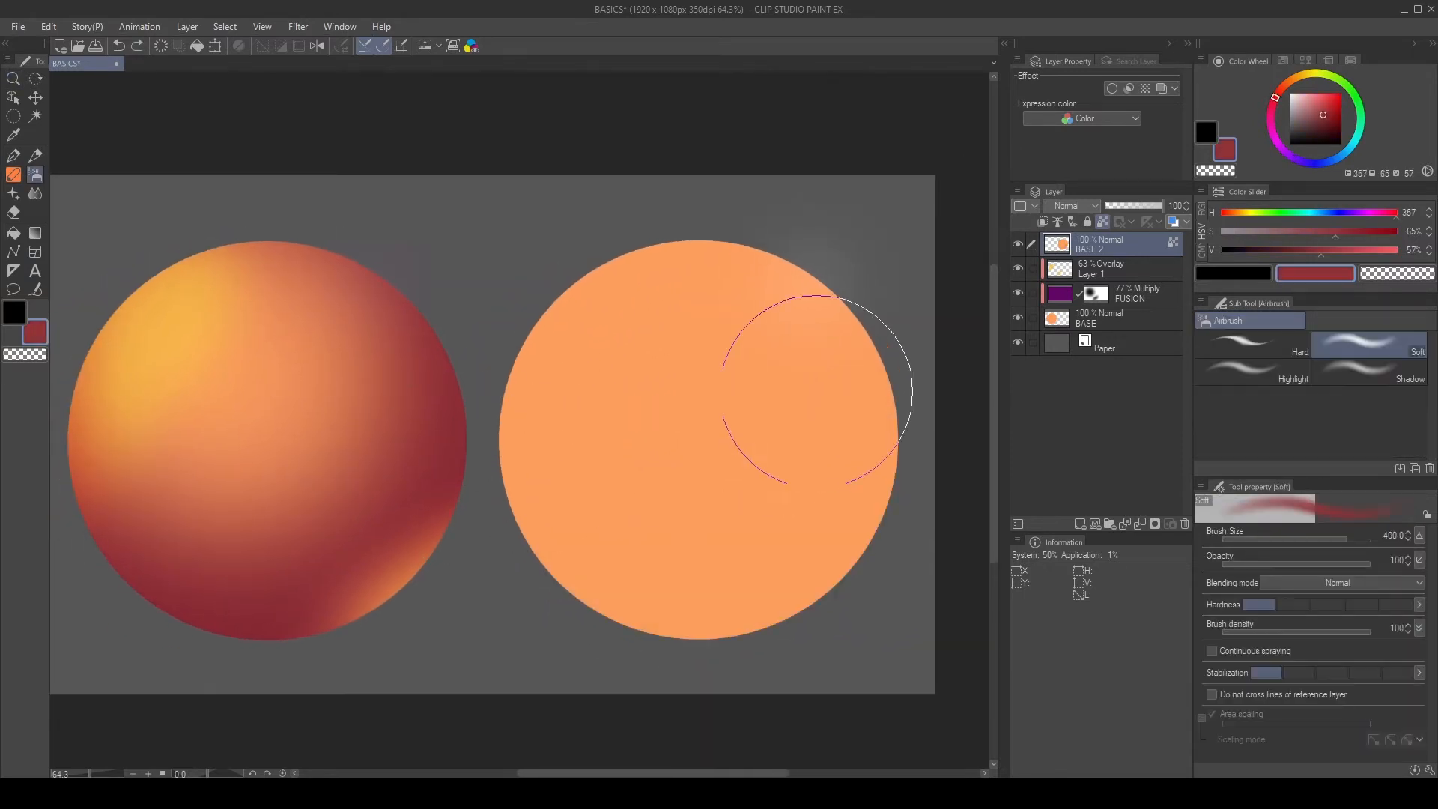
key(bracketright)
mouse_move(815, 337)
mouse_down()
mouse_move(786, 513)
mouse_move(810, 495)
mouse_move(795, 515)
mouse_up()
alt+click(620, 313)
mouse_move(638, 309)
mouse_down()
mouse_move(646, 257)
mouse_move(591, 356)
mouse_move(506, 375)
mouse_up()
- Sample the left circle's yellow highlight and try airbrushing it at size 250 onto the BASE 2 circle's light area
alt+click(182, 308)
key(bracketleft)
key(bracketleft)
key(bracketleft)
mouse_move(644, 354)
mouse_down()
mouse_move(637, 332)
mouse_move(675, 401)
mouse_up()
key(ctrl+z)
- Hide the selection border around the selected right circle
scroll(592, 509, down, 3)
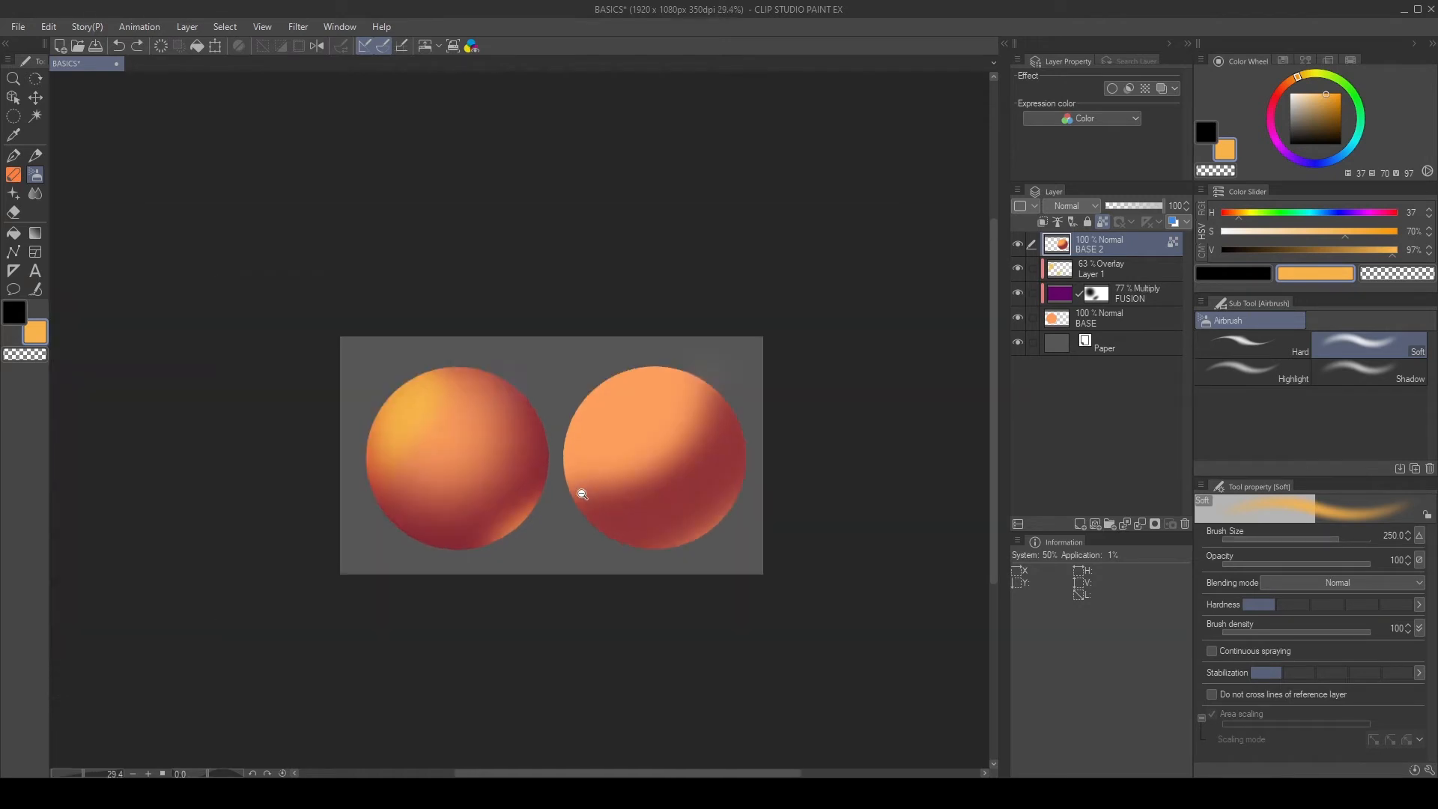
scroll(629, 449, up, 2)
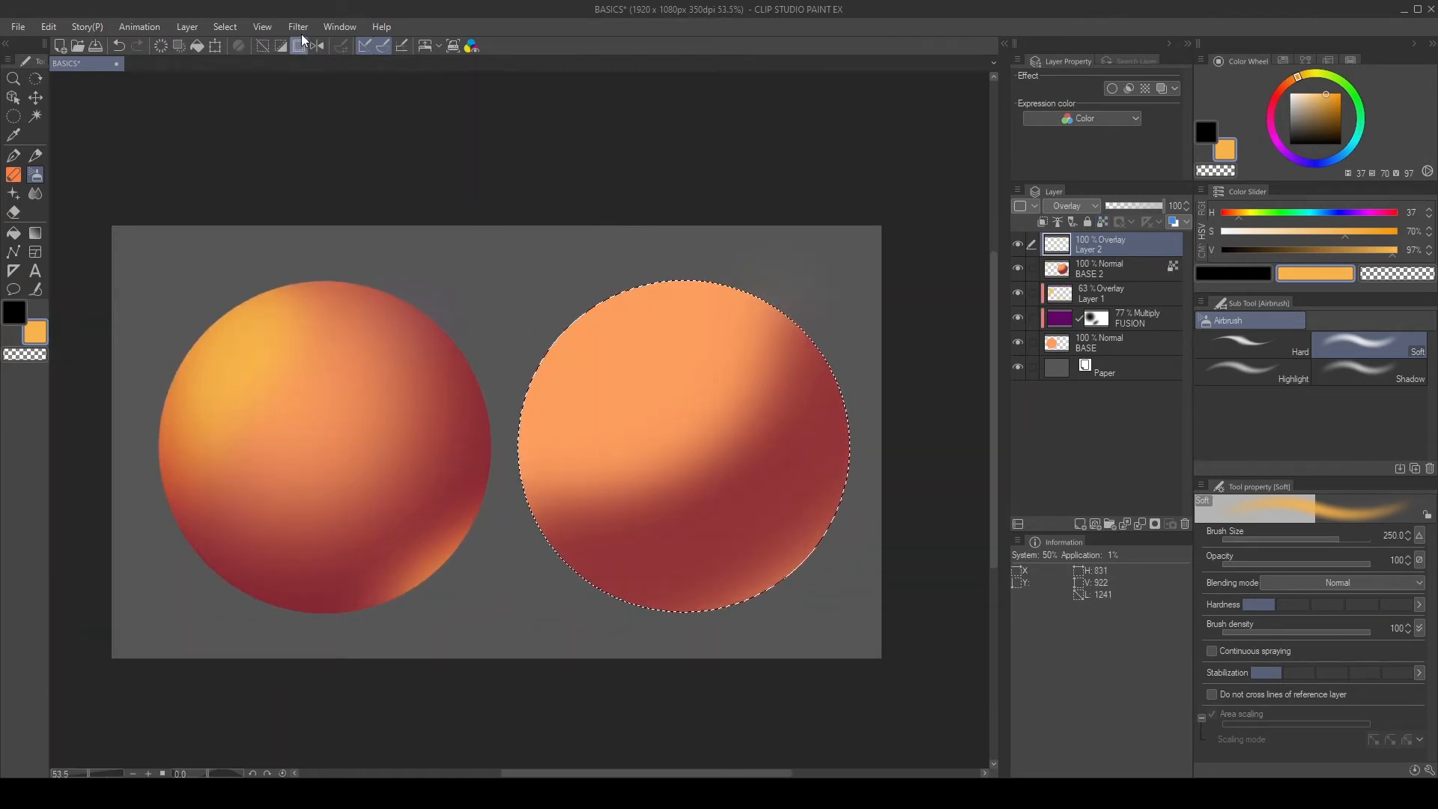
click(227, 30)
click(294, 21)
click(263, 26)
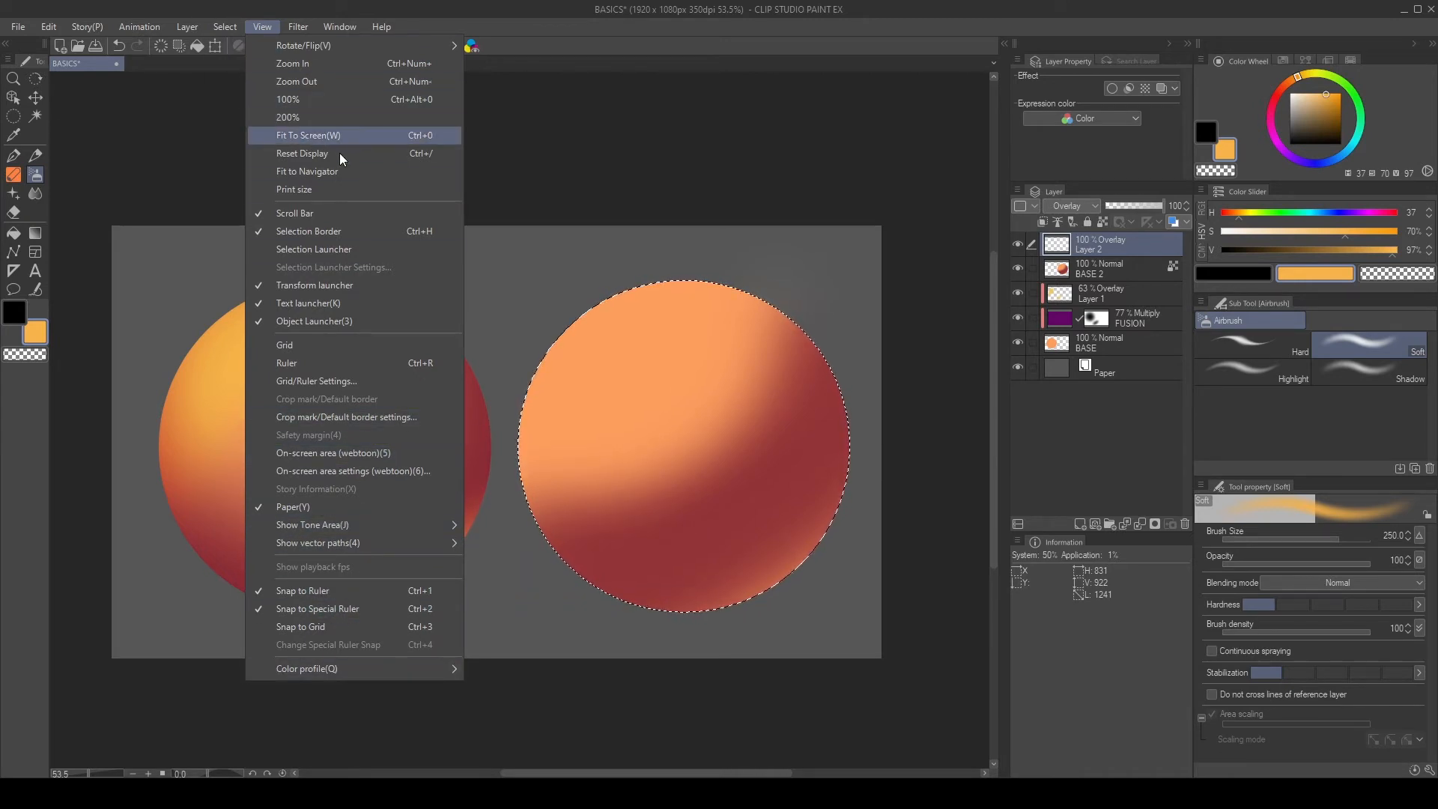
click(322, 232)
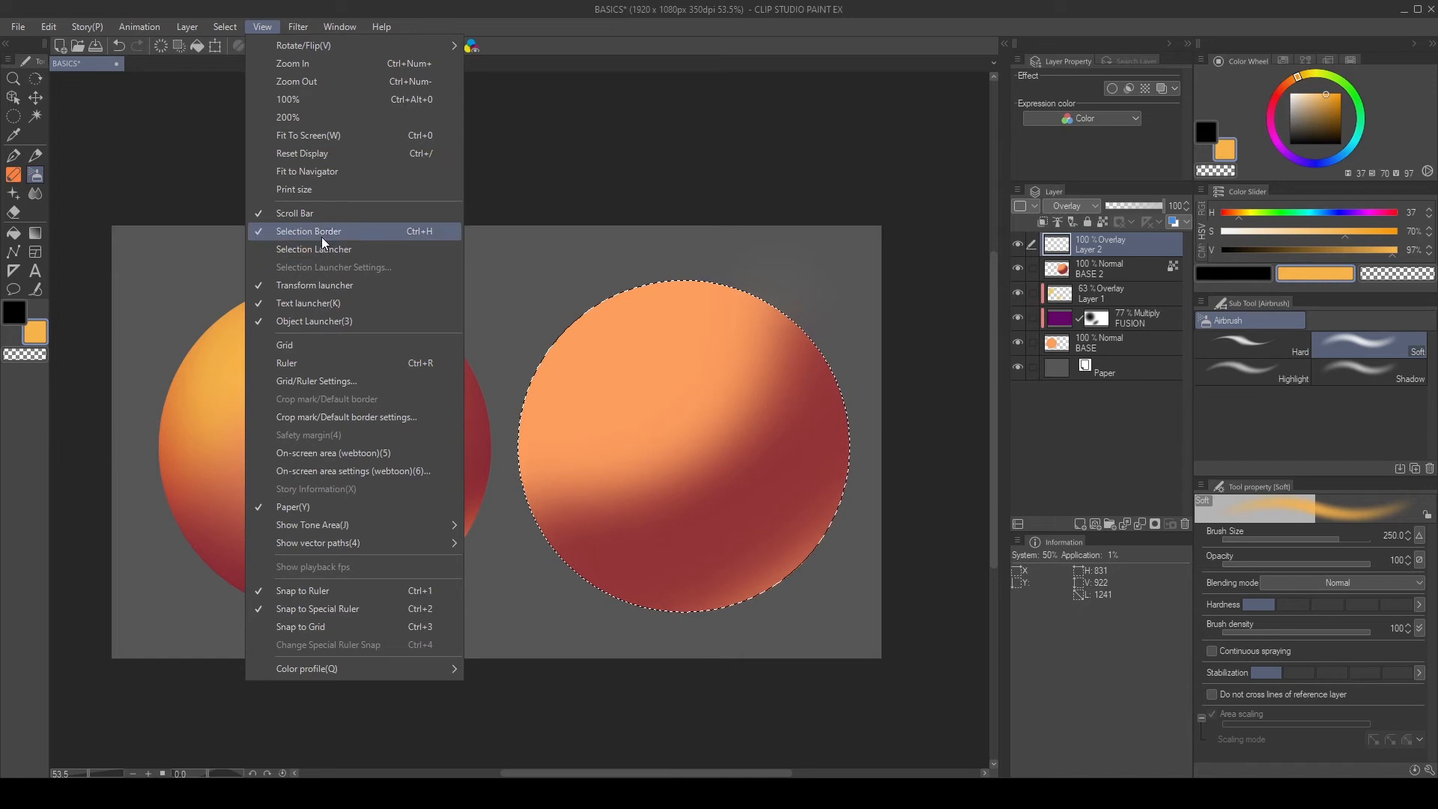
click(322, 237)
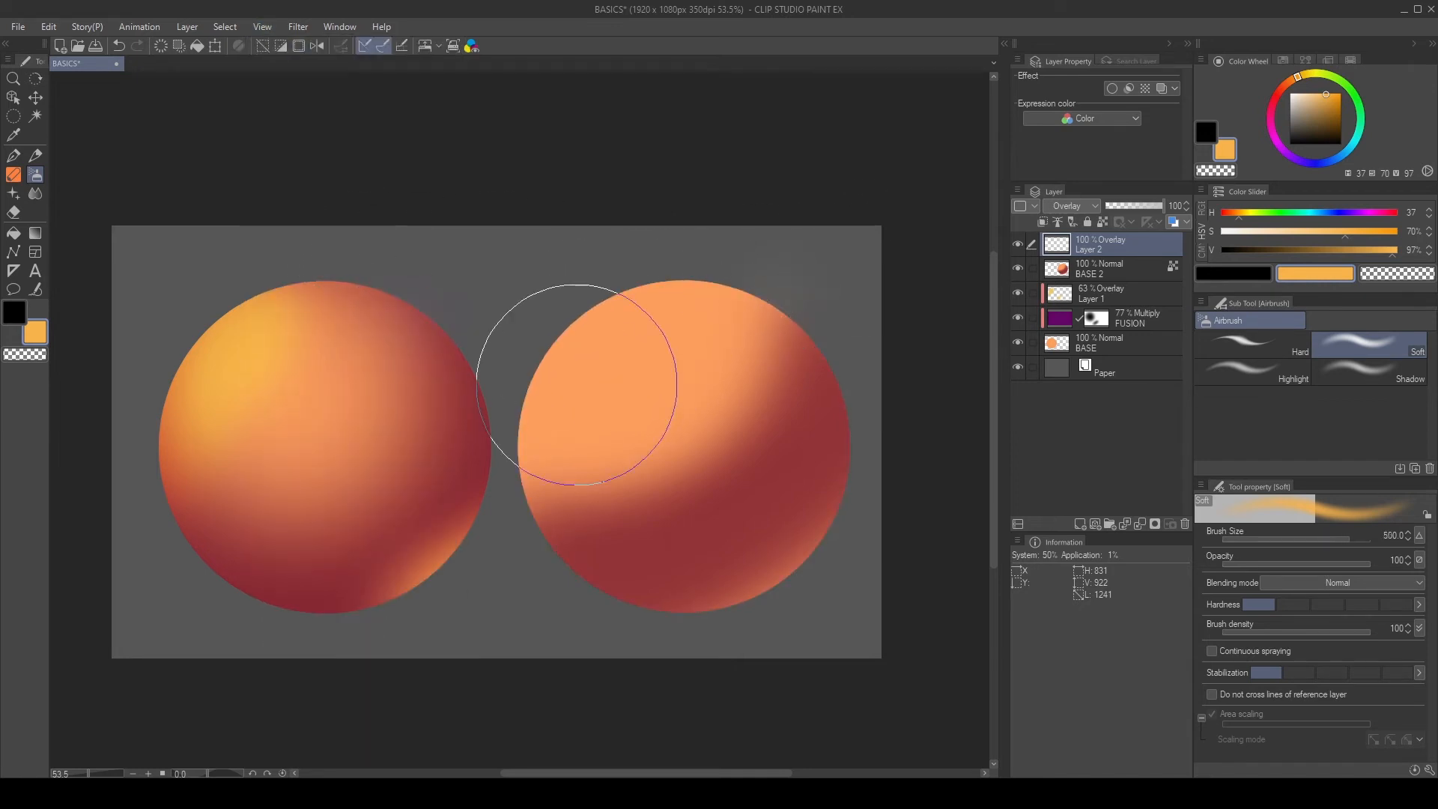
- Airbrush the sampled yellow-orange over the selected circle on its Overlay layer at size 500, and clear the selection
drag(613, 346, 796, 498)
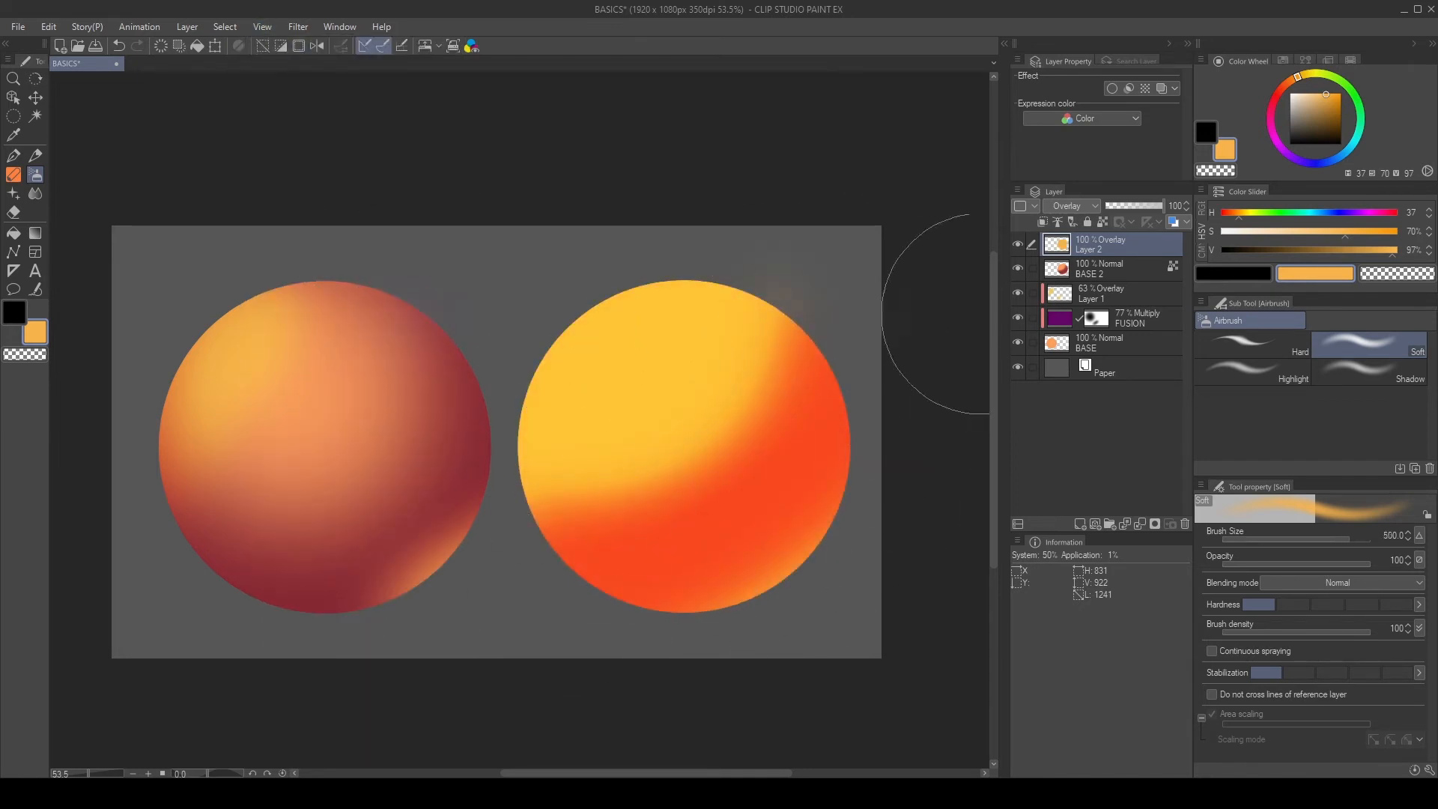
key(ctrl+h)
key(c)
mouse_move(765, 541)
mouse_down()
mouse_move(567, 591)
mouse_move(674, 561)
mouse_move(761, 369)
mouse_move(840, 401)
mouse_move(654, 546)
mouse_up()
key(ctrl+d)
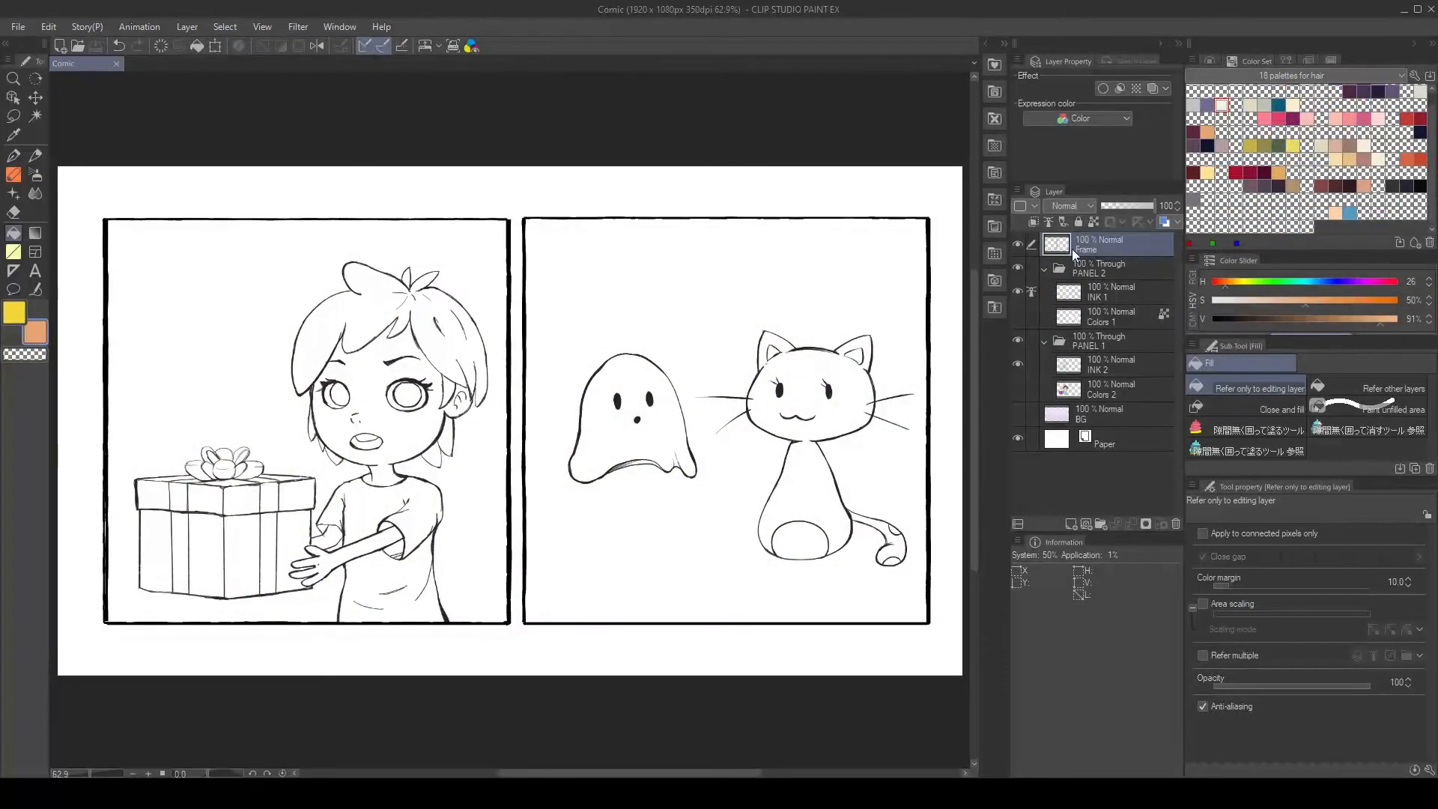
- In the Comic document, show the Colors 1, Colors 2 and BG layers
click(1017, 293)
click(1017, 293)
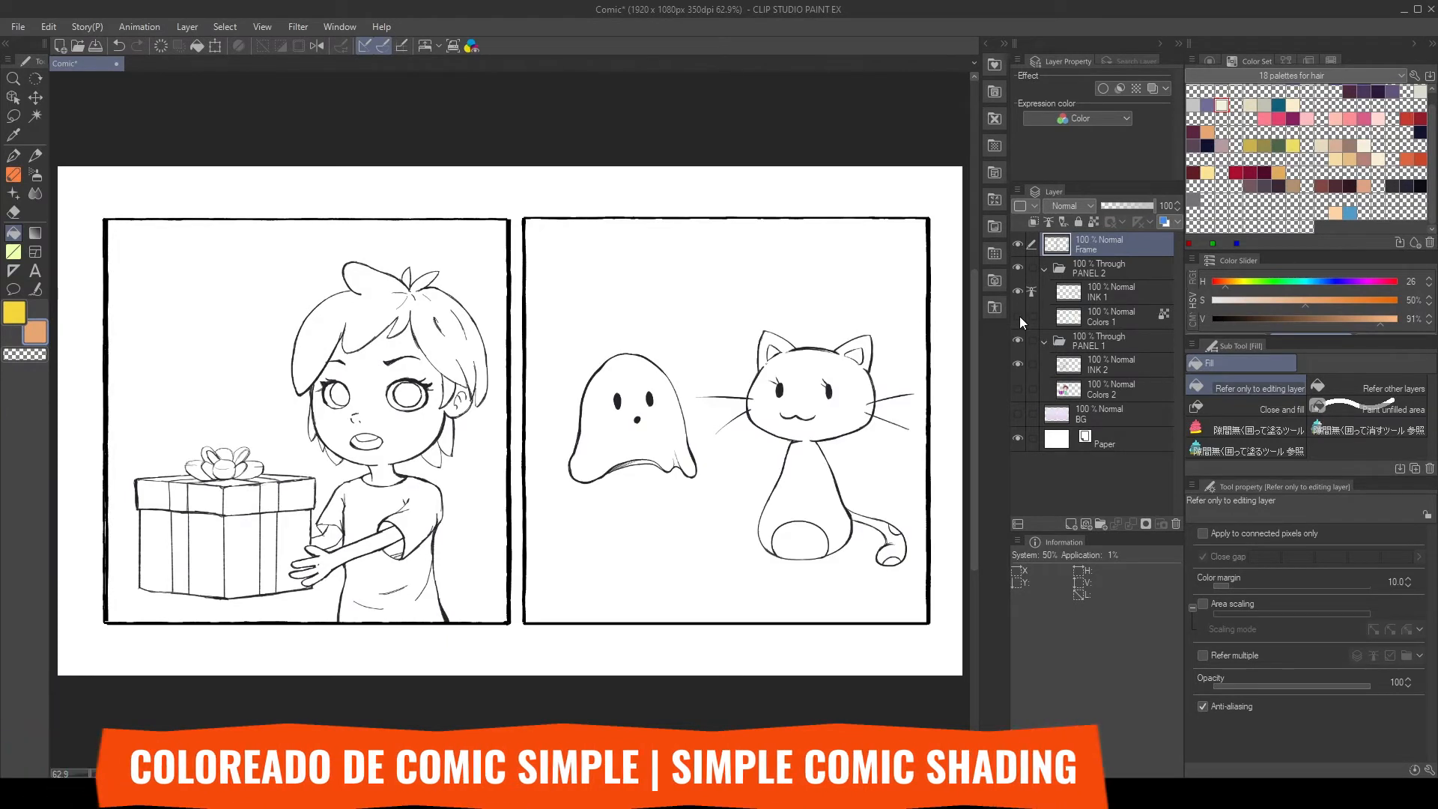
click(1019, 313)
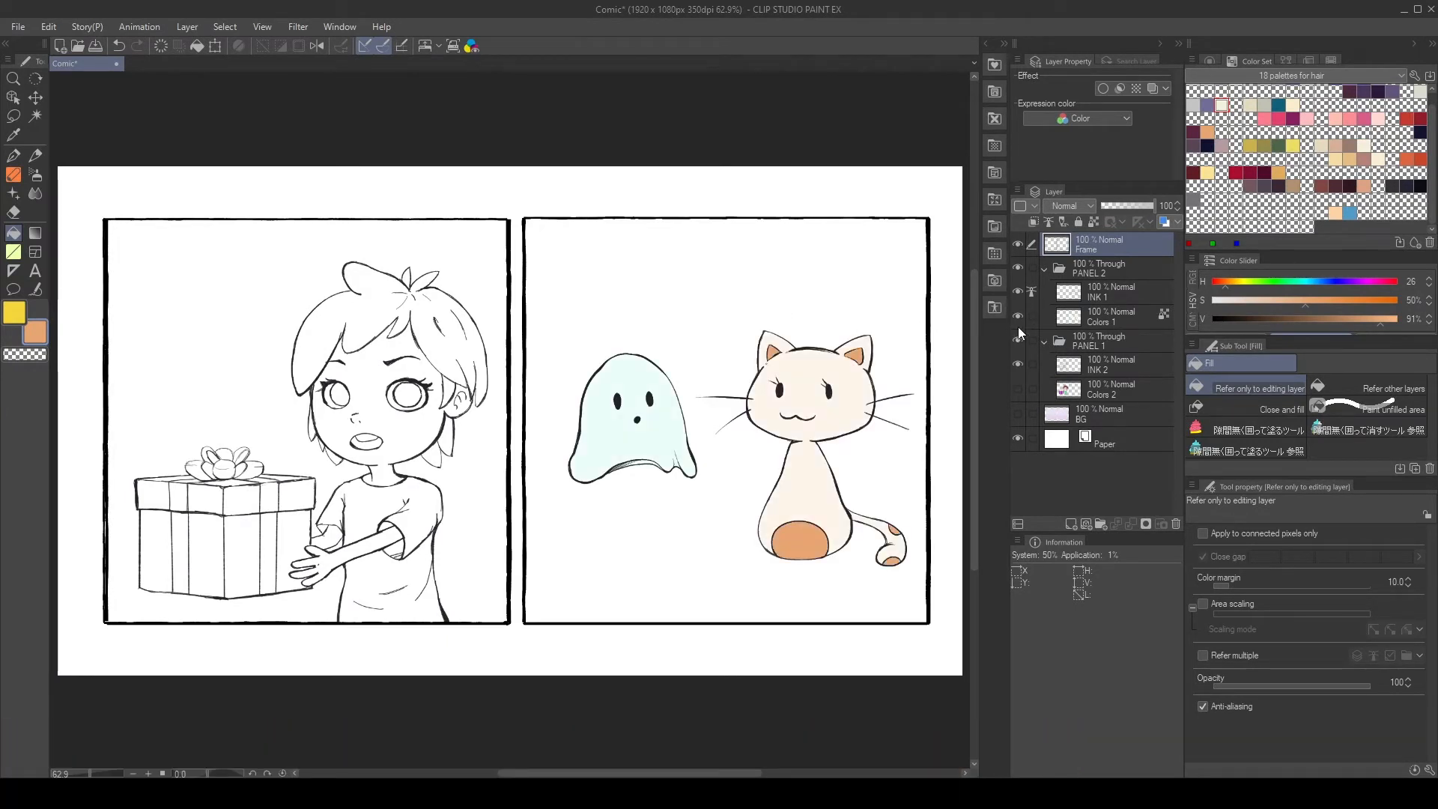
click(1016, 388)
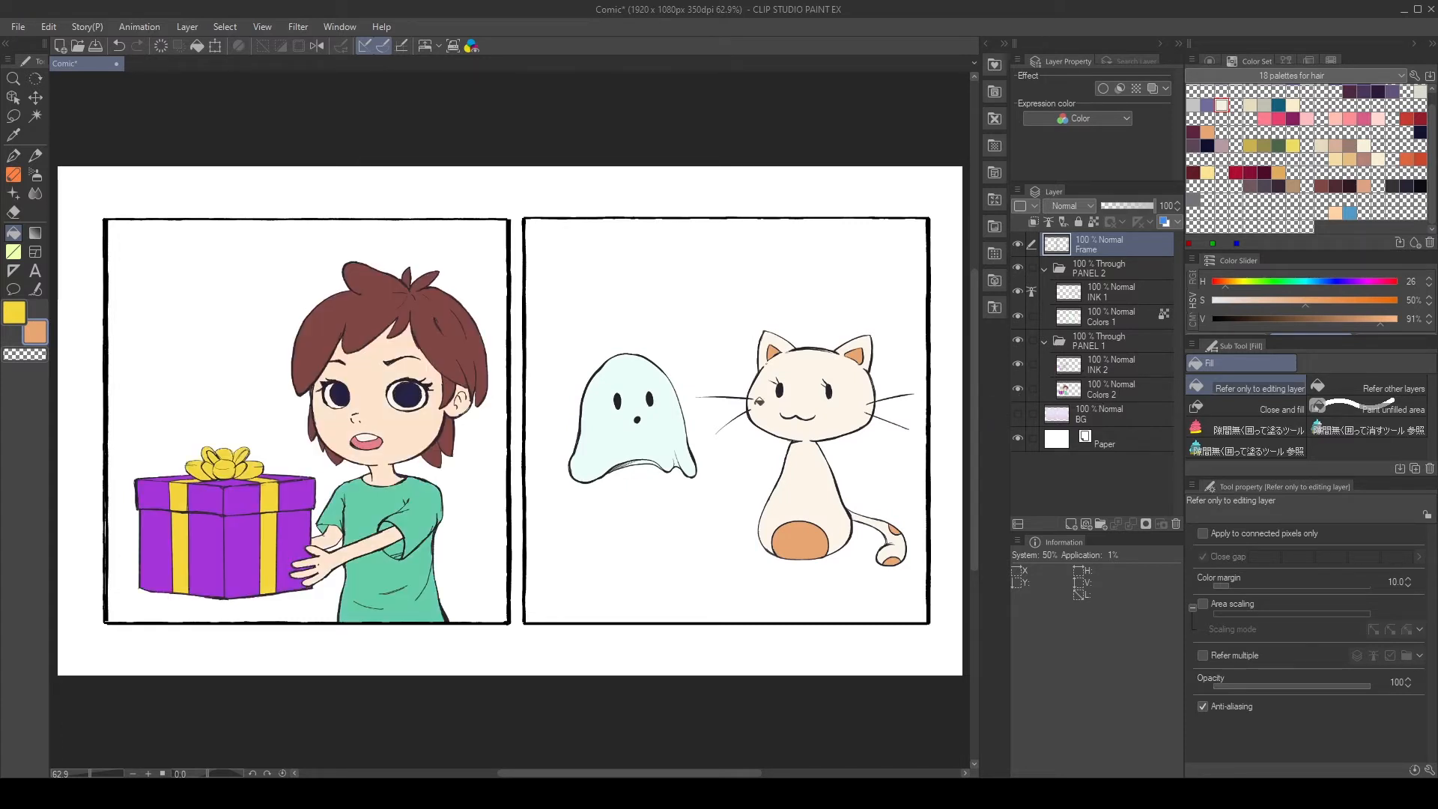
click(1017, 412)
- Add a dark purple fill layer above the Colors 2 layer in the PANEL 1 folder
click(1068, 388)
key(ctrl+plus)
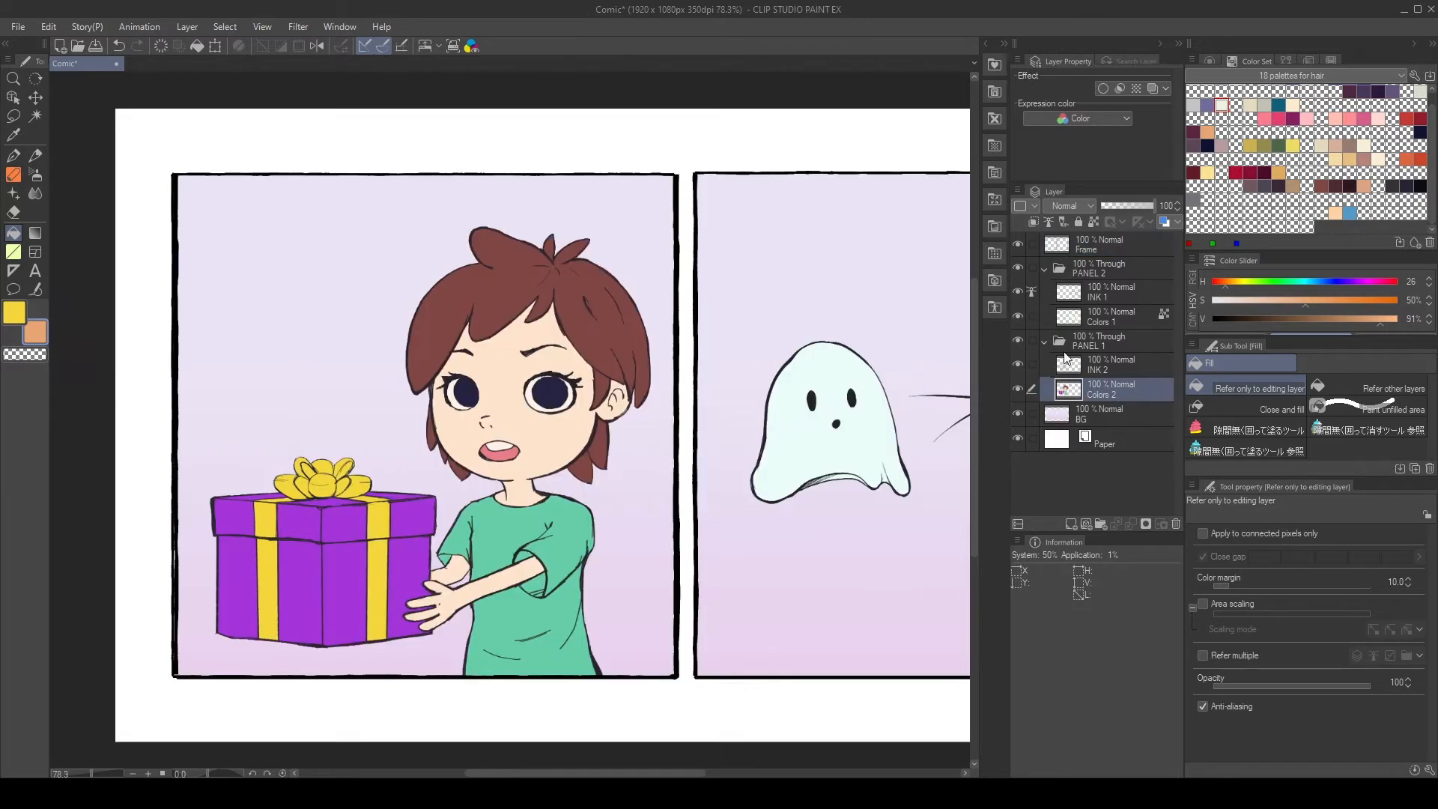
click(186, 27)
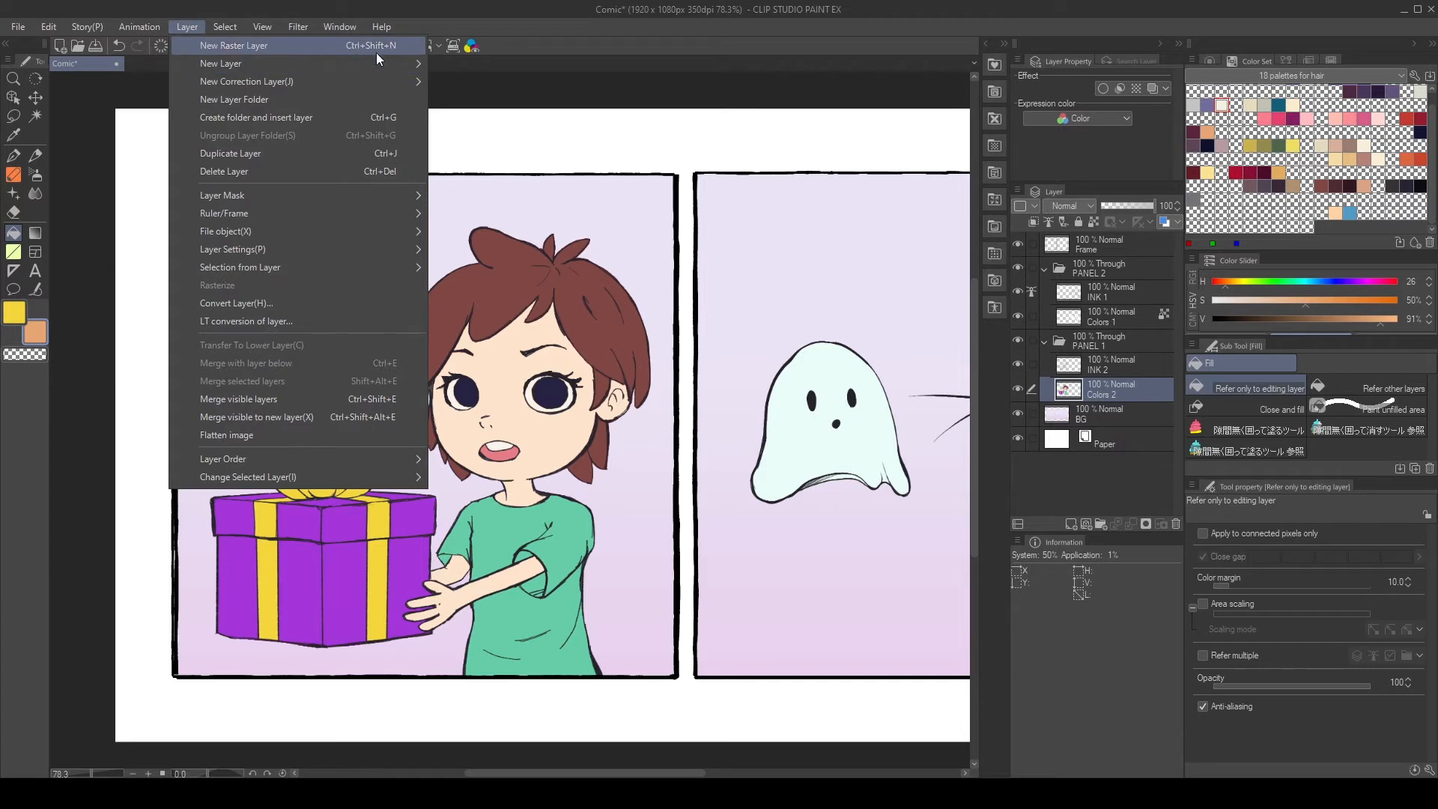
mouse_move(394, 60)
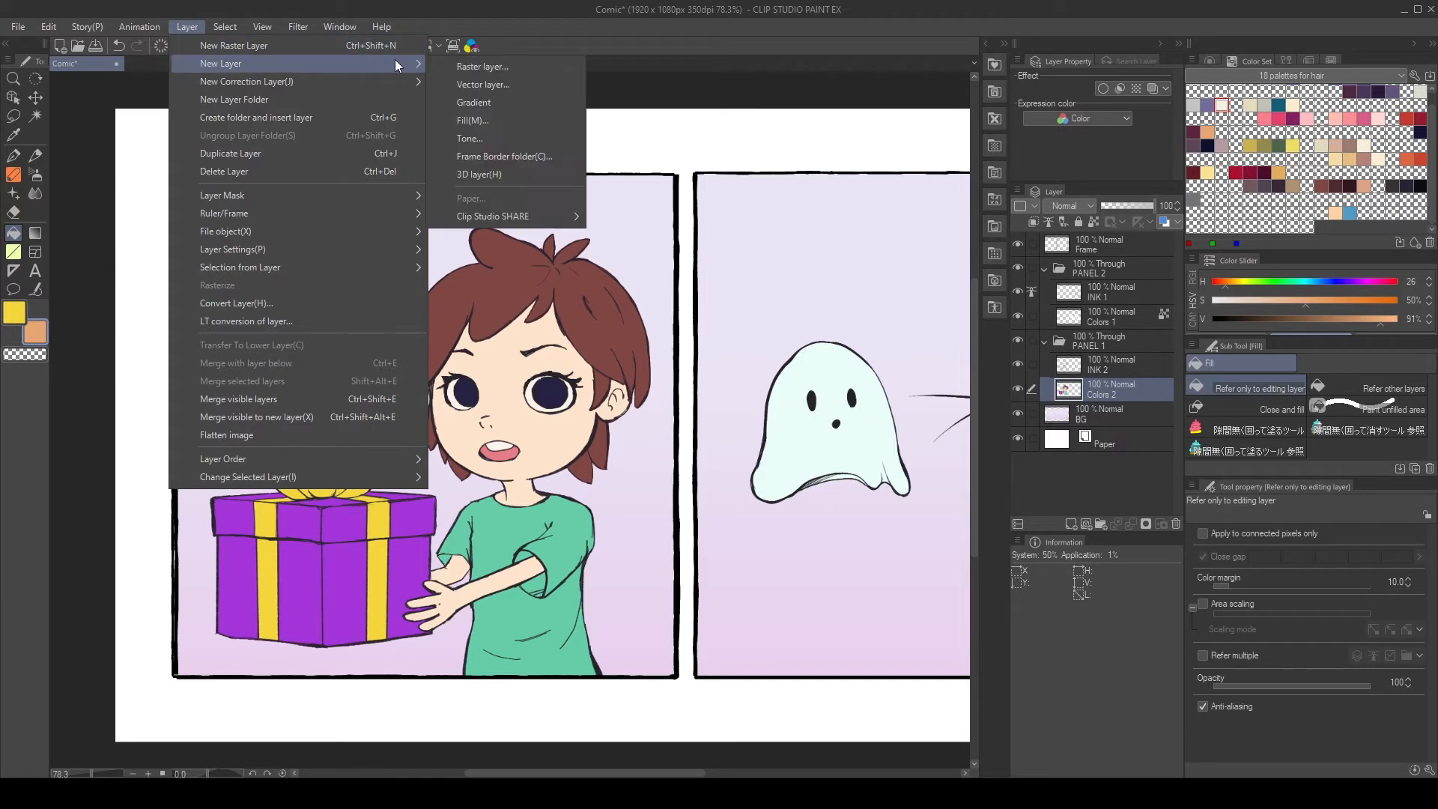
click(519, 119)
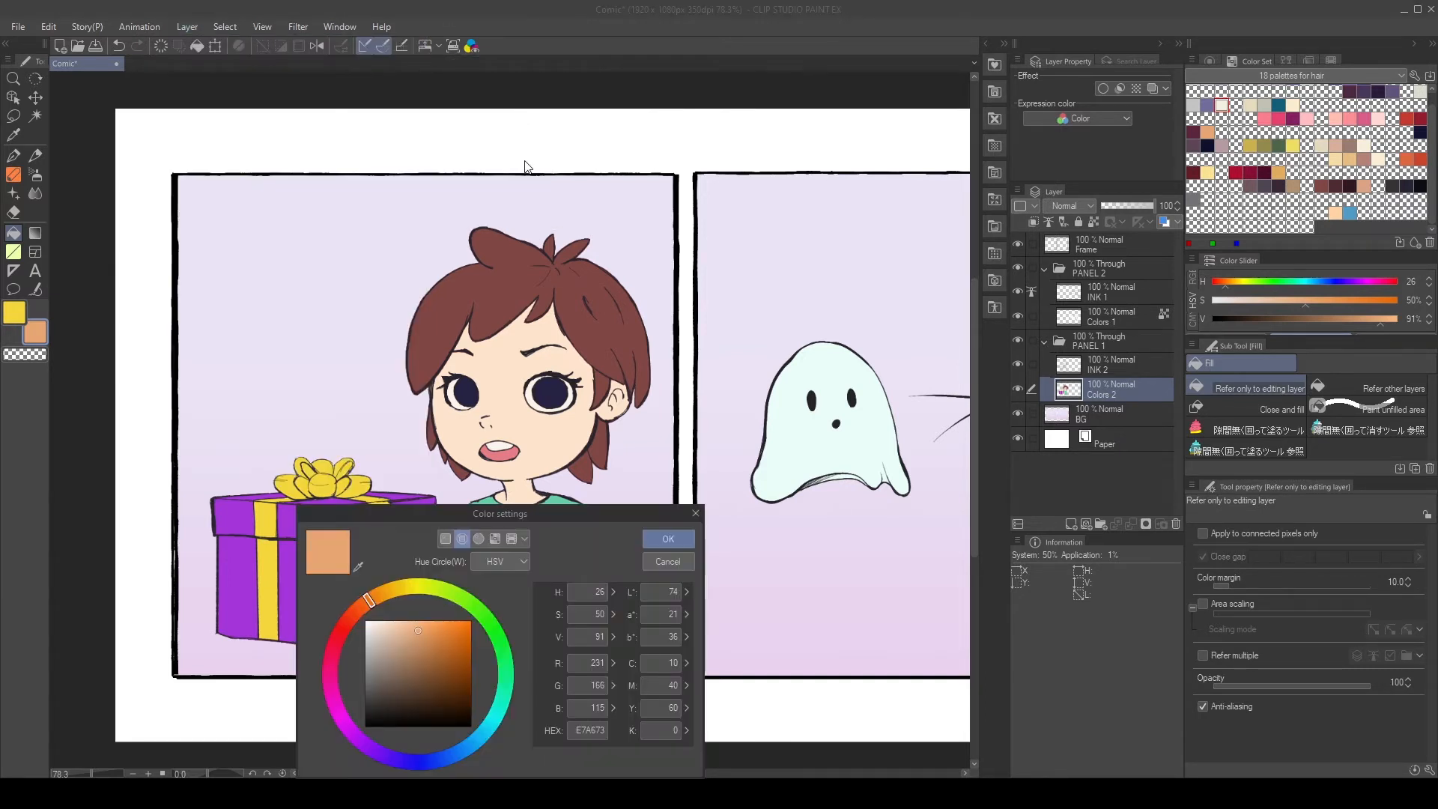
drag(559, 510, 864, 295)
drag(679, 397, 697, 542)
click(744, 459)
click(959, 323)
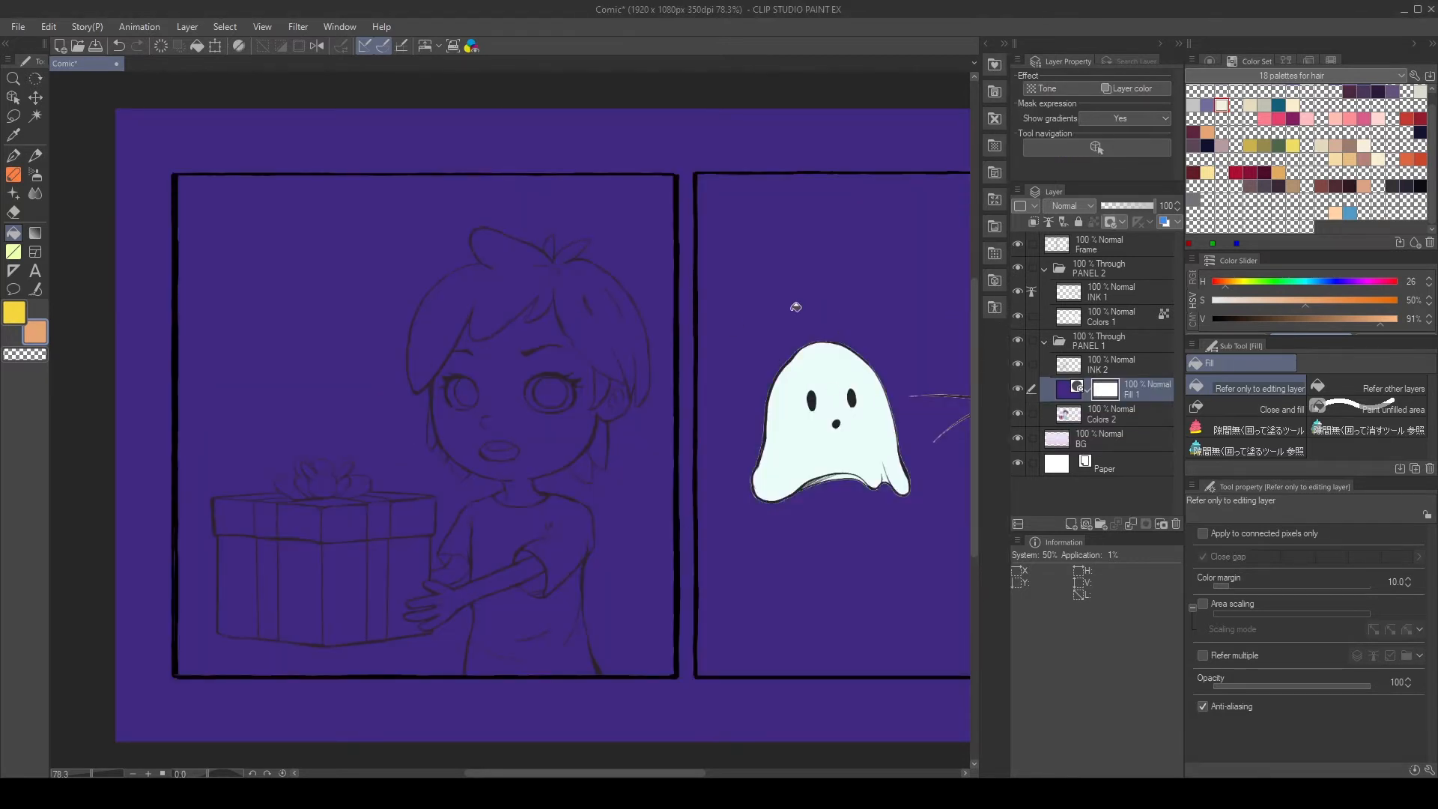
- Clip the purple fill layer to the Colors 2 layer below it
scroll(689, 333, down, 3)
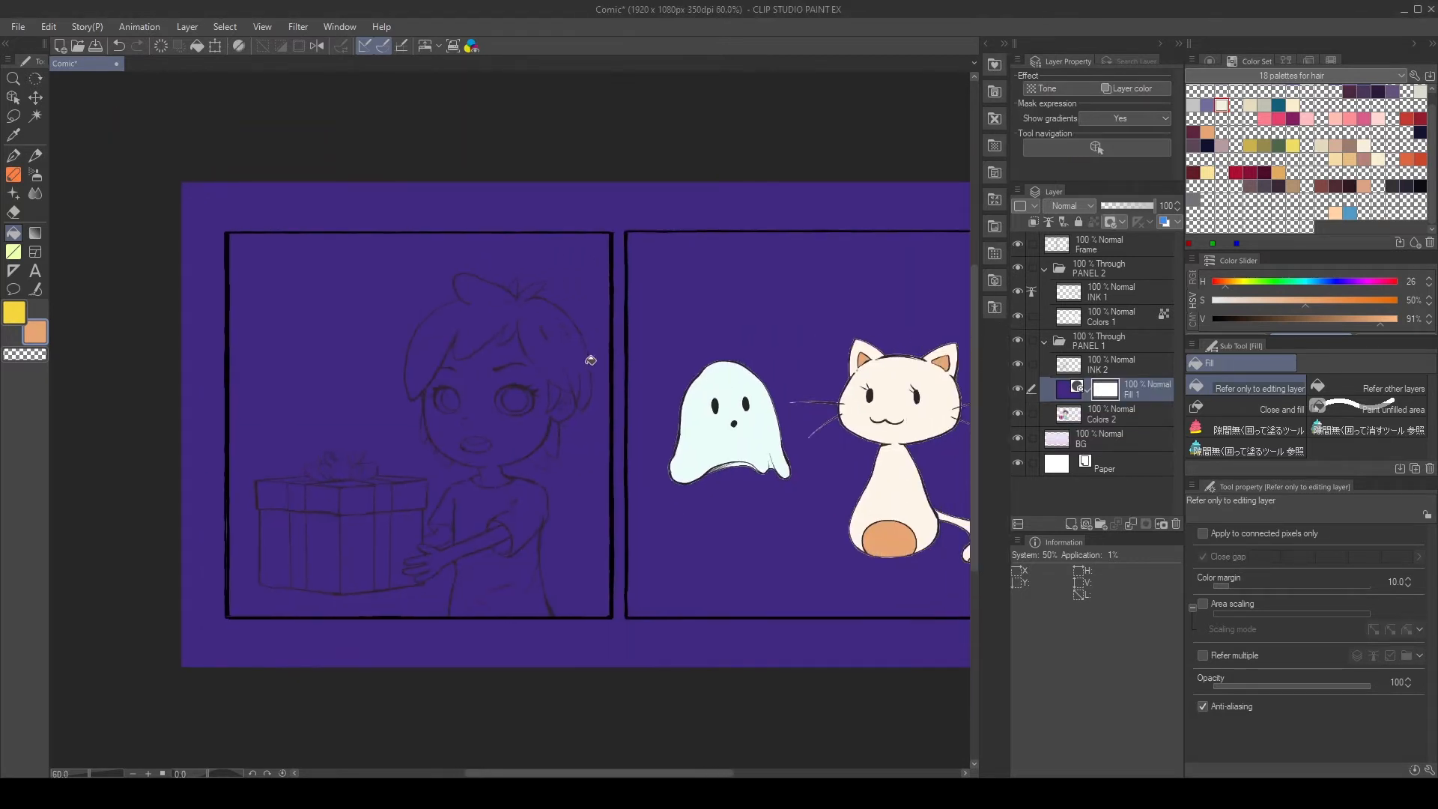
click(1035, 223)
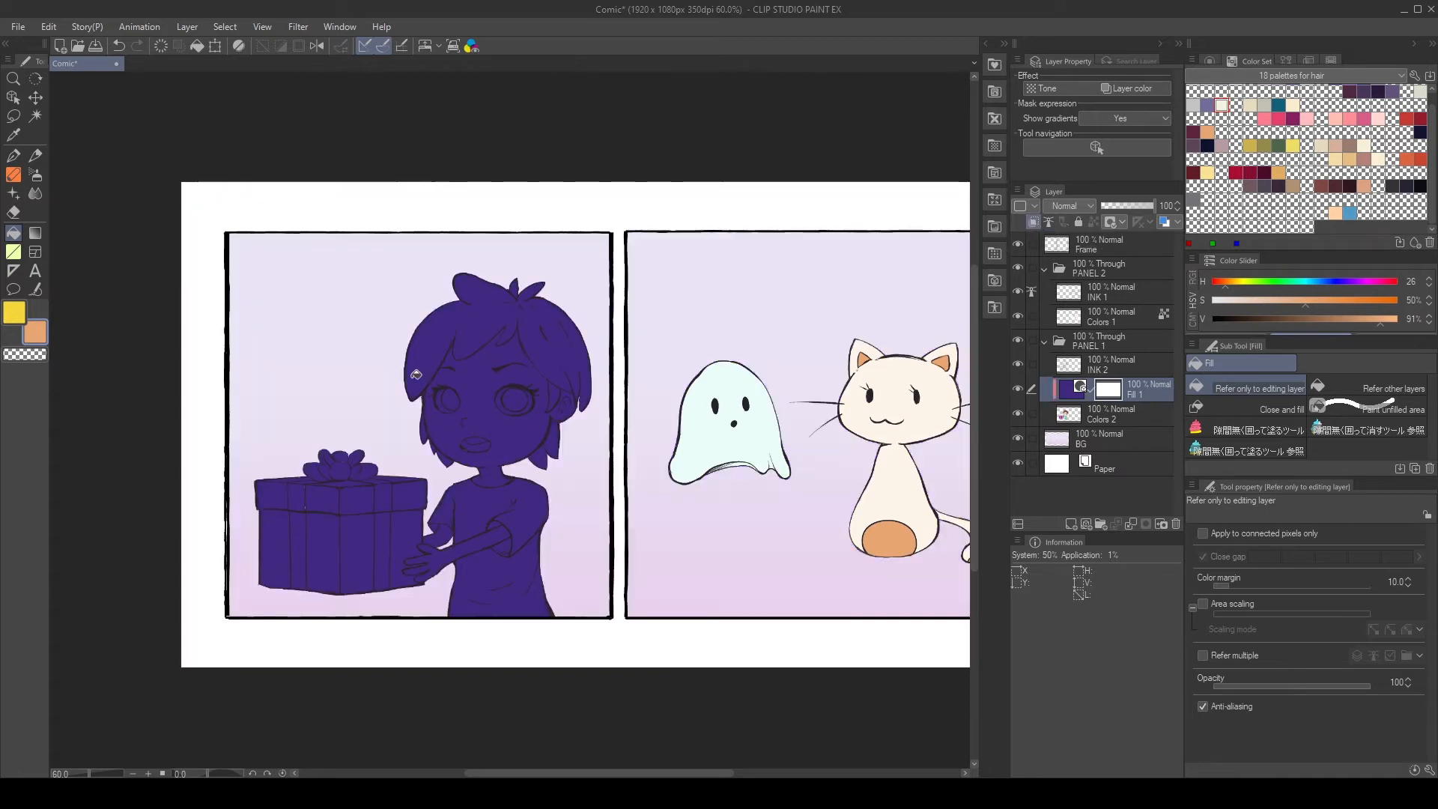
scroll(532, 397, up, 3)
scroll(490, 385, up, 2)
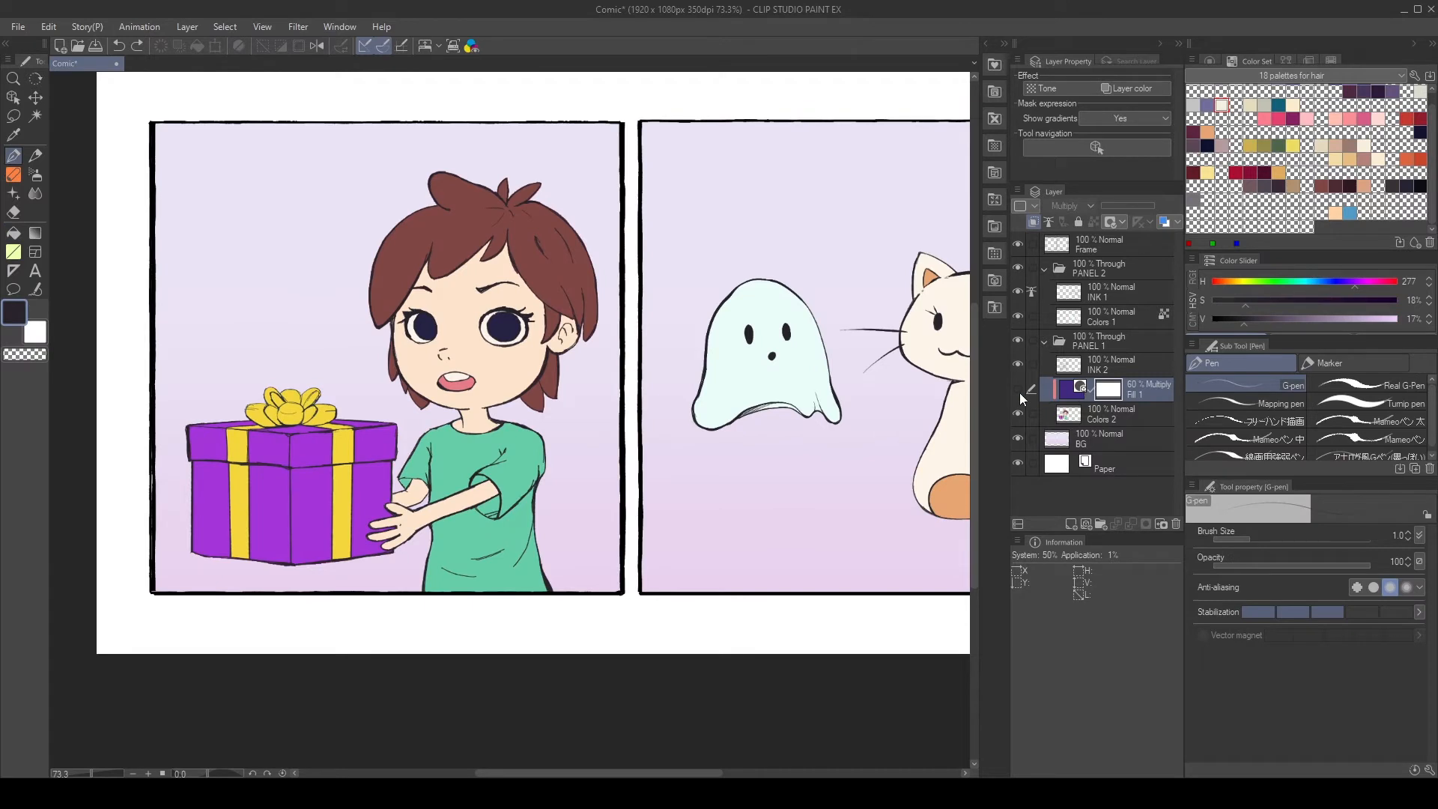
- Show the purple Multiply fill layer in PANEL 1 and set the G-pen to size 250 for working on its mask
click(1018, 390)
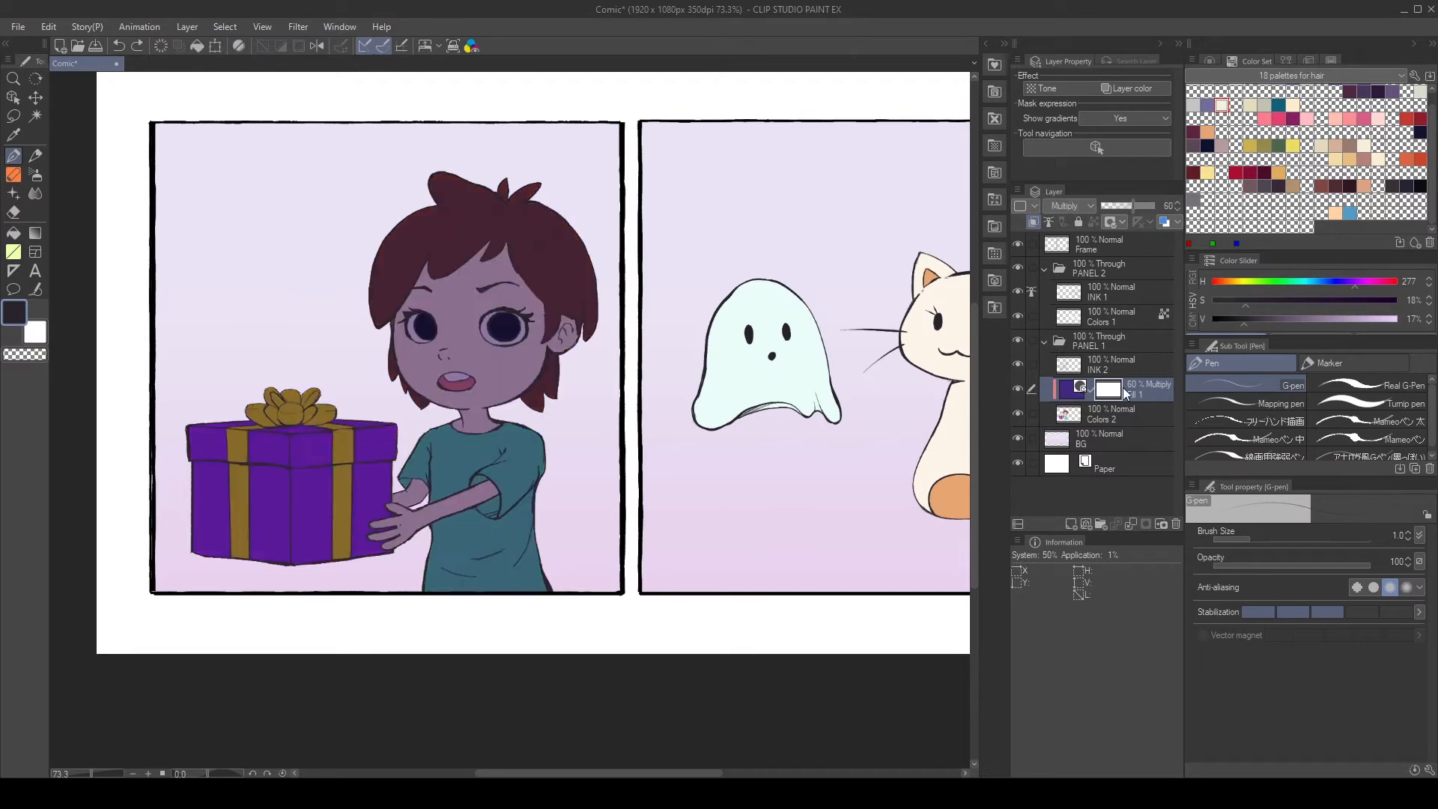
key(e)
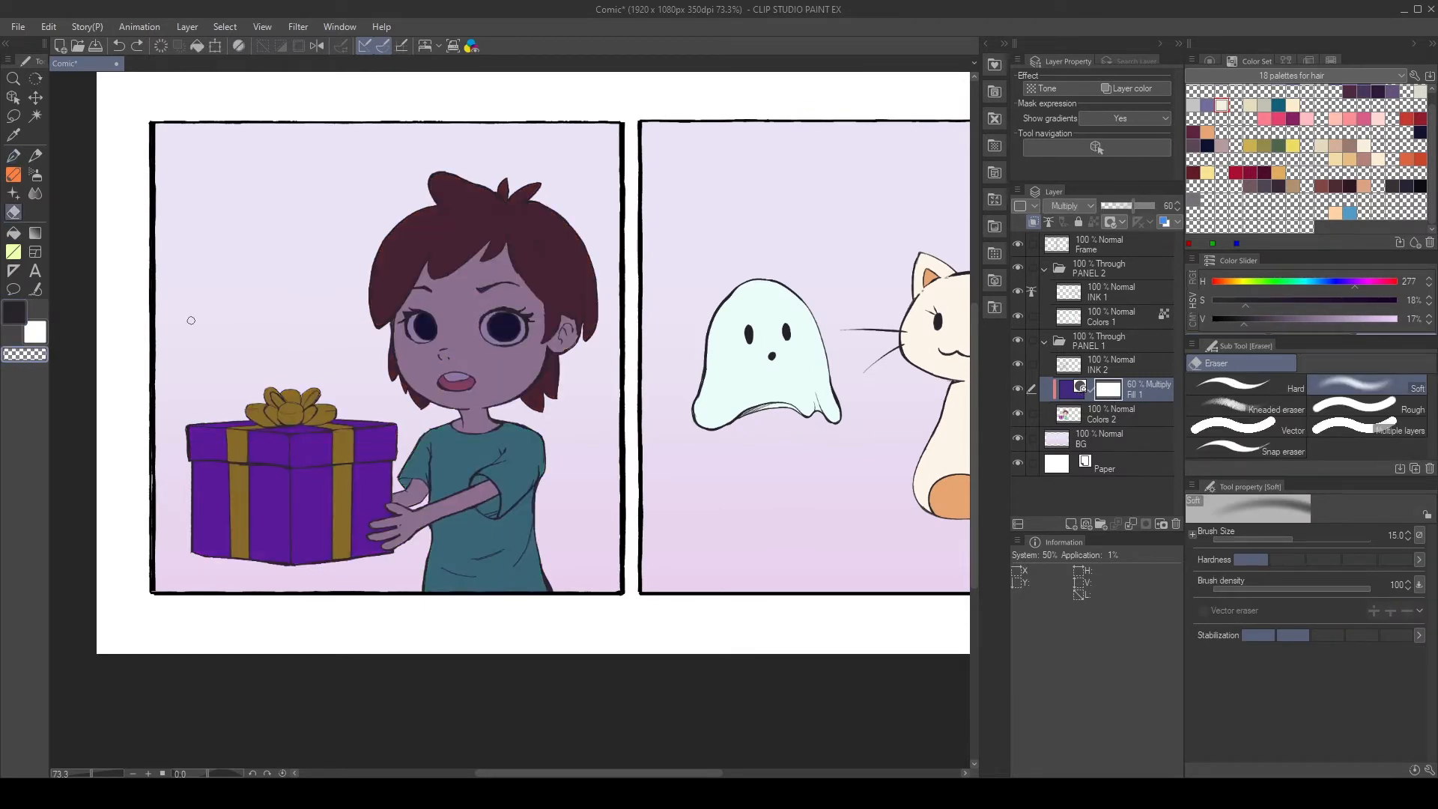
key(p)
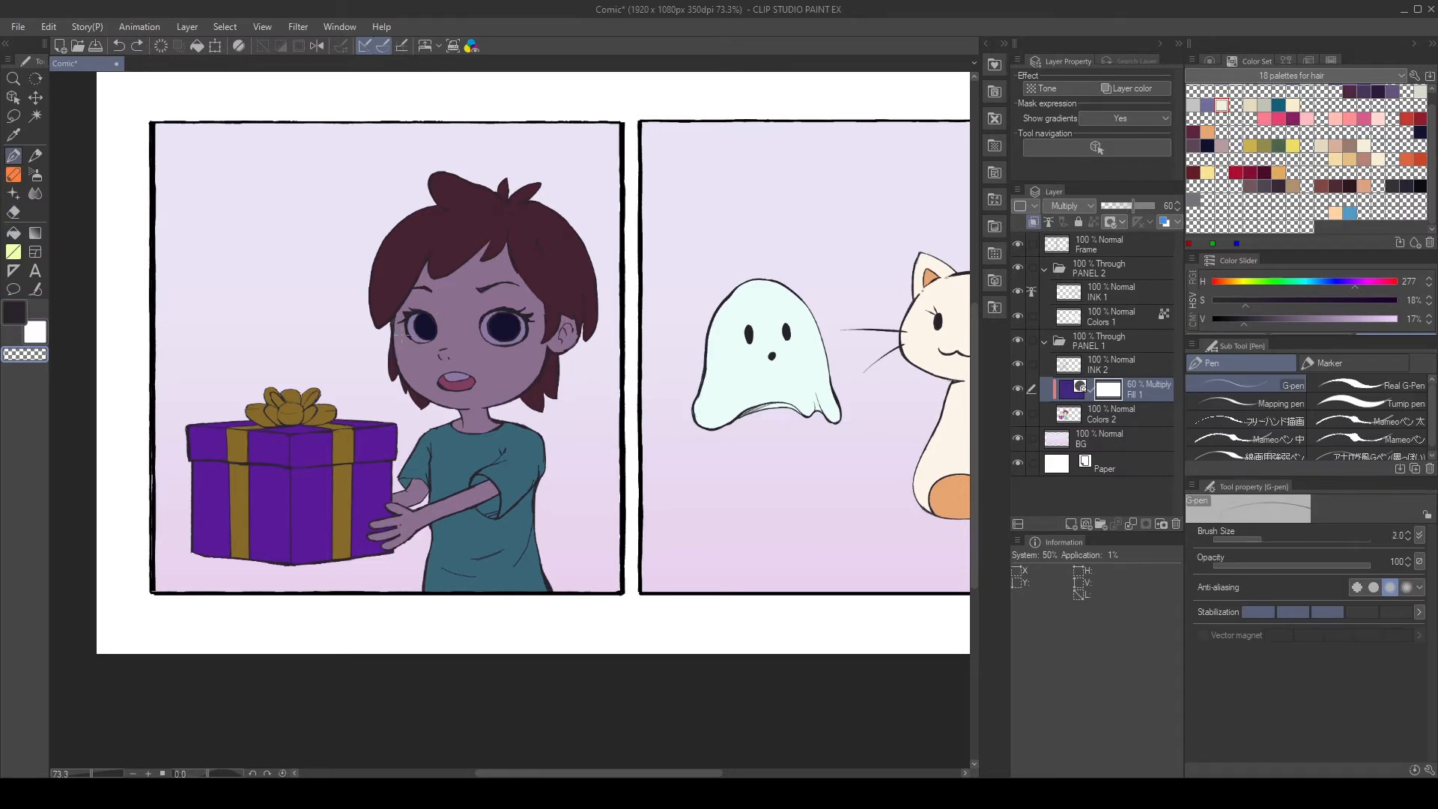
key(bracketright)
key(bracketright)
key(bracketright)
key(bracketright)
key(bracketright)
key(bracketright)
key(bracketright)
key(bracketright)
key(bracketright)
key(bracketright)
key(bracketright)
key(bracketright)
key(bracketright)
key(bracketright)
key(bracketright)
key(bracketright)
key(bracketright)
key(bracketright)
key(bracketright)
key(bracketright)
- Try masking the purple shading off the hair and face on the side nearest the gift
drag(423, 229, 350, 311)
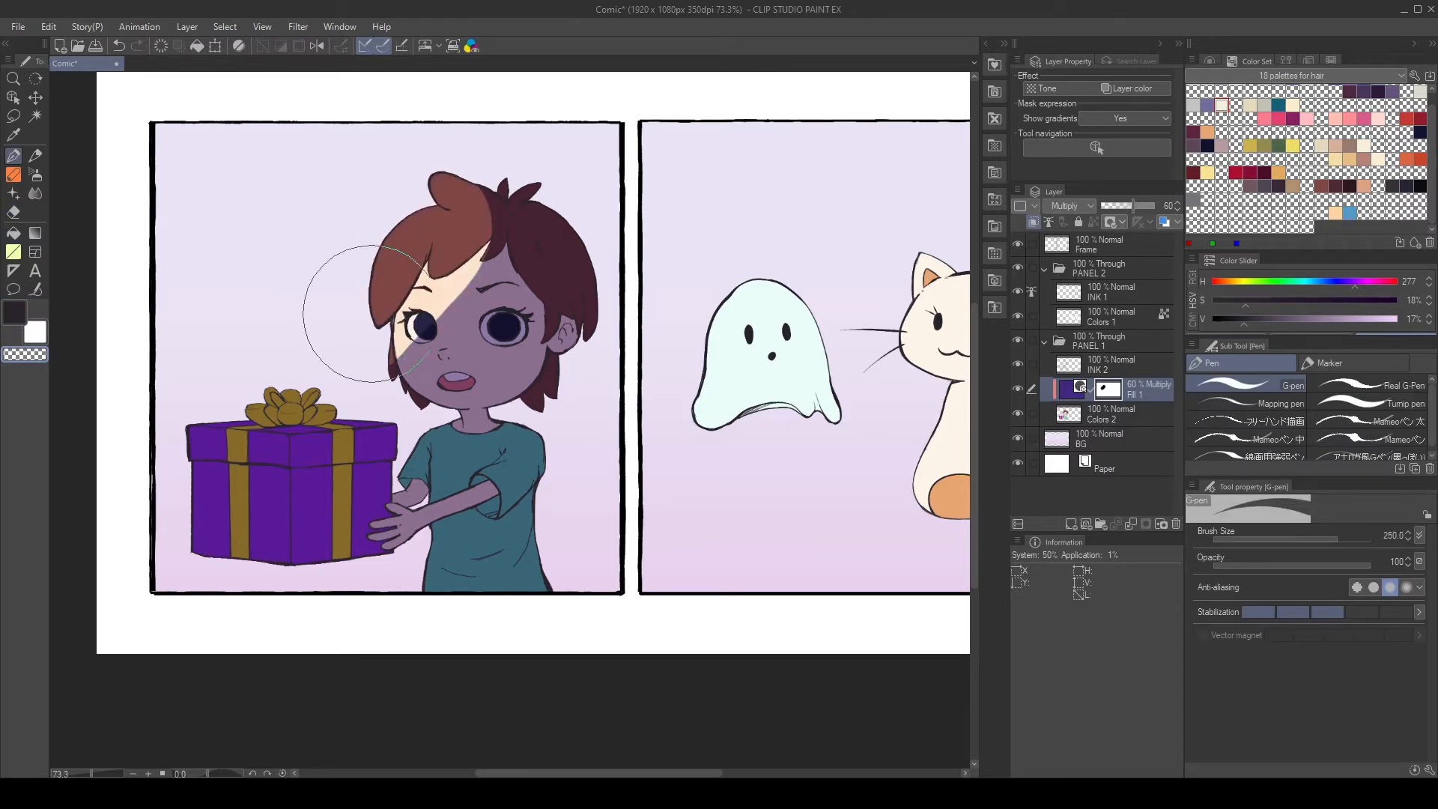
key(ctrl+z)
mouse_move(441, 134)
mouse_down()
mouse_move(417, 242)
mouse_move(367, 313)
mouse_up()
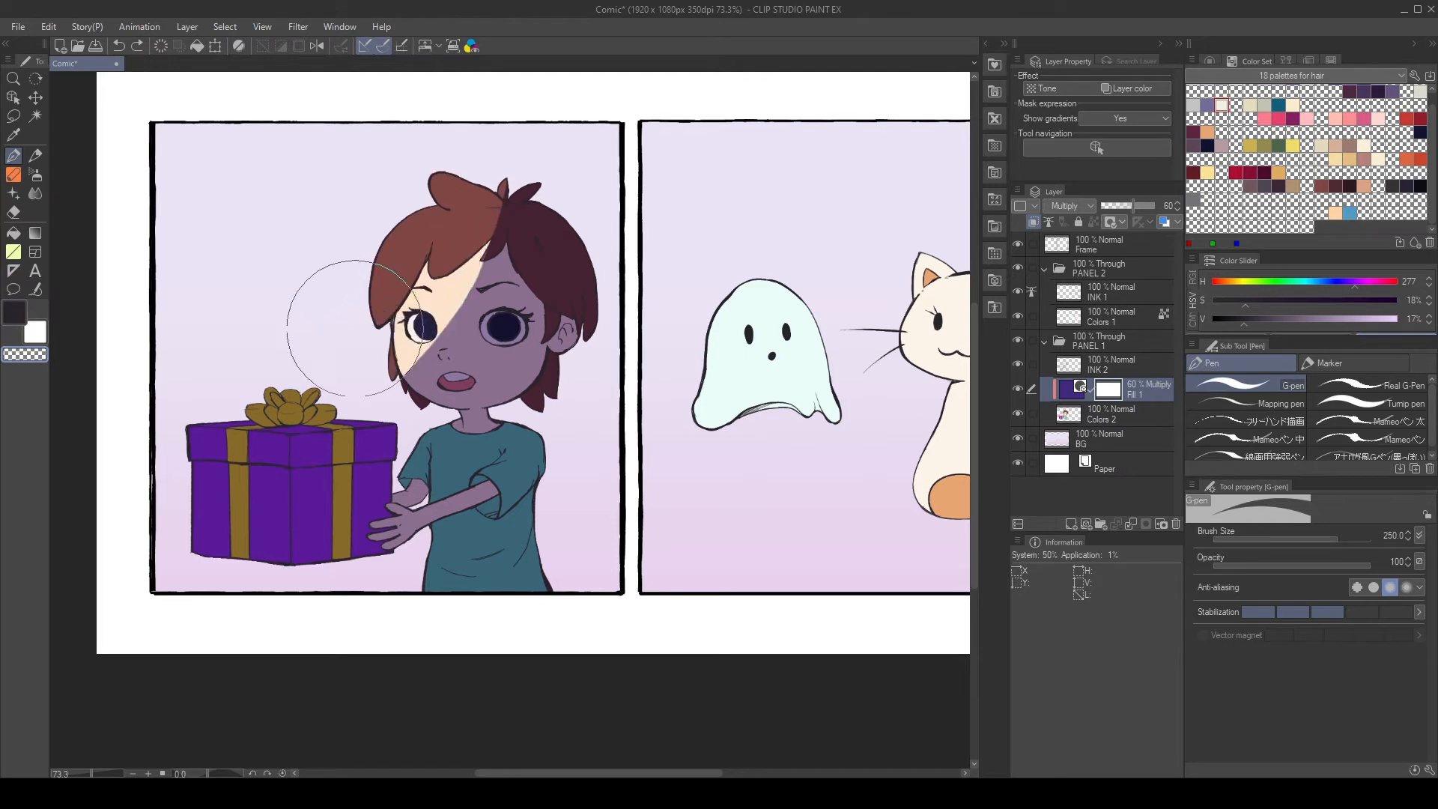
key(ctrl+z)
- Mask the fill layer's shading off the character's lit areas with a smaller brush, and soften the neck shadow with the Soft eraser at size 20
mouse_move(280, 307)
mouse_down()
mouse_move(128, 516)
mouse_move(329, 367)
mouse_move(526, 180)
mouse_move(479, 295)
mouse_up()
key(bracketleft)
key(bracketleft)
key(bracketleft)
key(bracketleft)
key(bracketleft)
key(bracketleft)
mouse_move(522, 333)
mouse_down()
mouse_move(497, 374)
mouse_move(430, 394)
mouse_up()
mouse_move(538, 285)
mouse_down()
mouse_move(499, 380)
mouse_move(463, 397)
mouse_up()
key(ctrl+z)
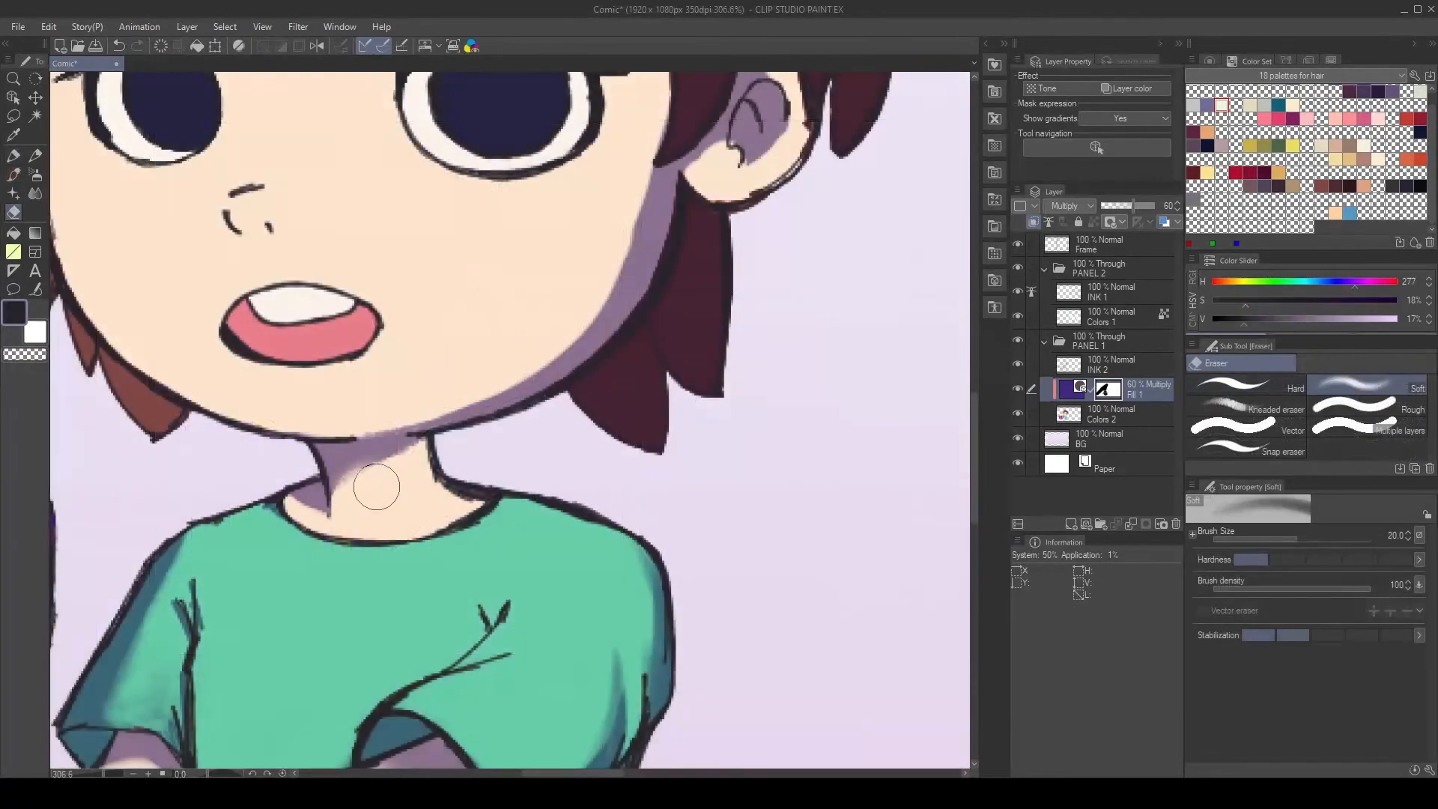
drag(379, 481, 358, 483)
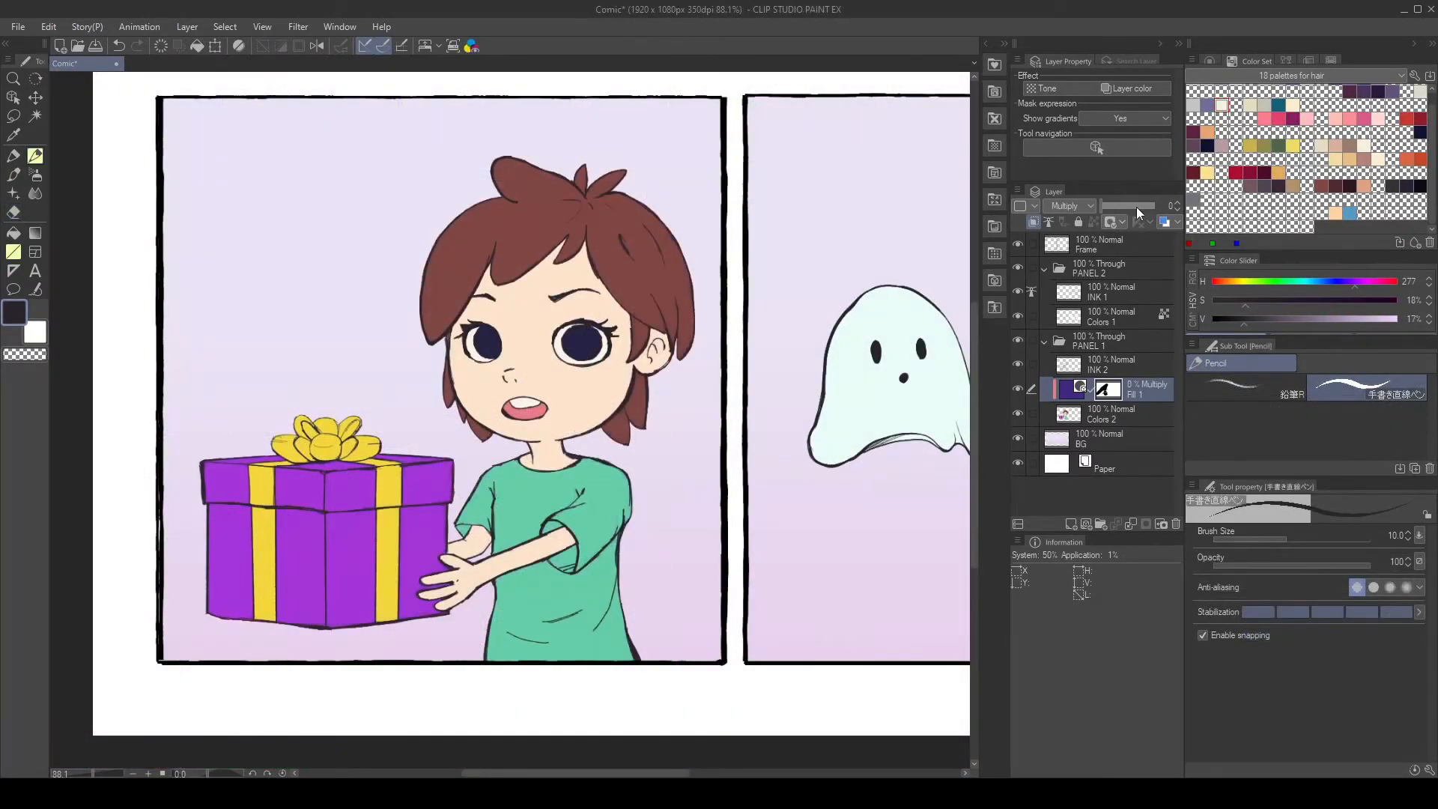
- Set the Multiply fill layer's opacity to 40% and try other colors in its fill color settings
mouse_move(1138, 212)
mouse_down()
mouse_move(1199, 217)
mouse_move(1125, 201)
mouse_up()
double_click(1066, 392)
drag(864, 300, 1033, 297)
drag(868, 542, 977, 484)
click(1141, 323)
- Change the Multiply fill layer's color to the saturated pink swatch (H 343, S 72, V 90)
click(1278, 118)
key(g)
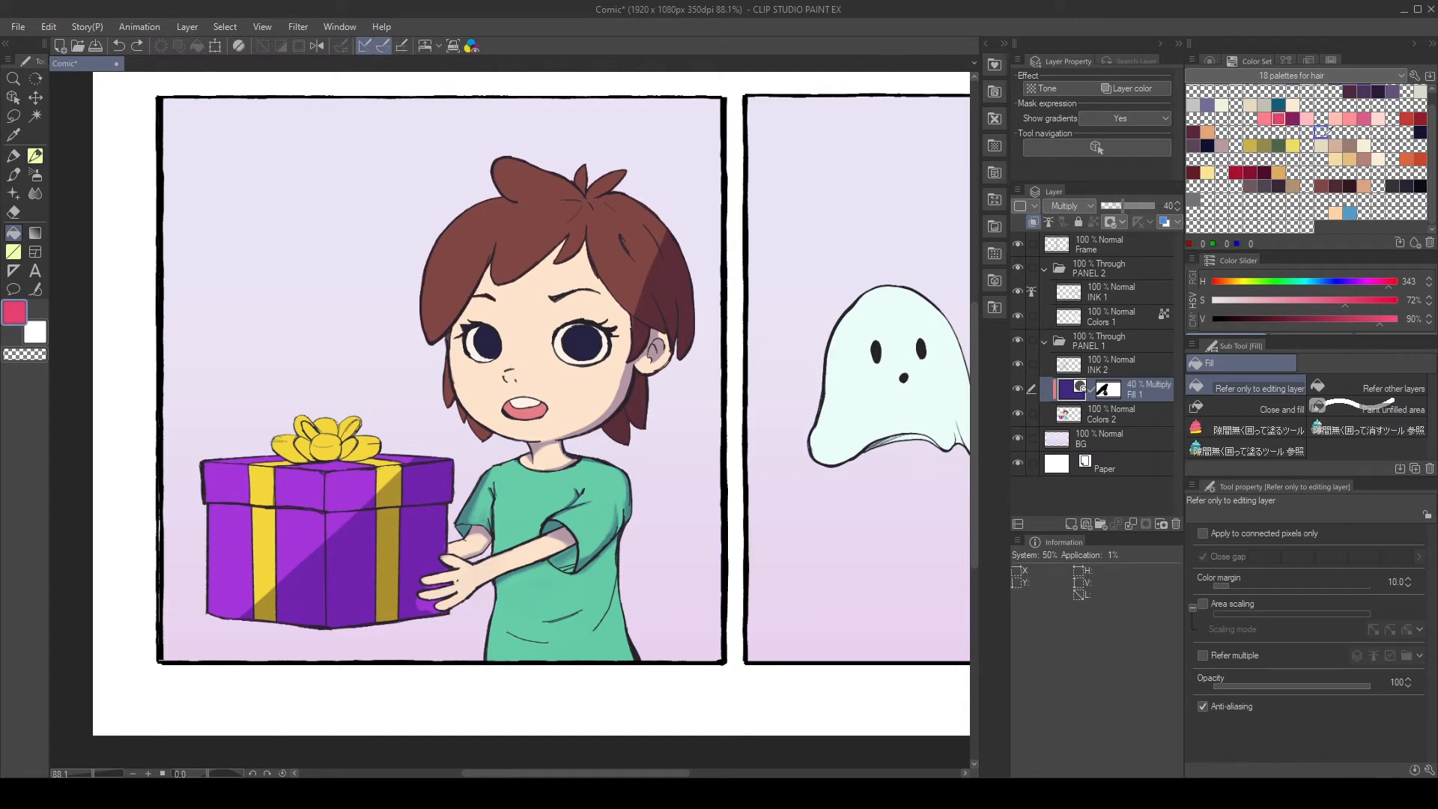
double_click(1072, 390)
click(1276, 117)
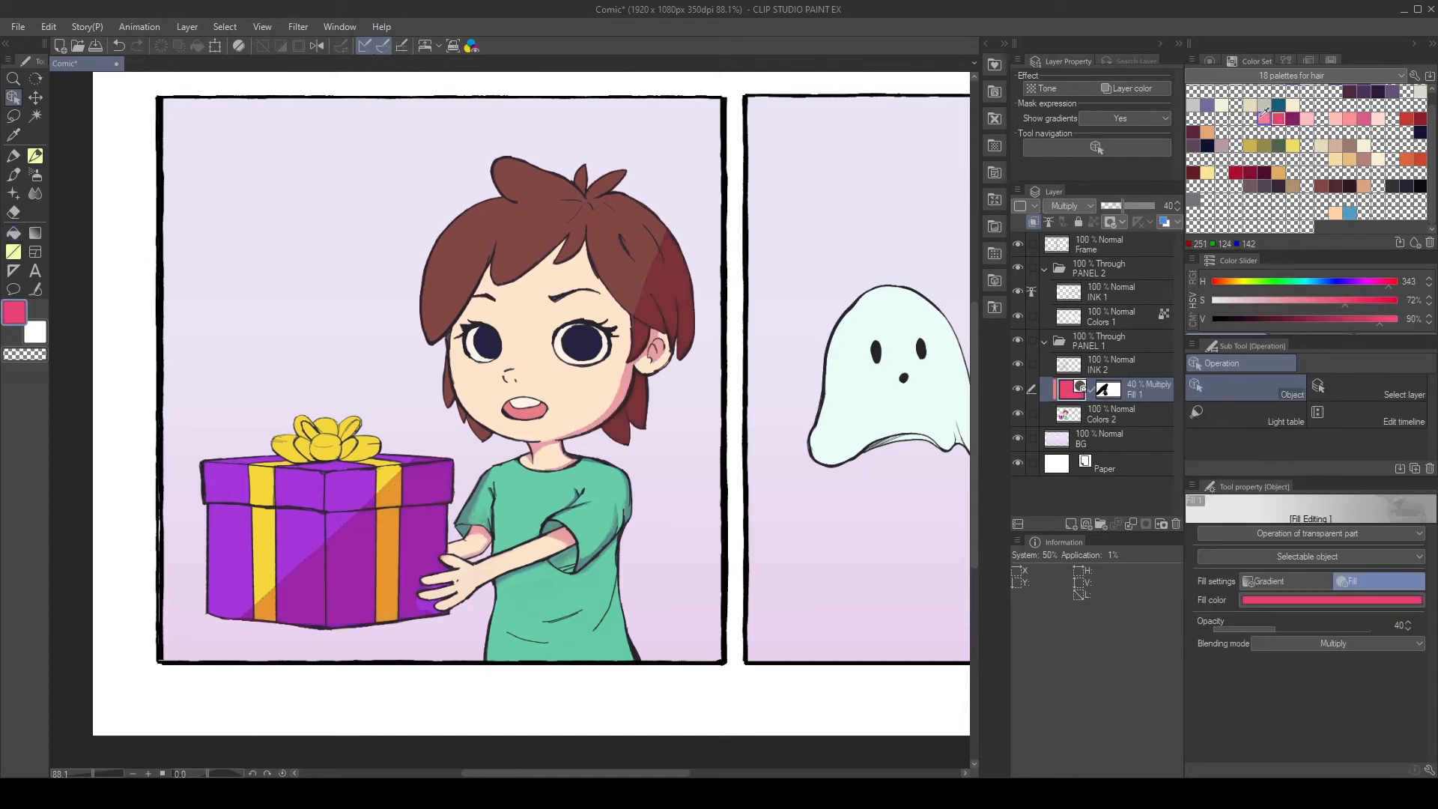
- Try several palette swatches as the shading fill's color and settle on a magenta with H 316, S 62, V 64
click(1293, 118)
click(1377, 91)
click(1293, 119)
click(1349, 214)
click(1208, 106)
drag(1368, 301, 1333, 306)
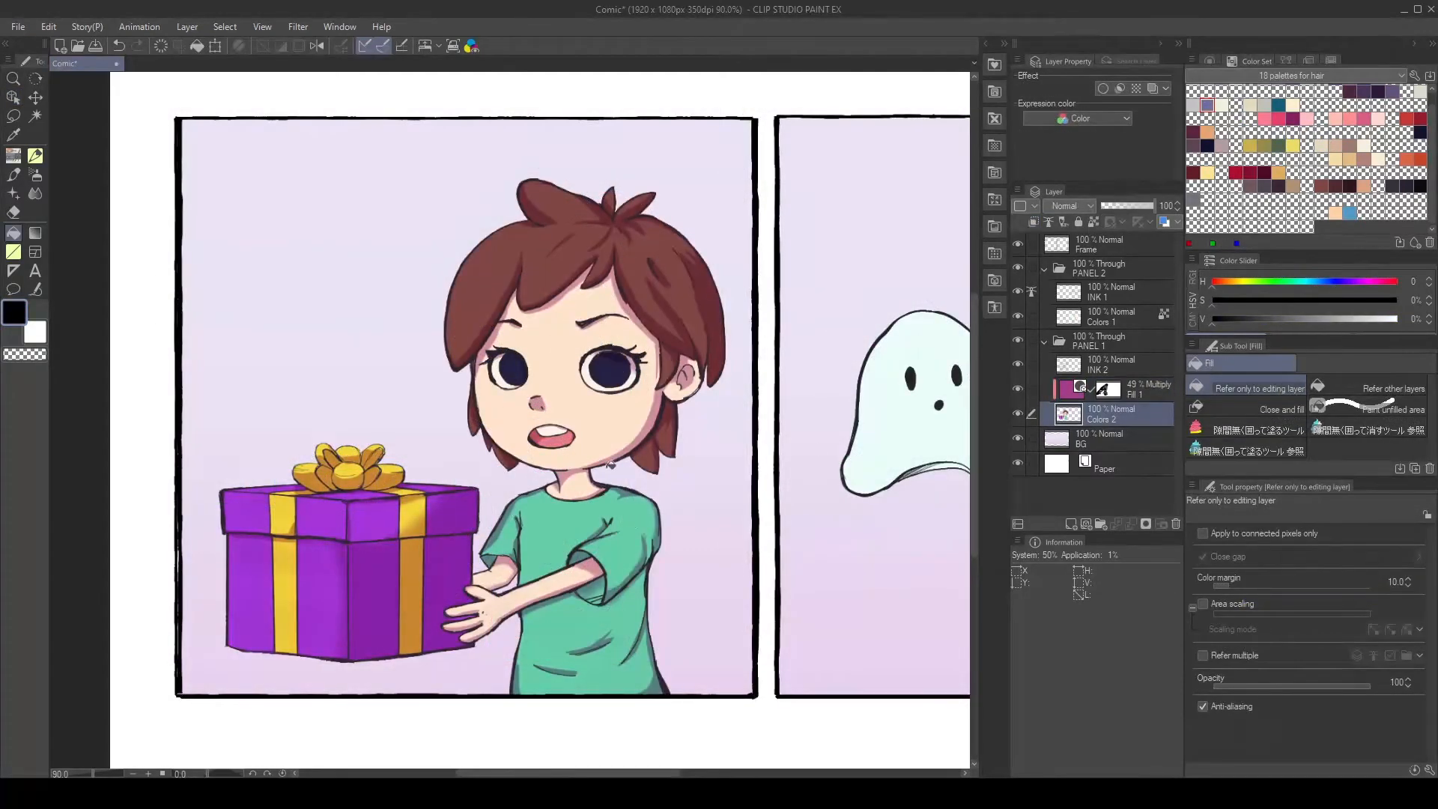
- Try filling the shirt and the gift's ribbon with pink (251, 124, 142) on the Colors 2 layer
click(1265, 114)
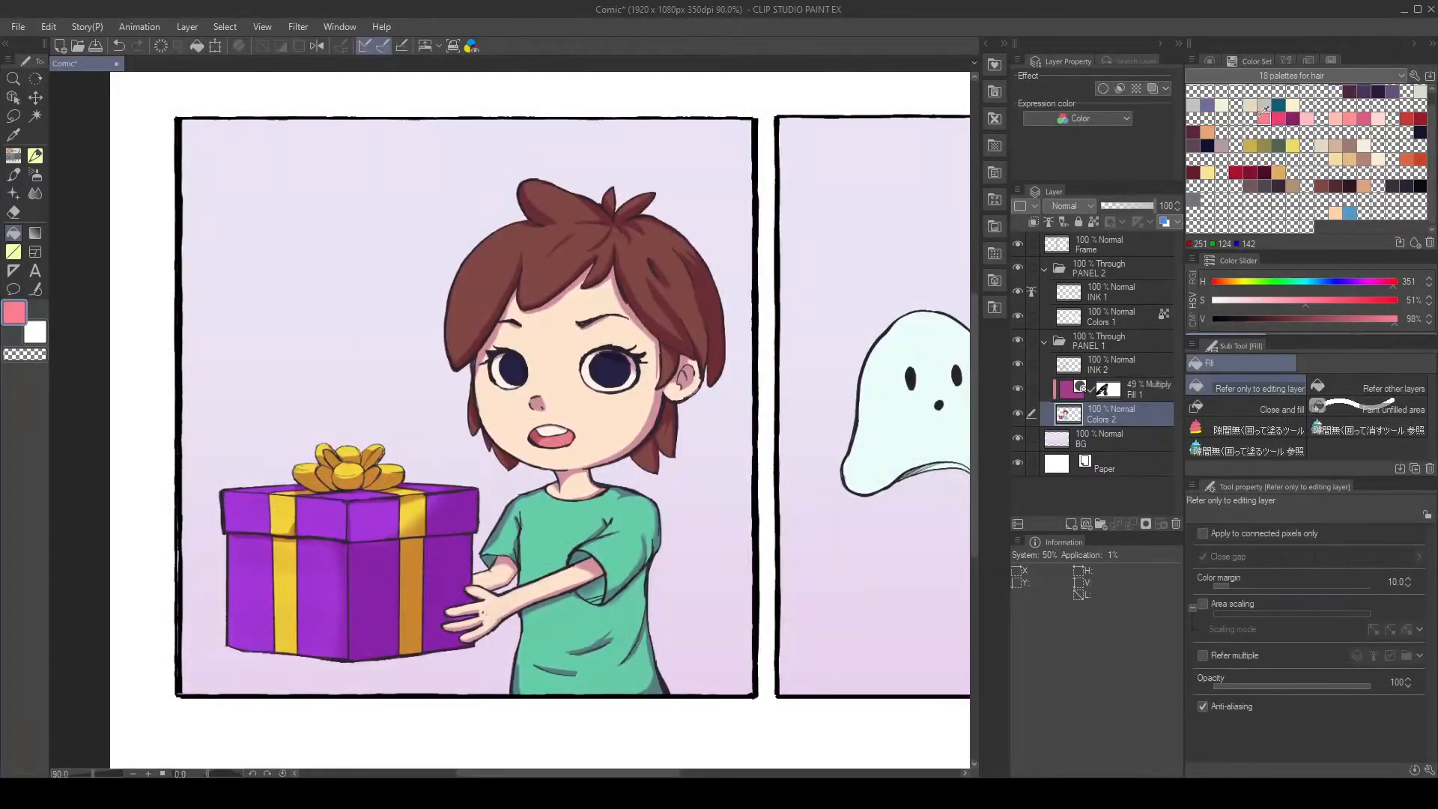
click(570, 520)
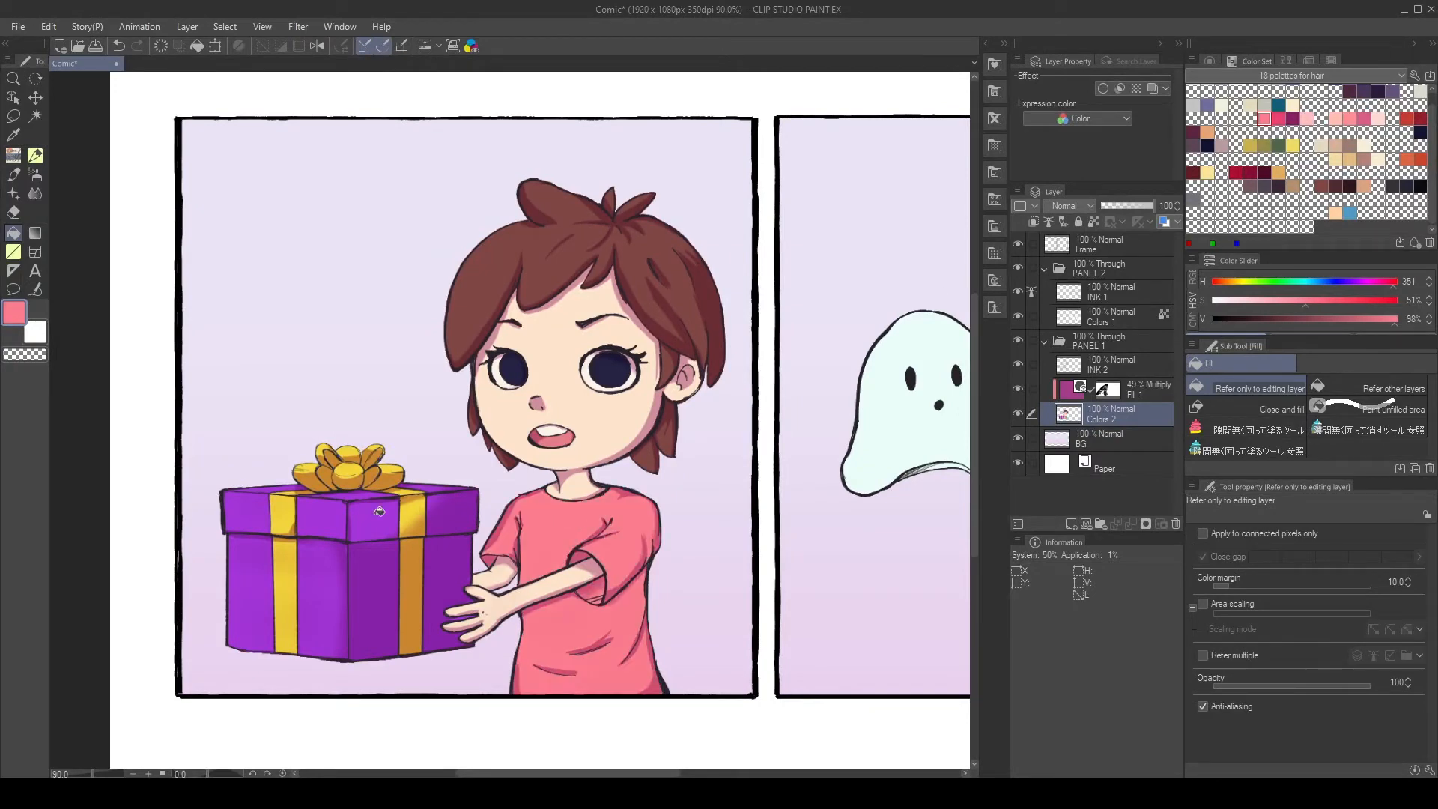
click(282, 509)
key(ctrl+z)
key(ctrl+z)
- Try filling the hair with light pink (H 10, S 30, V 100) and the face with red and beige swatches on Colors 2
click(1336, 118)
click(544, 263)
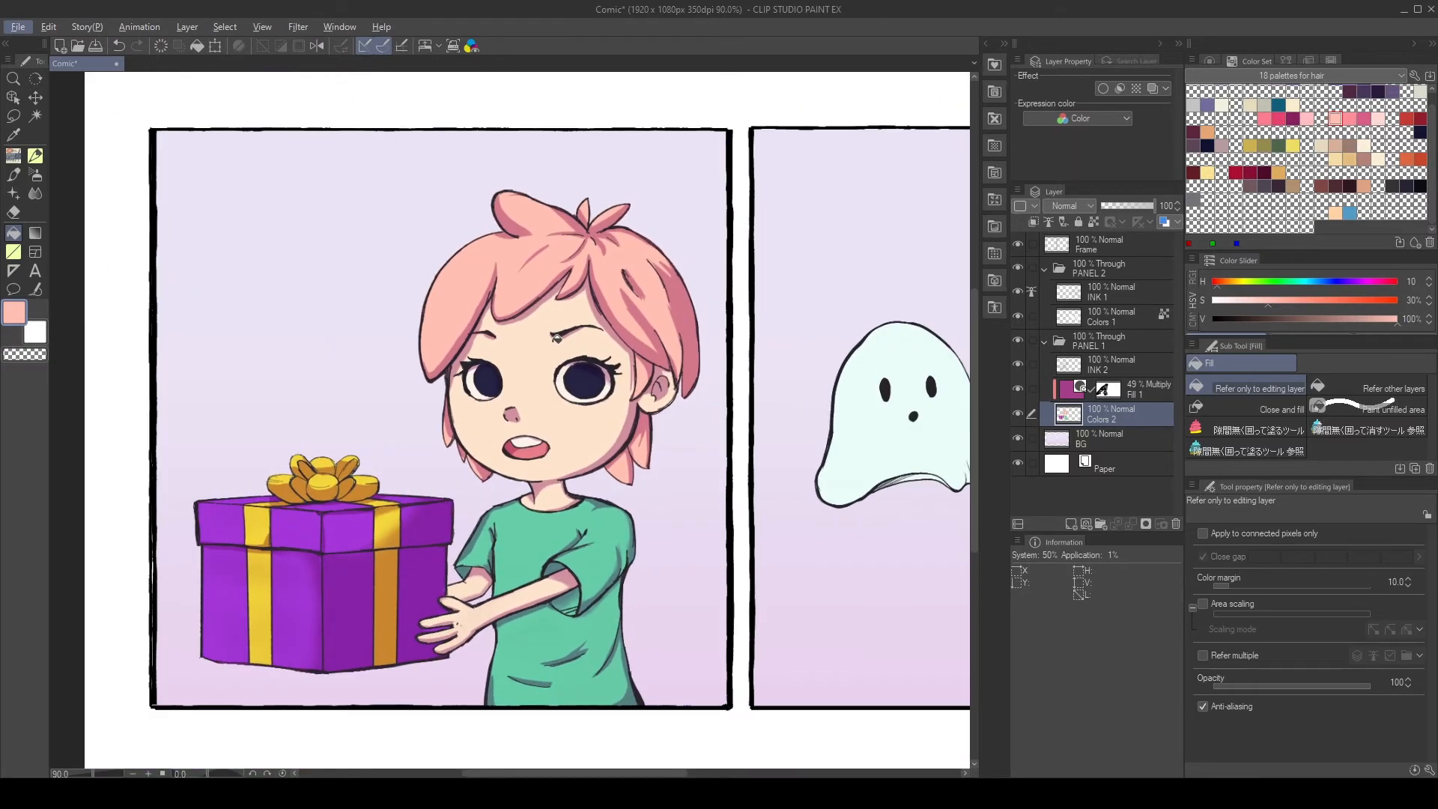
click(1407, 118)
click(591, 421)
key(ctrl+z)
click(1249, 105)
click(576, 444)
key(ctrl+z)
- Try a blue fill (H 202, S 59, V 78) on the face and a pink fill on the hair
click(1348, 212)
click(576, 444)
key(ctrl+z)
click(576, 444)
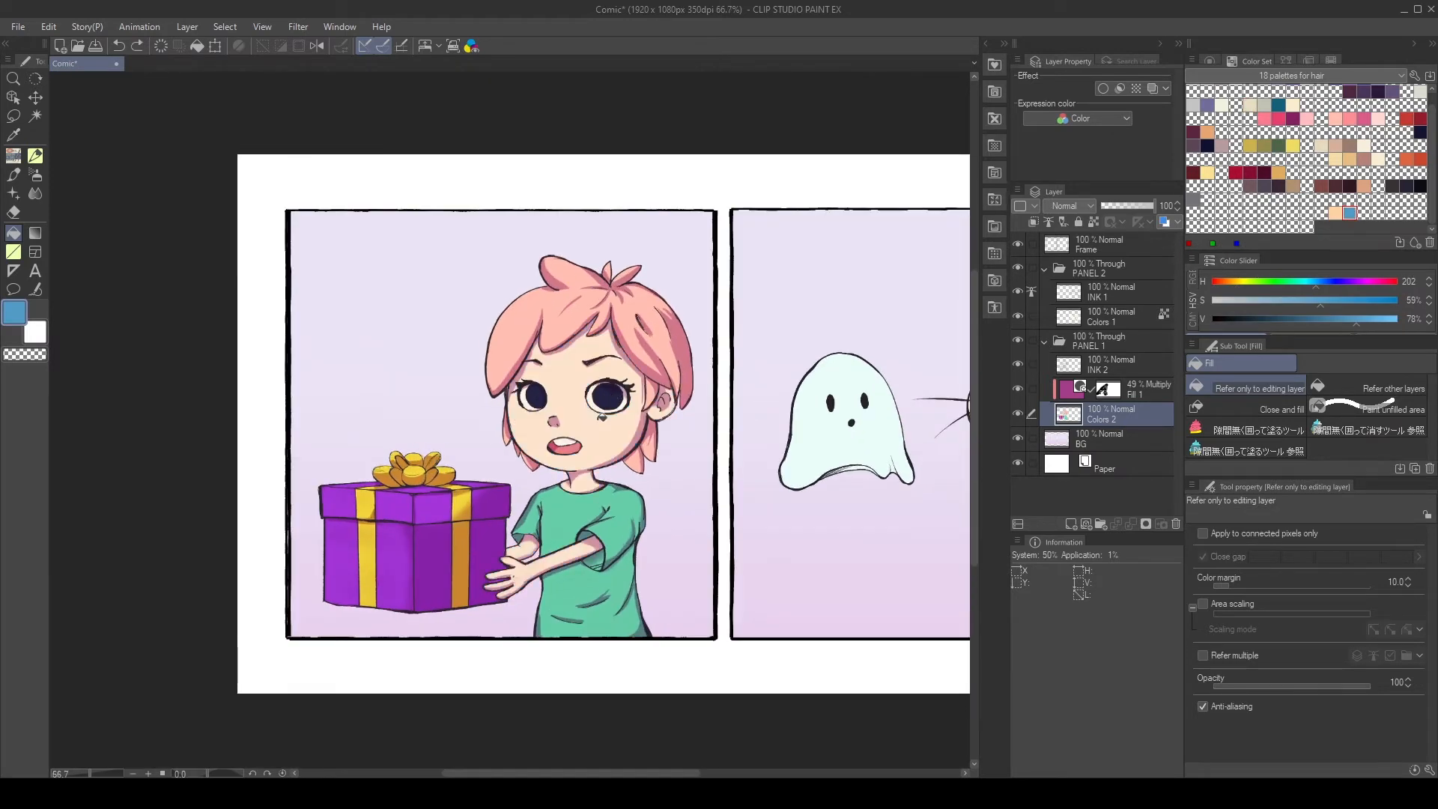
click(1264, 118)
click(534, 295)
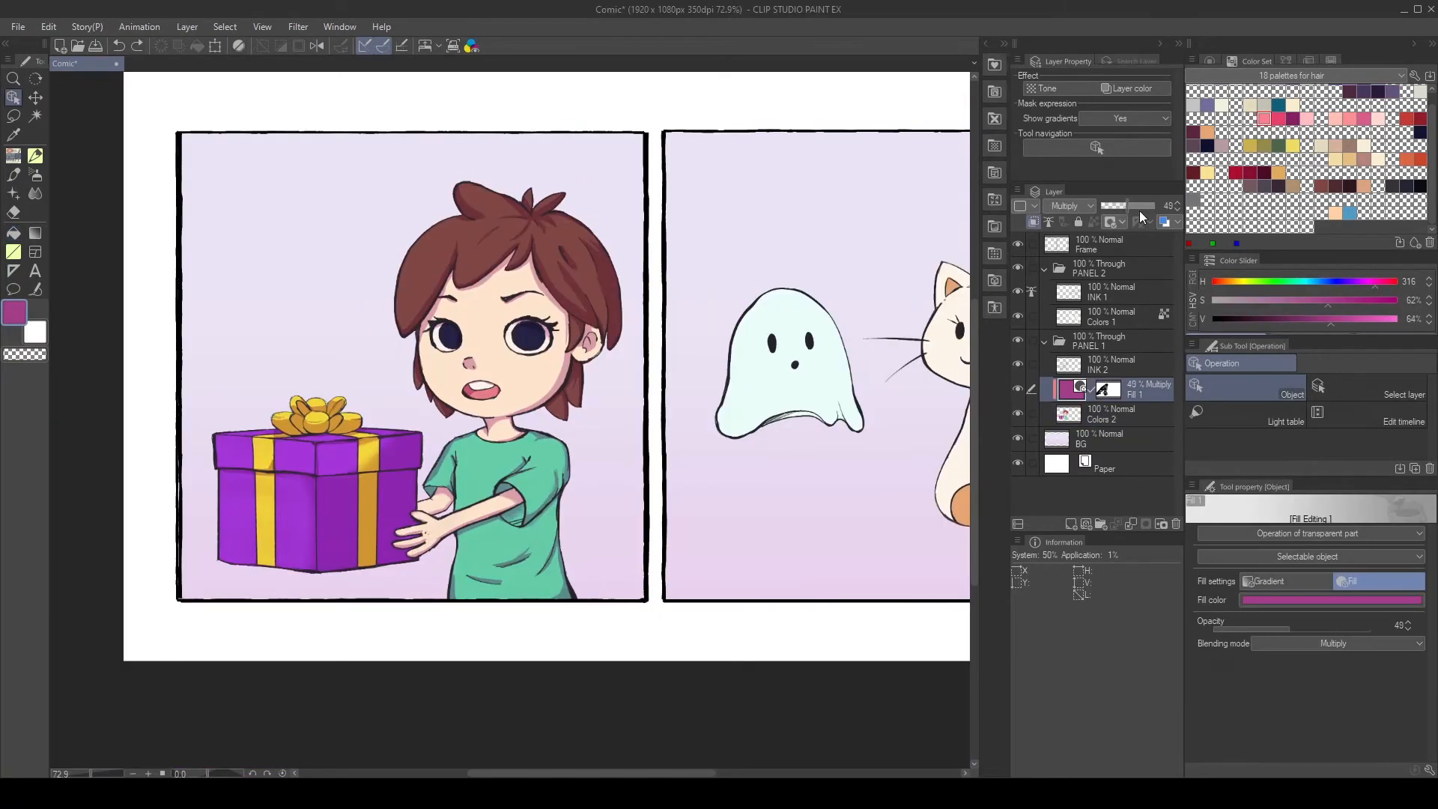
- Set the shading fill's opacity to 51% and add a clipped Overlay layer directly above it
drag(1135, 210, 1129, 209)
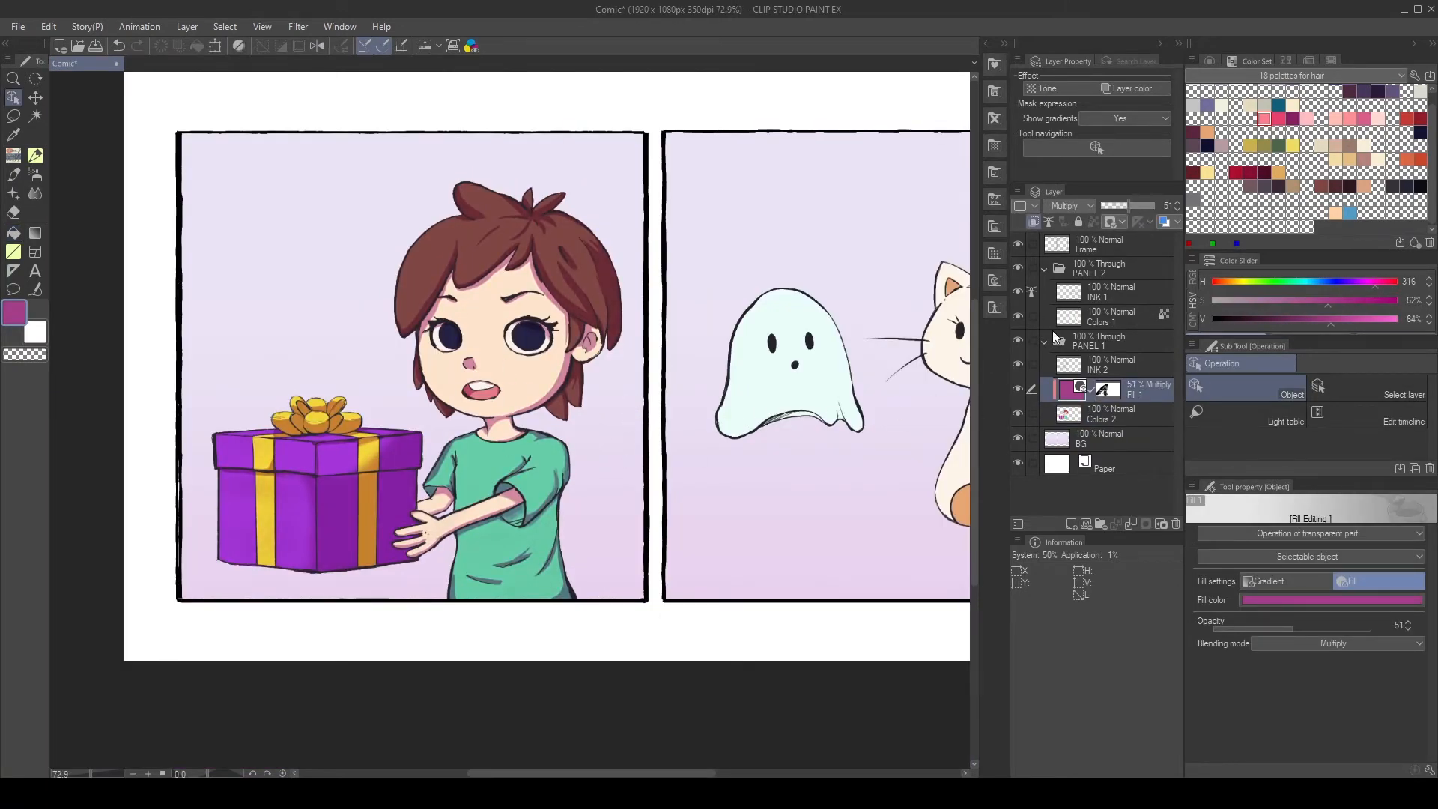
click(1071, 524)
click(1069, 205)
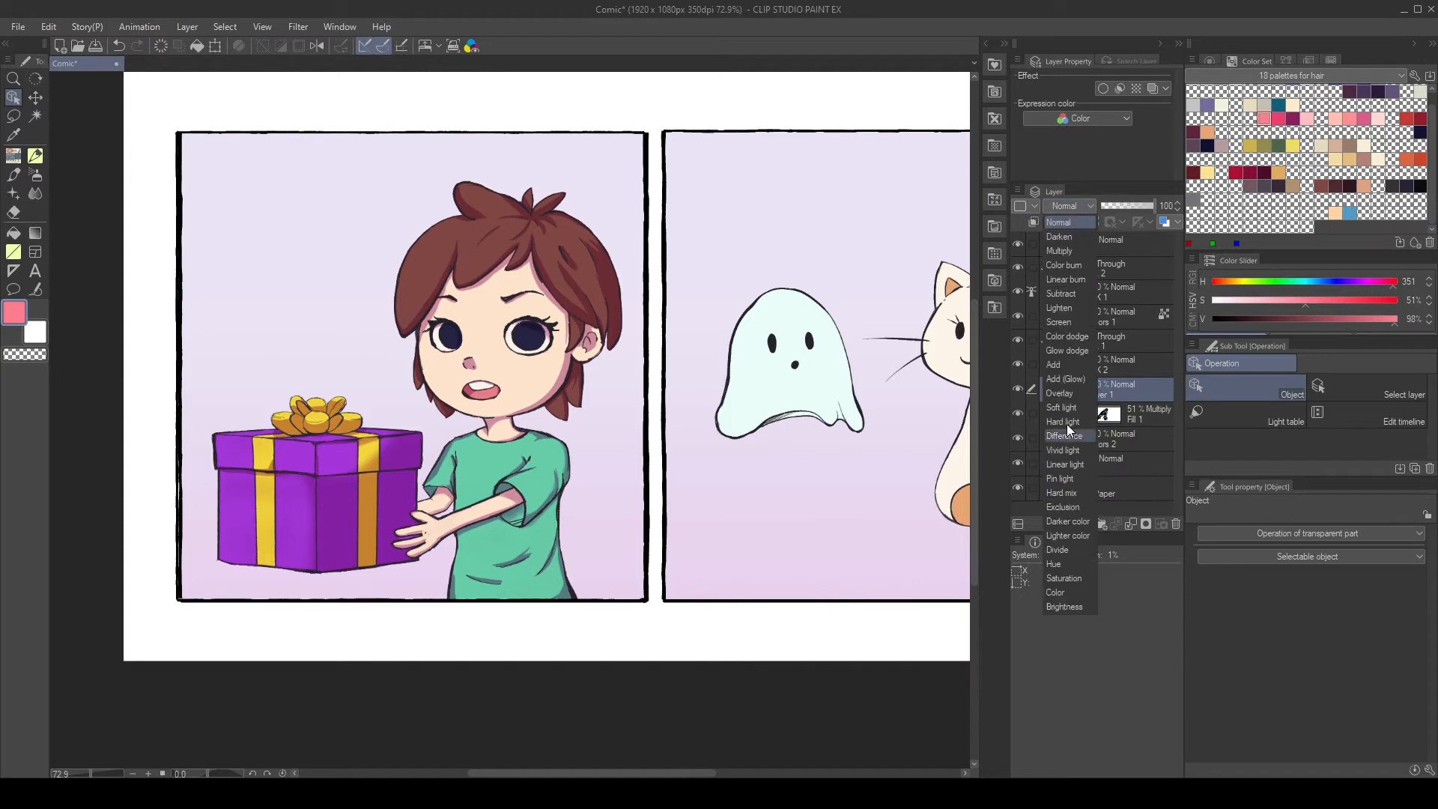
click(1070, 393)
click(1035, 222)
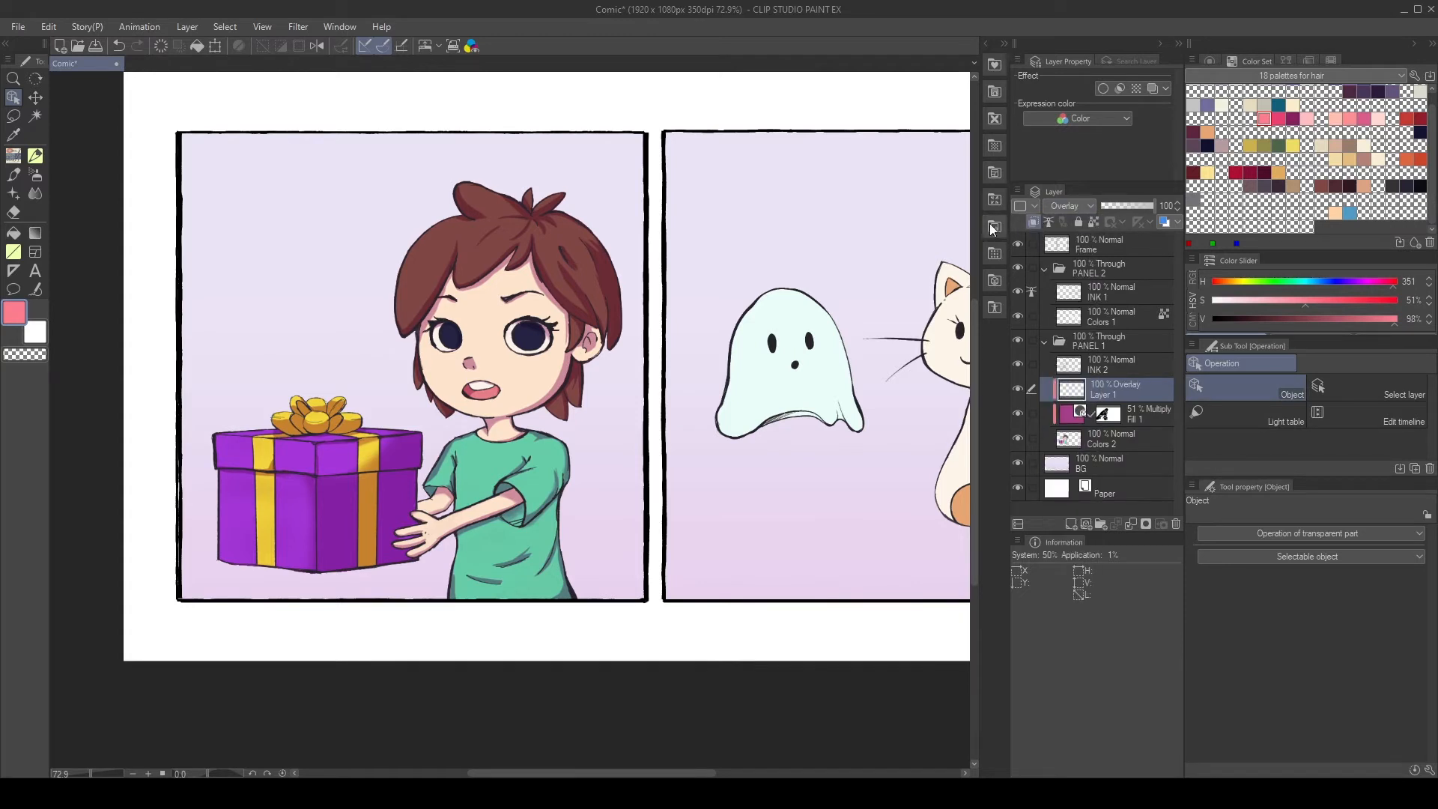
- Brush light orange (H 31, S 36, V 100) over the hair and gift box on the Overlay layer using MB Soft Round at size 600
alt+click(566, 239)
click(1334, 212)
key(b)
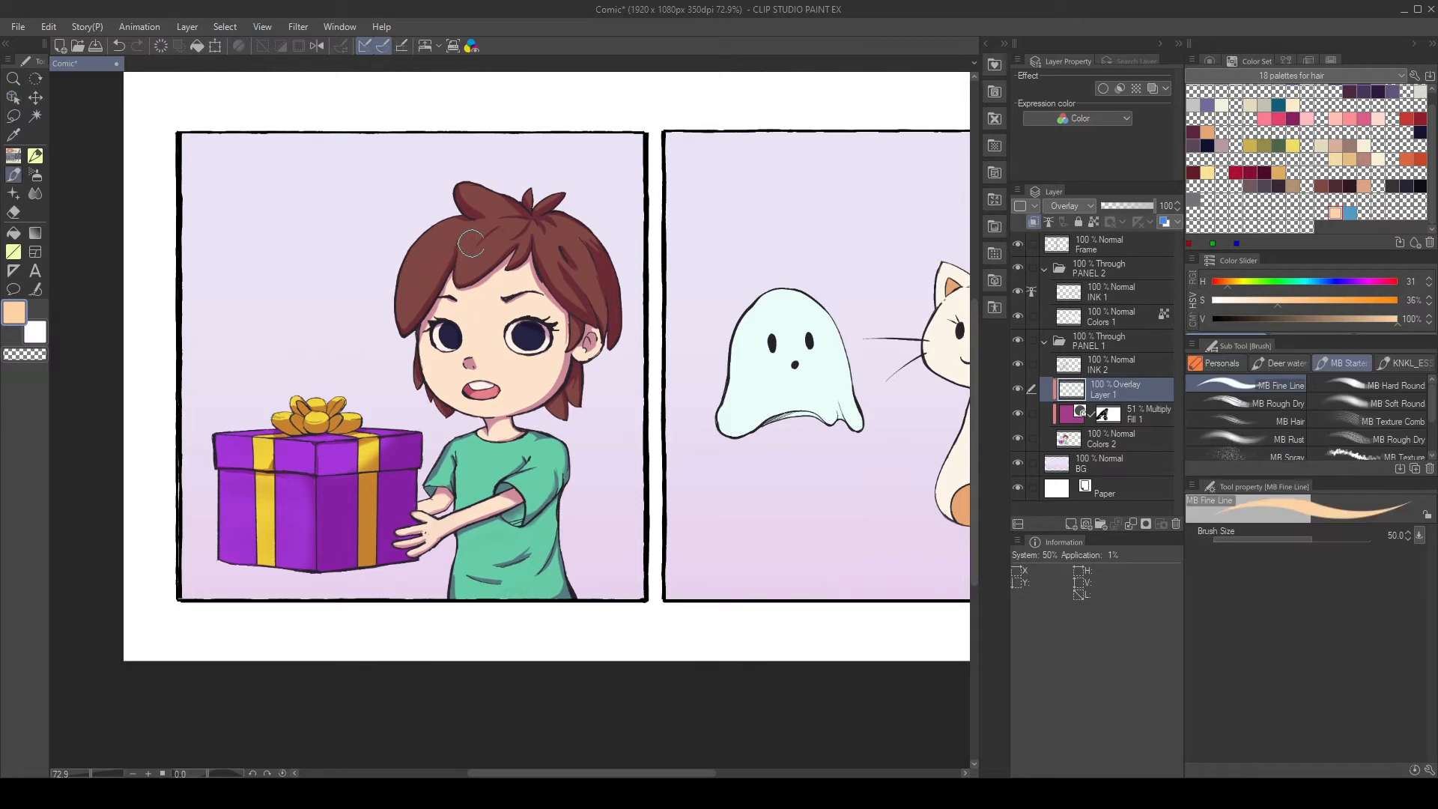
click(1390, 399)
key(bracketright)
key(bracketright)
key(bracketright)
key(bracketright)
key(bracketright)
key(bracketright)
key(bracketright)
key(bracketright)
key(bracketright)
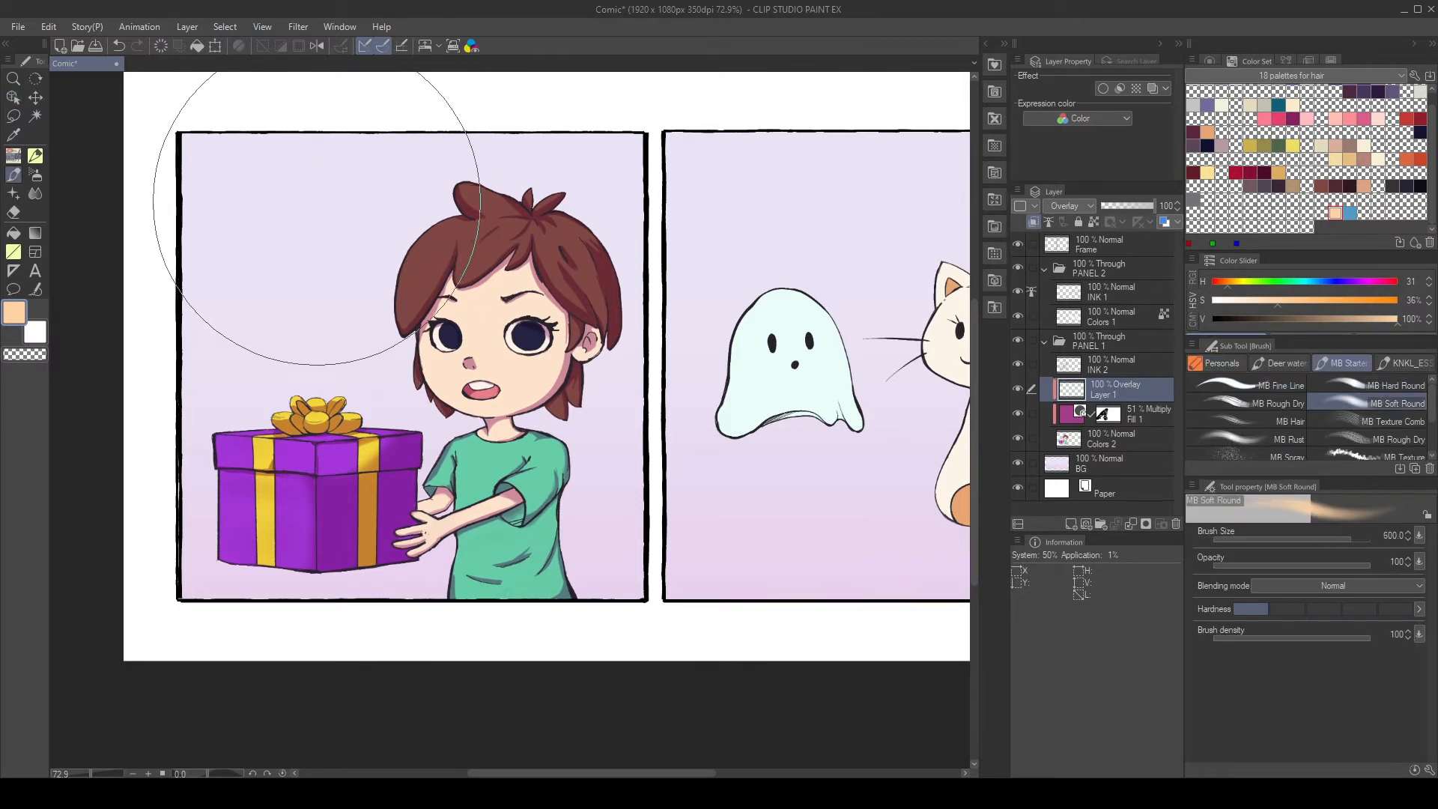
drag(352, 206, 305, 205)
key(ctrl+z)
drag(479, 200, 408, 210)
drag(531, 221, 590, 288)
mouse_move(202, 416)
mouse_down()
mouse_move(257, 417)
mouse_move(225, 451)
mouse_up()
- Brush soft light orange highlights onto the shirt's front and lower part with MB Soft Round, starting at size 120
key(bracketleft)
key(bracketleft)
key(bracketleft)
key(bracketleft)
key(bracketleft)
key(bracketleft)
key(bracketleft)
key(bracketleft)
key(bracketleft)
key(bracketleft)
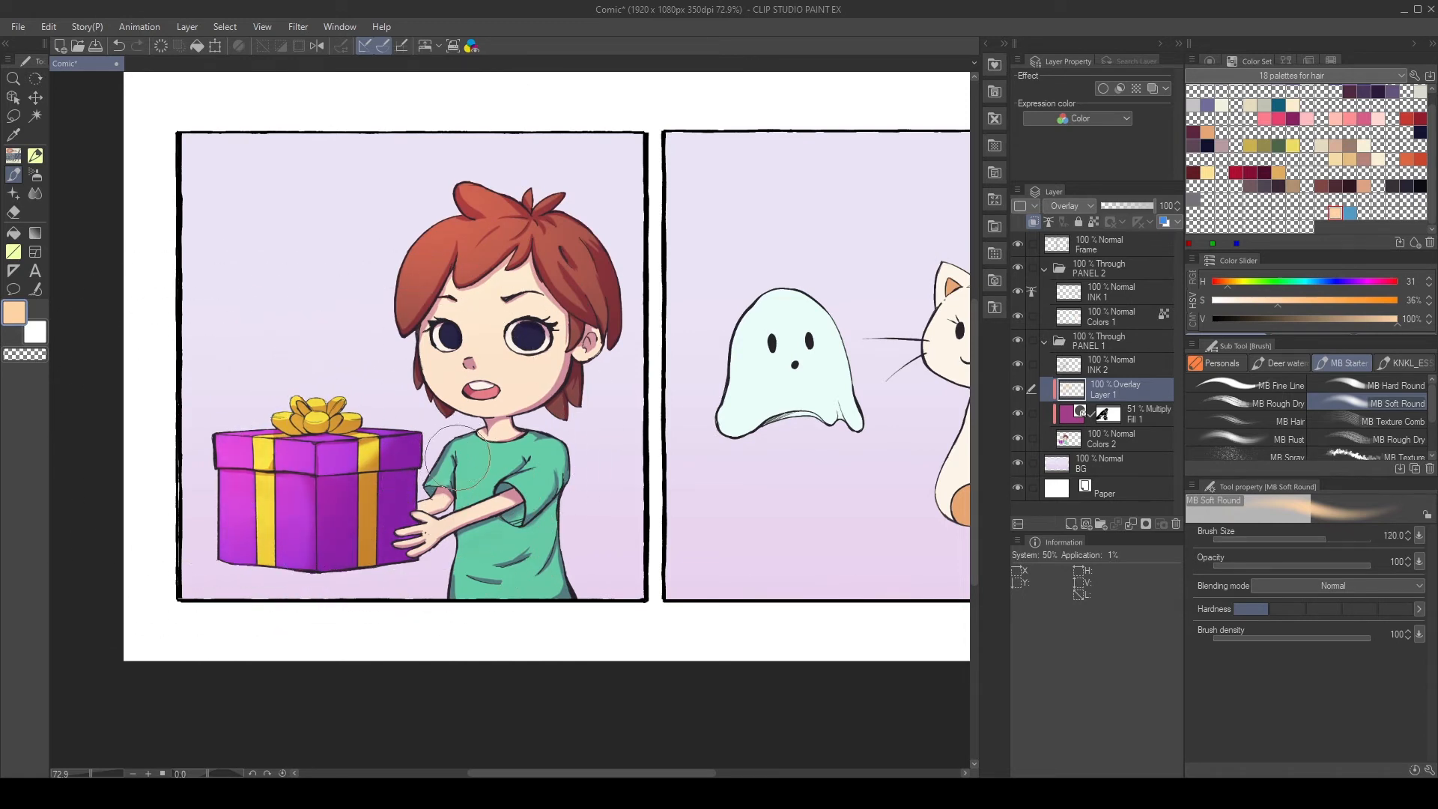
mouse_move(538, 482)
mouse_down()
mouse_move(544, 456)
mouse_move(475, 474)
mouse_up()
key(bracketright)
key(bracketright)
drag(503, 544, 489, 545)
mouse_move(492, 598)
mouse_down()
mouse_move(538, 593)
mouse_move(476, 593)
mouse_up()
- Brush small light orange highlights into the hair locks and the eyes with MB Soft Round, ending at size 20
key(bracketleft)
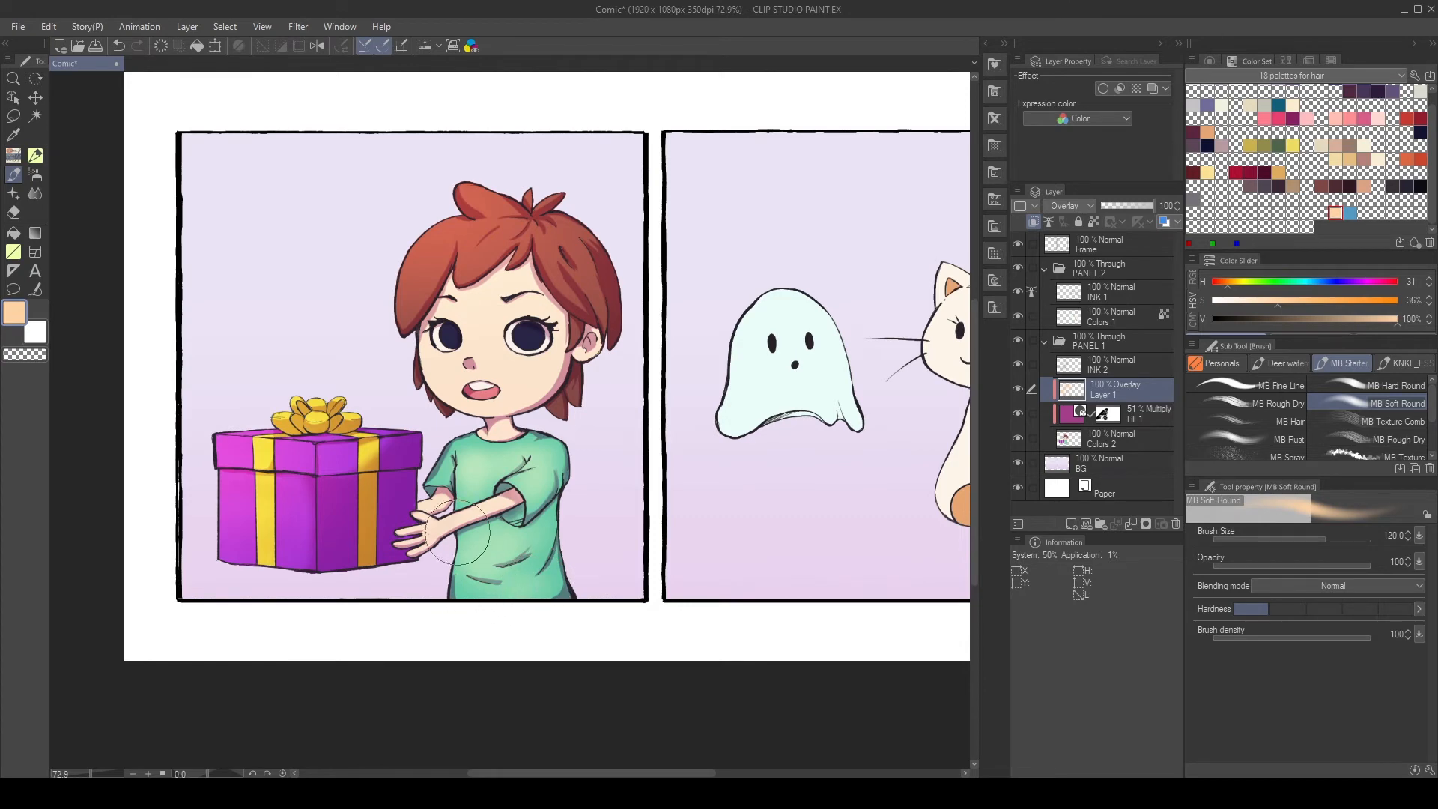
key(bracketleft)
key(bracketleft)
key(bracketleft)
key(bracketleft)
scroll(471, 332, up, 4)
drag(402, 270, 550, 195)
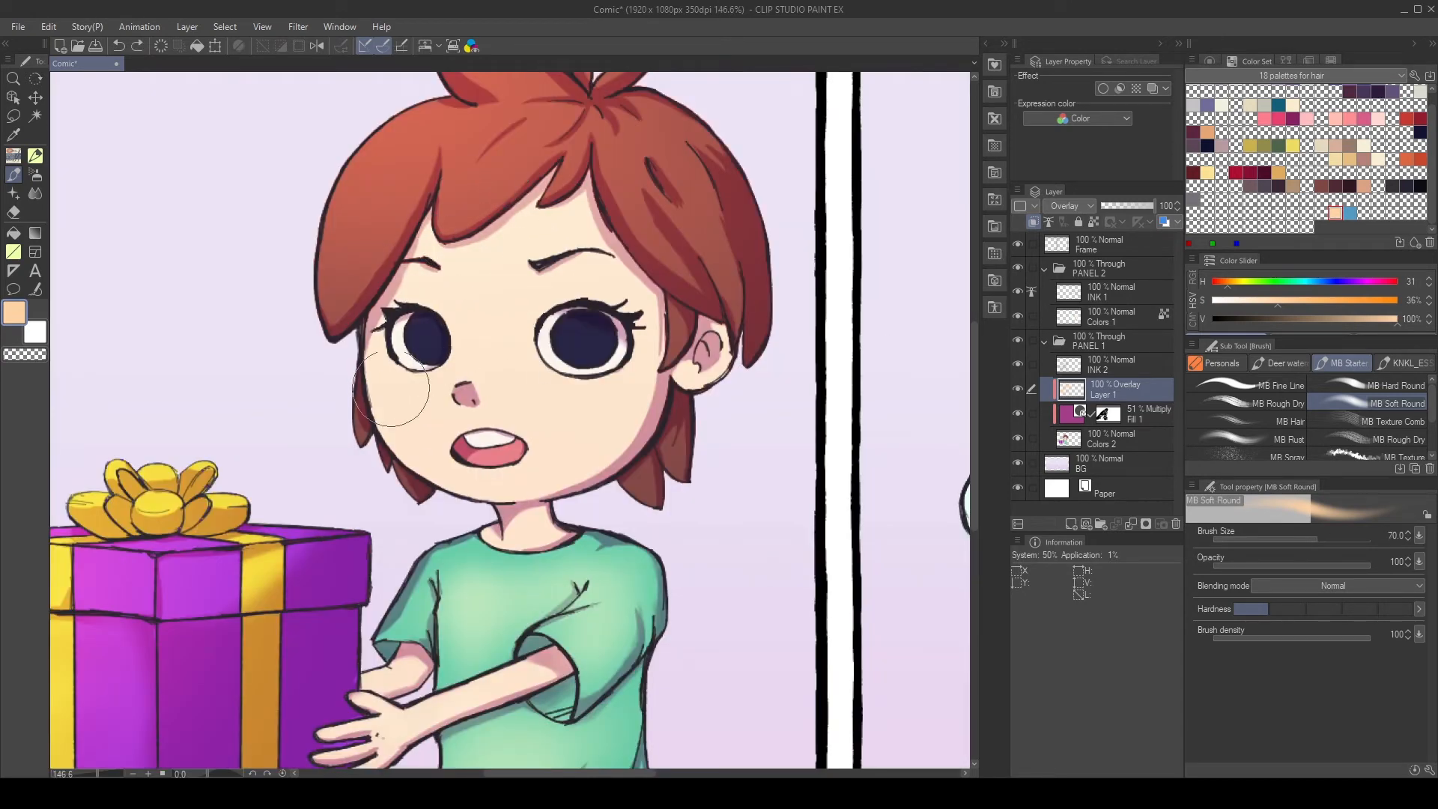
key(bracketleft)
key(bracketleft)
key(bracketleft)
key(bracketleft)
key(bracketleft)
key(bracketleft)
key(bracketleft)
key(ctrl+z)
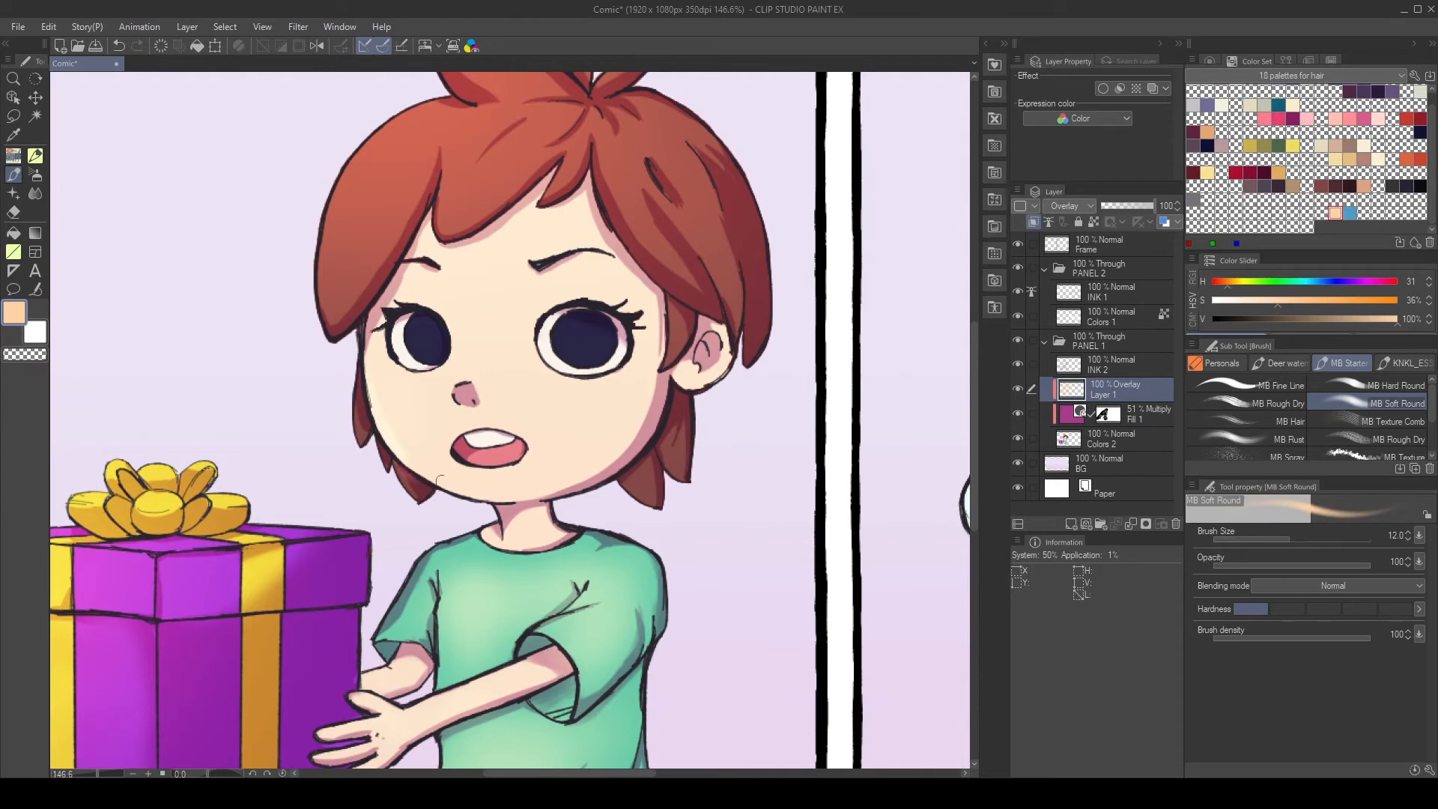
drag(385, 180, 317, 320)
key(bracketright)
key(bracketright)
key(bracketright)
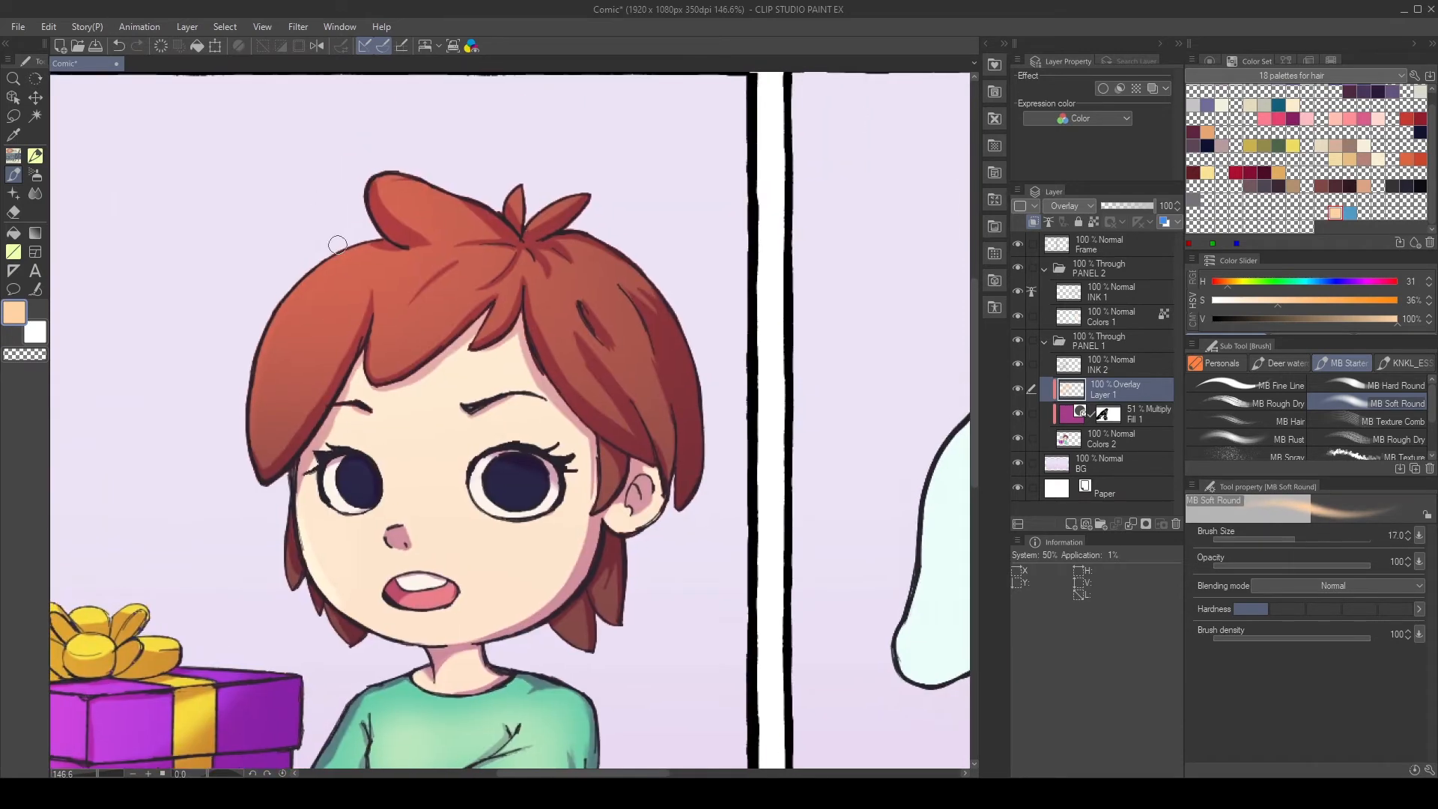
drag(399, 189, 408, 201)
mouse_move(567, 344)
mouse_down()
mouse_move(588, 322)
mouse_move(561, 301)
mouse_move(620, 304)
mouse_up()
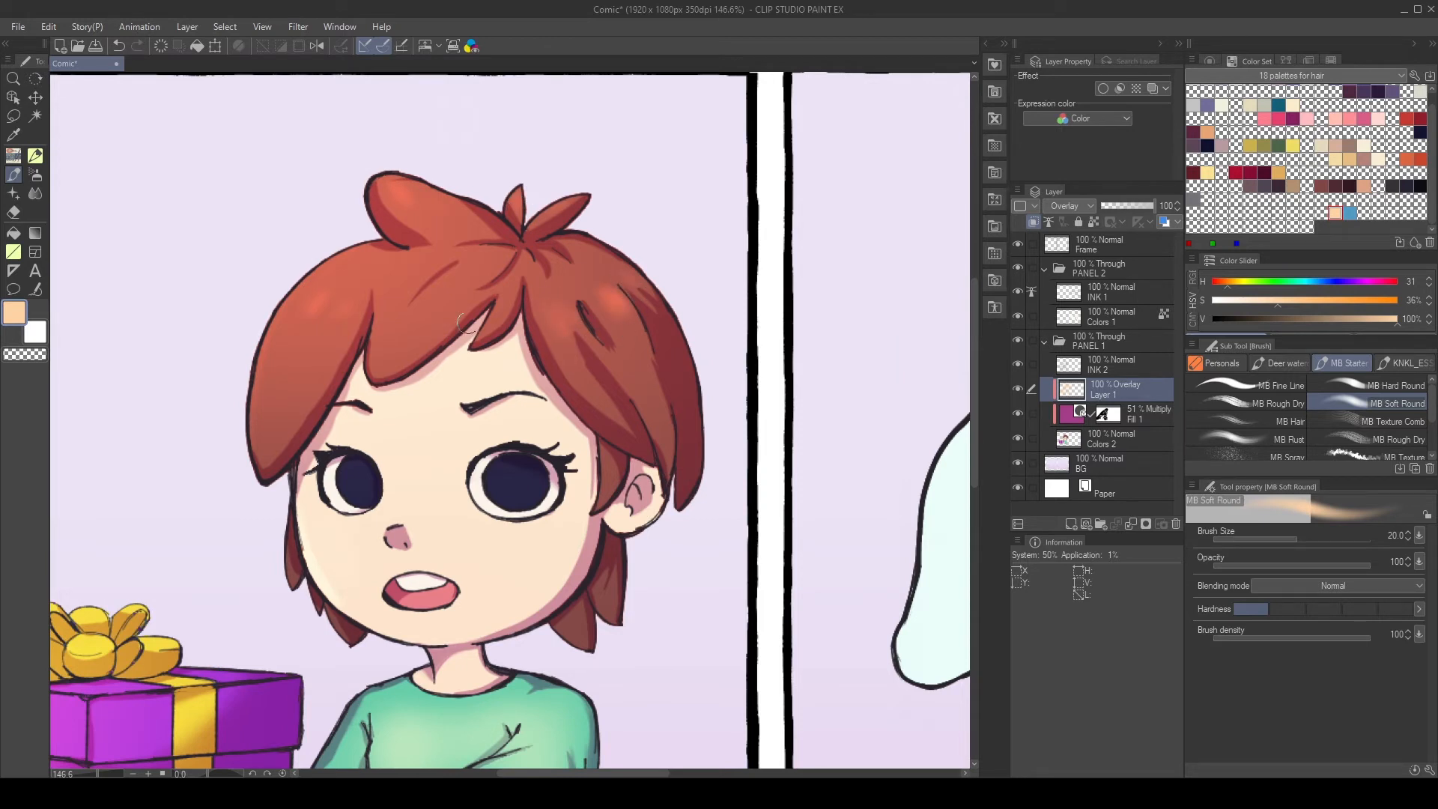
drag(272, 324, 286, 316)
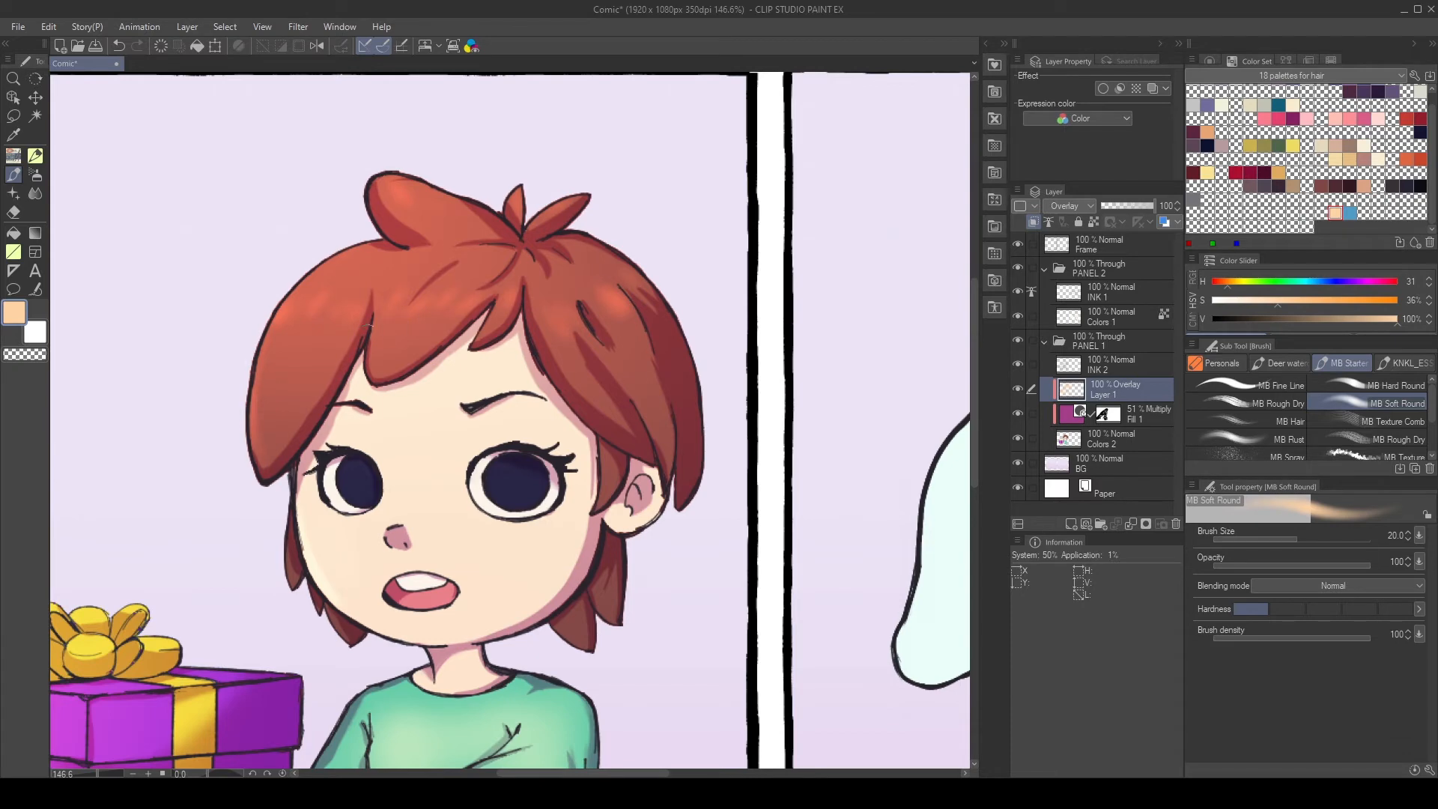
scroll(367, 478, up, 2)
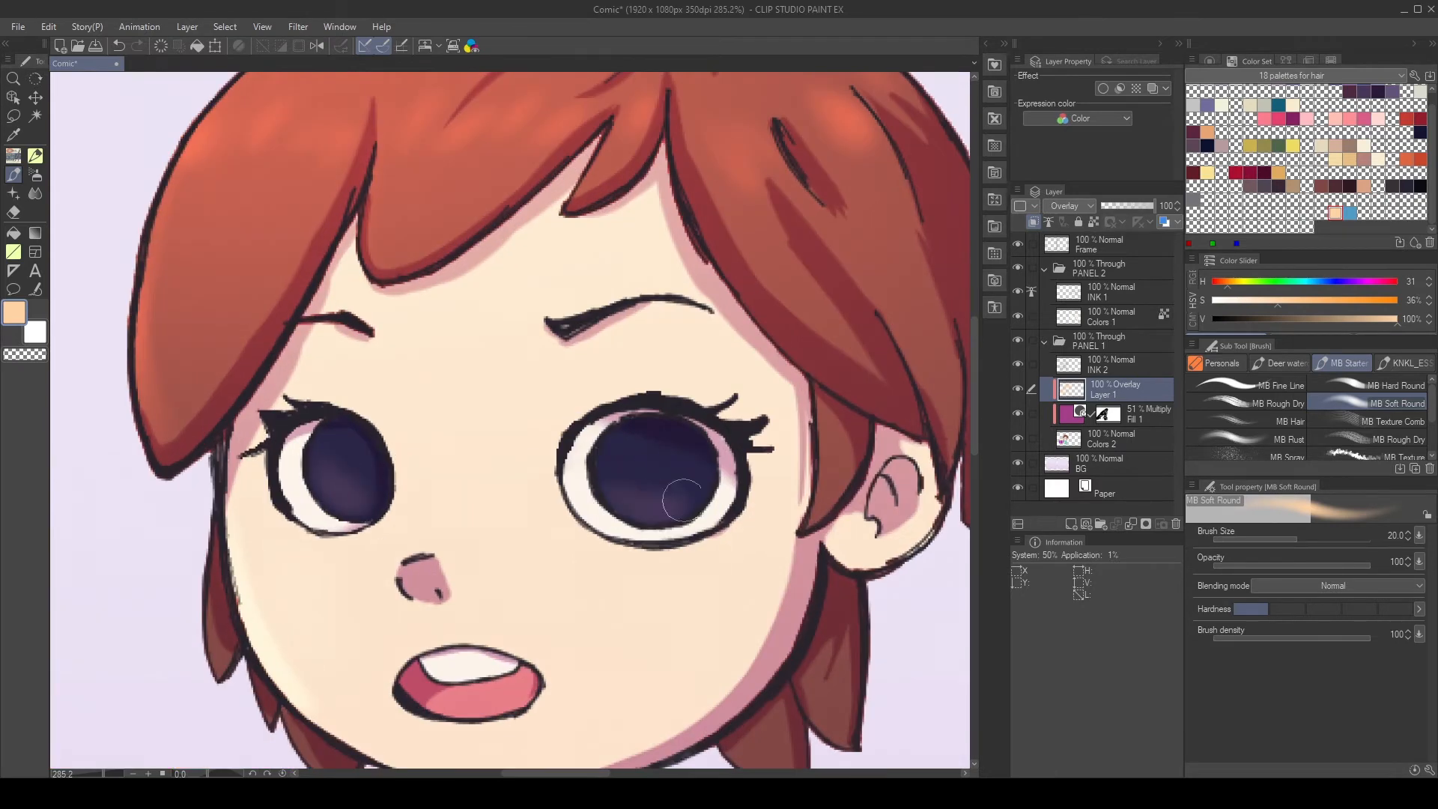
scroll(499, 532, down, 5)
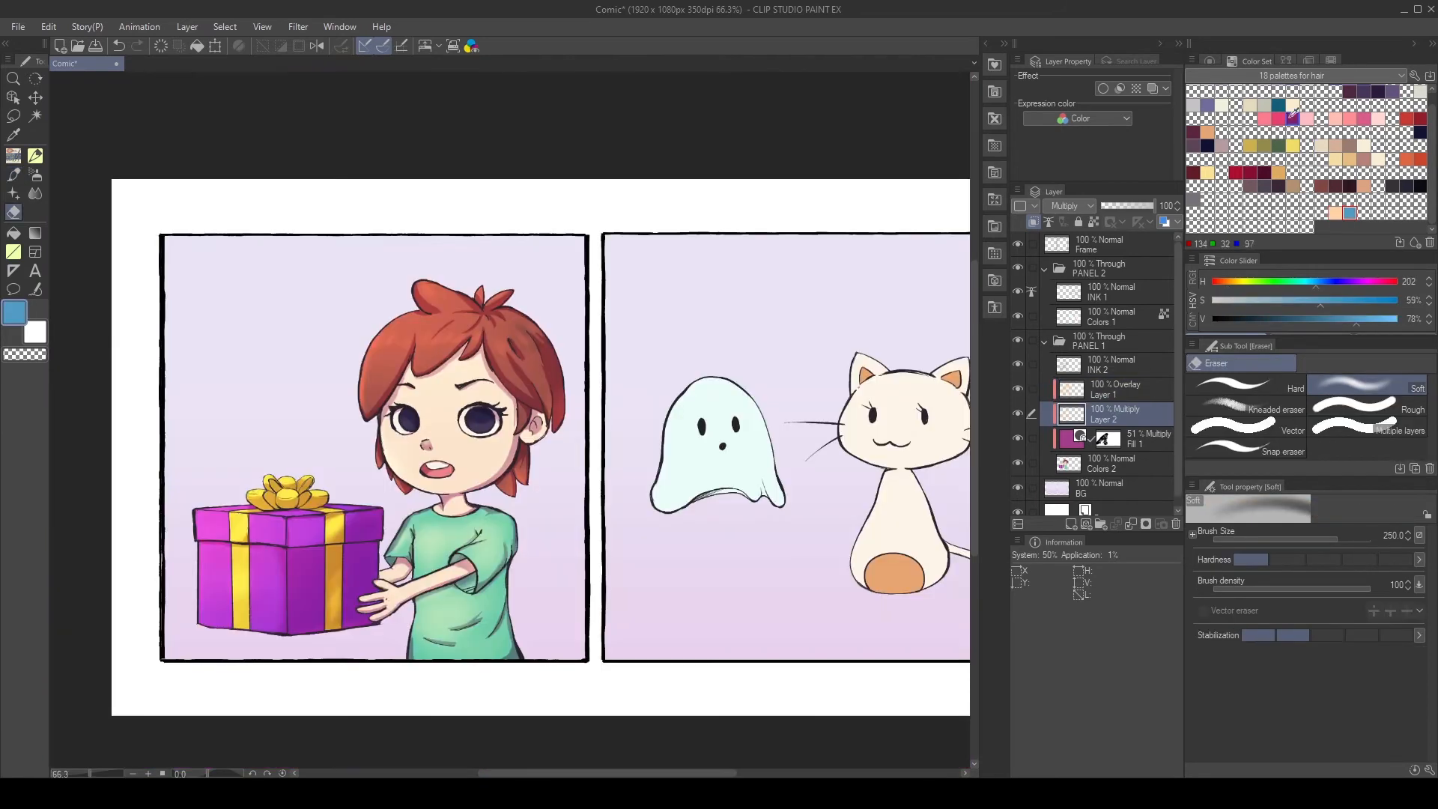
- Shade the gift box with a soft muted violet-blue (H 241, S 29, V 60) on the clipped Multiply Layer 2
click(1207, 104)
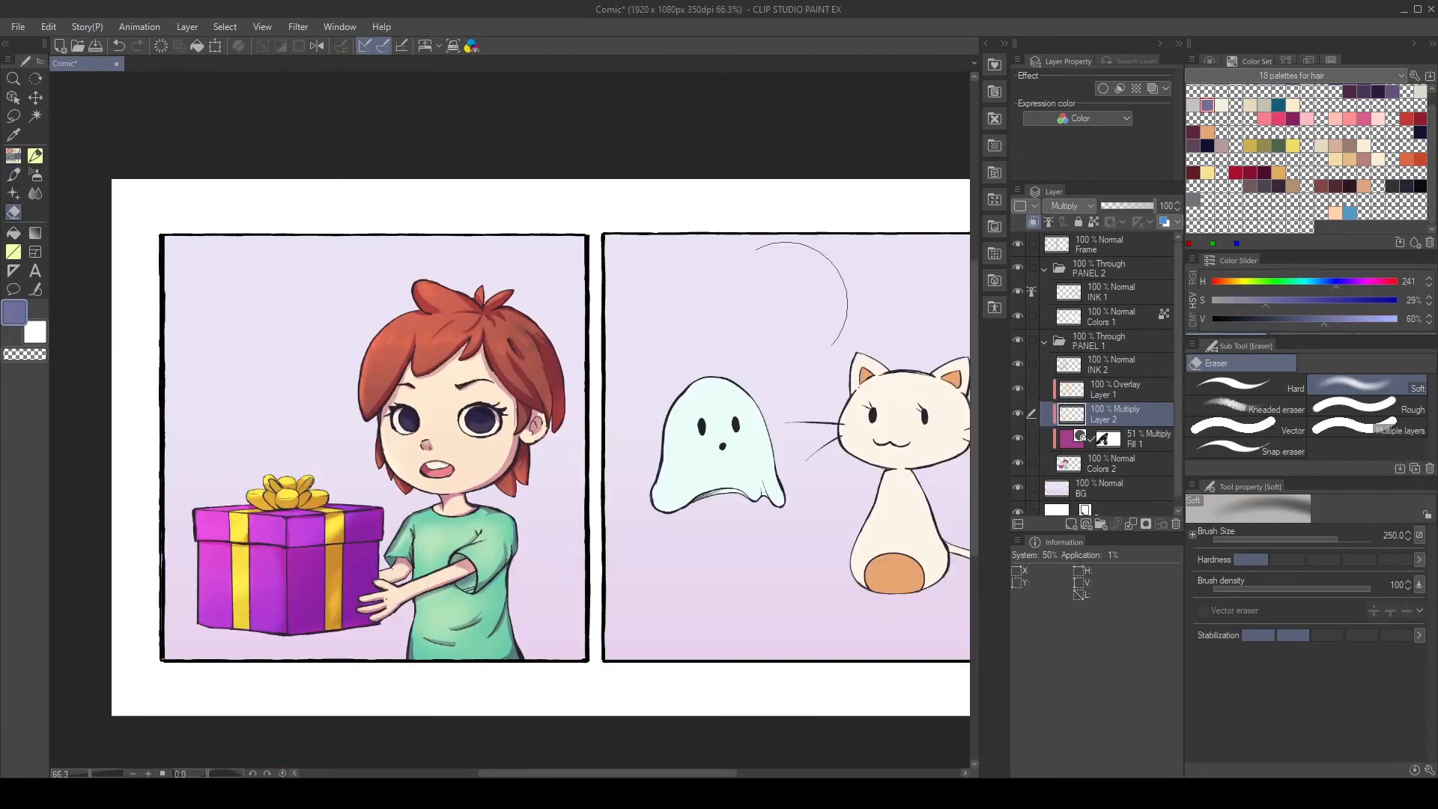
key(b)
key(bracketright)
key(bracketright)
key(bracketright)
key(bracketright)
key(bracketright)
mouse_move(480, 641)
mouse_down()
mouse_move(458, 667)
mouse_move(495, 662)
mouse_move(514, 626)
mouse_up()
key(ctrl+z)
key(bracketright)
key(bracketright)
key(bracketright)
mouse_move(391, 533)
mouse_down()
mouse_move(387, 566)
mouse_move(348, 564)
mouse_up()
- Brush muted teal shading (H 185, S 35, V 50) onto the gift box's right side with MB Soft Round at size 100
key(bracketleft)
key(bracketleft)
key(bracketleft)
key(bracketleft)
key(bracketleft)
key(bracketleft)
key(bracketleft)
key(bracketleft)
key(bracketleft)
key(bracketleft)
key(bracketleft)
key(bracketleft)
key(bracketleft)
key(bracketleft)
key(bracketleft)
key(bracketleft)
key(bracketleft)
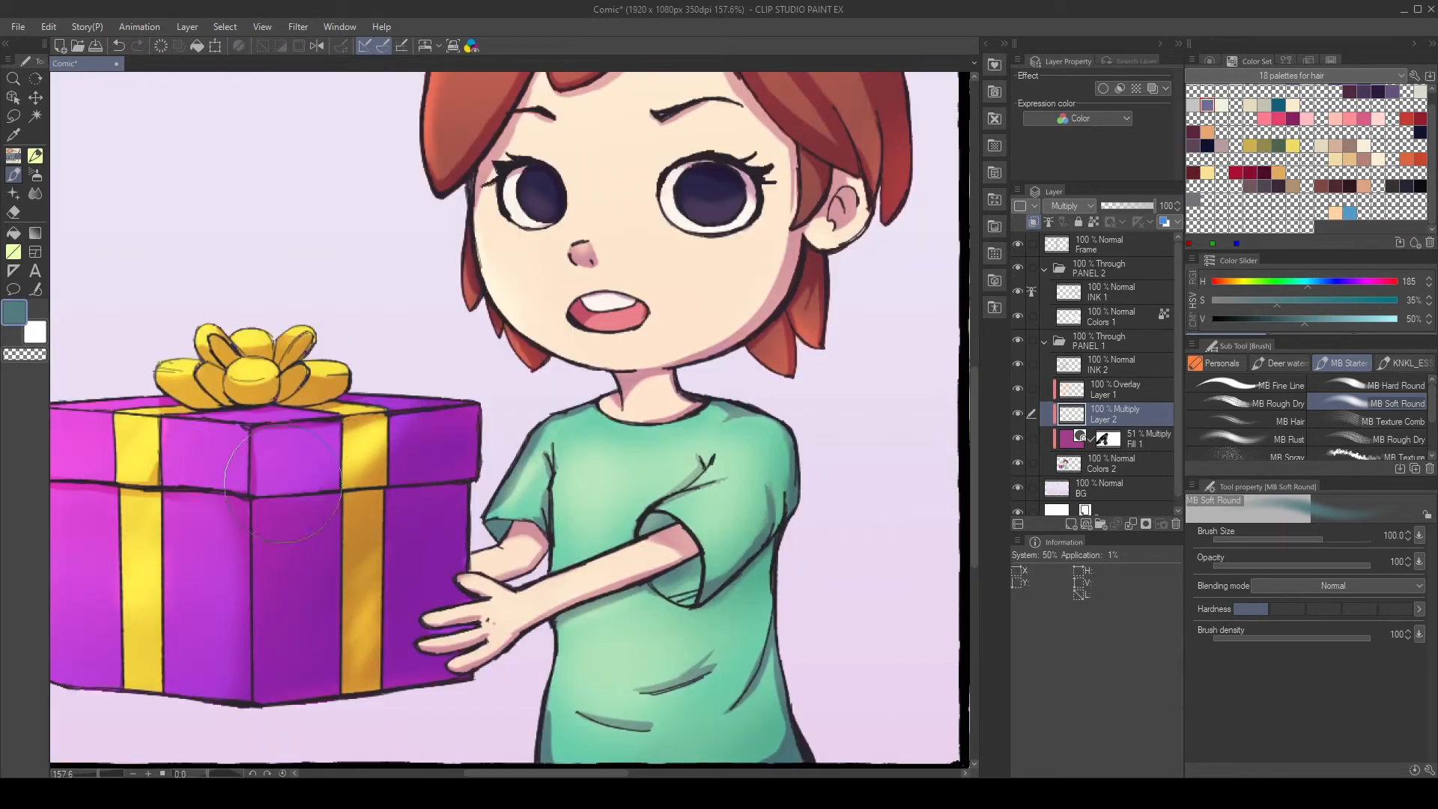
drag(438, 484, 345, 498)
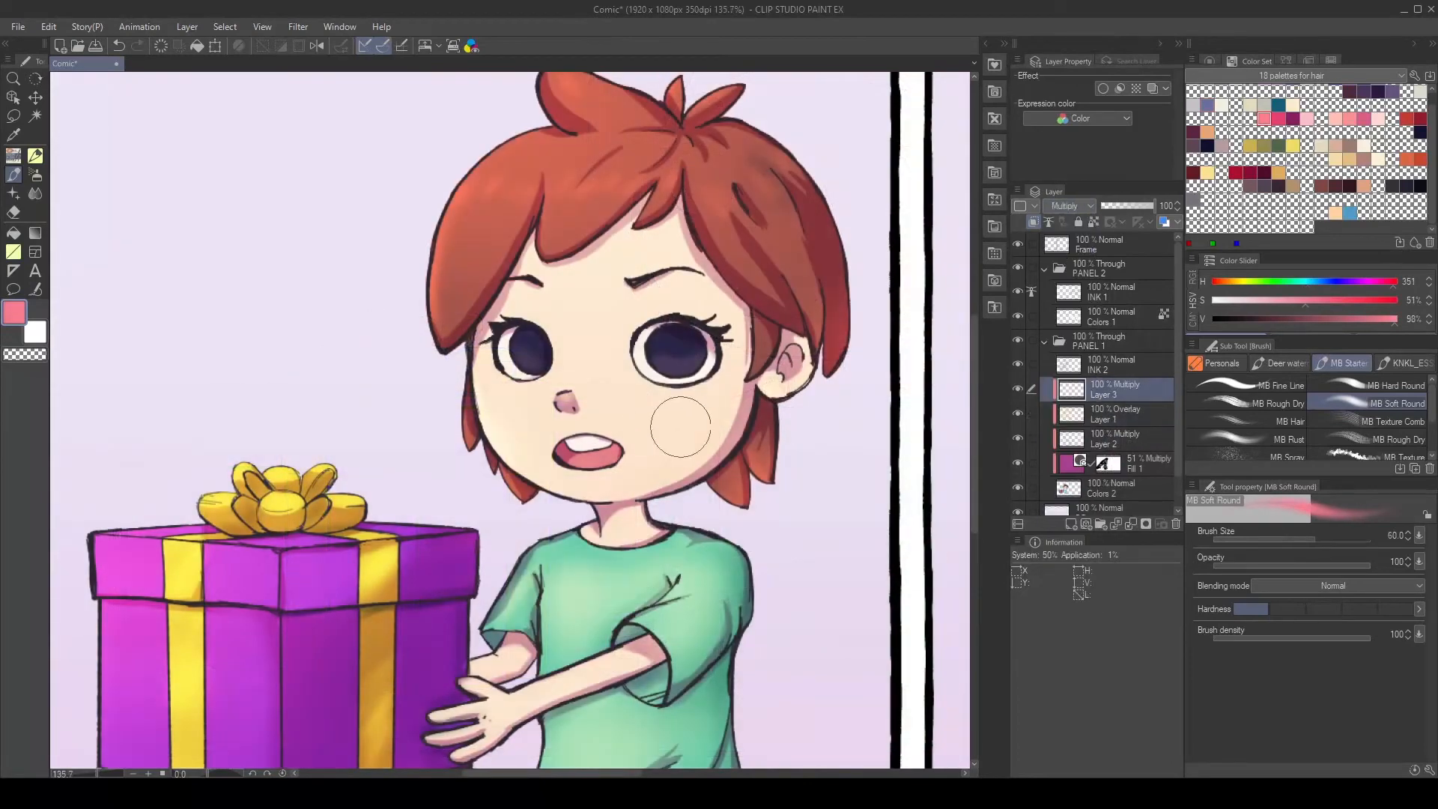
- Brush pink blush (H 351, S 51, V 98) onto both cheeks on the clipped Multiply Layer 3 with MB Soft Round at size 60
drag(674, 417, 682, 412)
drag(504, 413, 513, 419)
scroll(692, 404, down, 6)
scroll(716, 397, up, 6)
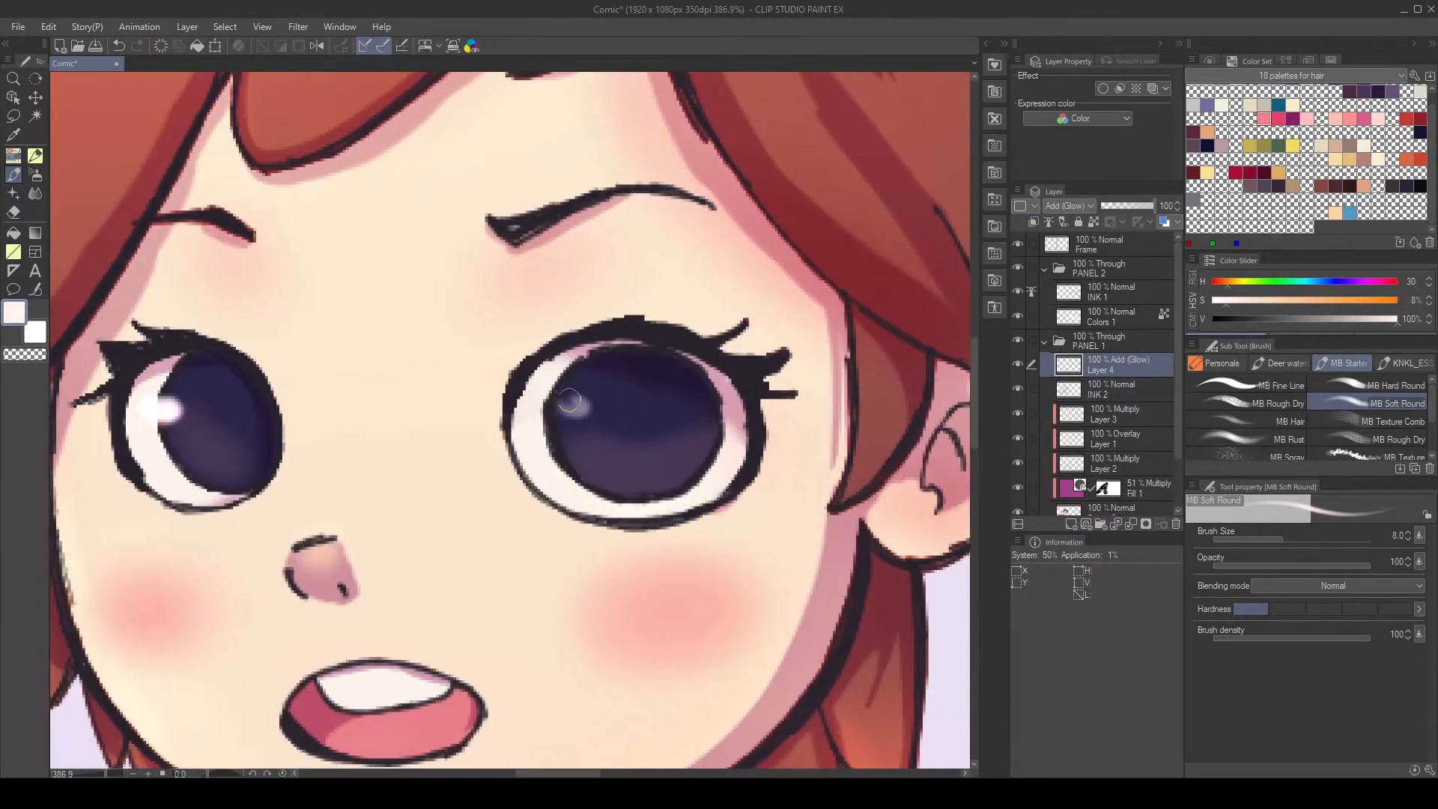
- Paint near-white highlights (H 30, S 8, V 100) in the upper and lower irises on Add (Glow) Layer 4 at size 8
drag(565, 405, 582, 408)
drag(217, 485, 267, 449)
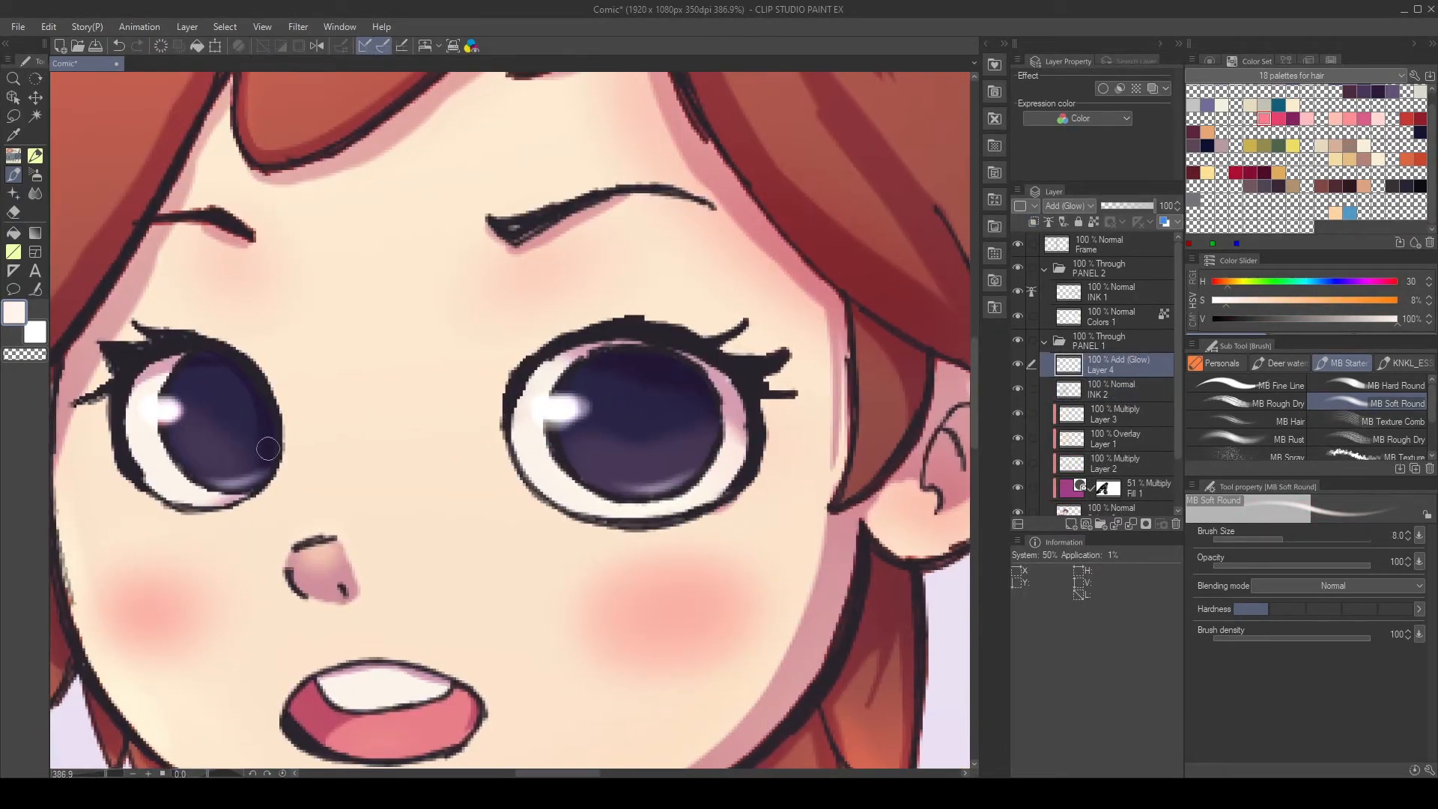
drag(692, 465, 628, 486)
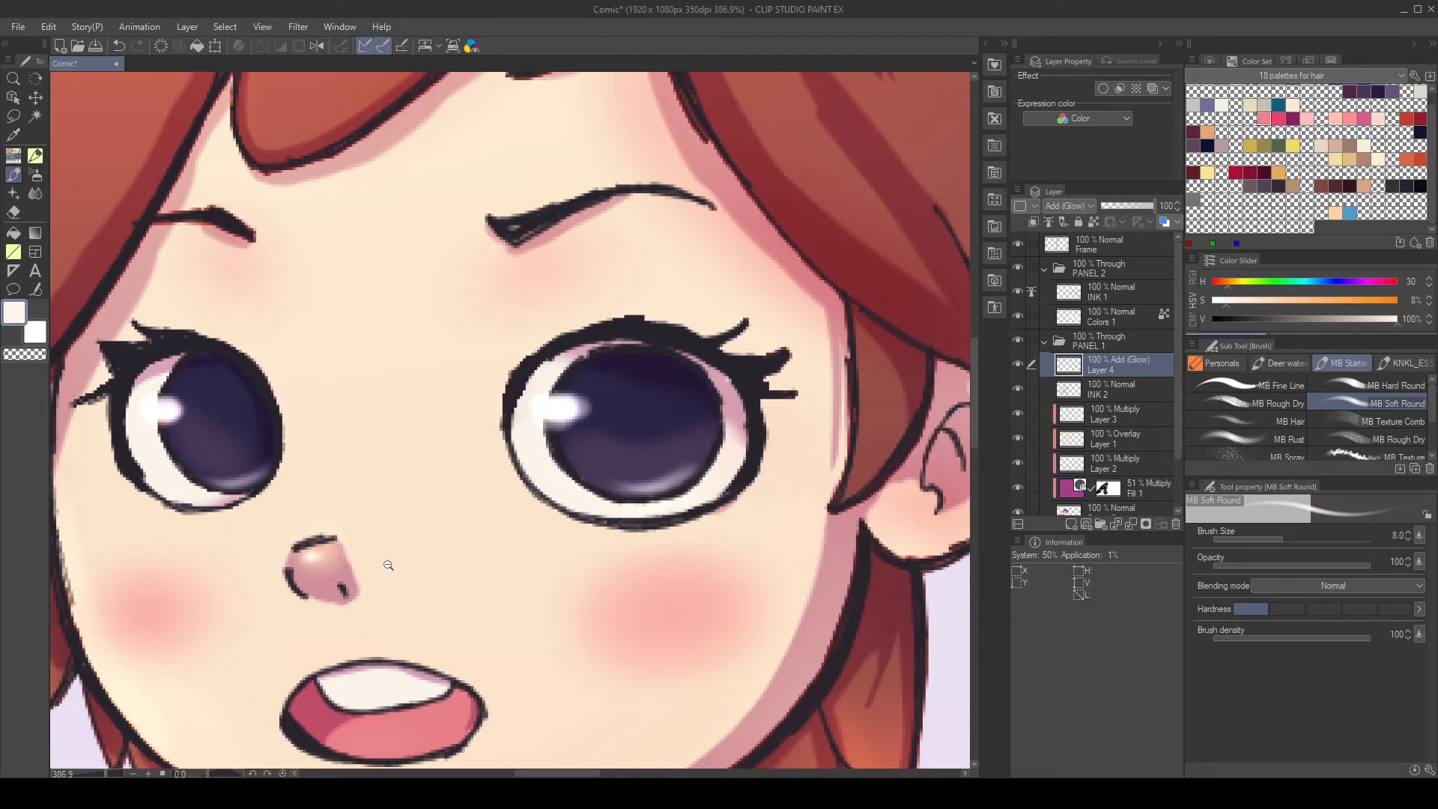
scroll(428, 296, down, 5)
- Paint fine glow highlights along the top and front hair locks on the Add (Glow) layer, redoing the front strokes
drag(466, 135, 404, 202)
drag(435, 251, 421, 272)
mouse_move(404, 247)
mouse_down()
mouse_move(359, 286)
mouse_move(268, 315)
mouse_move(236, 364)
mouse_up()
key(ctrl+z)
key(ctrl+z)
drag(289, 280, 238, 361)
key(ctrl+z)
key(ctrl+z)
drag(271, 306, 230, 374)
- Add small glow highlight strokes to the gift on the Add (Glow) layer
mouse_move(187, 479)
mouse_down()
mouse_move(234, 357)
mouse_move(616, 132)
mouse_up()
scroll(388, 279, up, 5)
drag(333, 251, 330, 277)
drag(343, 375, 335, 411)
drag(397, 172, 410, 171)
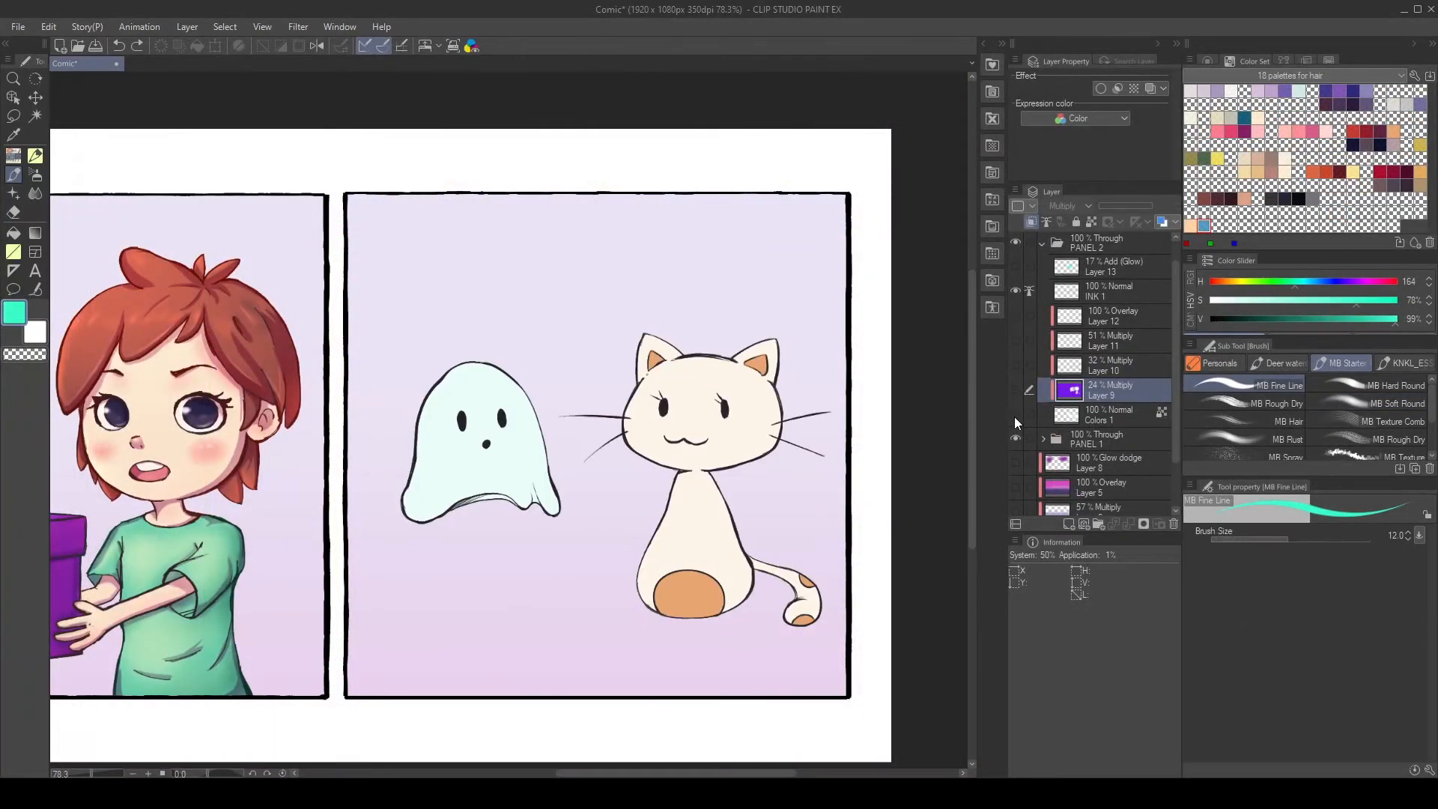
- Show Panel 2's flat colors, its clipped Multiply Layers 9, 10 and 11, and Overlay Layer 12
click(1016, 416)
click(1016, 416)
click(1017, 391)
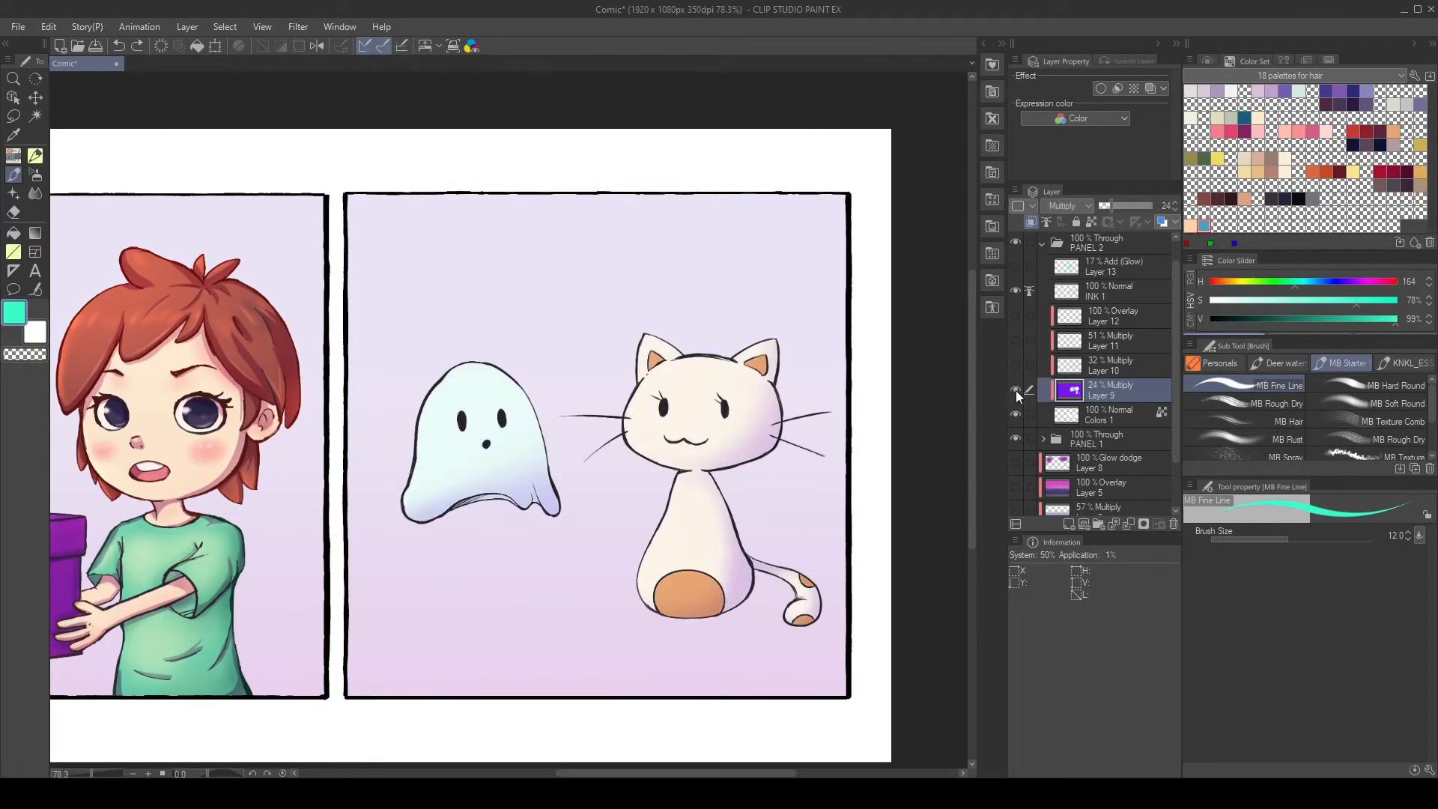
click(1016, 366)
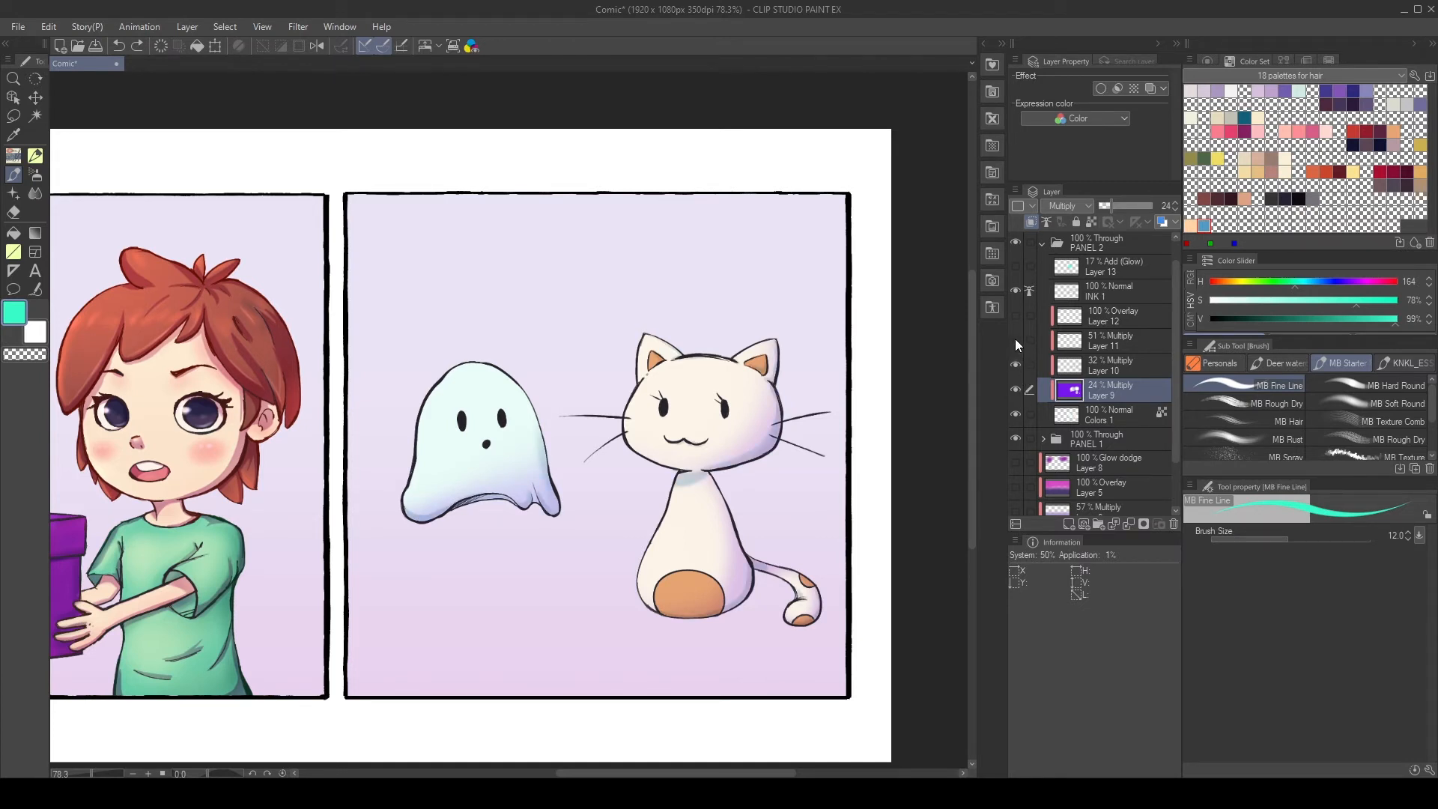
click(1016, 342)
click(1016, 317)
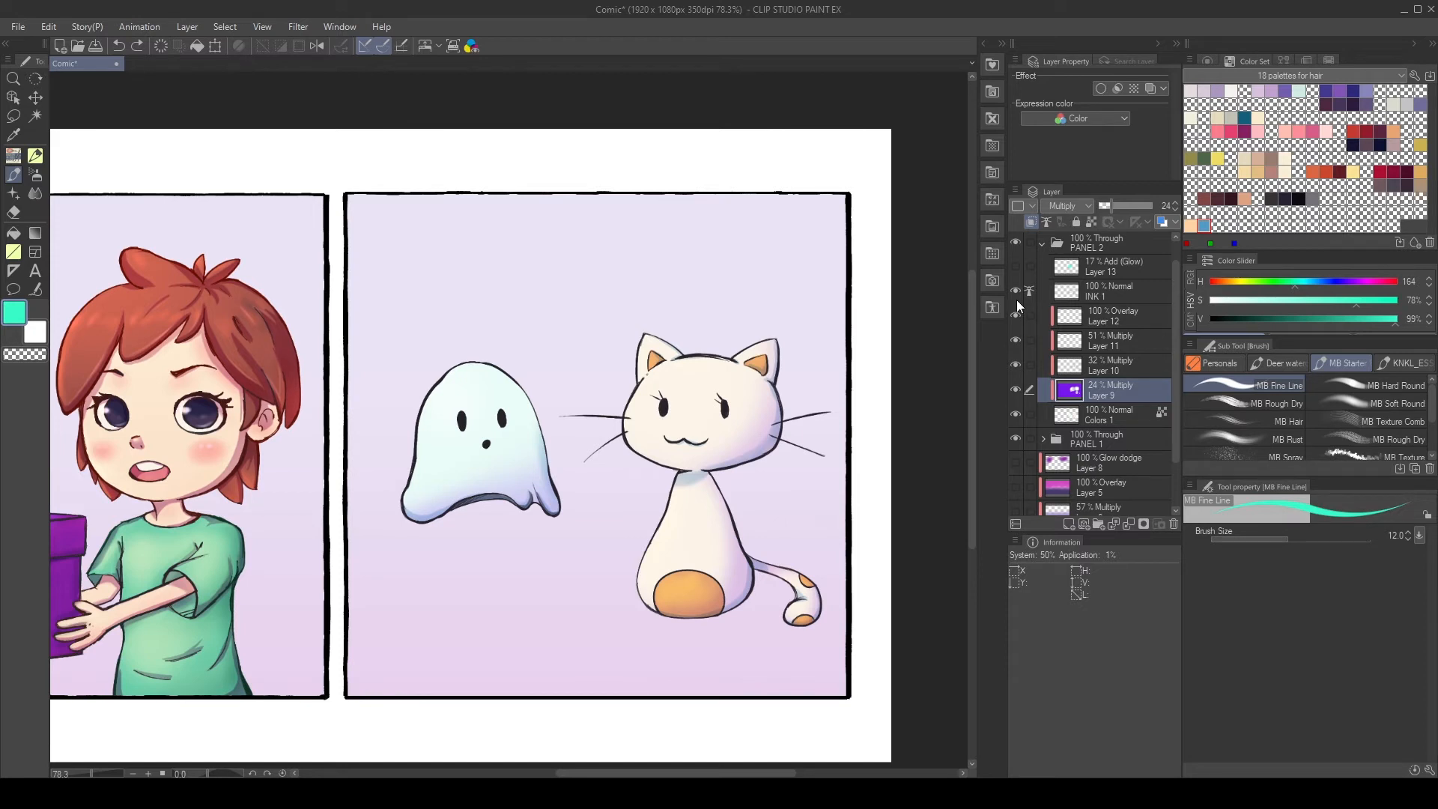
- Toggle Panel 2's ink layer for comparison and show Add (Glow) Layer 13 around the ghost
click(1015, 290)
click(1015, 291)
click(1016, 319)
click(1088, 268)
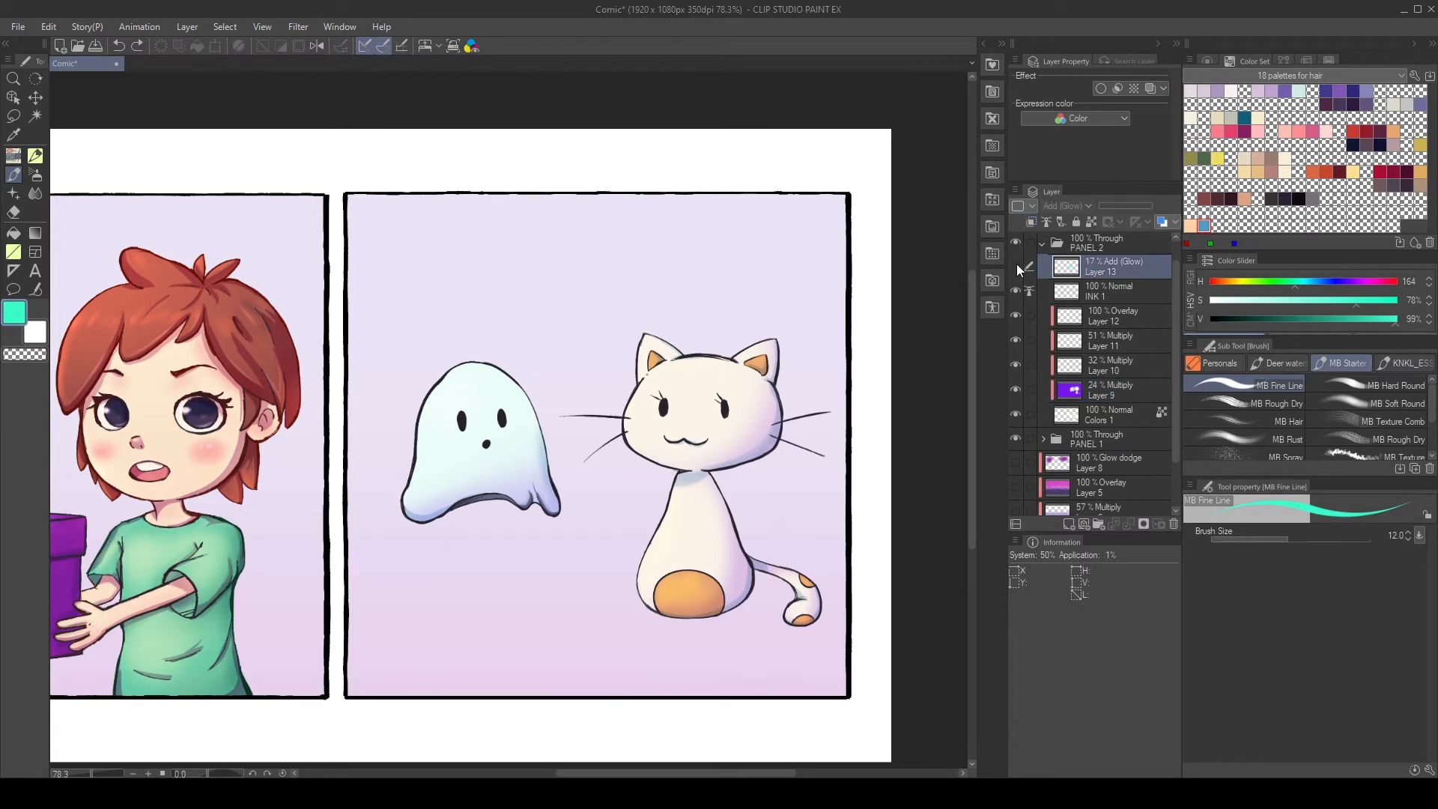
click(1015, 266)
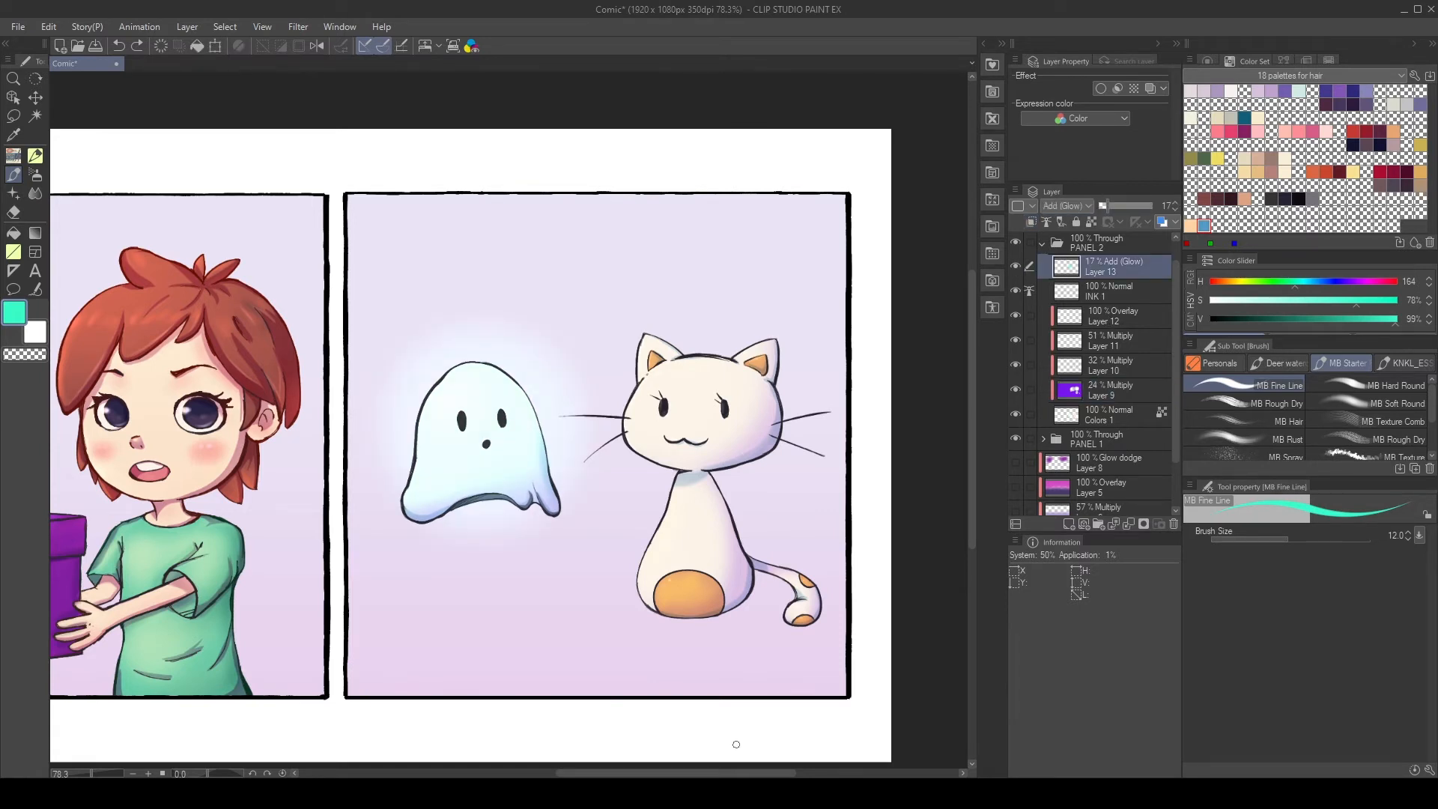
- Show the background's clipped Multiply, Overlay and Glow dodge layers and set Multiply Layer 6's opacity to 40%
scroll(1104, 401, down, 2)
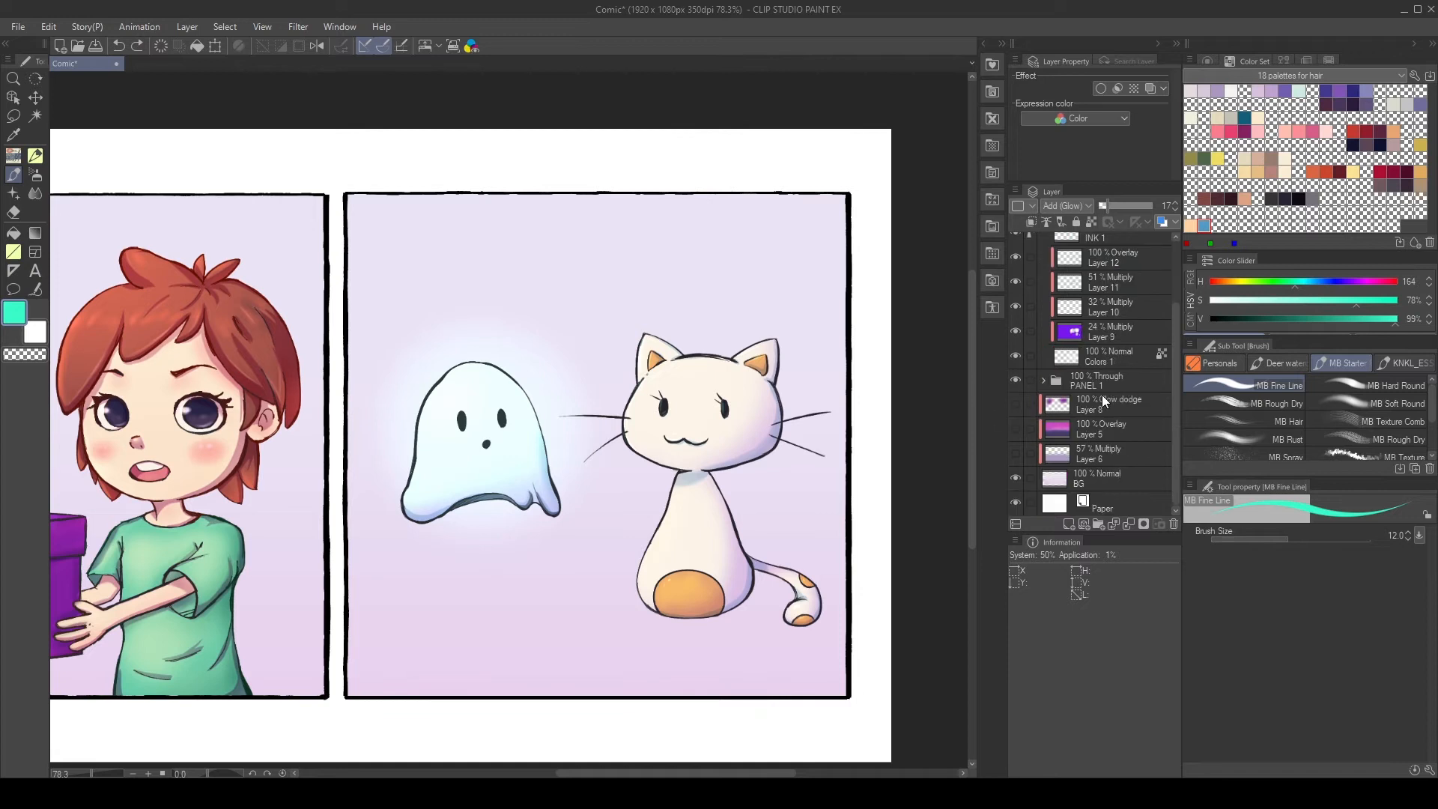
click(1083, 478)
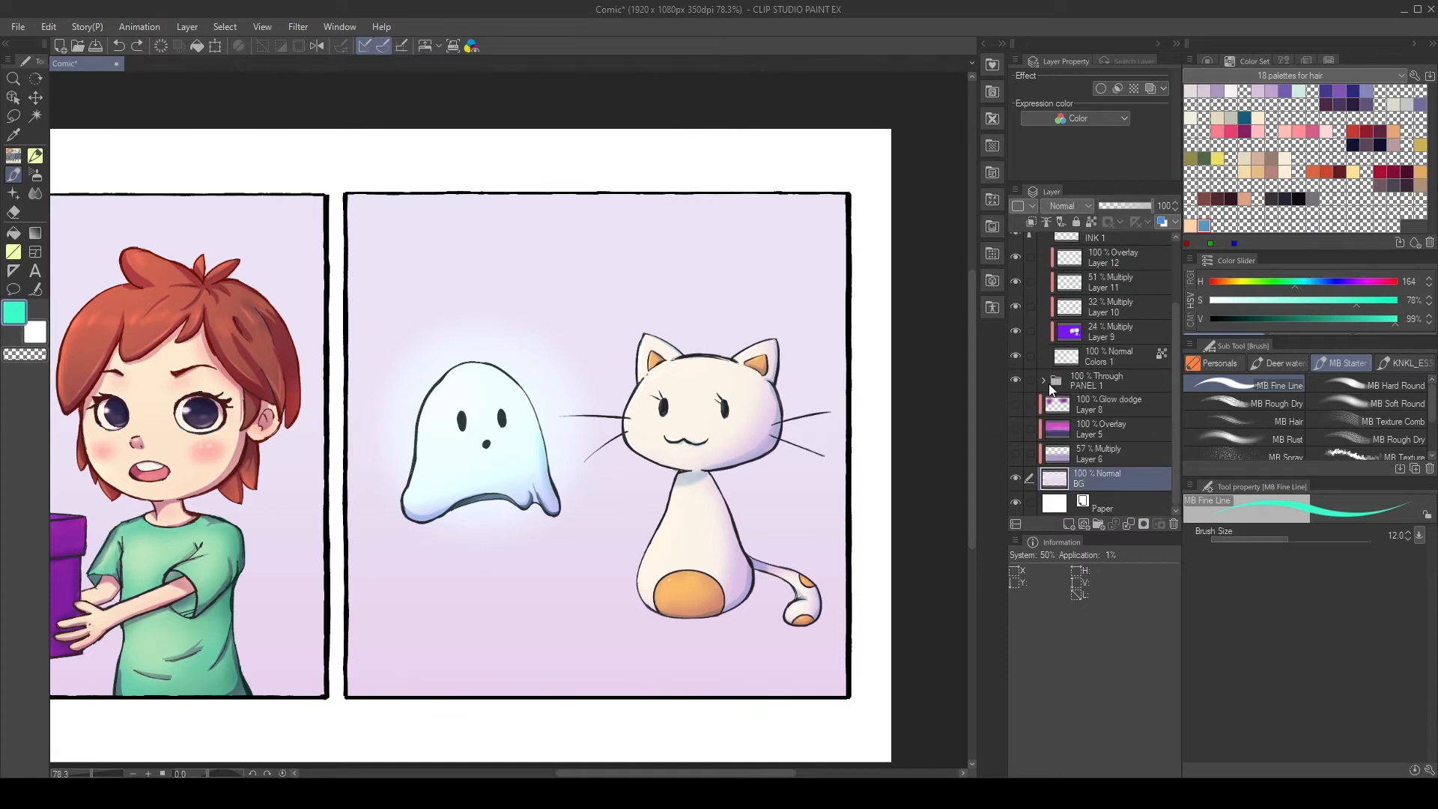
key(ctrl+0)
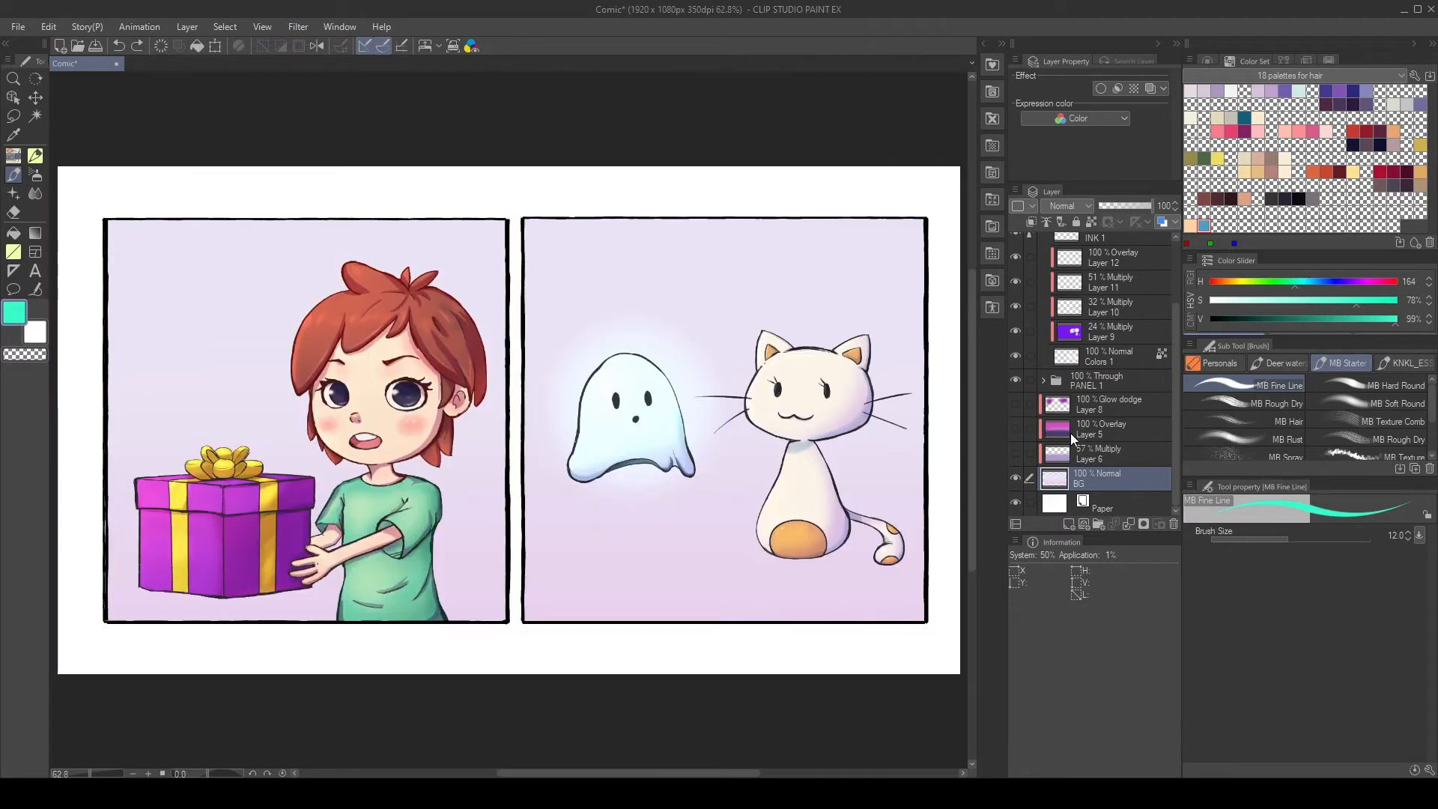
click(1016, 448)
click(1015, 431)
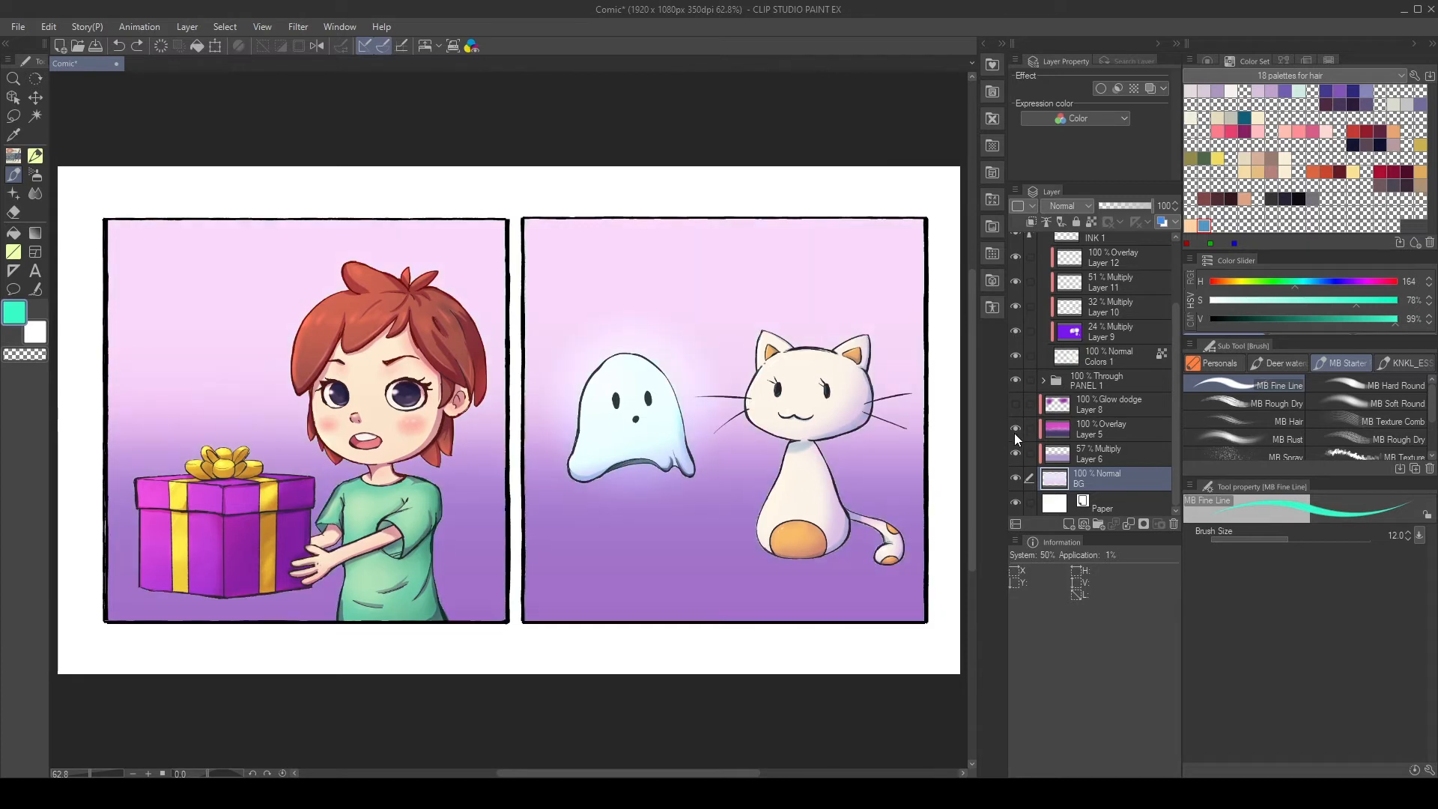
click(1014, 404)
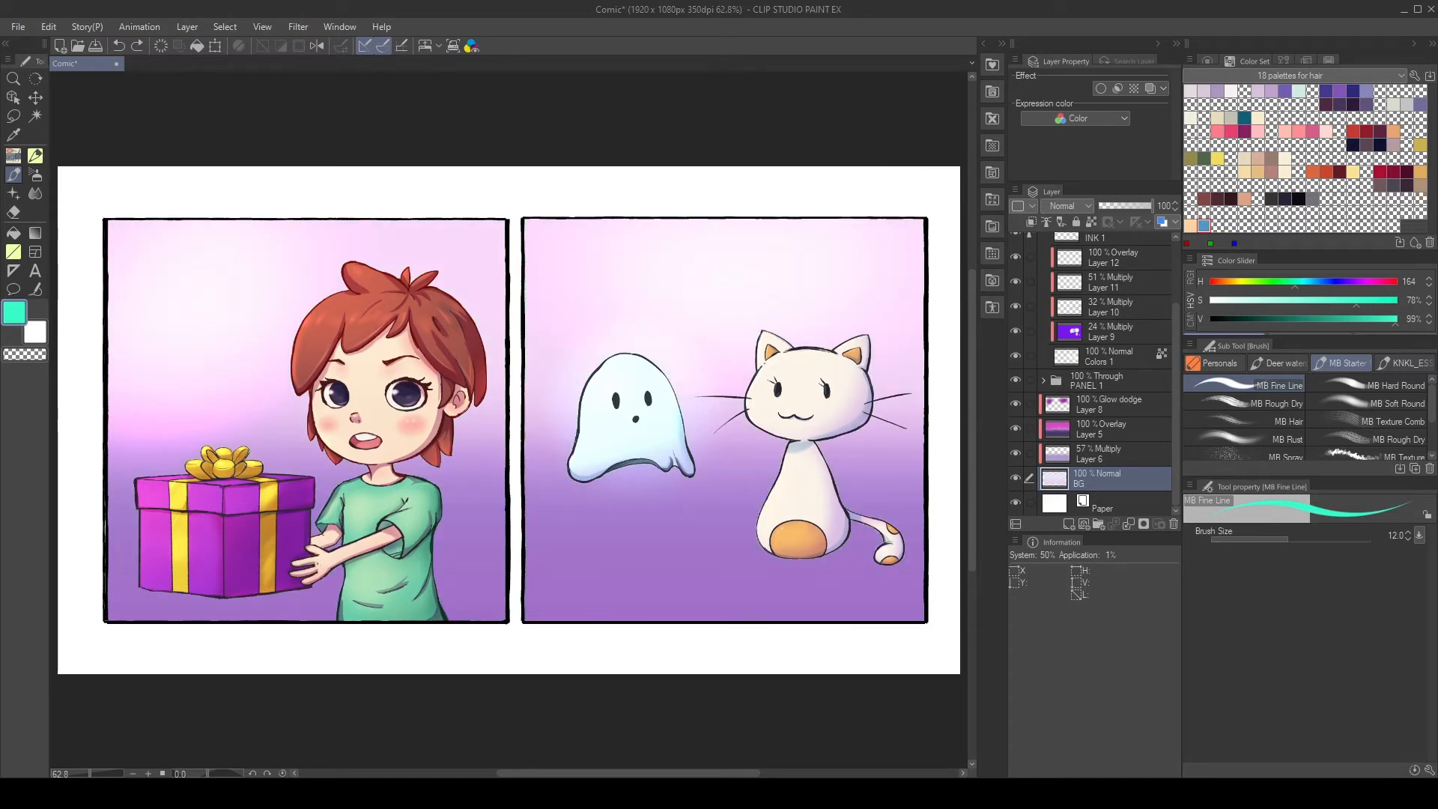
click(1103, 448)
drag(1116, 208, 1118, 213)
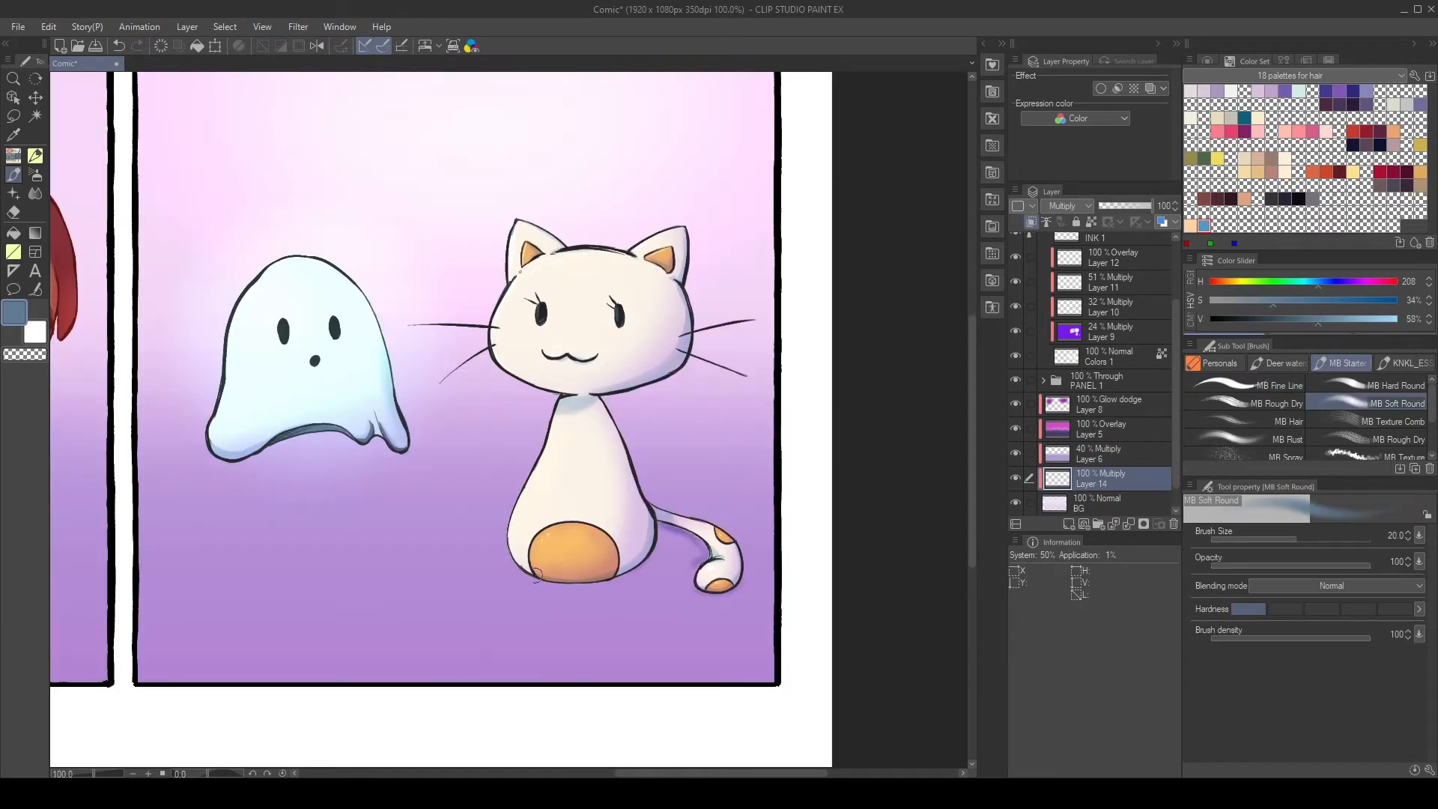
- Paint soft ground shadows beneath the cat and the ghost on clipped Multiply Layer 14, using MB Soft Round at sizes 20 and 30
drag(580, 585, 539, 583)
drag(284, 558, 236, 566)
key(ctrl+z)
key(bracketright)
key(bracketright)
mouse_move(284, 553)
mouse_down()
mouse_move(393, 543)
mouse_move(256, 553)
mouse_move(376, 550)
mouse_move(290, 545)
mouse_move(282, 559)
mouse_move(374, 547)
mouse_move(281, 553)
mouse_move(316, 542)
mouse_move(284, 549)
mouse_move(381, 561)
mouse_move(354, 545)
mouse_move(288, 565)
mouse_move(377, 548)
mouse_move(274, 565)
mouse_move(361, 554)
mouse_move(292, 542)
mouse_move(252, 558)
mouse_move(360, 544)
mouse_move(377, 559)
mouse_move(258, 558)
mouse_move(380, 557)
mouse_move(355, 565)
mouse_move(247, 561)
mouse_move(342, 567)
mouse_move(283, 585)
mouse_move(239, 563)
mouse_move(328, 579)
mouse_move(257, 567)
mouse_move(363, 563)
mouse_move(274, 583)
mouse_move(404, 558)
mouse_move(236, 556)
mouse_up()
key(c)
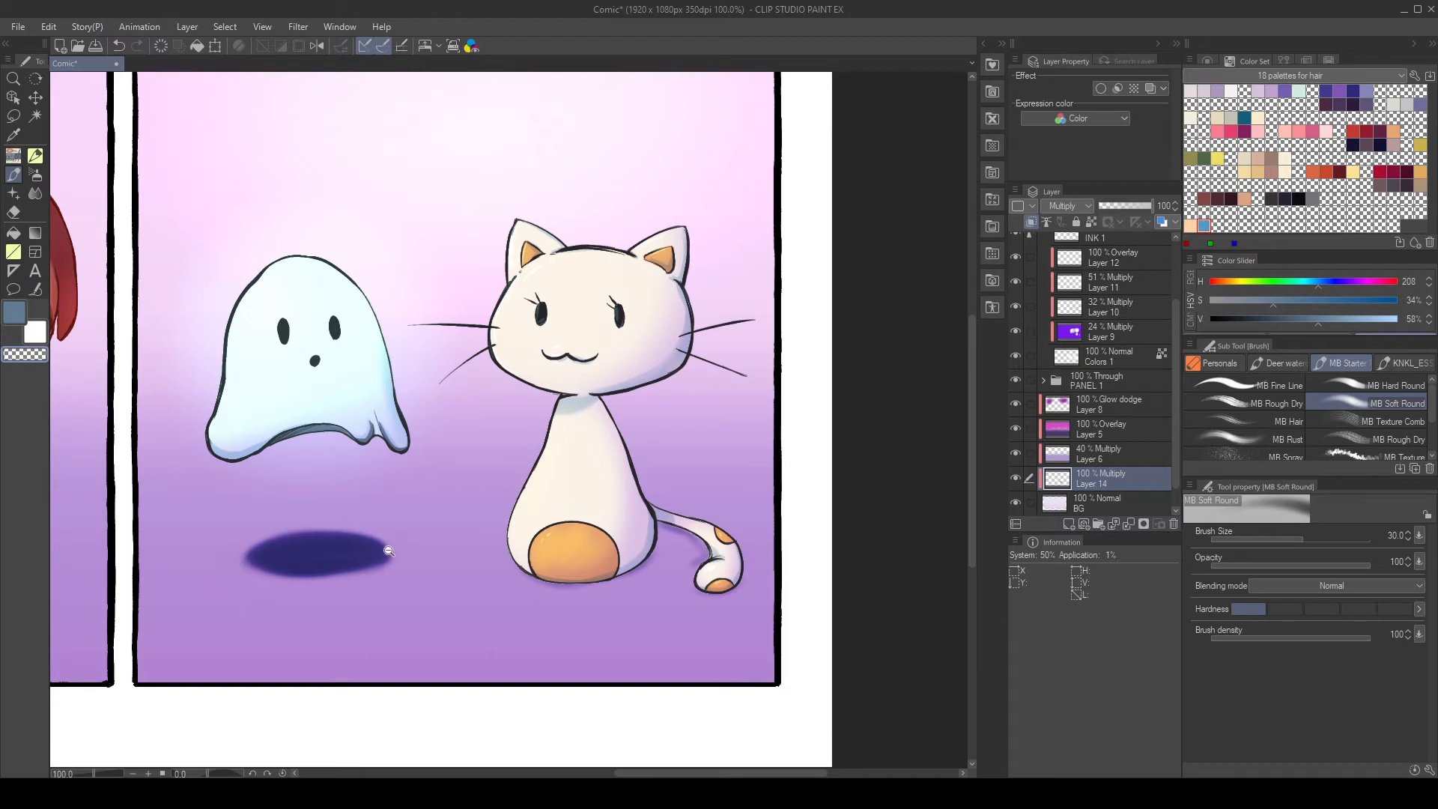
- Lower the opacity of the ground-shadow layer, trying 42% and 25%
scroll(395, 551, down, 3)
click(1122, 206)
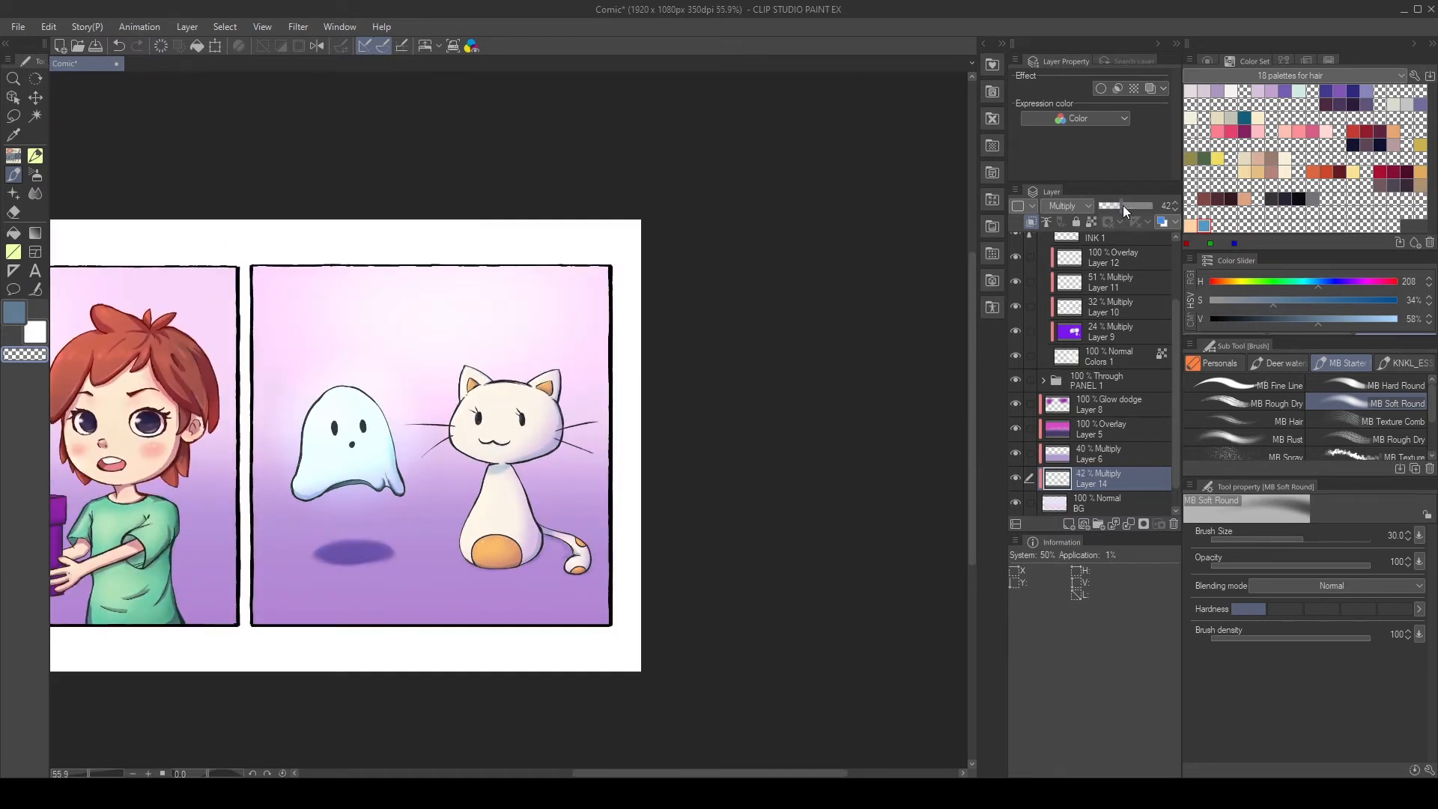
drag(1121, 206, 1111, 204)
click(1112, 204)
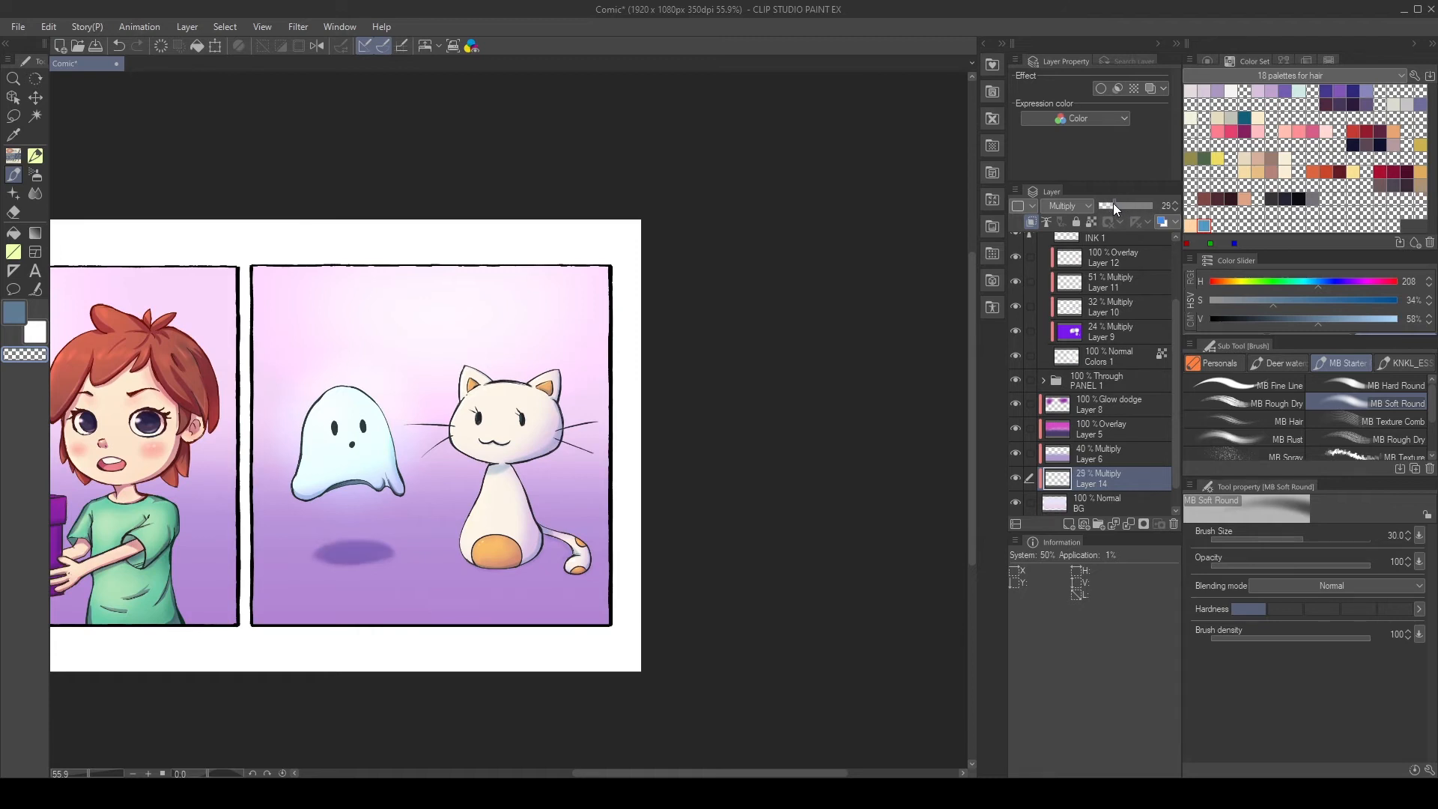
click(1120, 205)
drag(407, 425, 531, 447)
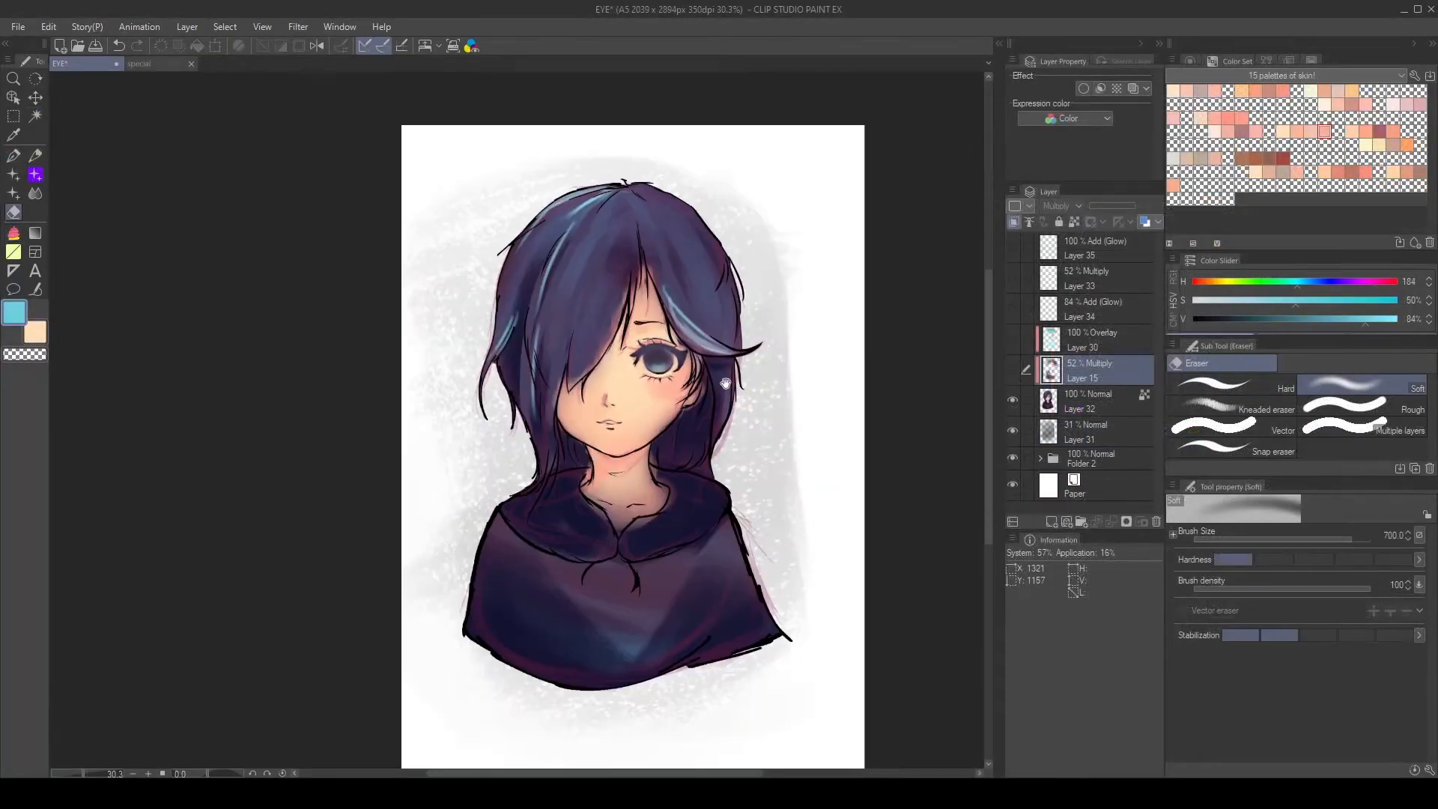
- In the EYE portrait, show the Multiply, Overlay and Add (Glow) effect layers one by one and select Overlay Layer 30
click(1012, 370)
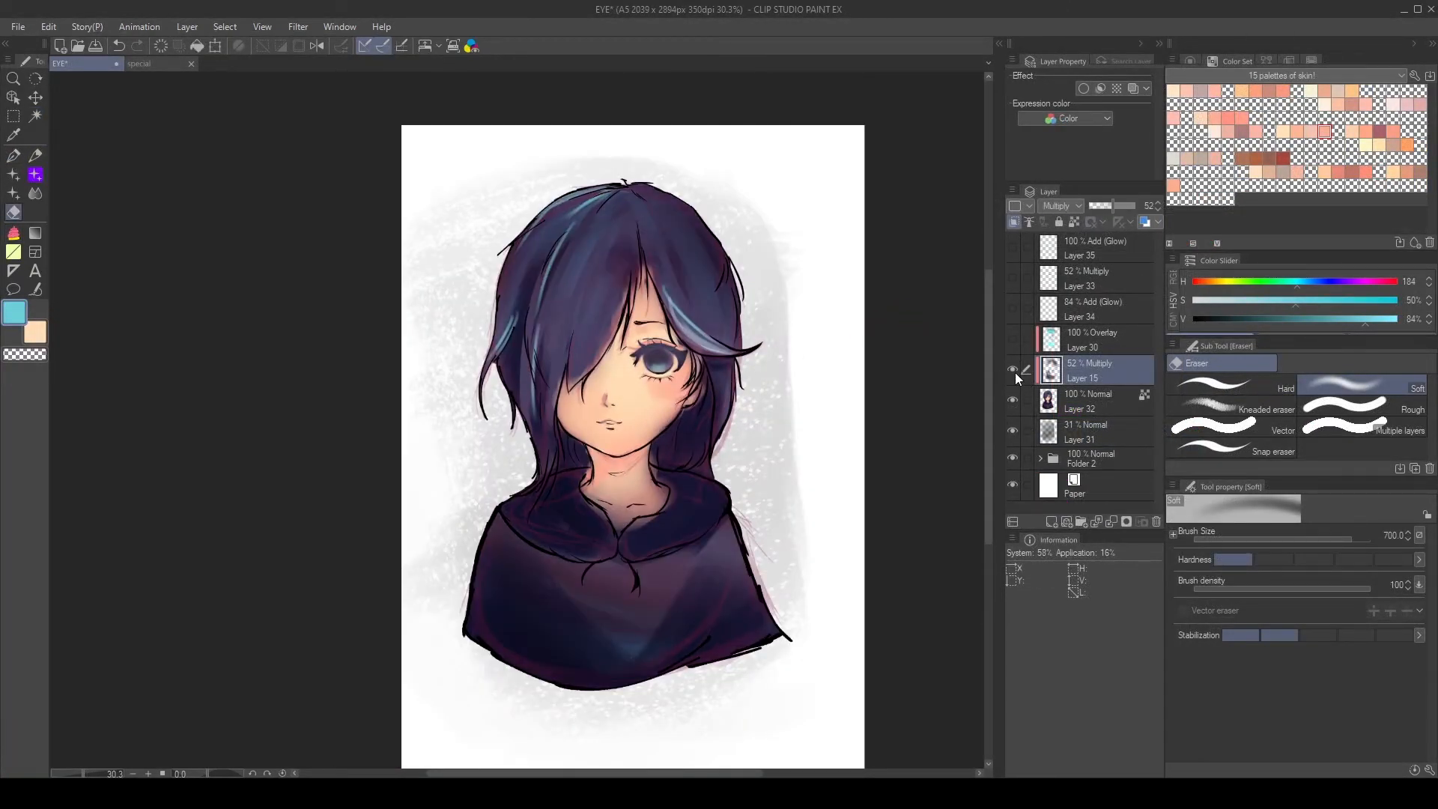
click(1013, 340)
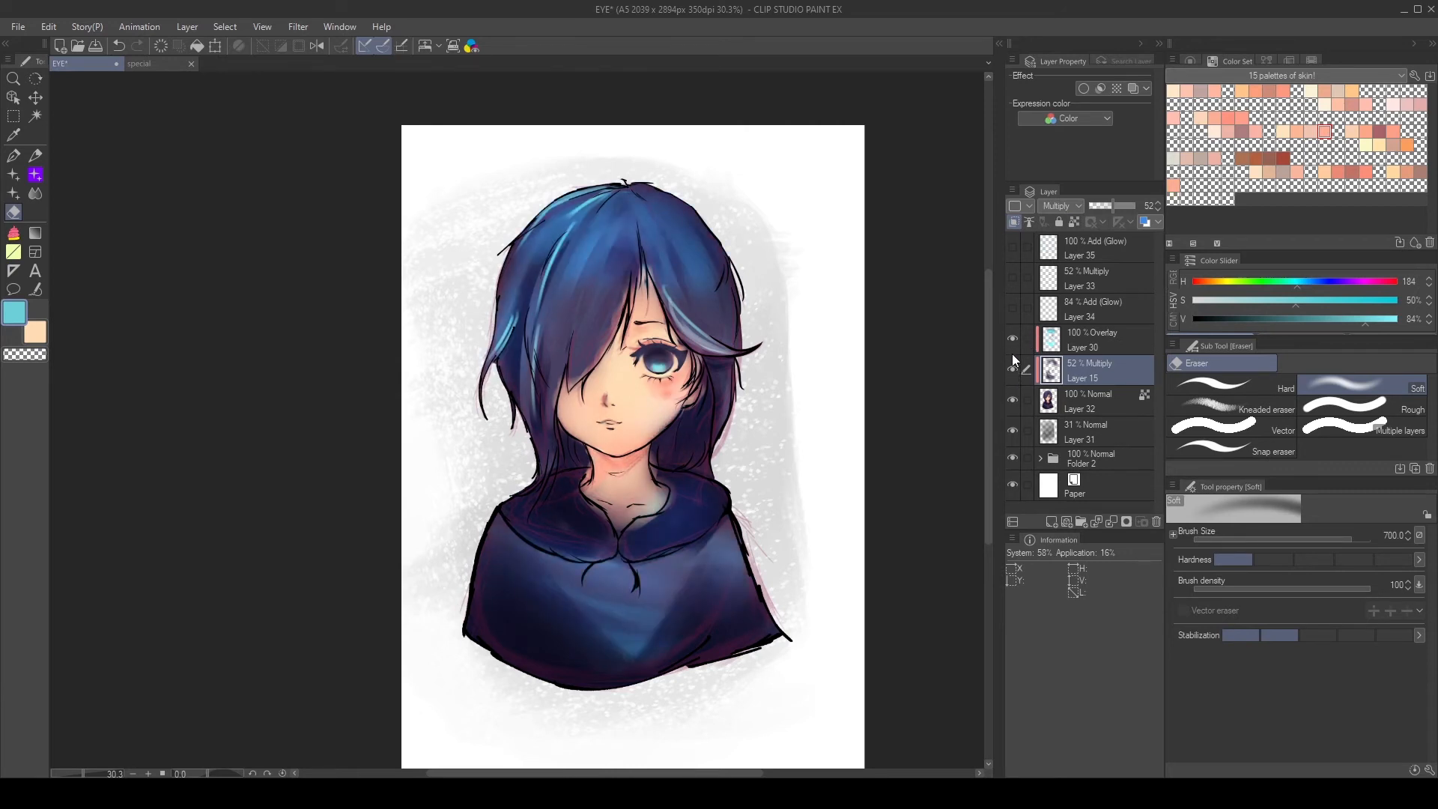
click(1012, 308)
click(1012, 278)
click(1020, 244)
click(1015, 248)
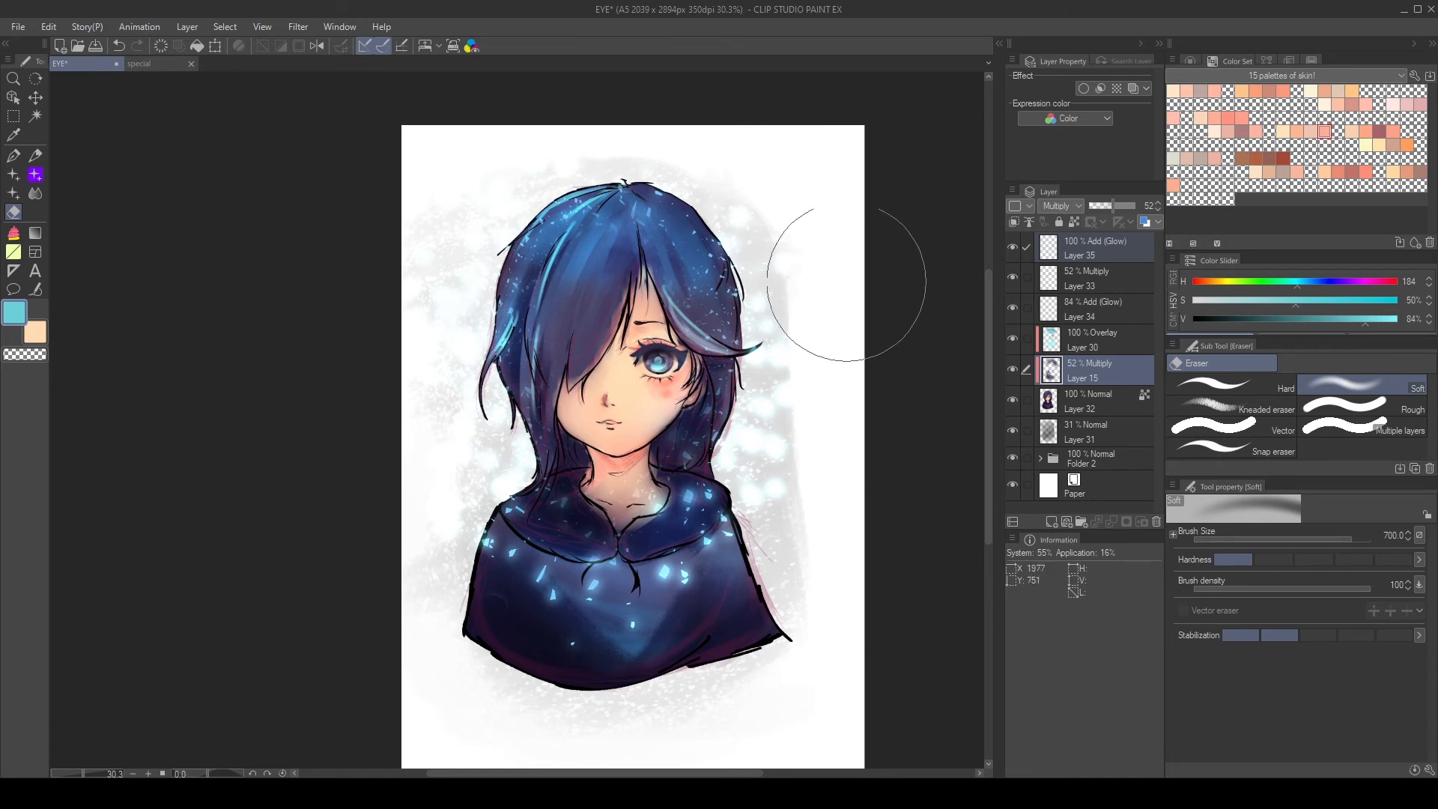
click(1081, 310)
click(1035, 344)
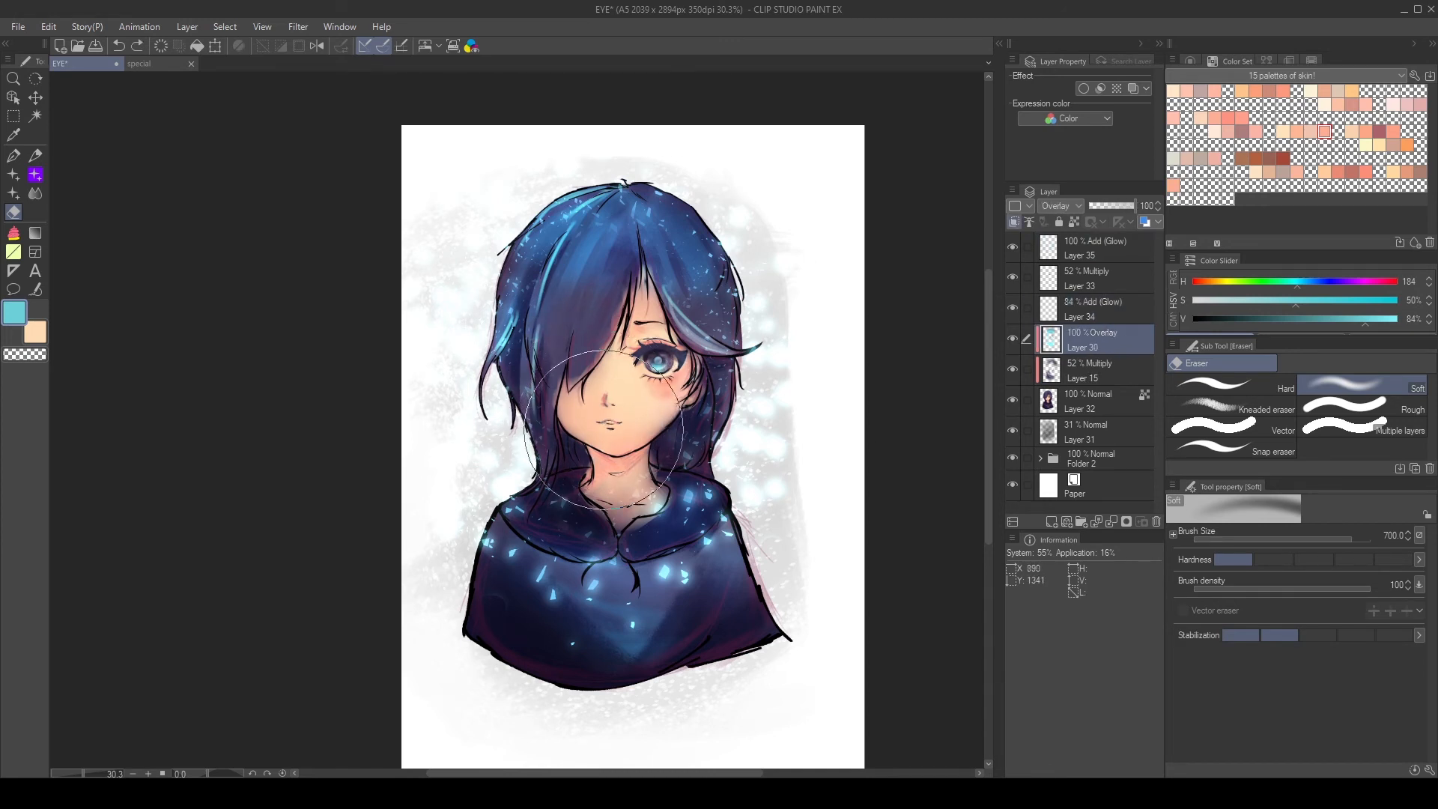
key(b)
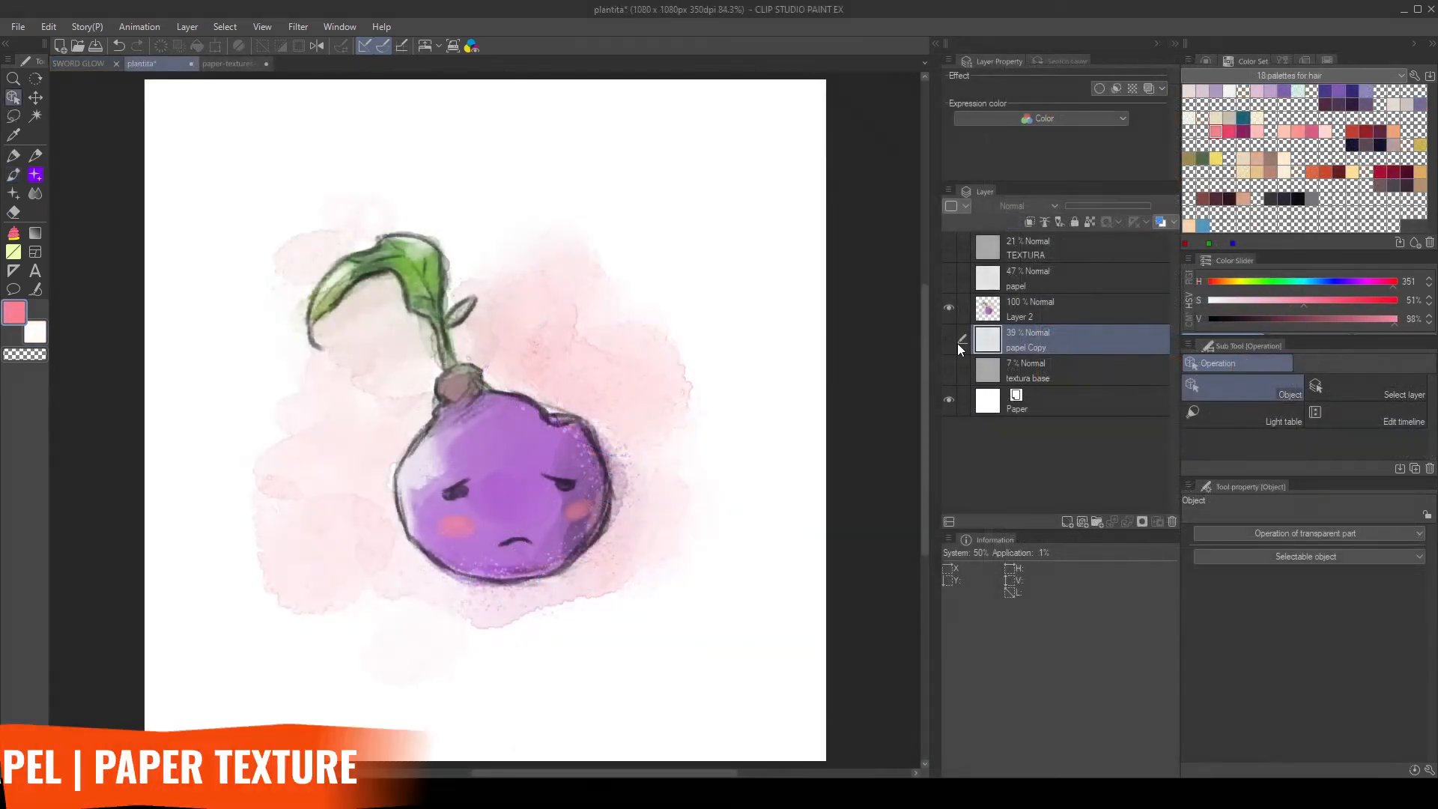
- Show the papel Copy texture beneath the plant drawing and the papel texture above it, setting the upper one's opacity to 44%
click(949, 337)
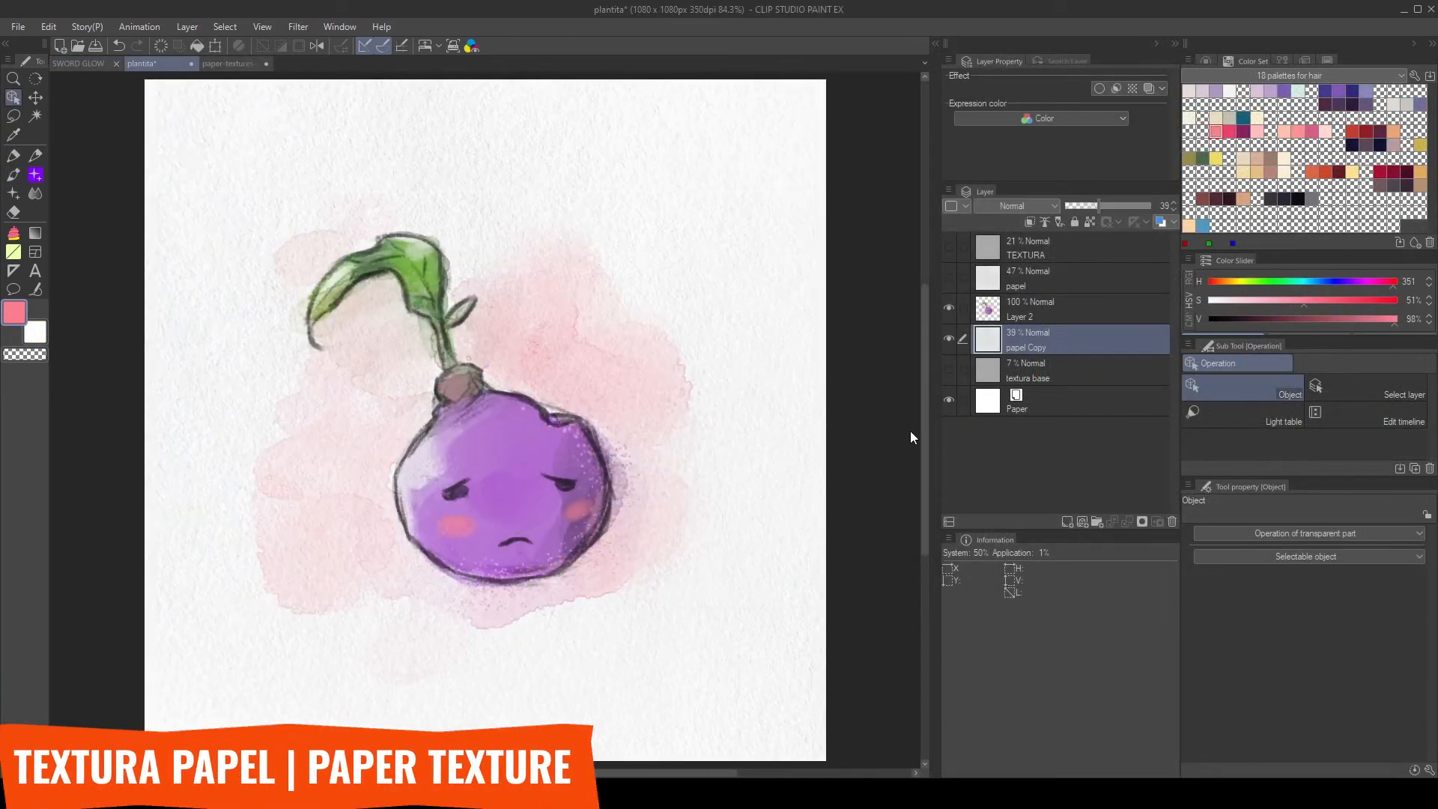
click(1031, 280)
click(948, 278)
mouse_move(1105, 205)
mouse_down()
mouse_move(1159, 204)
mouse_move(1103, 198)
mouse_up()
- Try Overlay blending on the upper papel texture at 50% and 36% opacity
click(1008, 207)
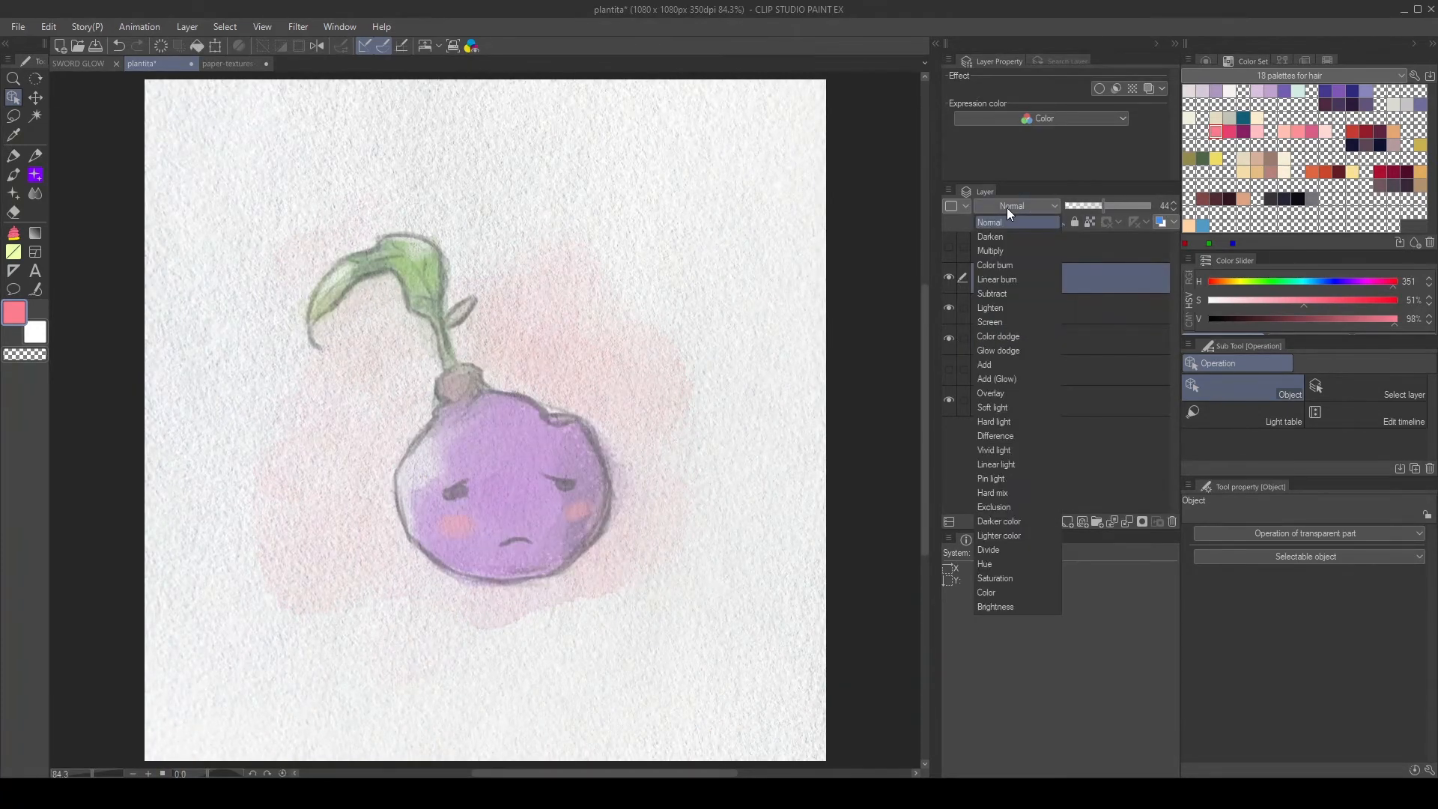
click(999, 392)
drag(1084, 204, 1109, 202)
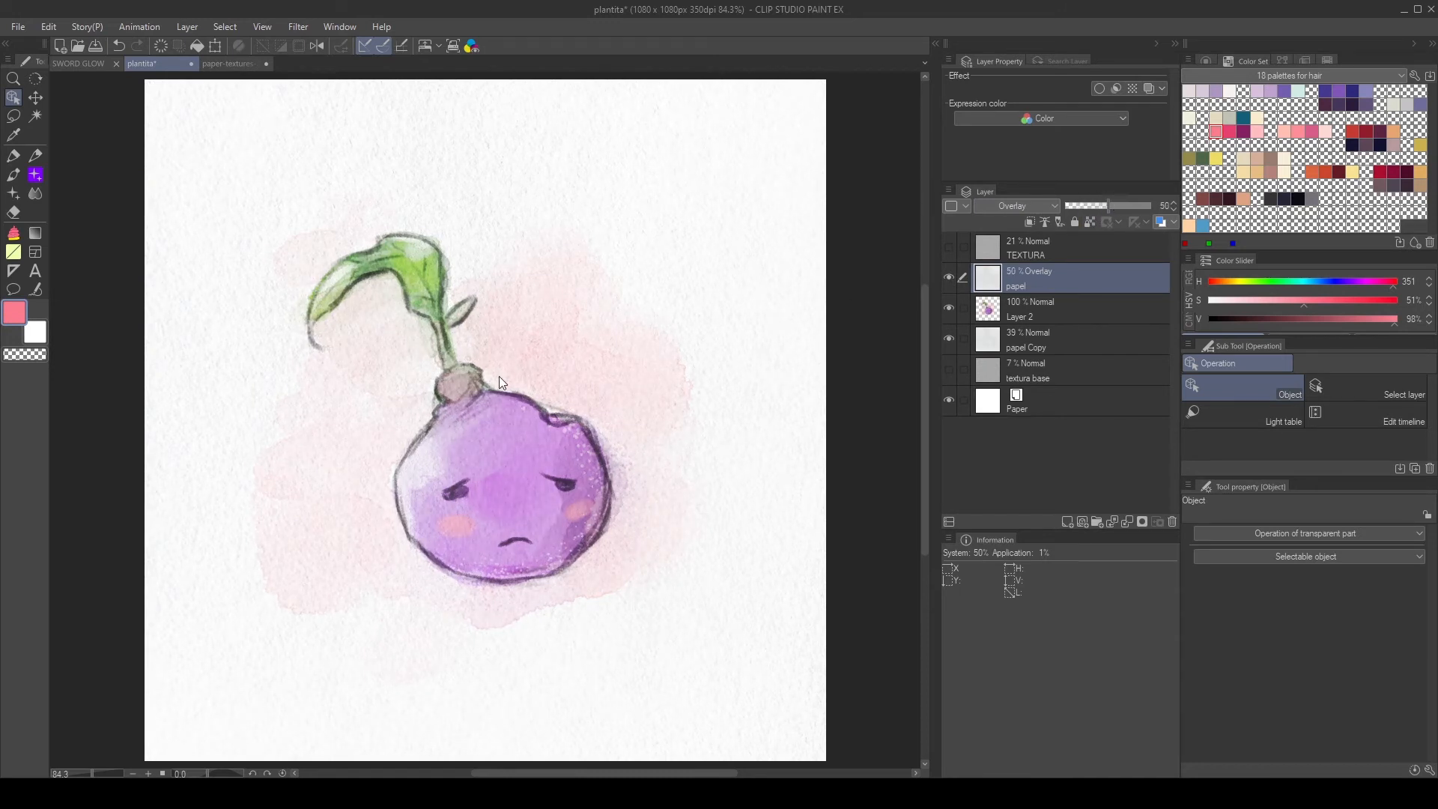
scroll(813, 342, down, 2)
scroll(812, 342, up, 1)
click(1095, 205)
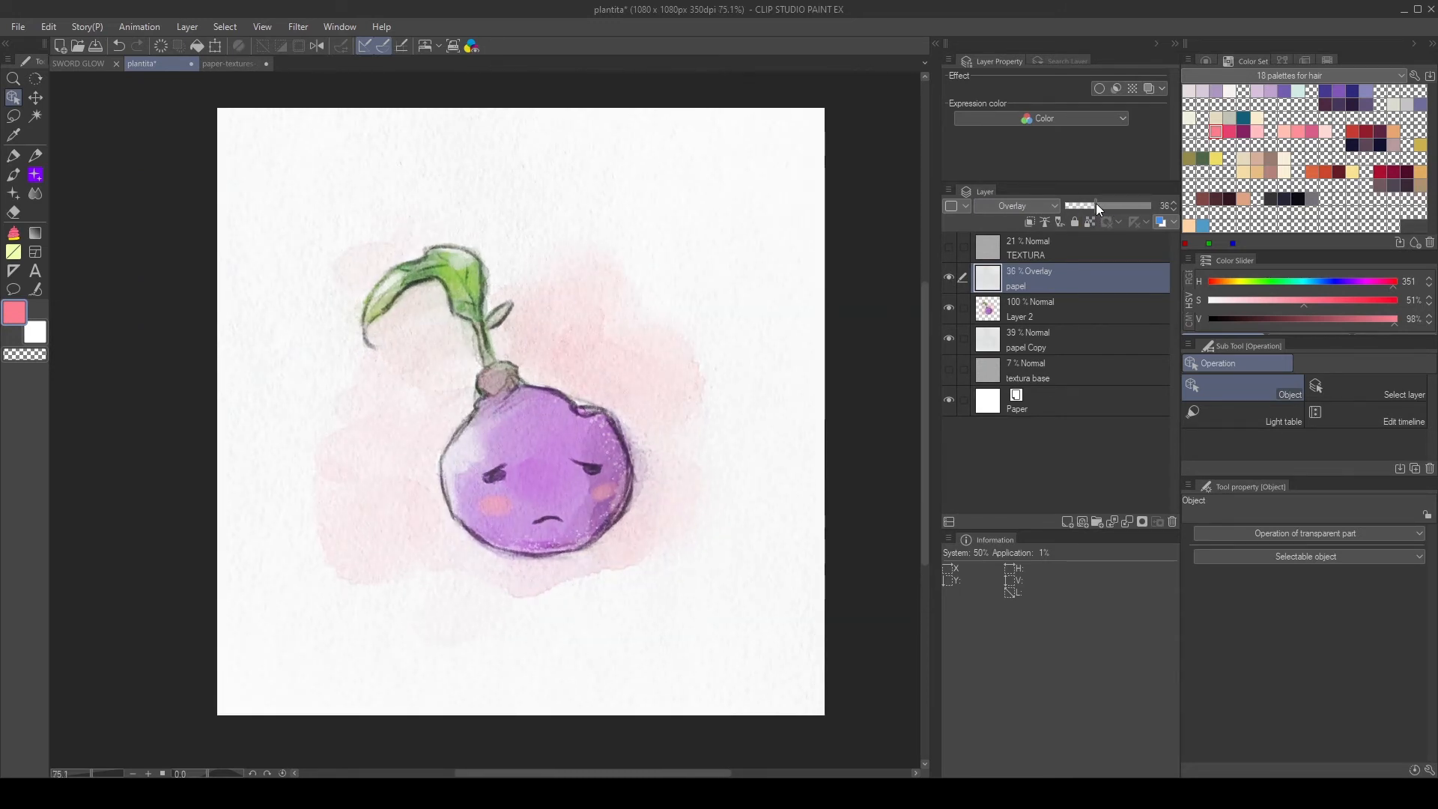
- Try Color burn and Multiply blending on the upper papel texture
click(1013, 205)
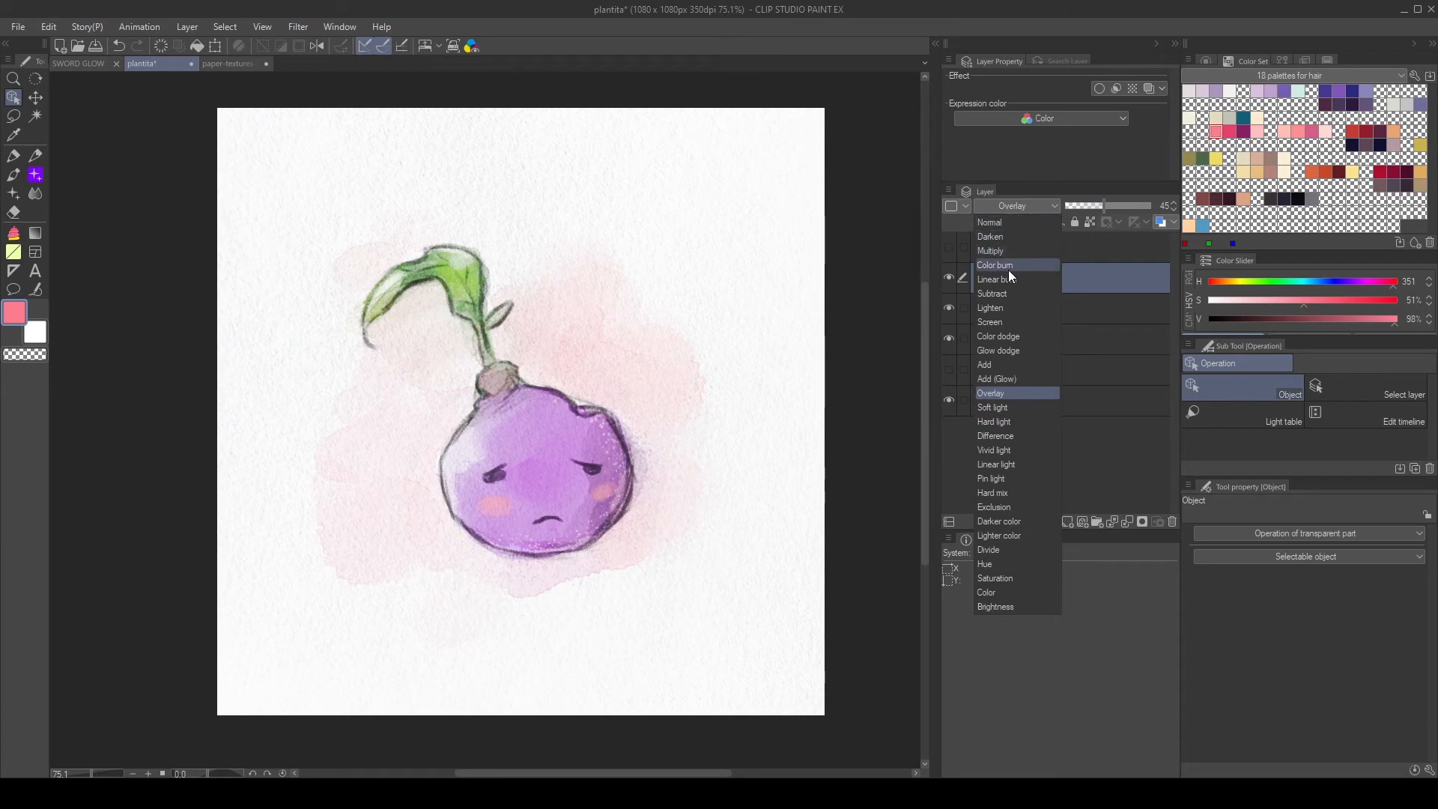
click(1007, 266)
mouse_move(1103, 204)
mouse_down()
mouse_move(1122, 203)
mouse_move(1075, 206)
mouse_move(1130, 207)
mouse_up()
click(1012, 205)
click(997, 251)
- Try the upper papel texture in Color burn mode at 20% and 55% opacity
click(1027, 207)
click(998, 266)
click(1077, 203)
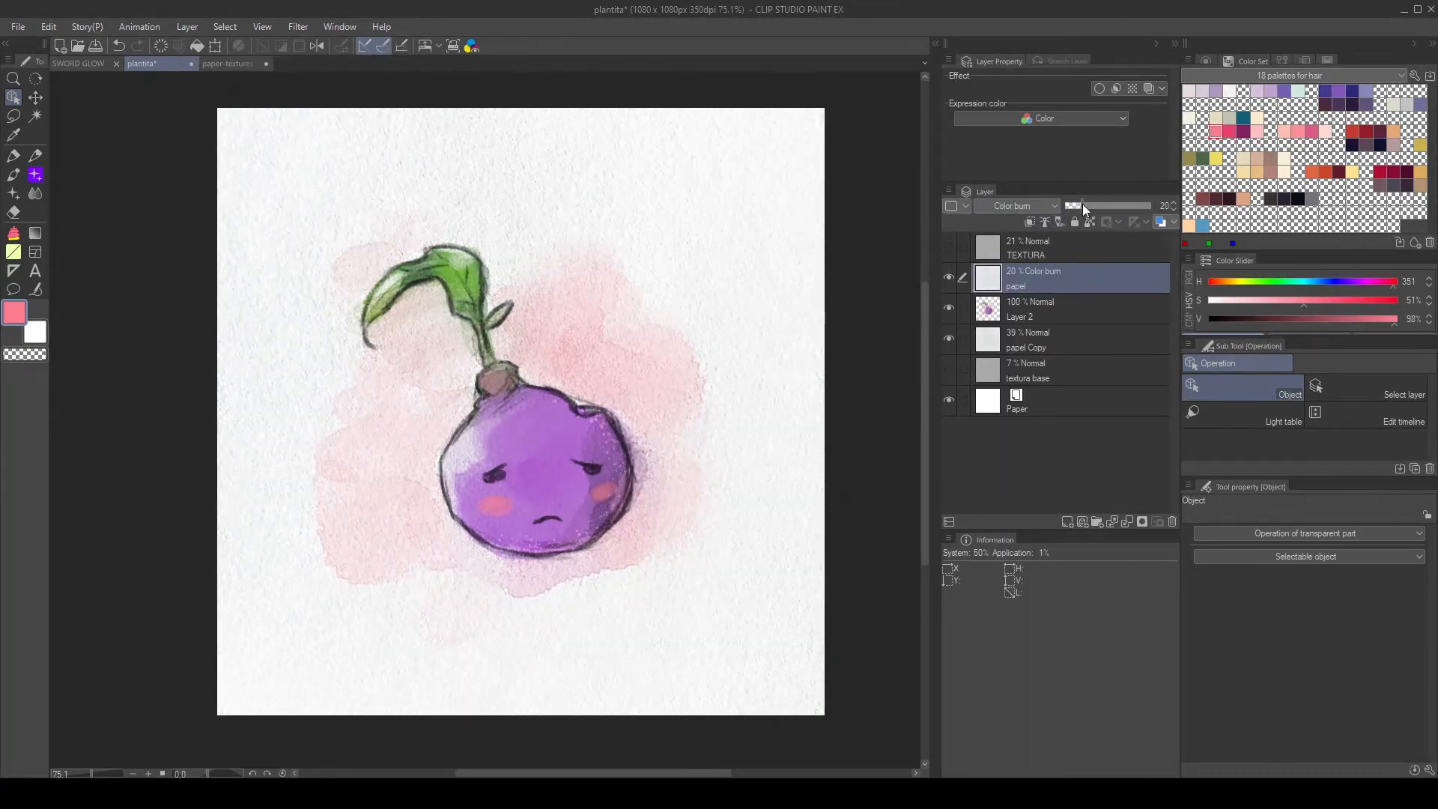
click(1112, 212)
scroll(529, 494, up, 2)
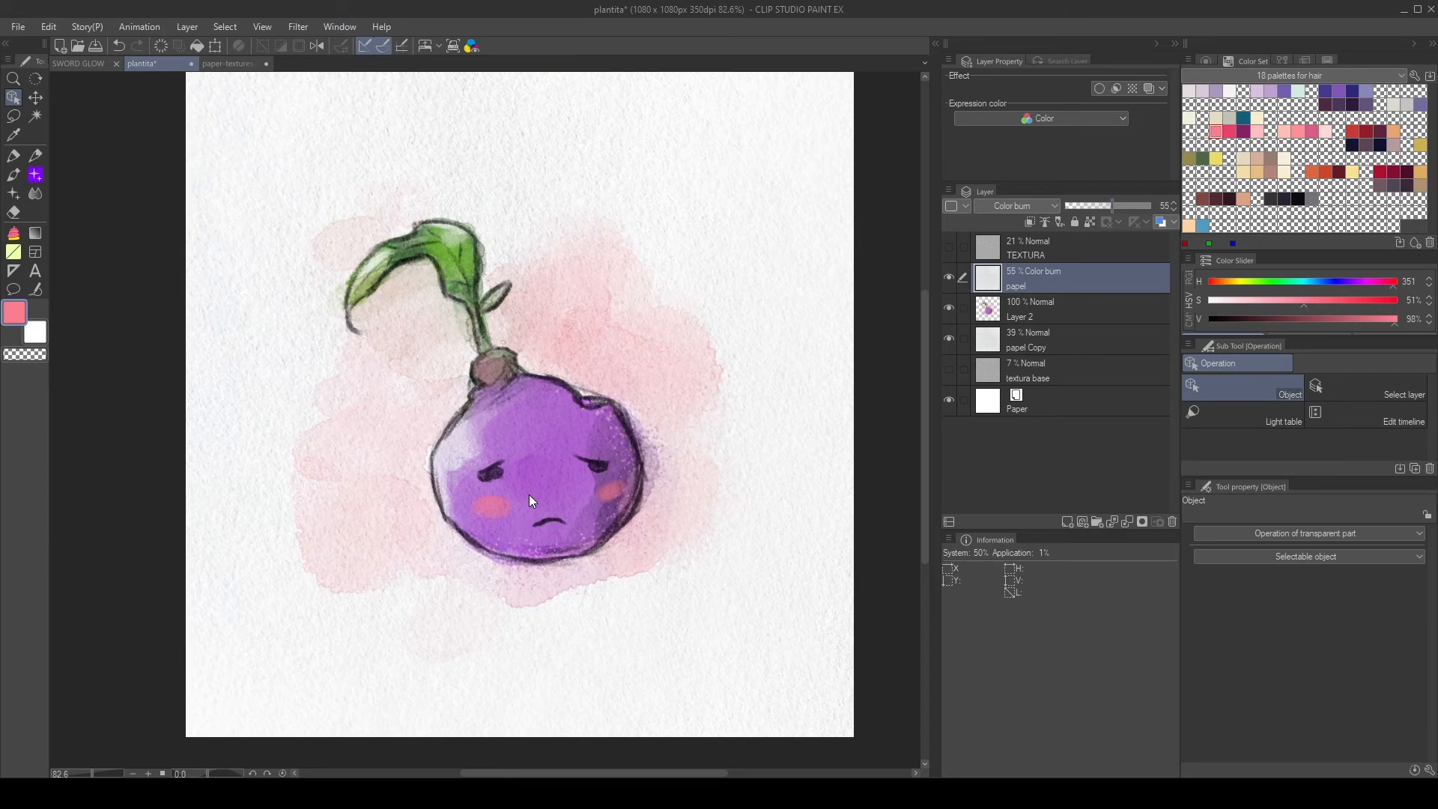
- Set the upper papel texture's opacity to 27% and its blending mode to Hard light after trying Overlay
click(1012, 205)
click(1000, 390)
click(1080, 202)
drag(1080, 202, 1088, 205)
click(1026, 206)
click(1008, 425)
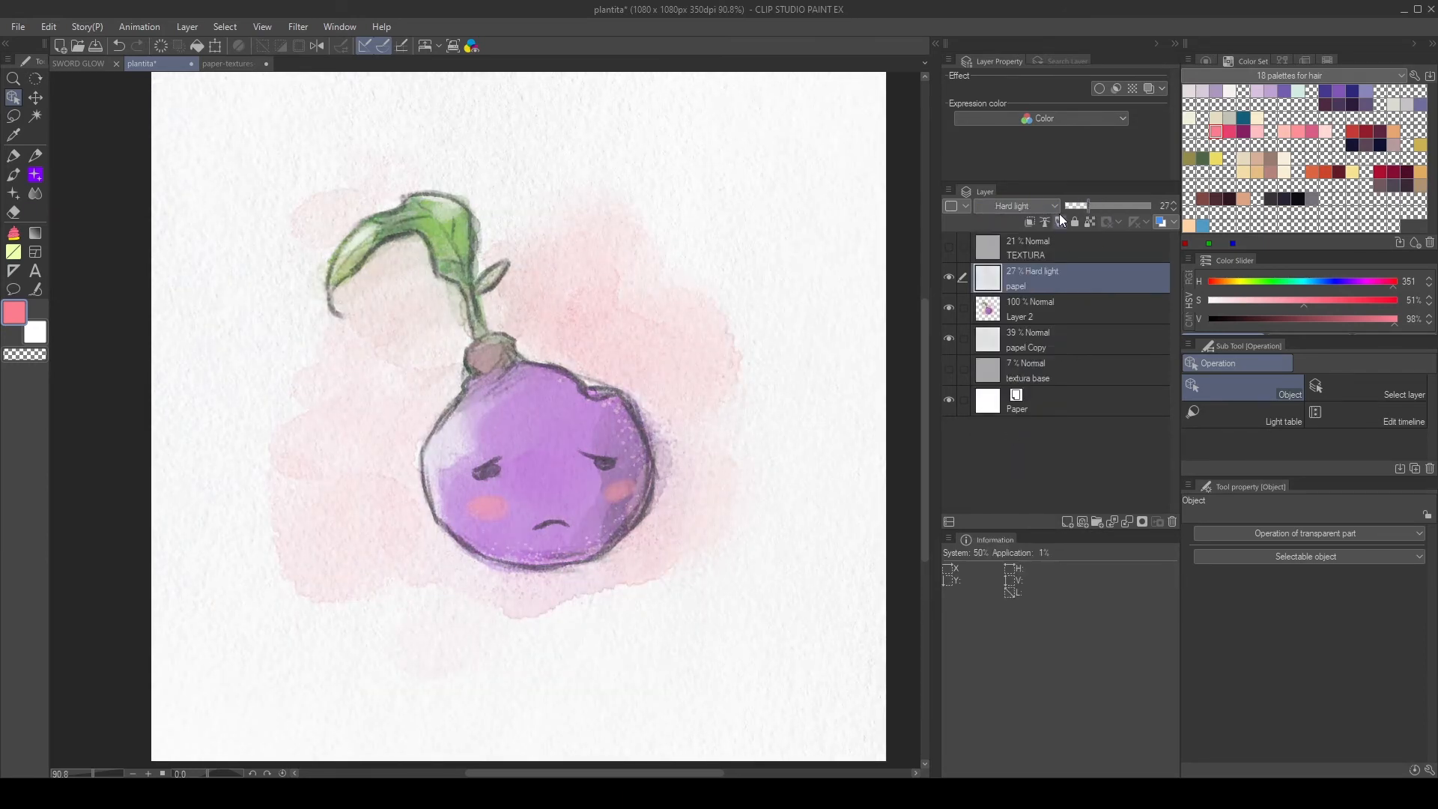
- Hide both papel texture layers and show the textura base and TEXTURA layers
click(1120, 203)
drag(1121, 203, 1089, 209)
click(949, 277)
click(949, 339)
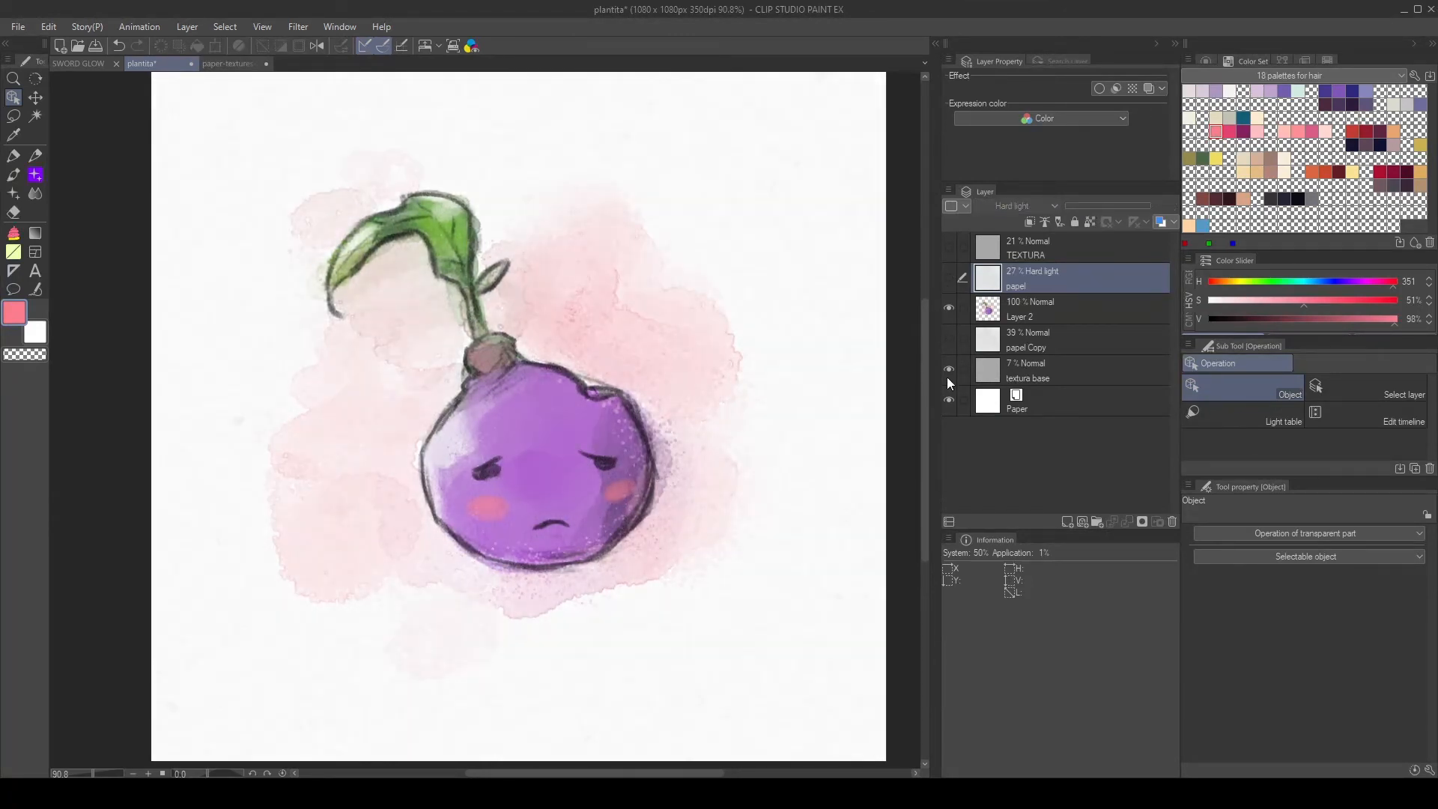
click(947, 375)
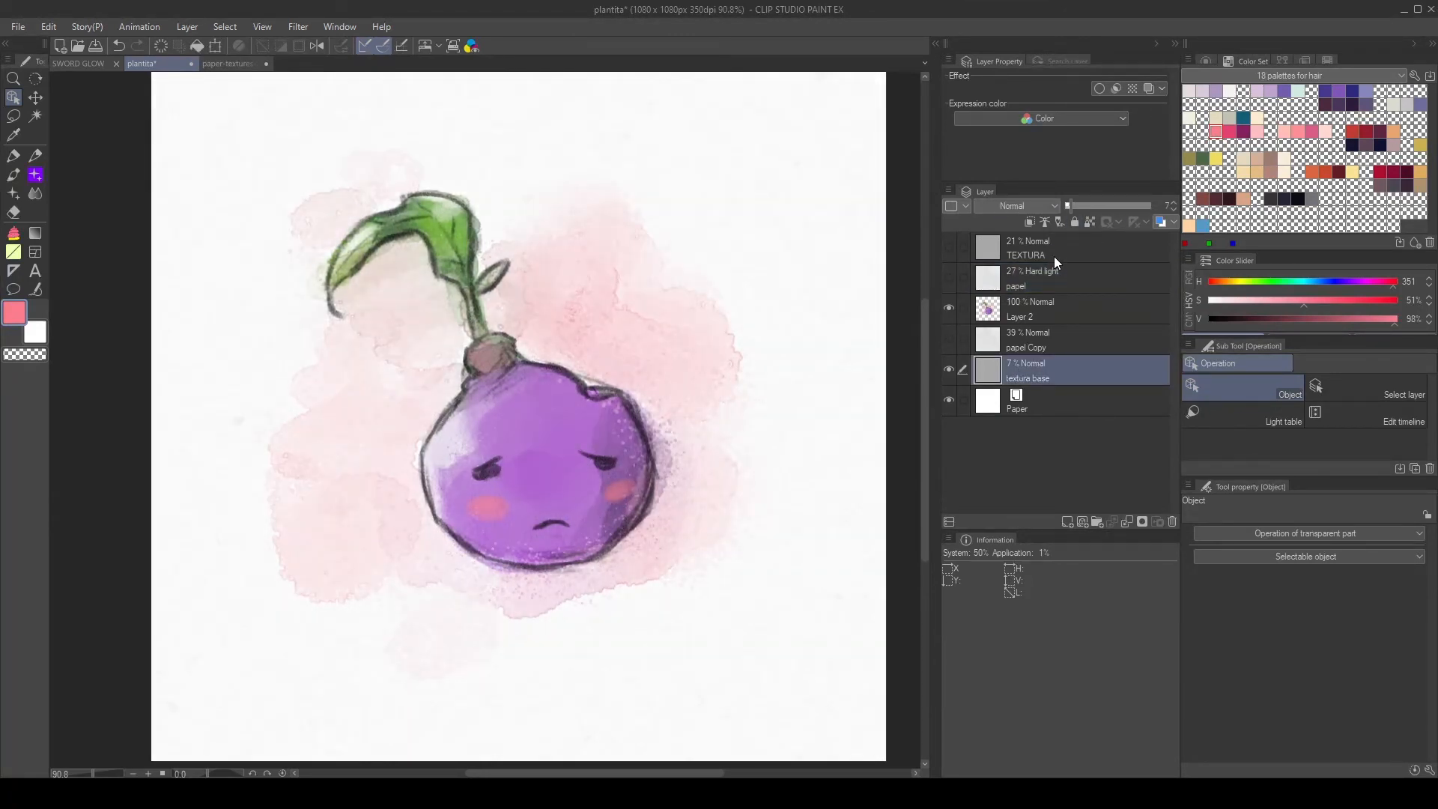
click(958, 247)
click(949, 247)
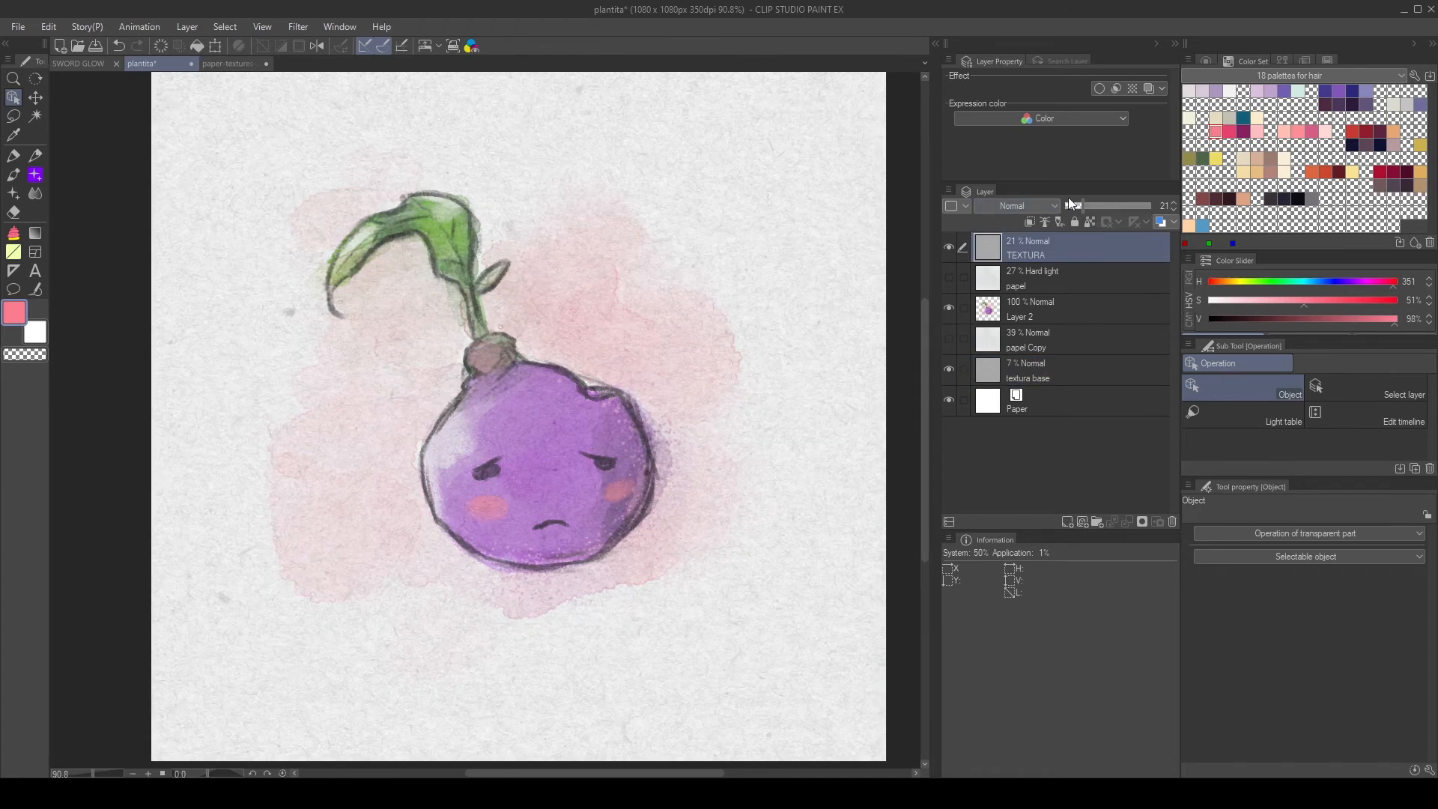
- Set the TEXTURA layer's blending mode to Color burn and raise its opacity
drag(1069, 204, 1081, 209)
click(1023, 205)
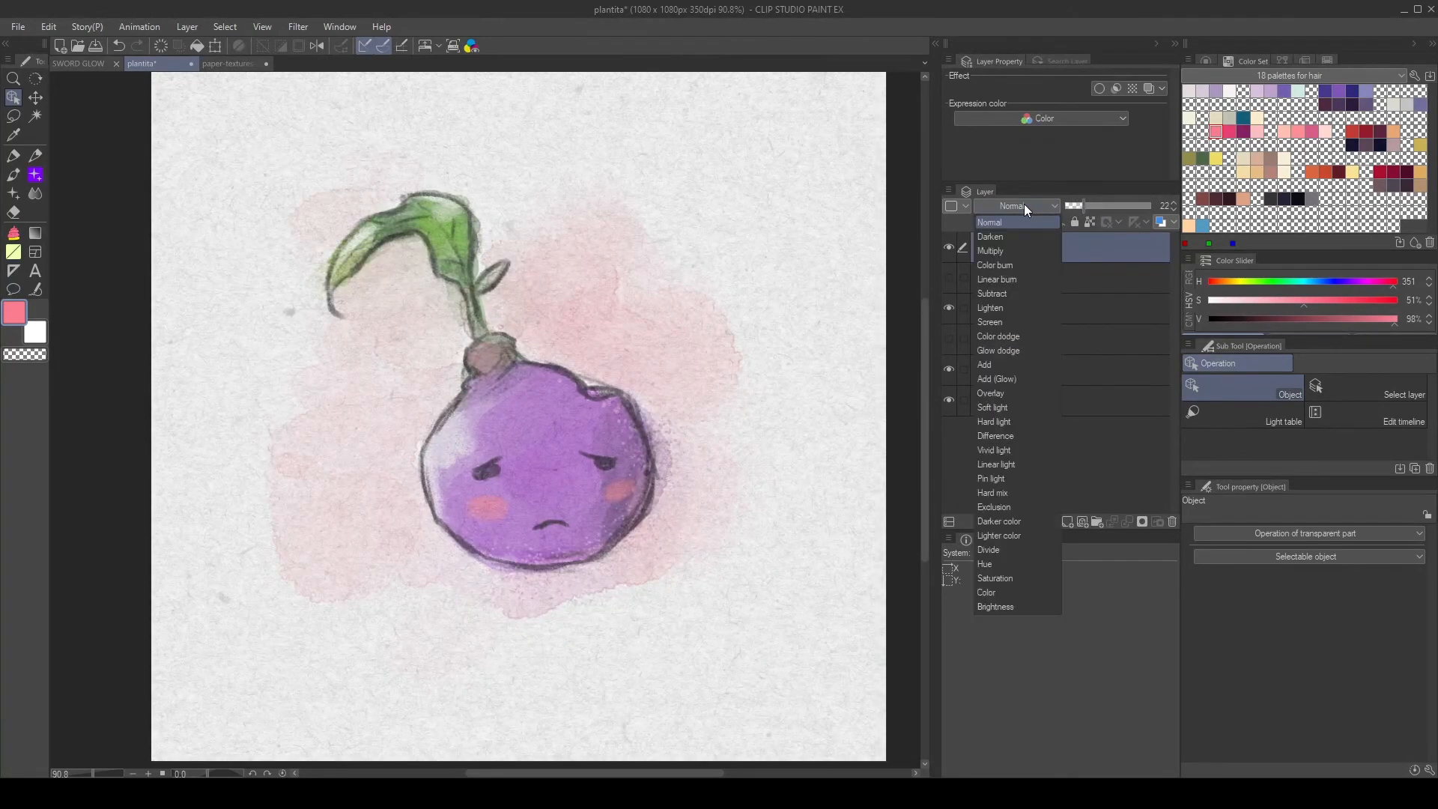
click(1003, 264)
drag(1083, 205, 1095, 200)
scroll(747, 305, down, 1)
drag(651, 281, 657, 336)
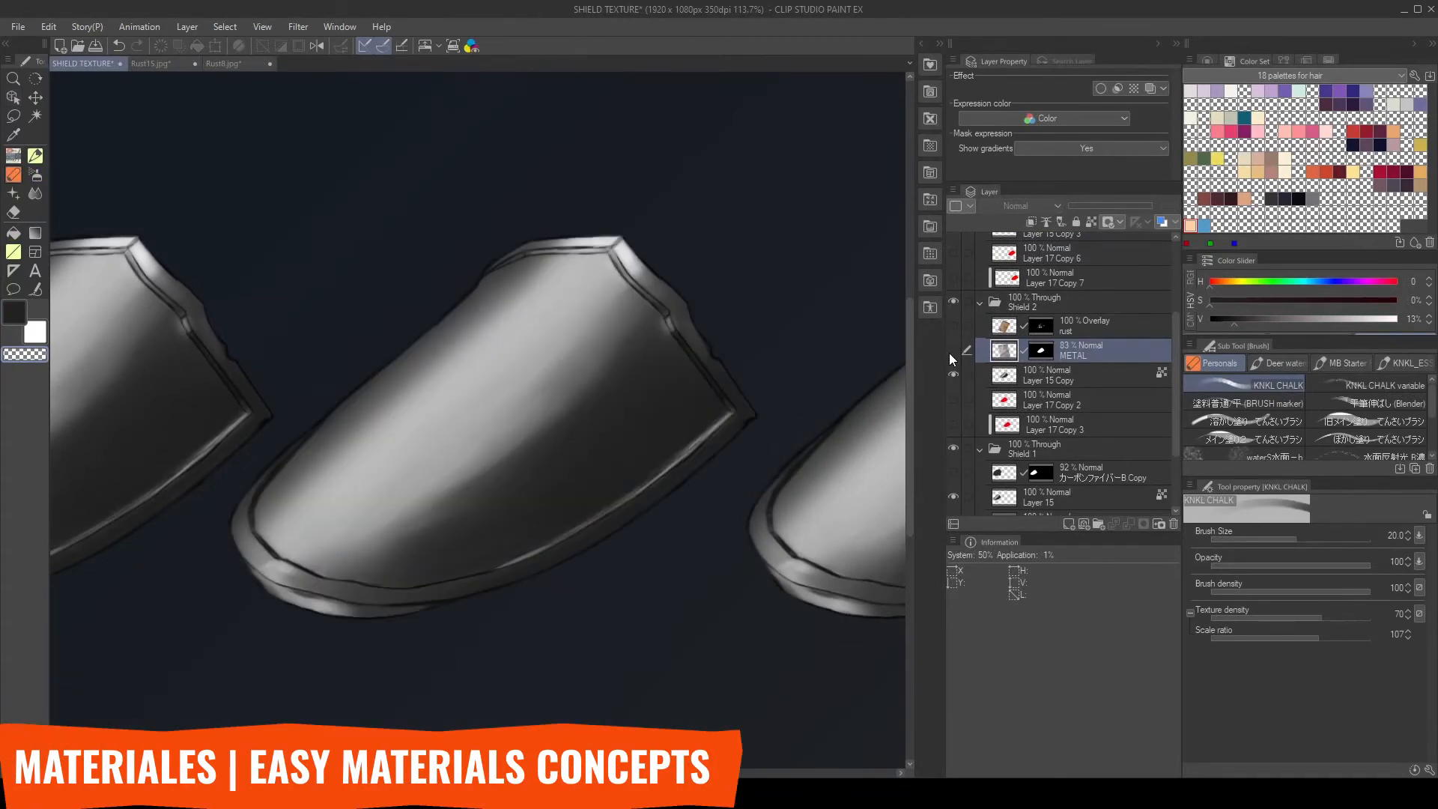
- Show the METAL texture on the middle shield, set it to Multiply, and compare the shield with and without it
click(953, 350)
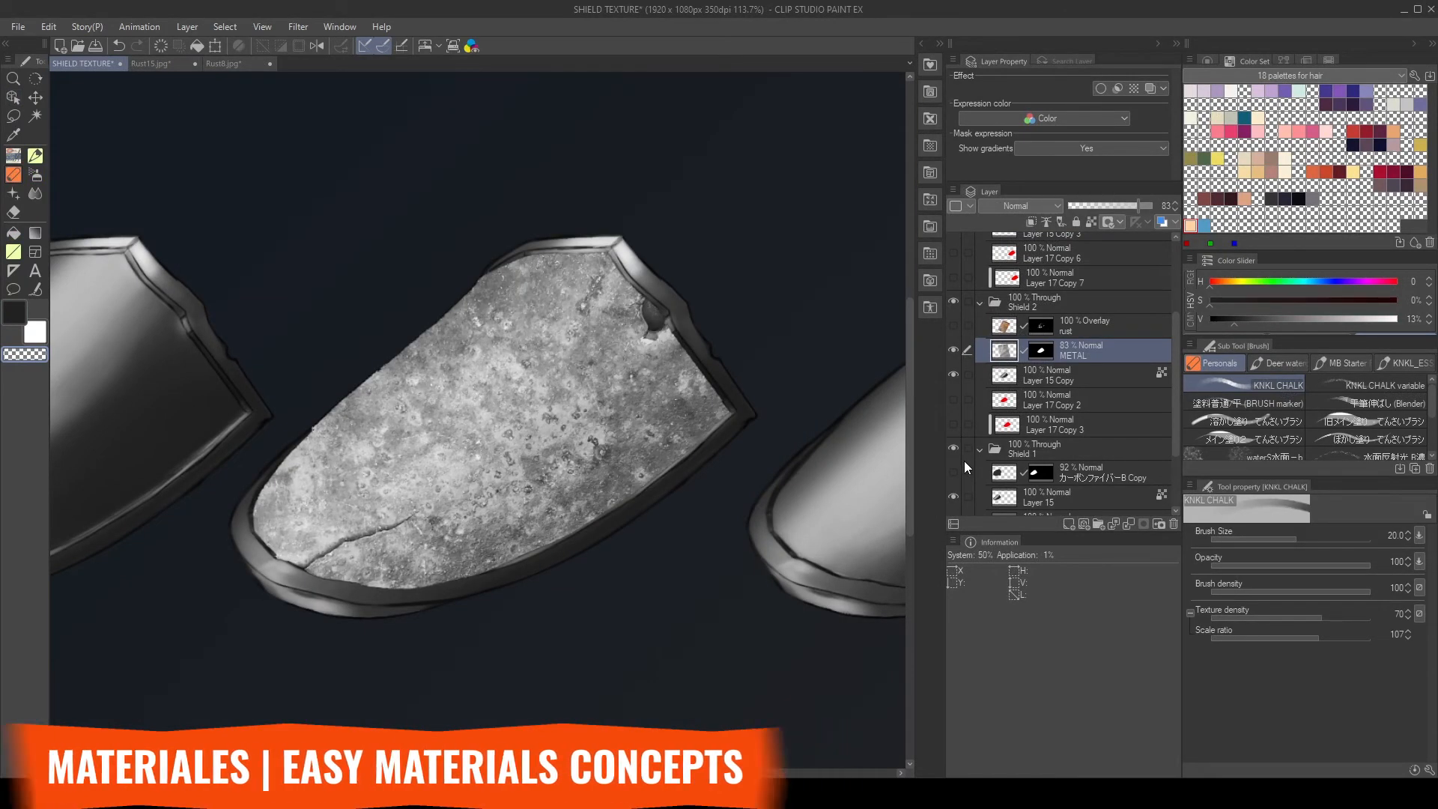
click(1023, 207)
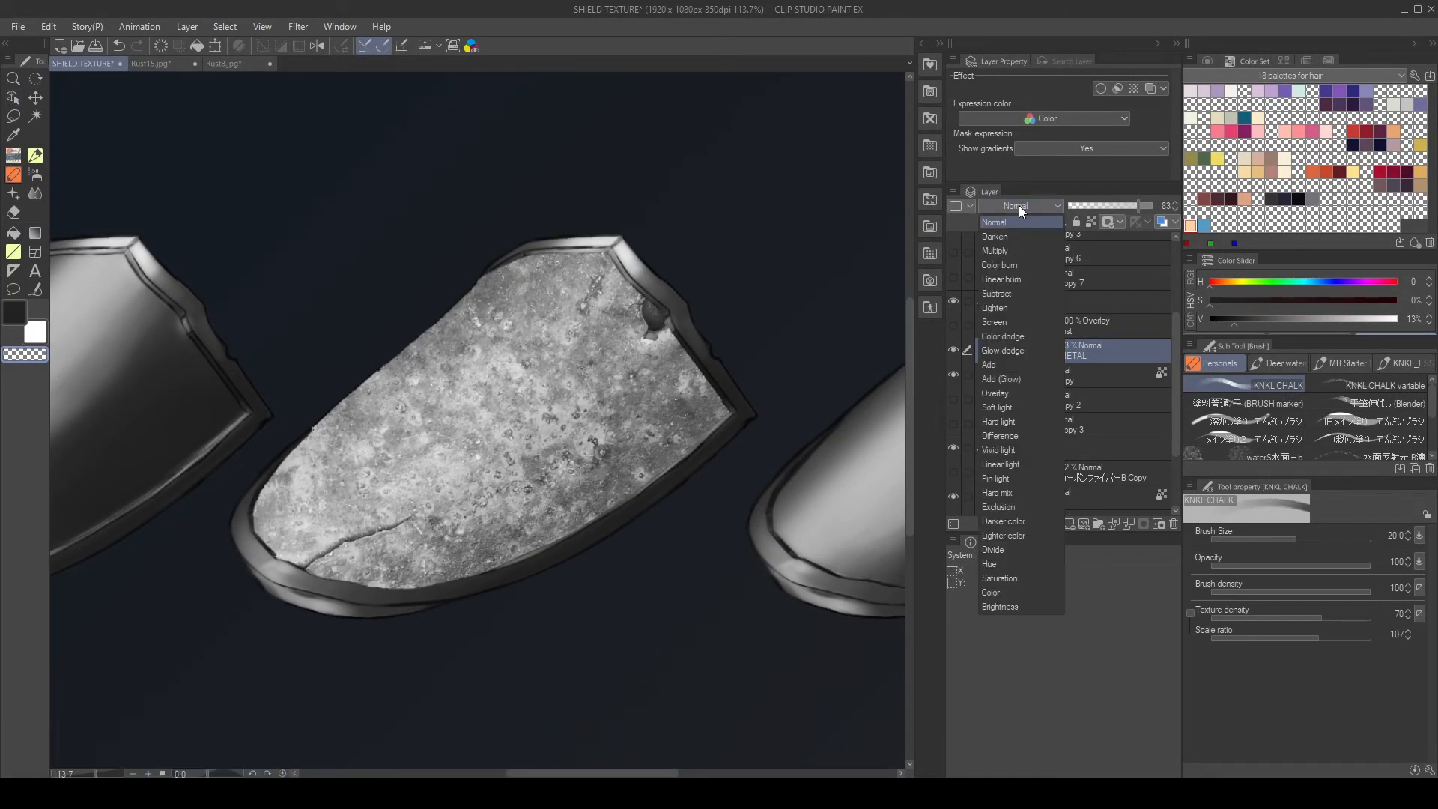
click(1008, 250)
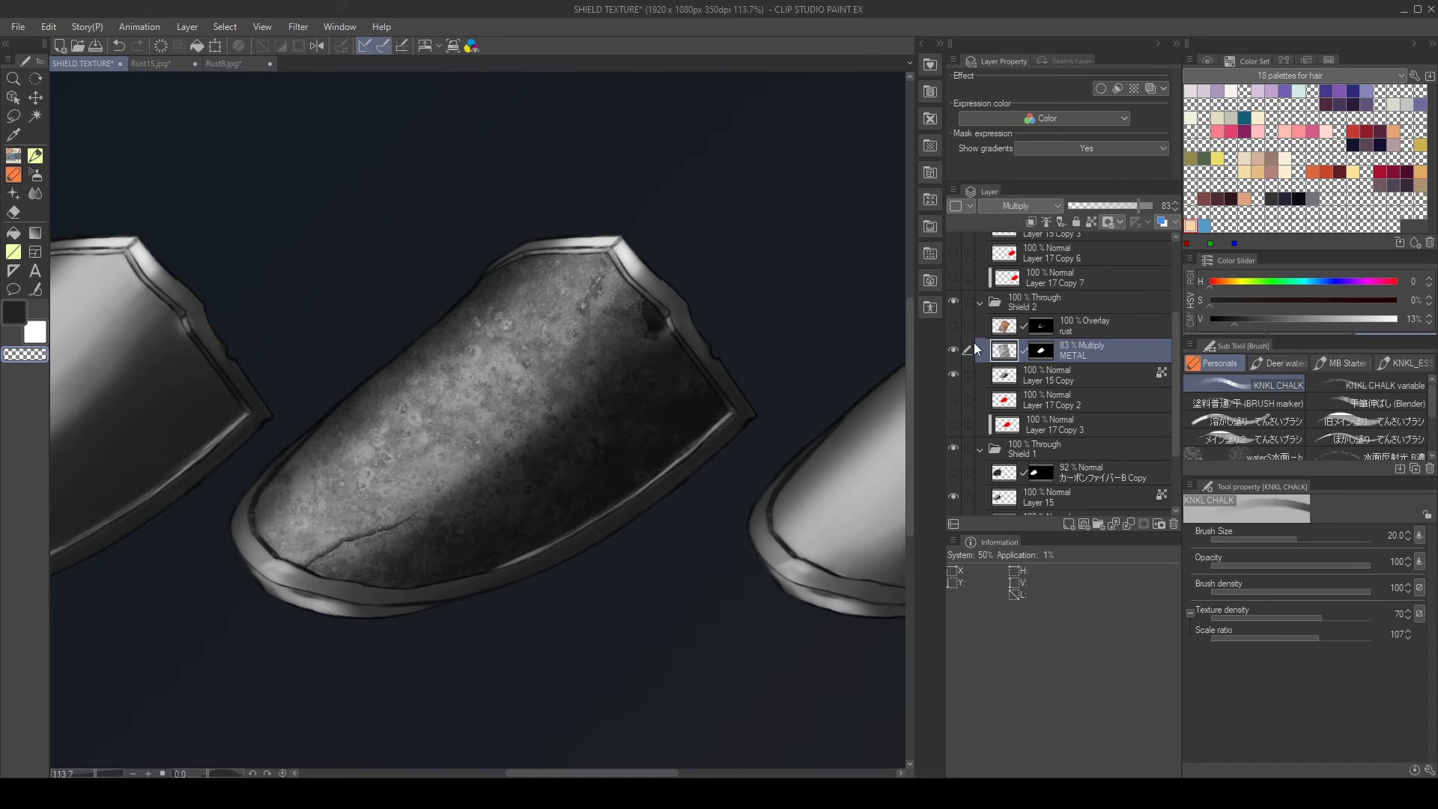
click(952, 350)
click(952, 350)
- Show the Overlay rust layer and paint its mask in white with a smaller chalk brush near the middle shield's upper edge
click(1092, 322)
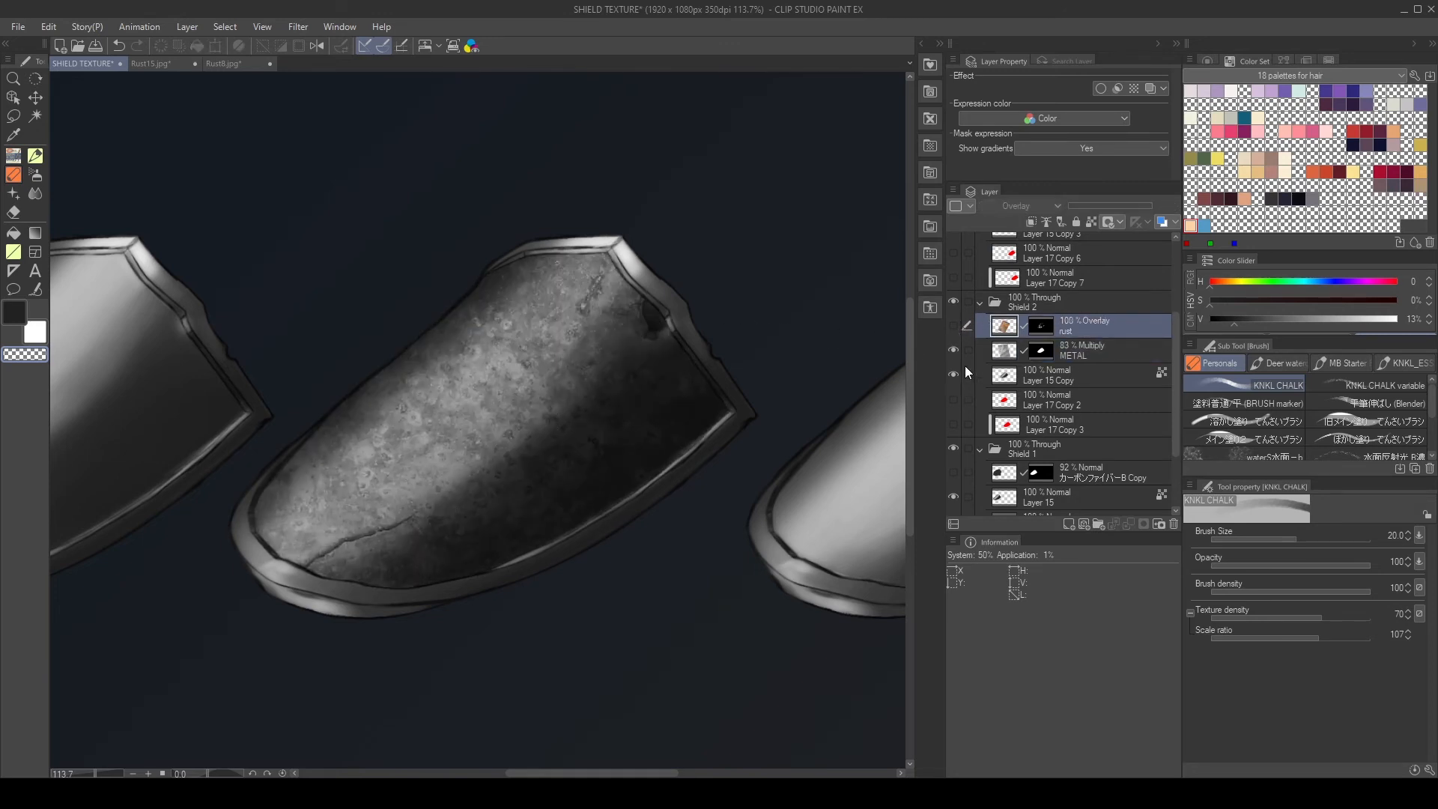
click(953, 325)
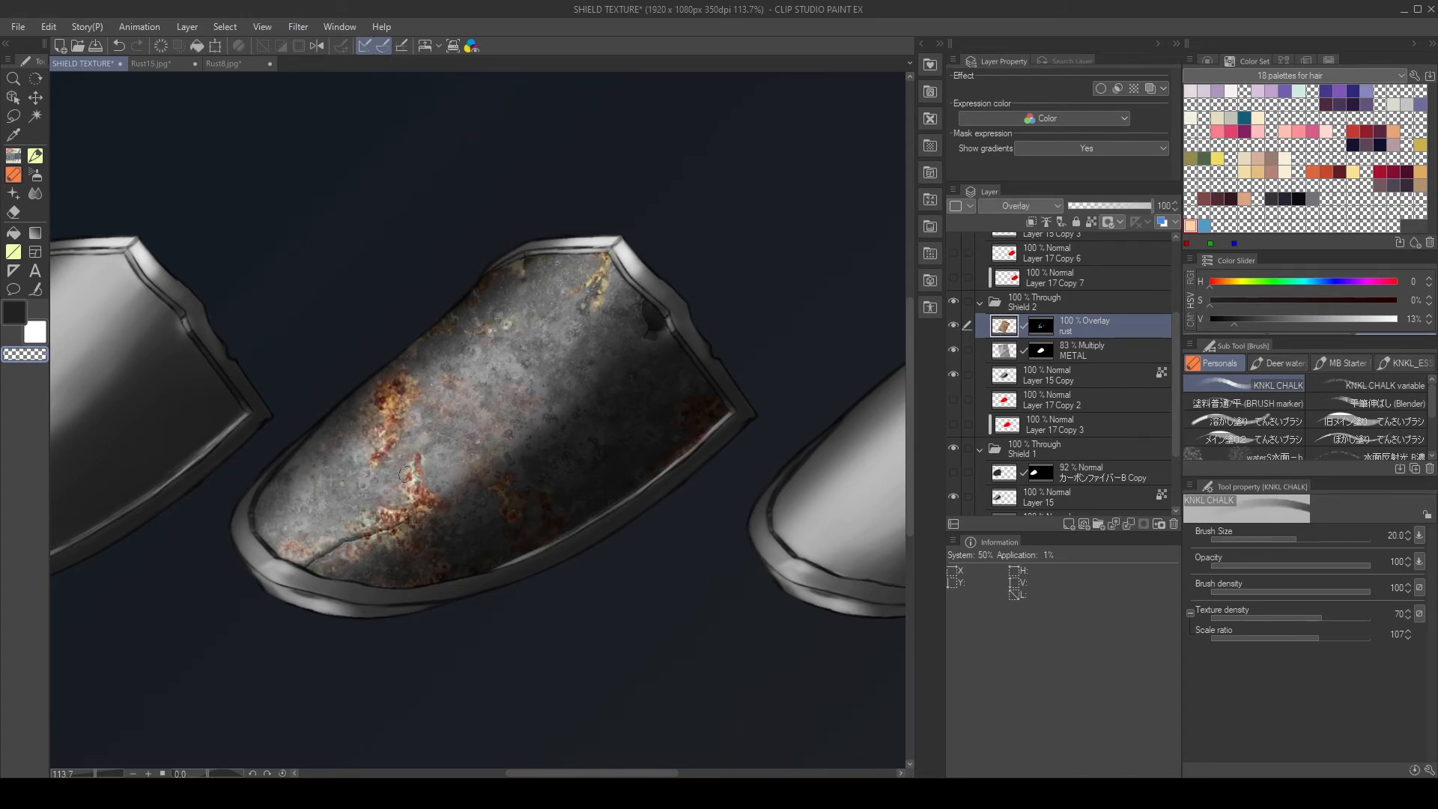
click(1032, 330)
scroll(581, 280, up, 3)
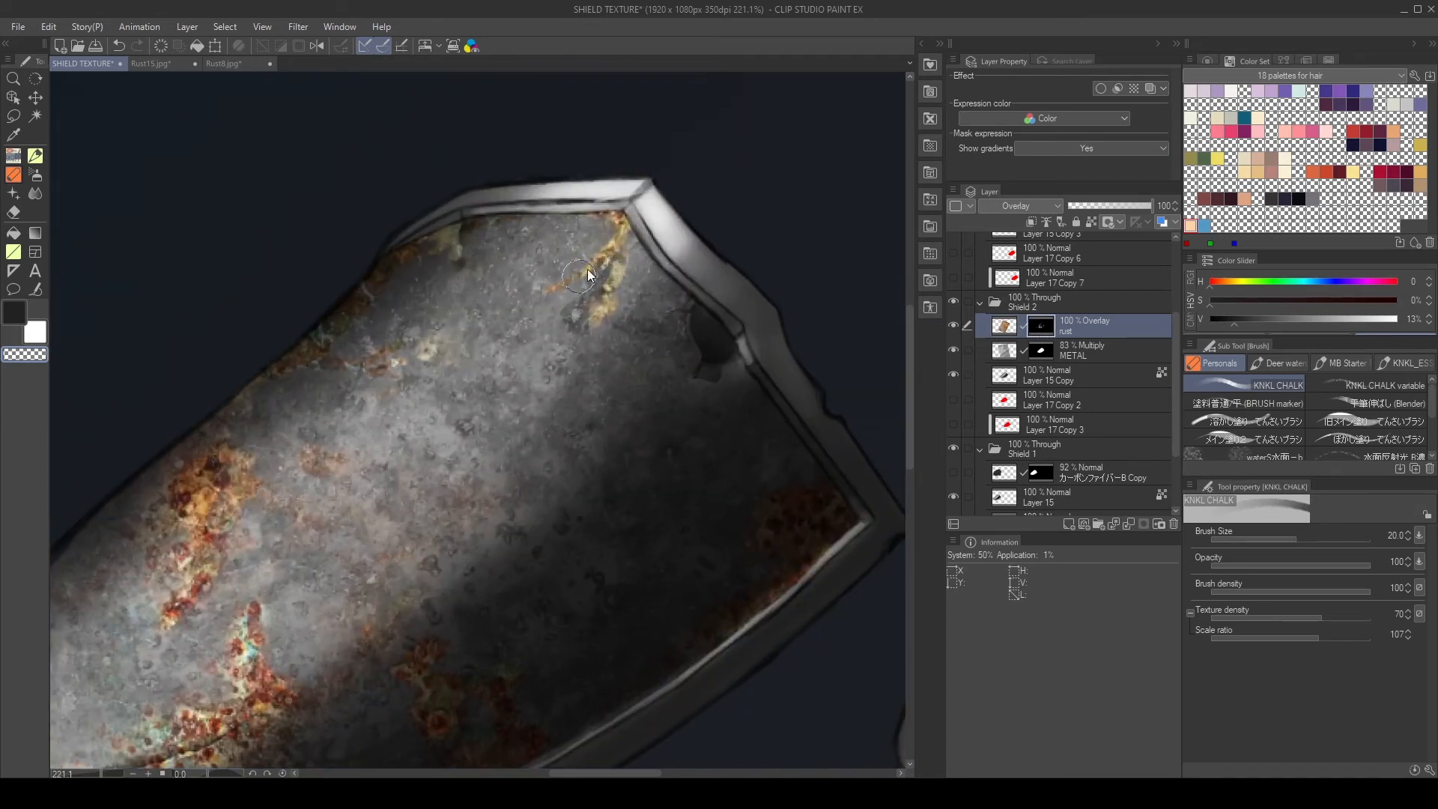
key(c)
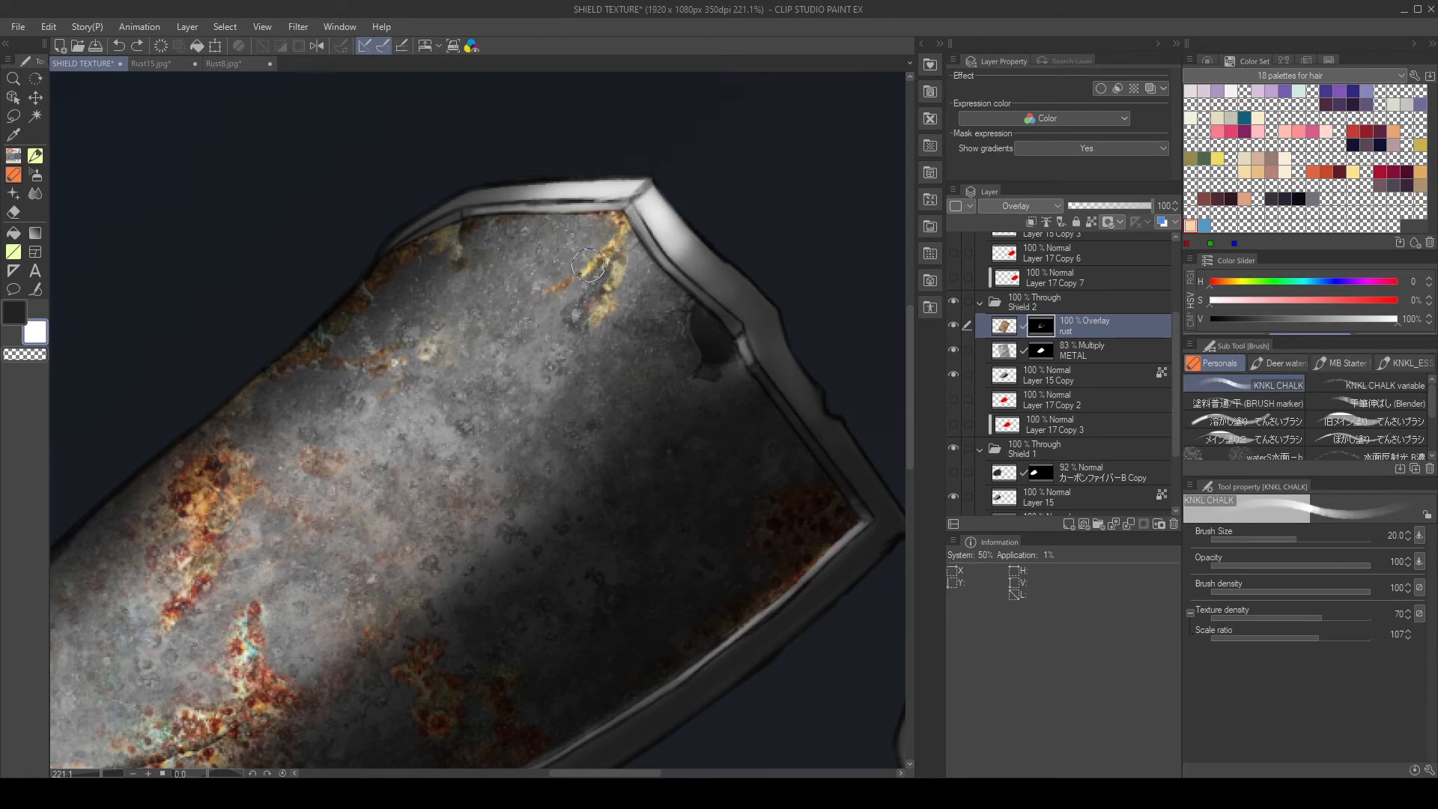
key(bracketleft)
key(bracketleft)
key(bracketleft)
key(bracketleft)
mouse_move(530, 291)
mouse_down()
mouse_move(515, 322)
mouse_move(526, 298)
mouse_move(496, 305)
mouse_move(531, 312)
mouse_move(596, 246)
mouse_move(560, 264)
mouse_move(617, 228)
mouse_move(553, 226)
mouse_up()
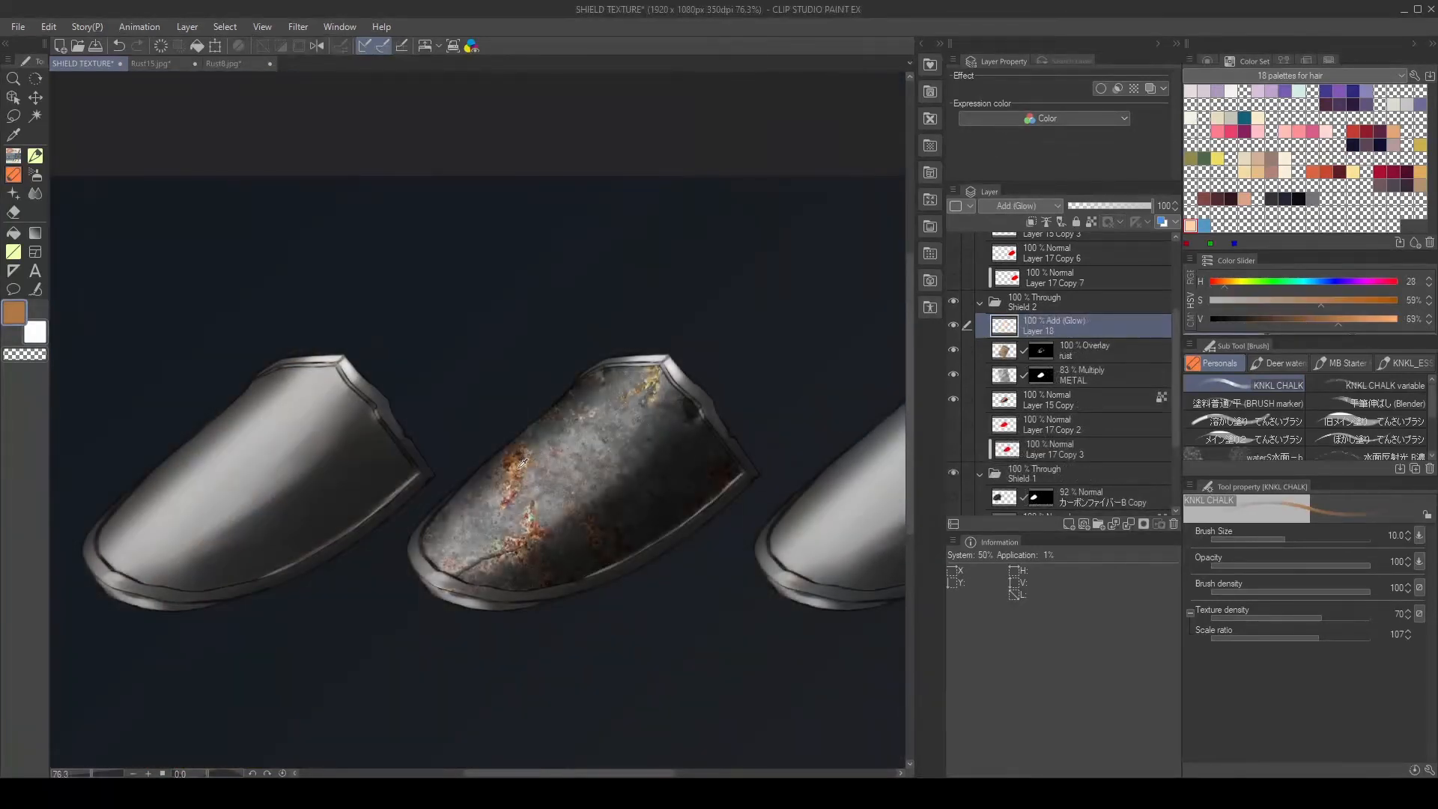
- Try a large orange chalk stroke across the rusted shield on the Add (Glow) layer
key(x)
key(bracketright)
key(bracketright)
key(bracketright)
key(bracketright)
key(bracketright)
key(bracketright)
key(bracketright)
key(bracketright)
key(x)
drag(507, 467, 593, 413)
key(ctrl+z)
- Try thin orange scratches along the rusted shield's upper edge with the chalk brush at size 7
key(bracketleft)
key(bracketleft)
key(bracketleft)
key(bracketleft)
key(bracketleft)
key(bracketleft)
key(bracketleft)
key(bracketleft)
key(bracketleft)
scroll(588, 401, up, 3)
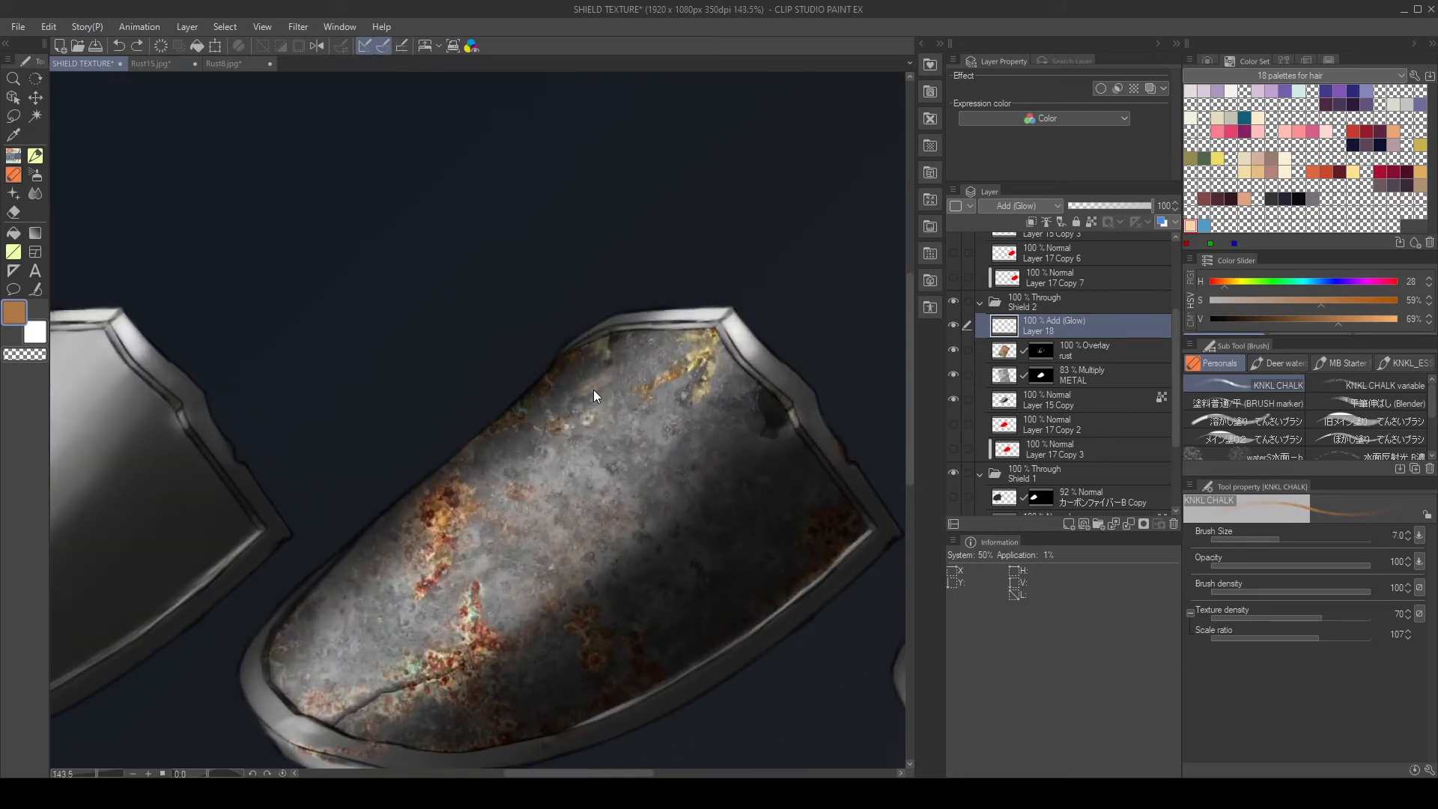
drag(605, 361, 541, 426)
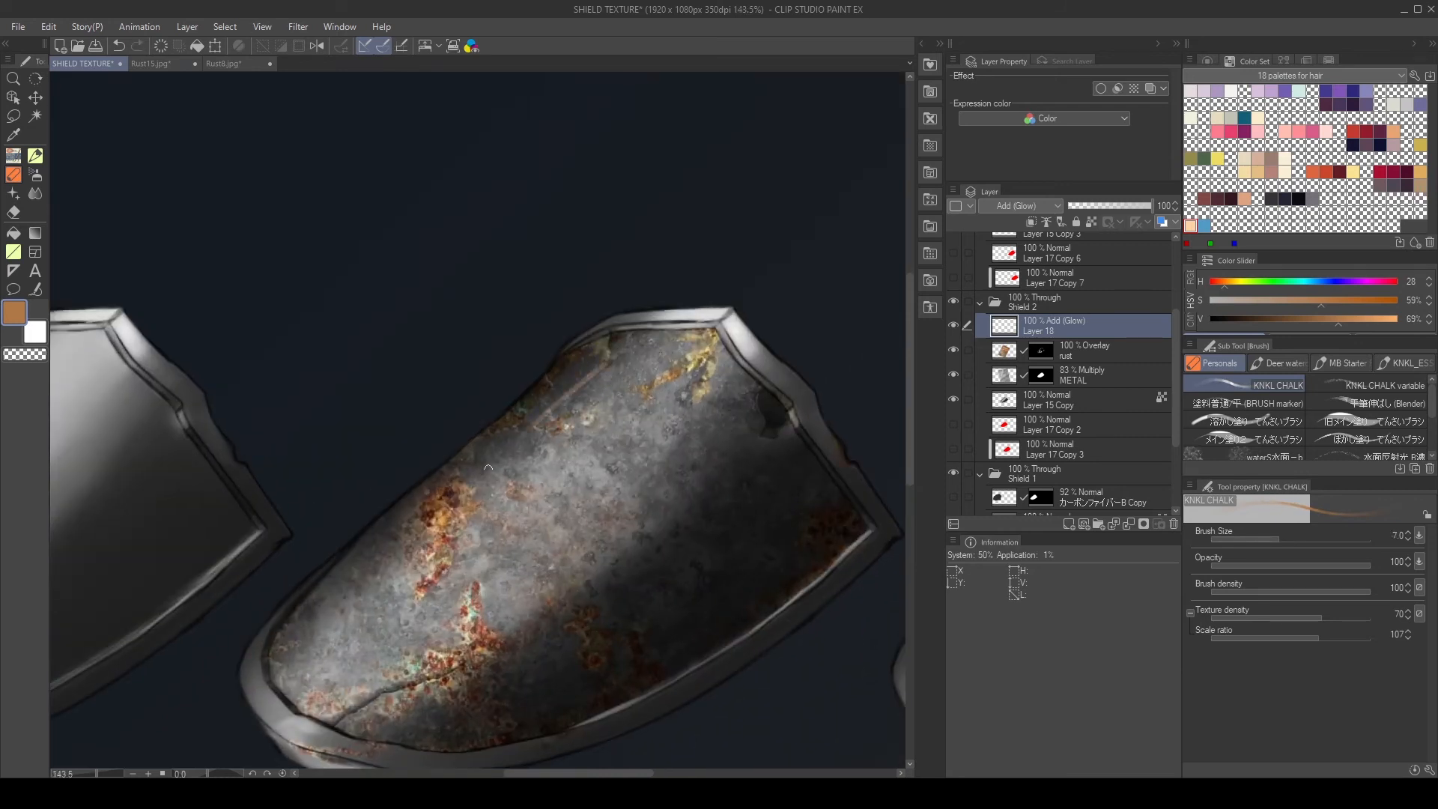
key(ctrl+z)
drag(590, 364, 514, 428)
key(ctrl+z)
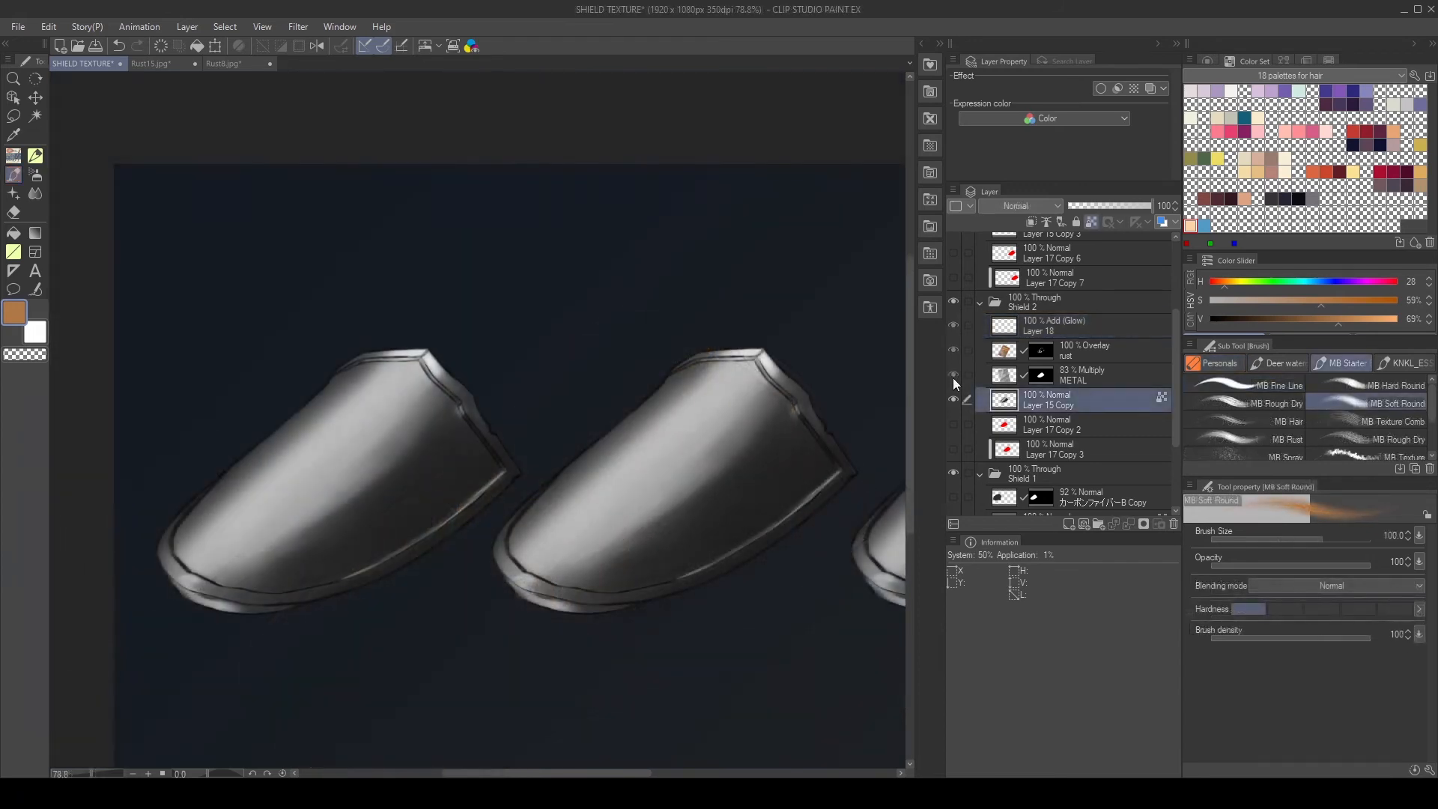
- Show the METAL texture on the rusted shield again and the carbon fibre texture layer in the Shield 1 folder
click(953, 374)
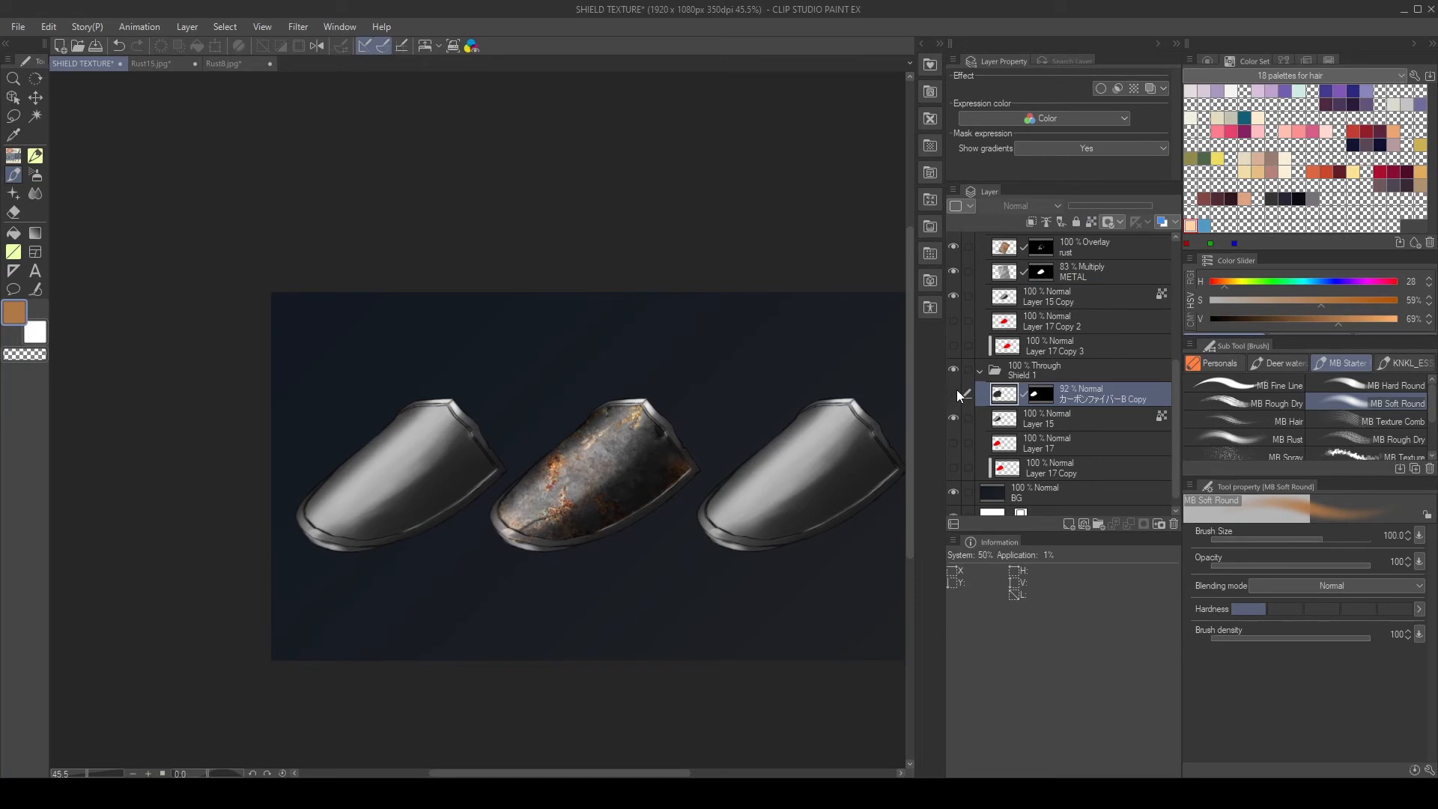
click(954, 391)
scroll(430, 430, up, 4)
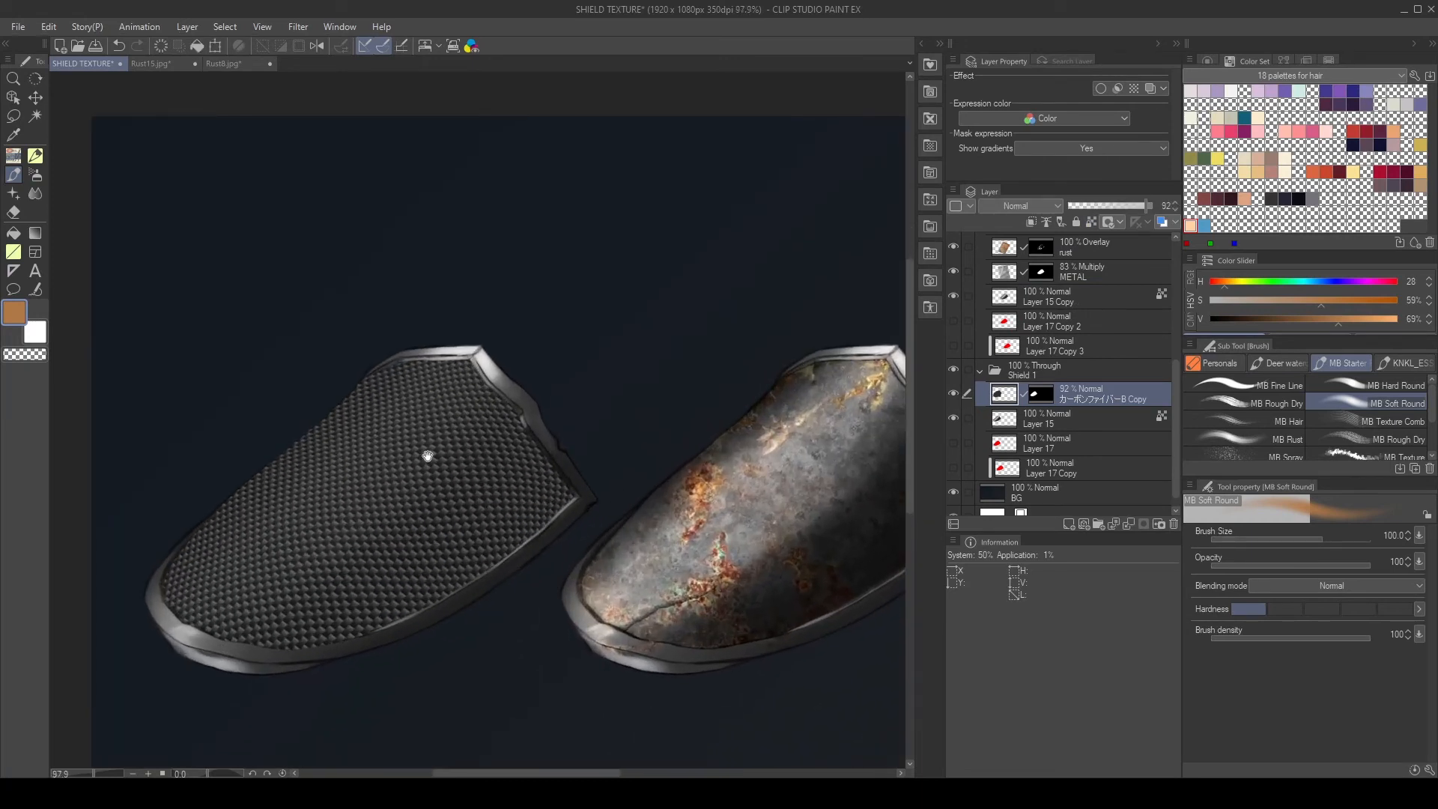
scroll(427, 458, up, 4)
scroll(440, 401, down, 2)
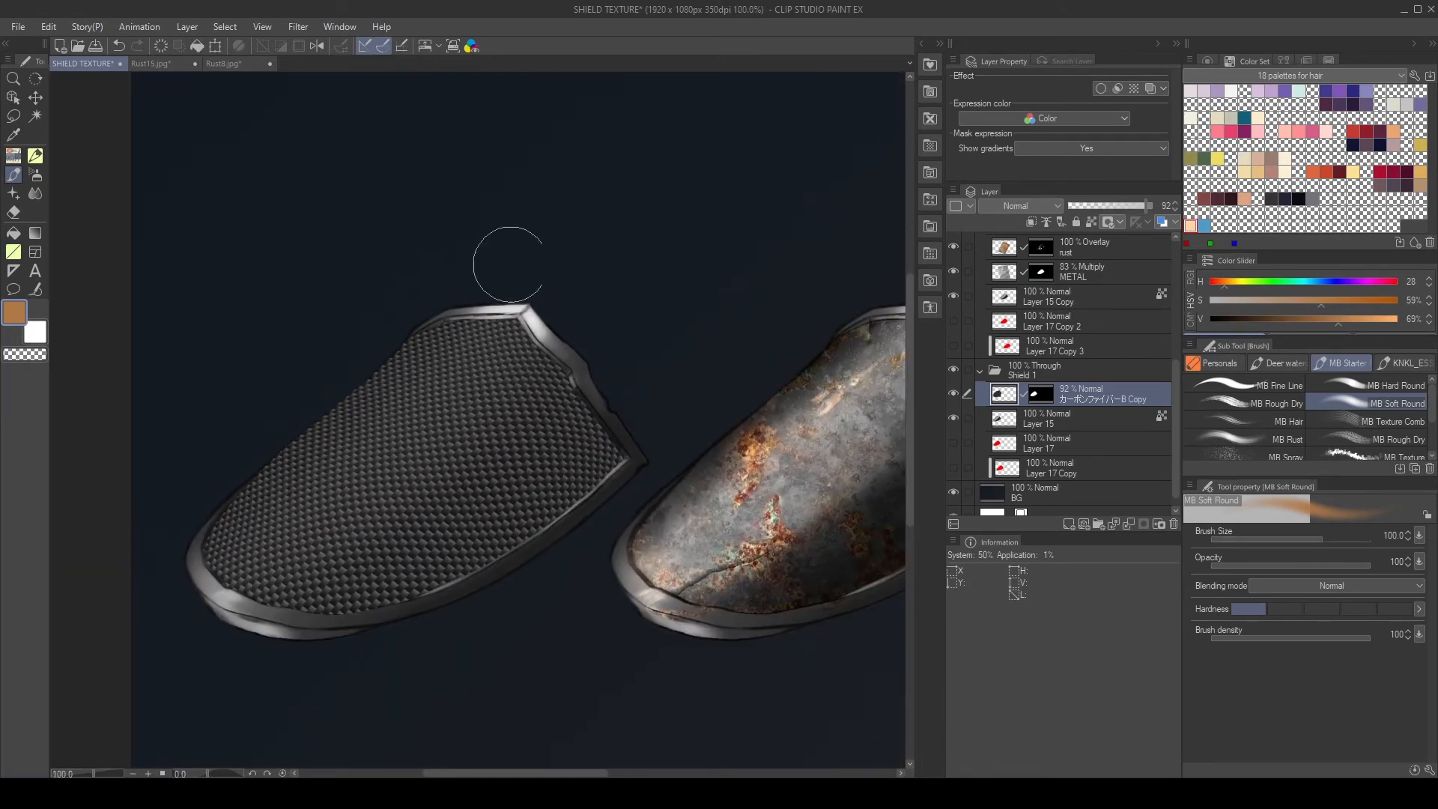
- Set the carbon fibre texture layer to Multiply at 84% opacity
click(1020, 205)
click(1002, 250)
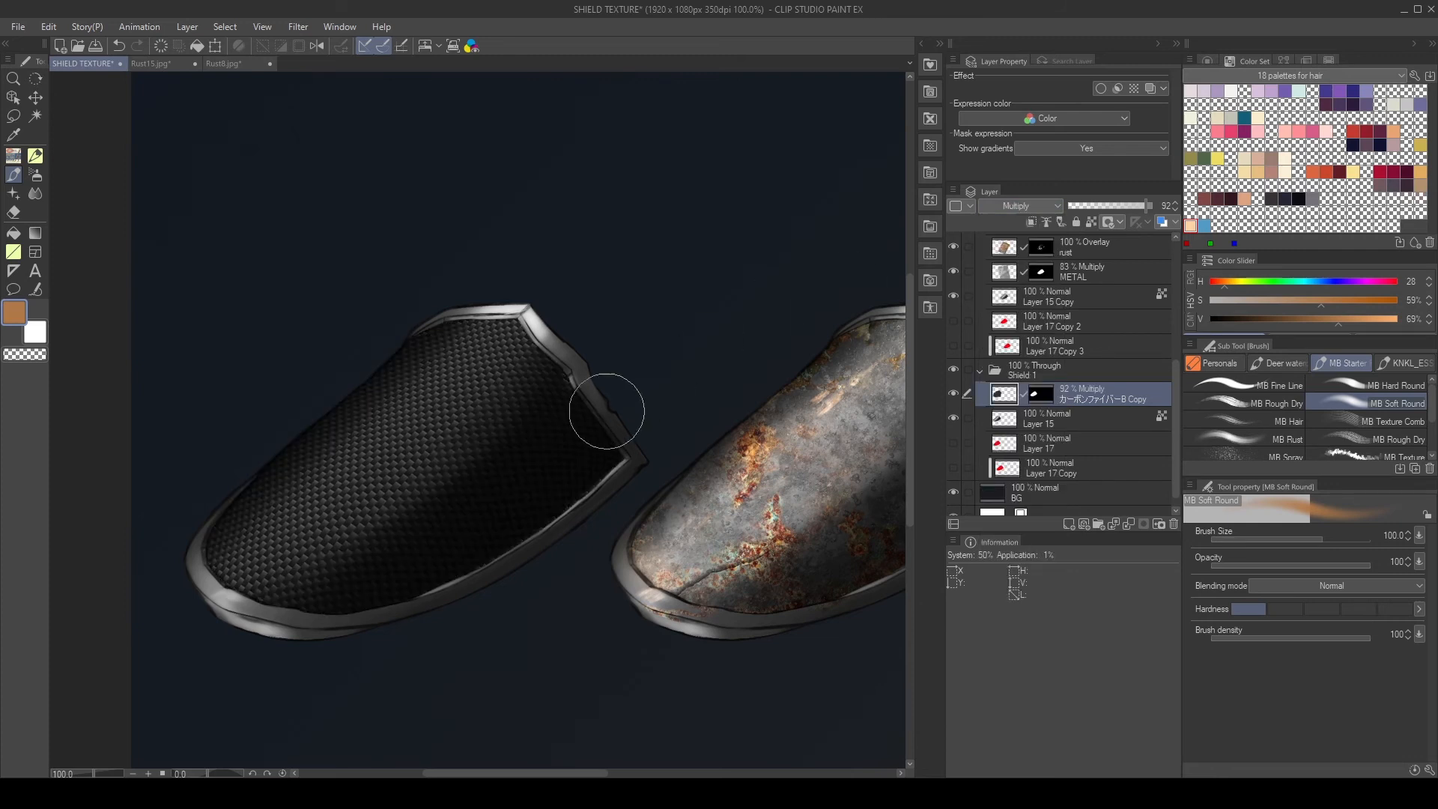
mouse_move(1134, 208)
mouse_down()
mouse_move(1111, 205)
mouse_move(1157, 209)
mouse_move(1143, 217)
mouse_up()
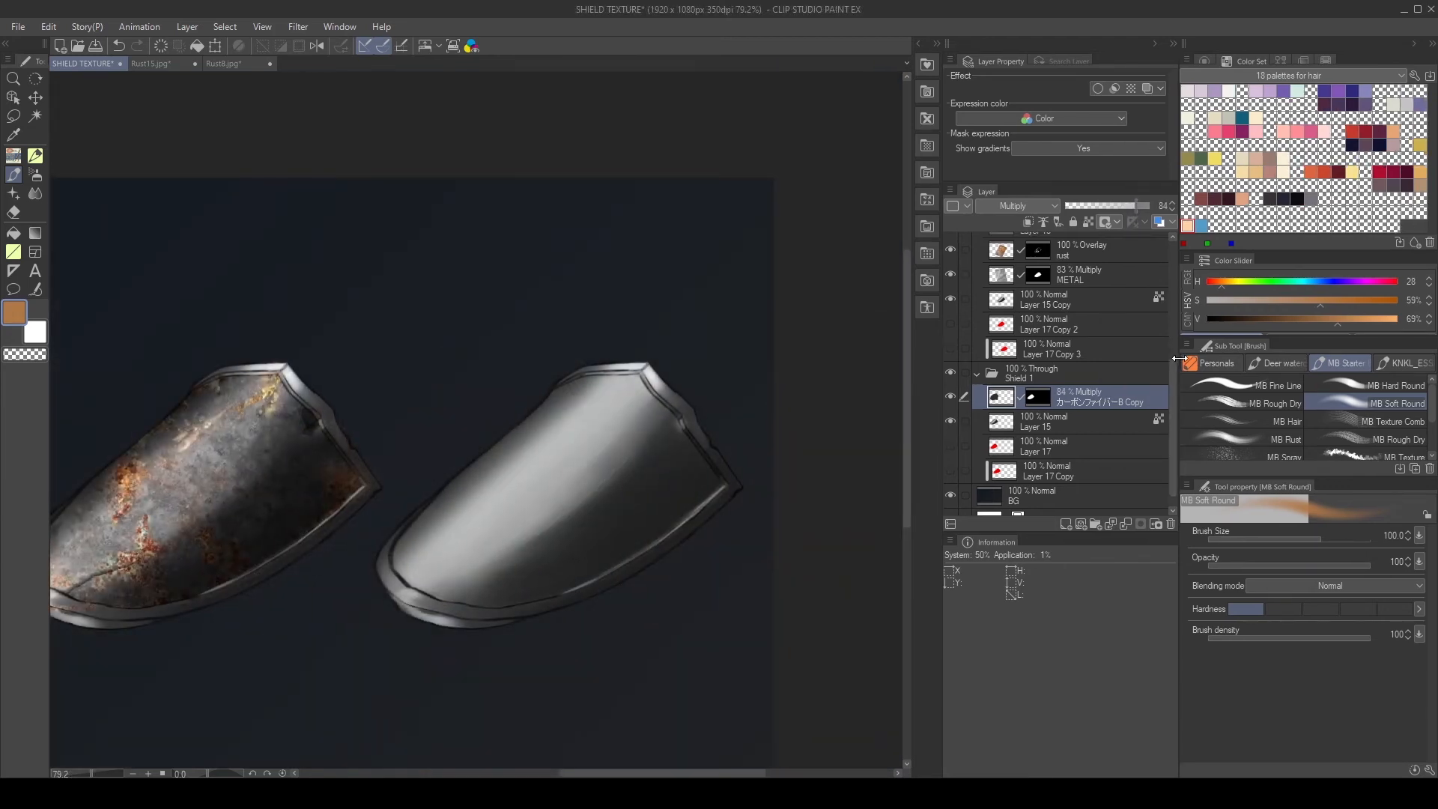
- Select the MADERA wood texture layer in the Shield 3 folder and make it visible
drag(1174, 371, 1178, 262)
scroll(1129, 273, up, 1)
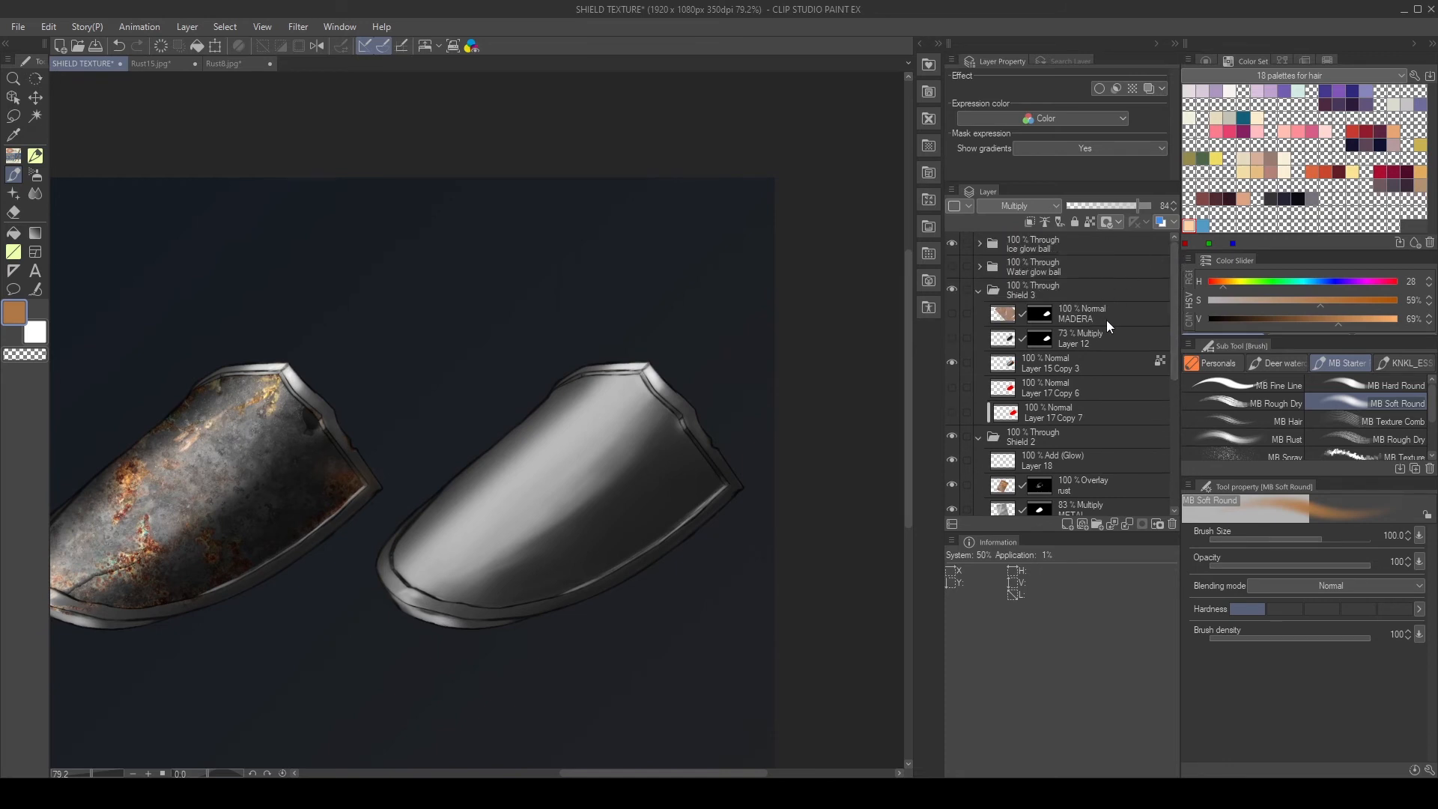
click(1083, 361)
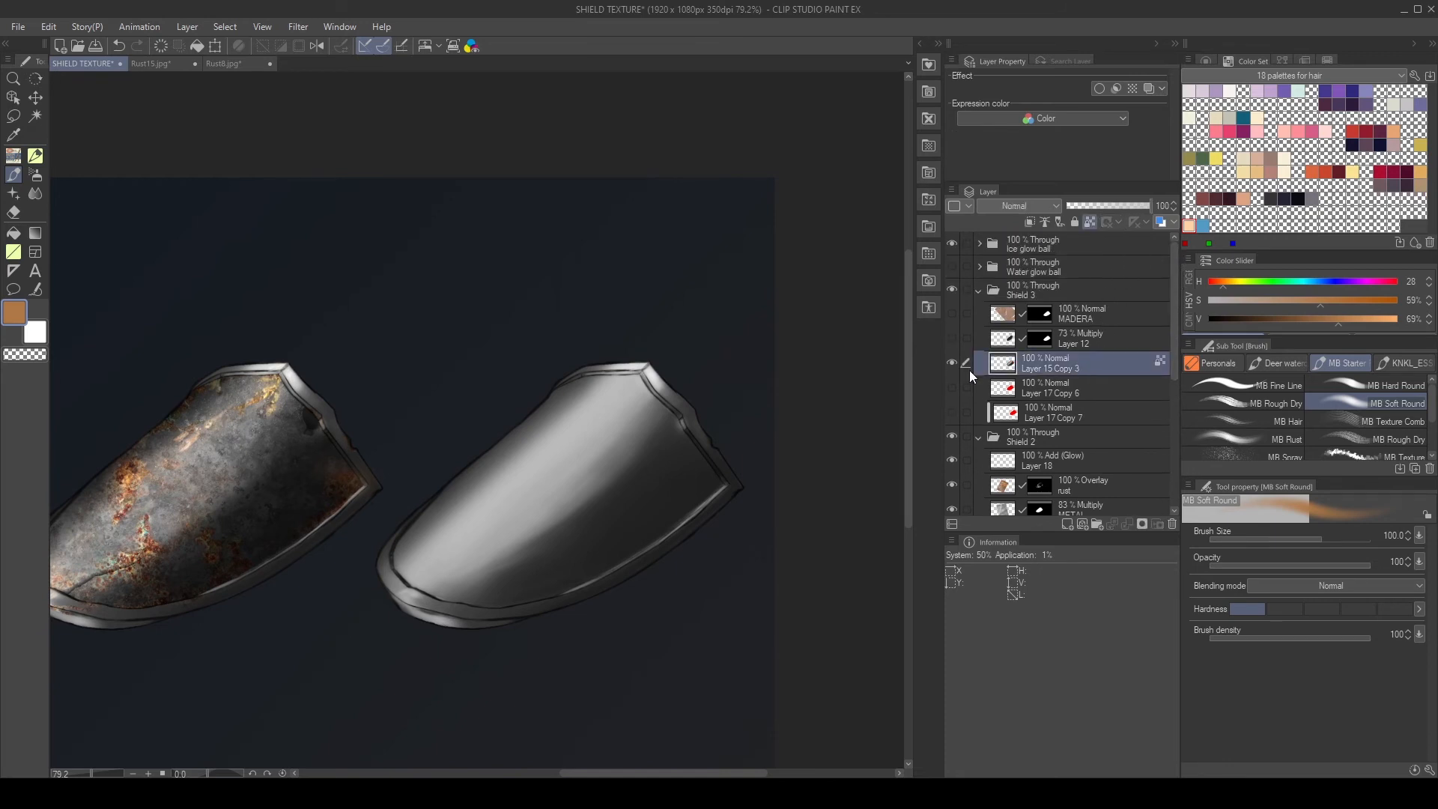
click(1108, 313)
click(951, 313)
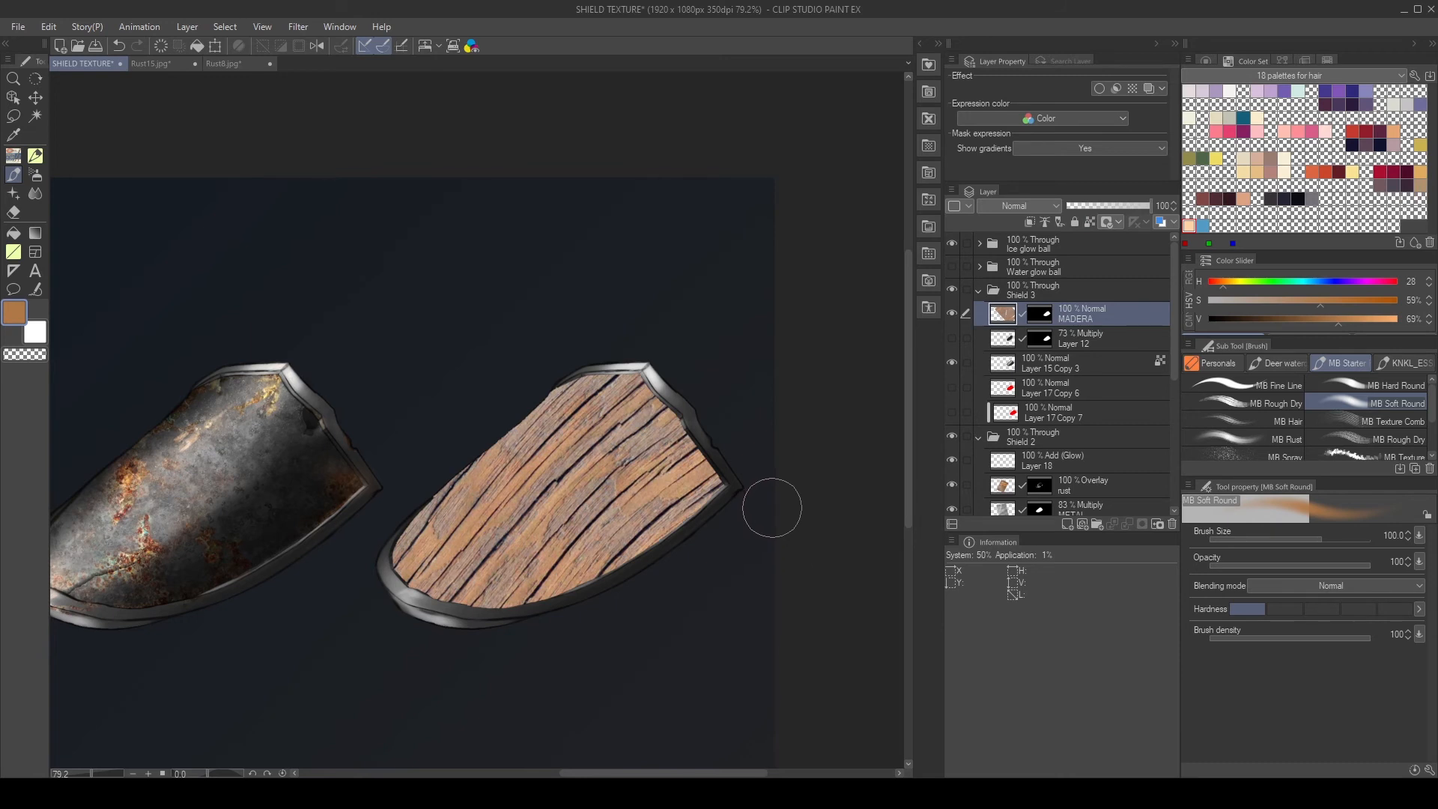
- Set the MADERA layer to Hard light at 77% opacity
click(1017, 210)
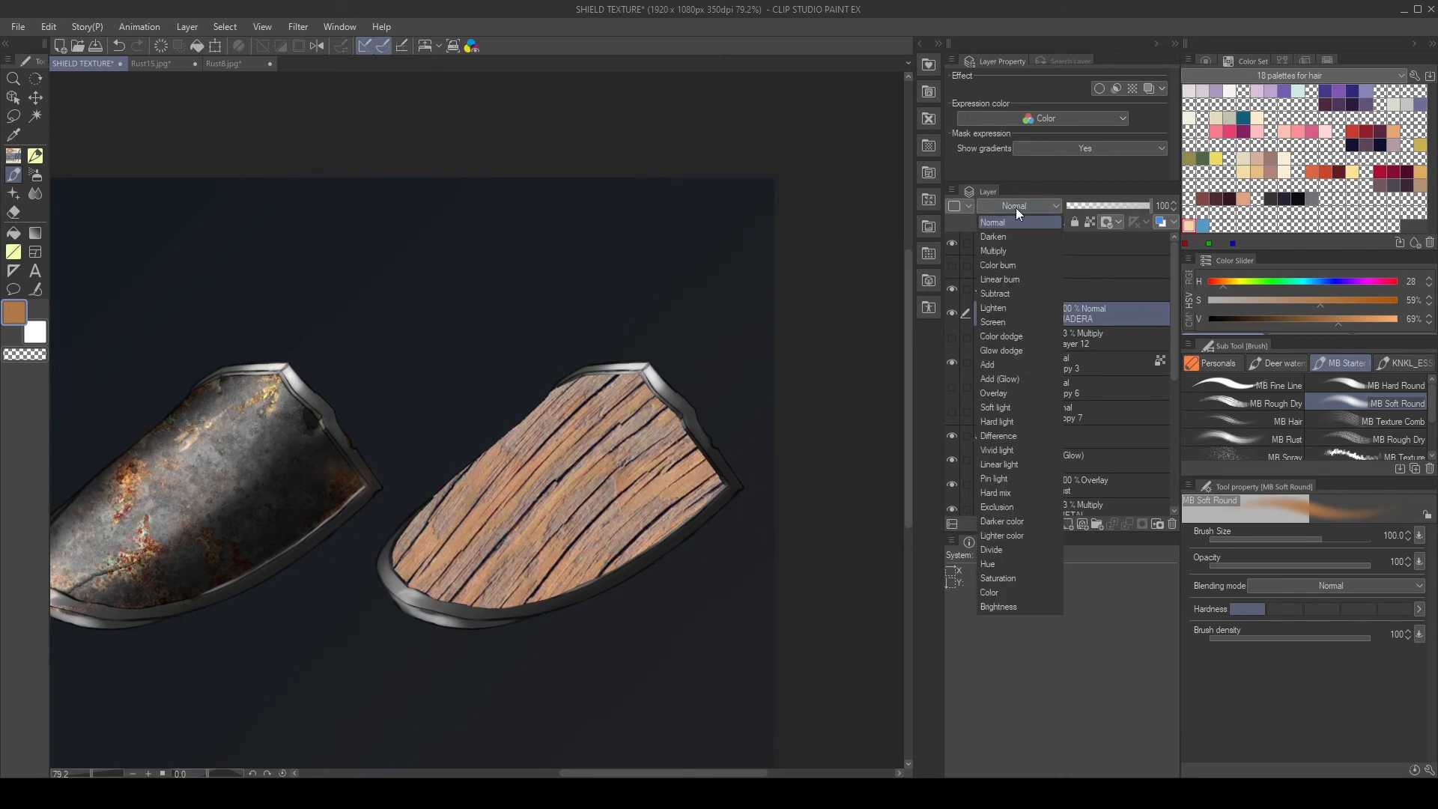
click(1005, 422)
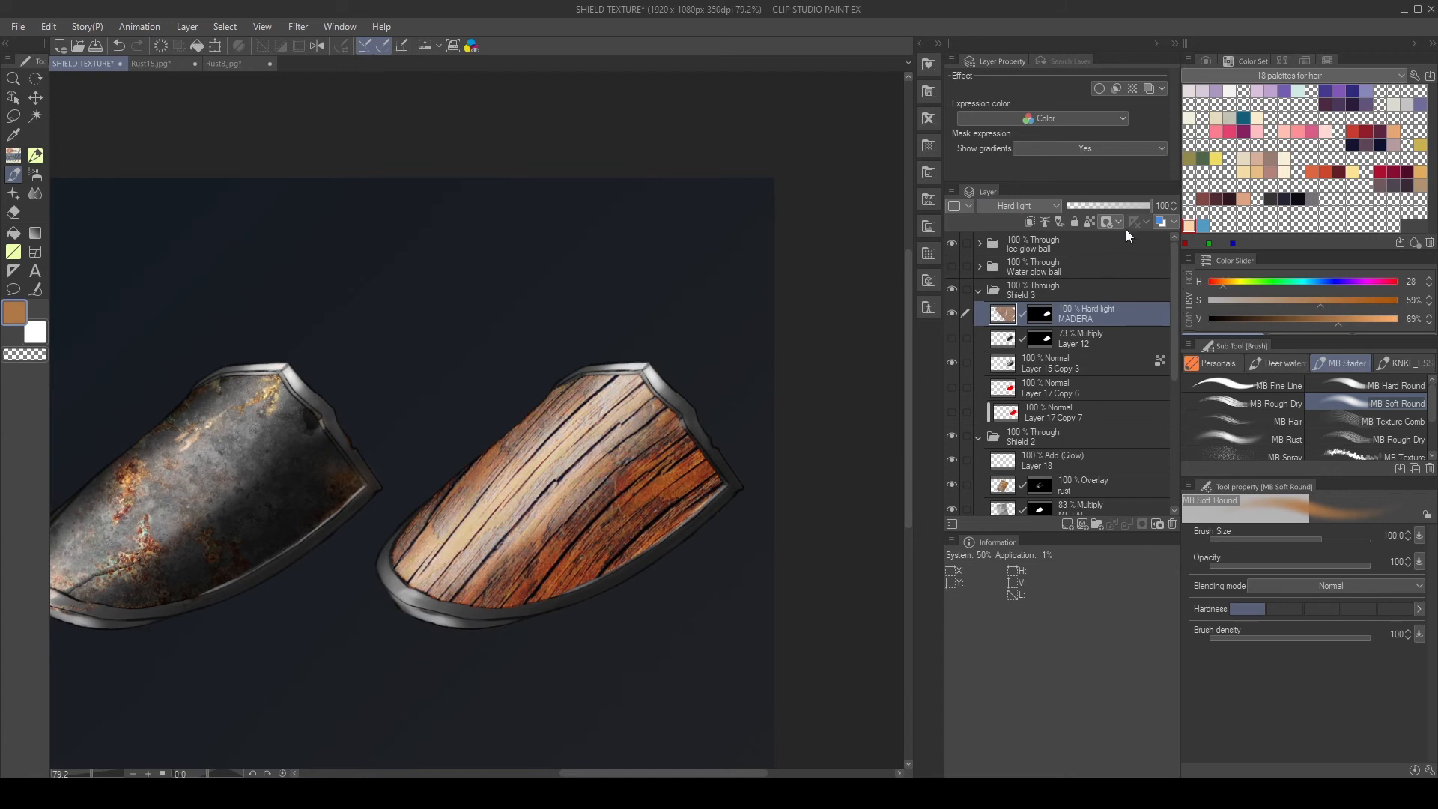
drag(1141, 209, 1132, 209)
- Show the Multiply shading Layer 12 at 78% opacity and set the MADERA layer's opacity to 91%
click(950, 336)
click(1081, 333)
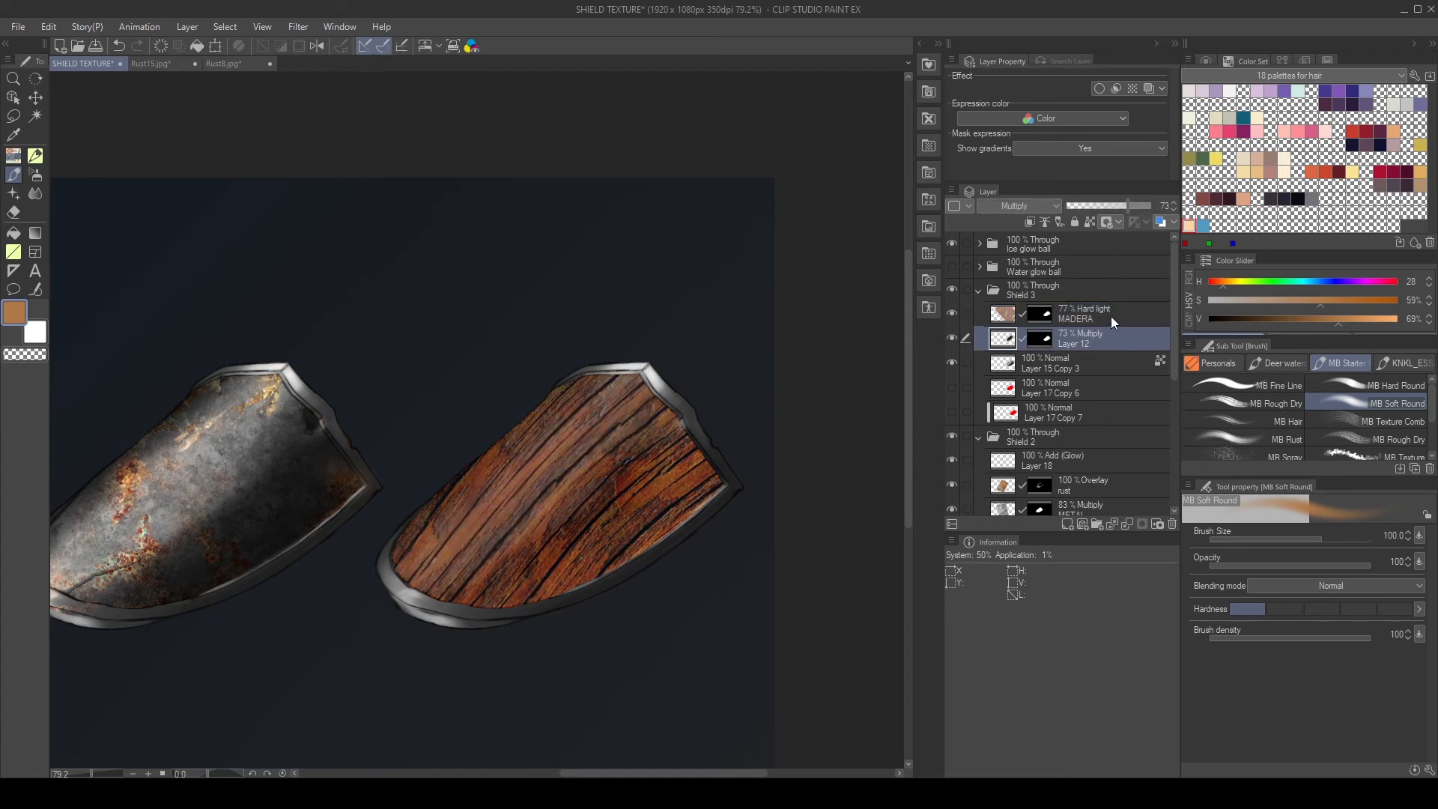
drag(1121, 205, 1132, 204)
click(1093, 313)
drag(1131, 205, 1143, 198)
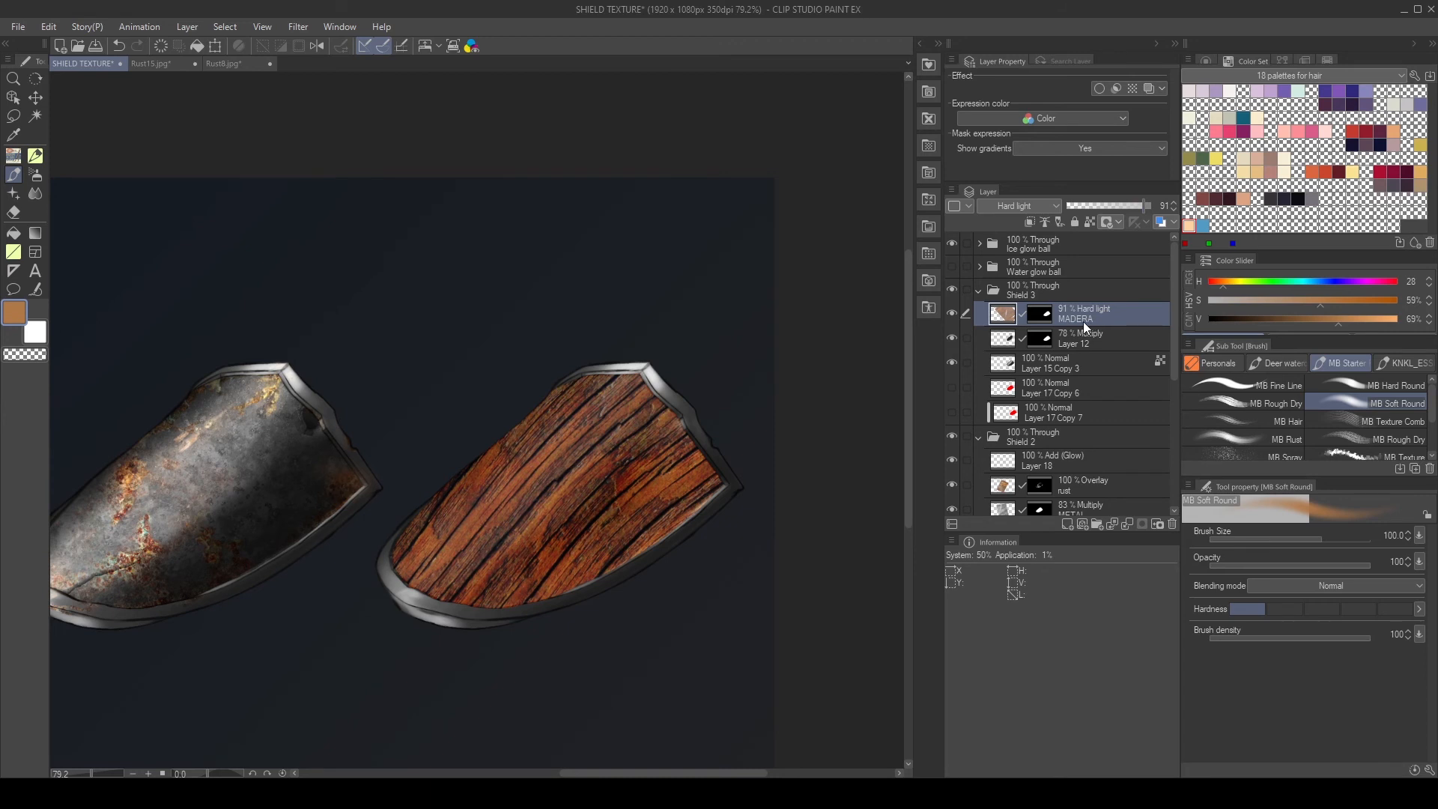
- Adjust the MADERA wood texture's hue to -7 and saturation to -33, and lower its luminosity slightly
key(ctrl+u)
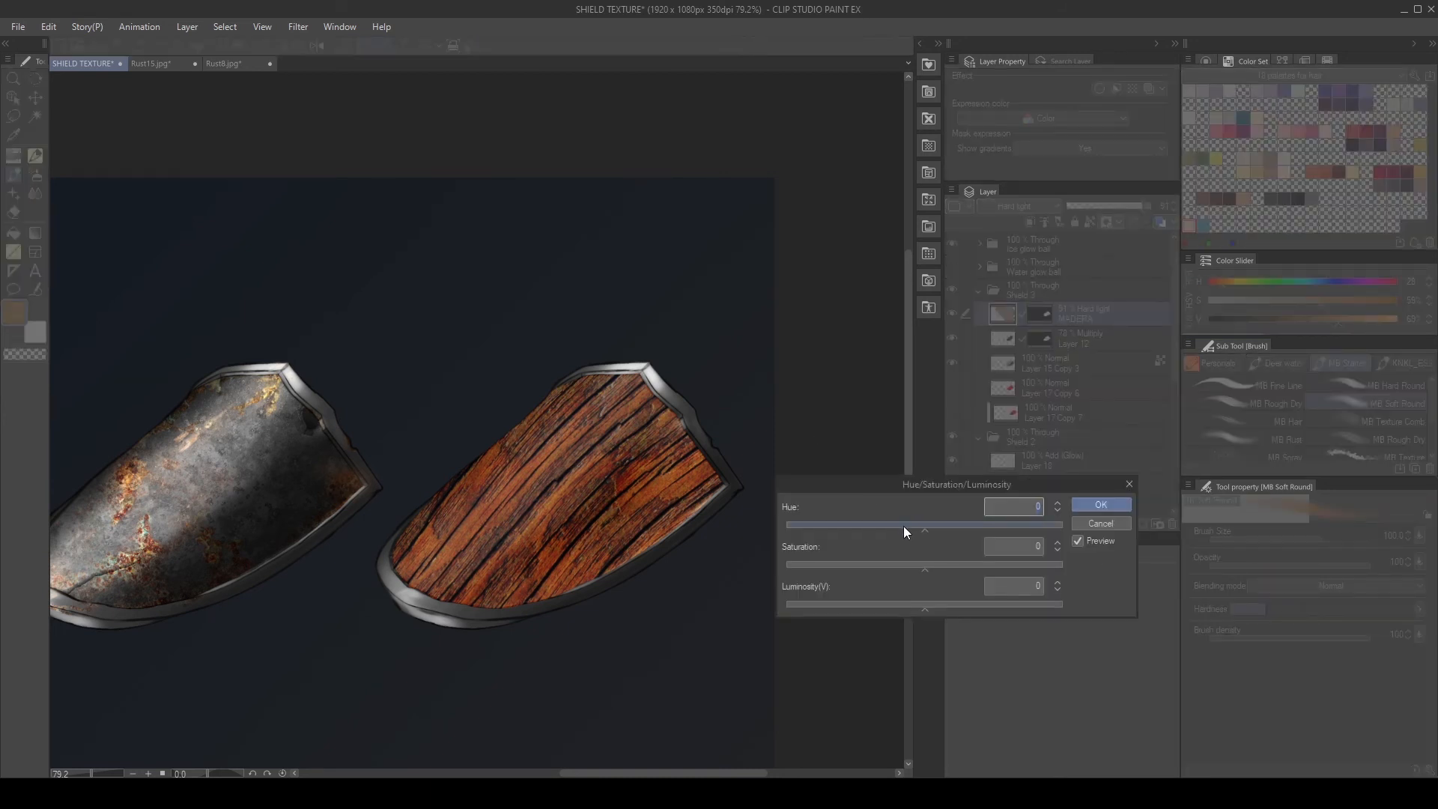
drag(893, 568, 853, 528)
drag(953, 527, 919, 529)
drag(919, 605, 917, 603)
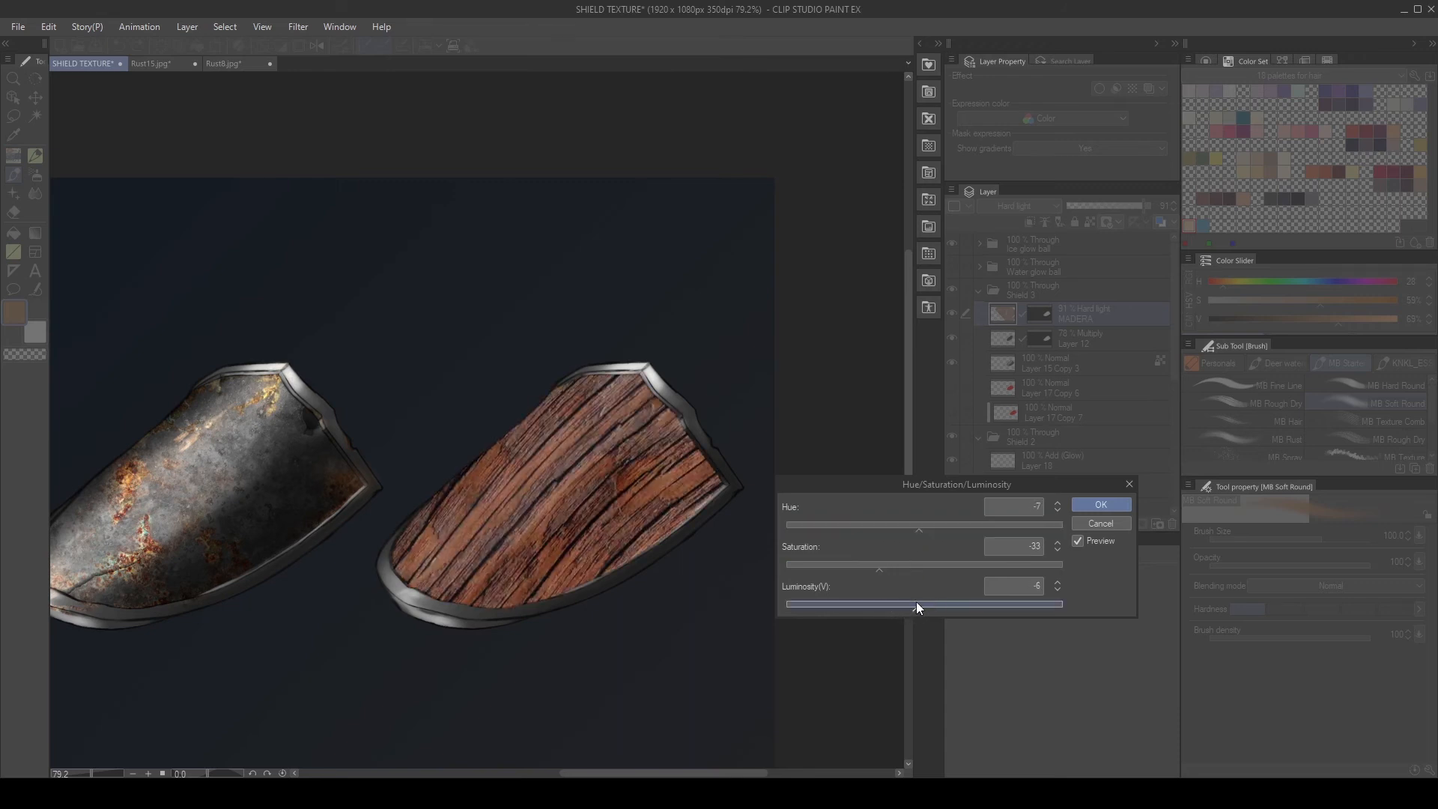
click(1100, 503)
- Set the MADERA layer's opacity to 90% and compare the wooden shield with and without Layer 12's shading
scroll(634, 517, down, 4)
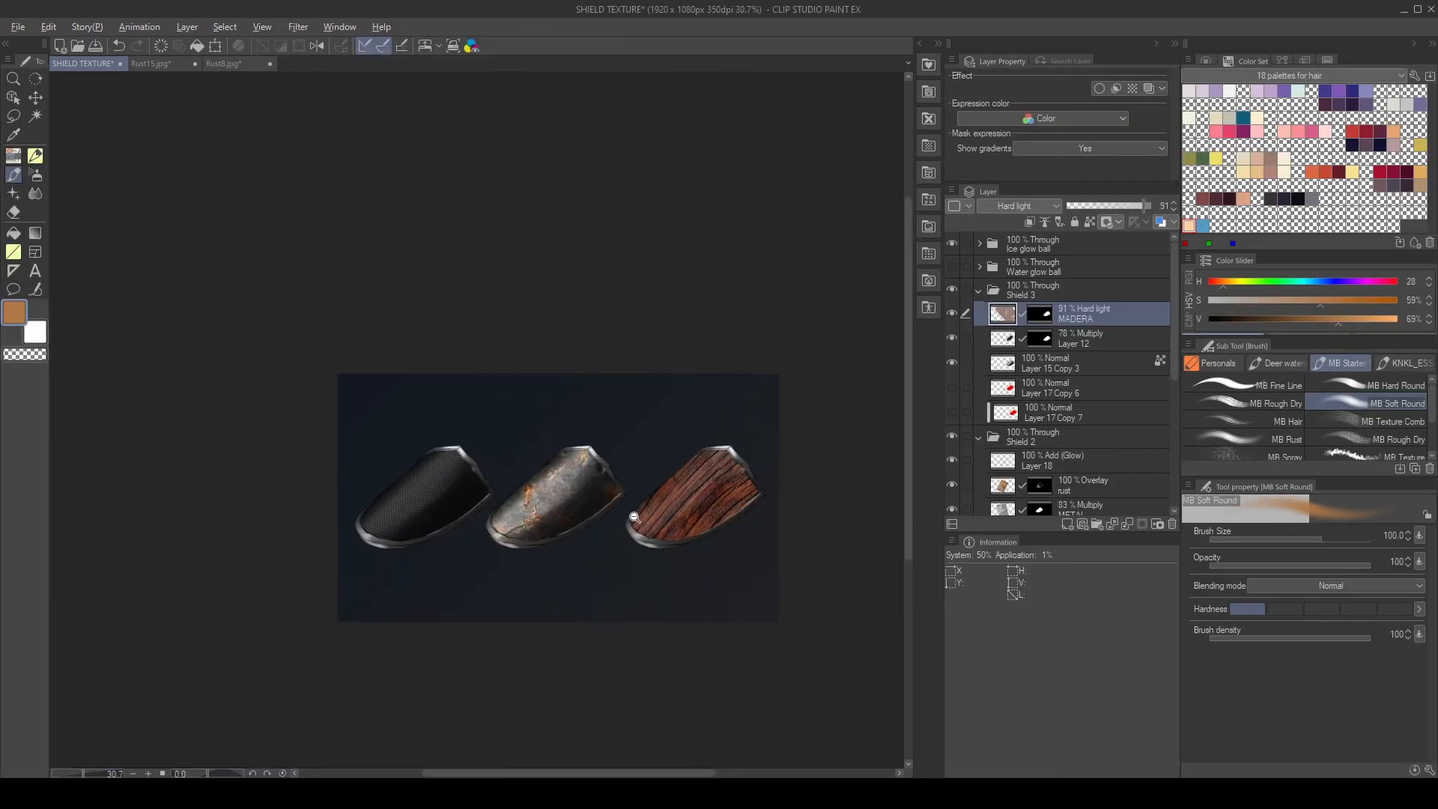
scroll(634, 517, up, 4)
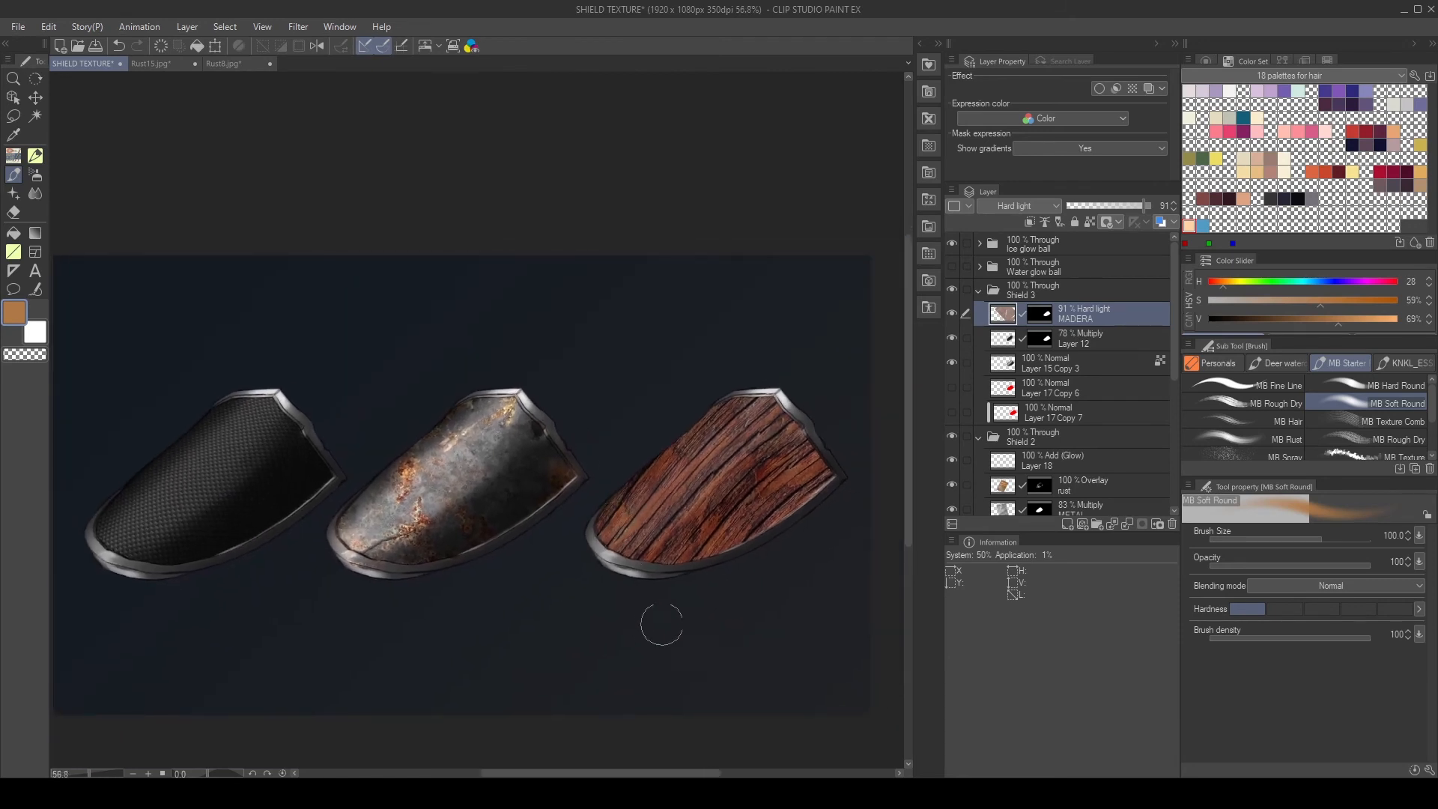
scroll(661, 623, up, 1)
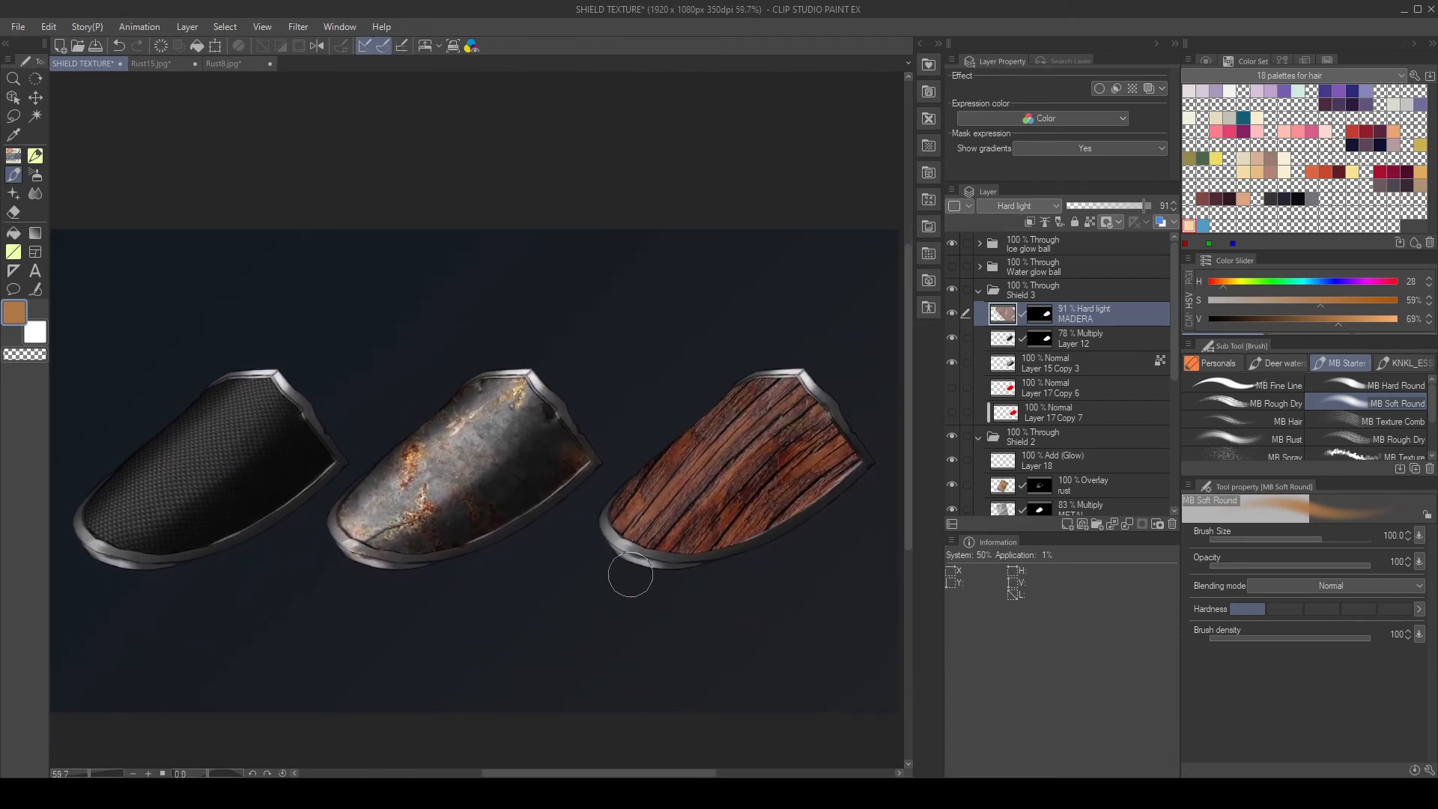
click(1126, 200)
click(1144, 197)
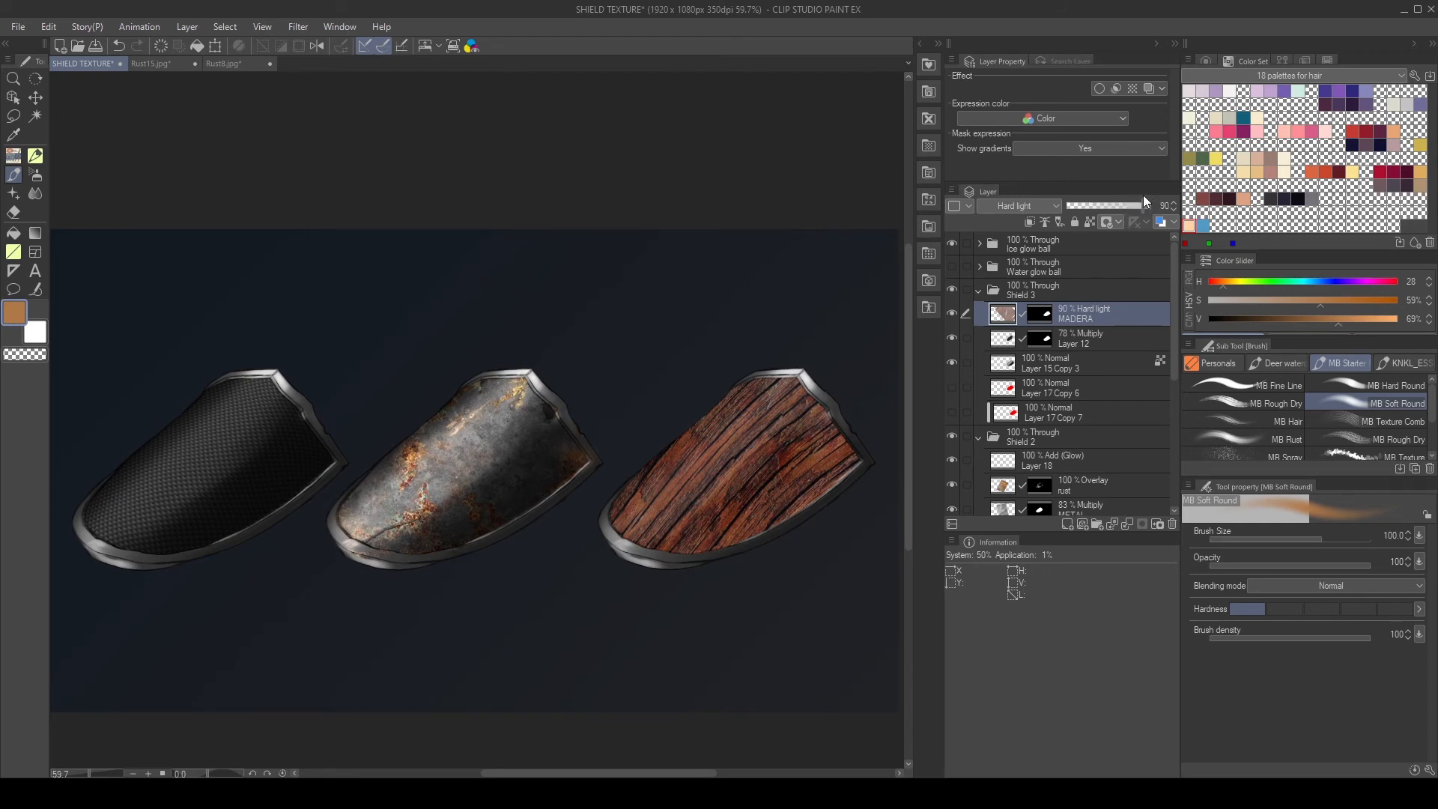
click(1093, 335)
click(953, 337)
click(953, 337)
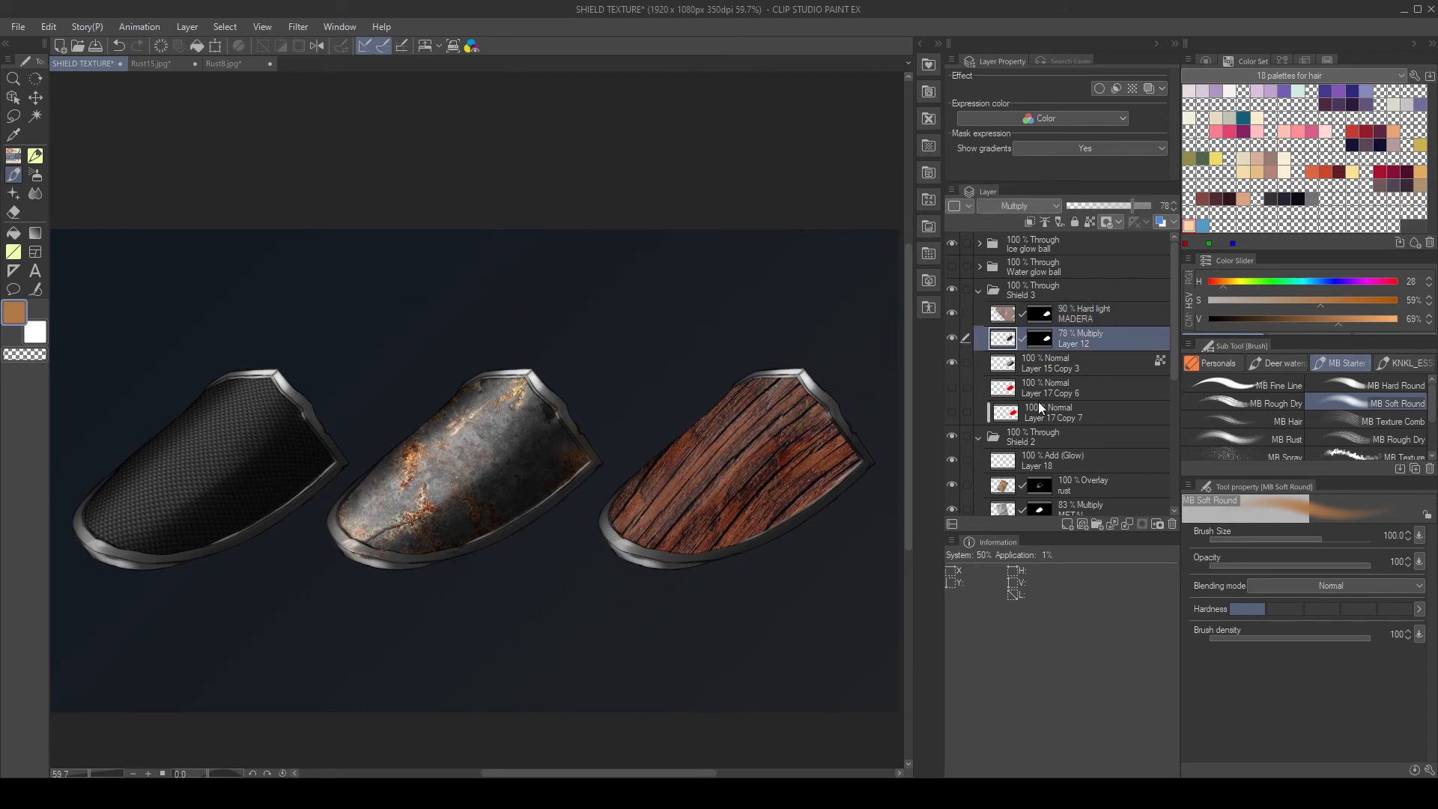
- Show the base circles of both glow balls: Layer 1 in Water glow ball and Layer 1 Copy in Ice glow ball
click(1020, 472)
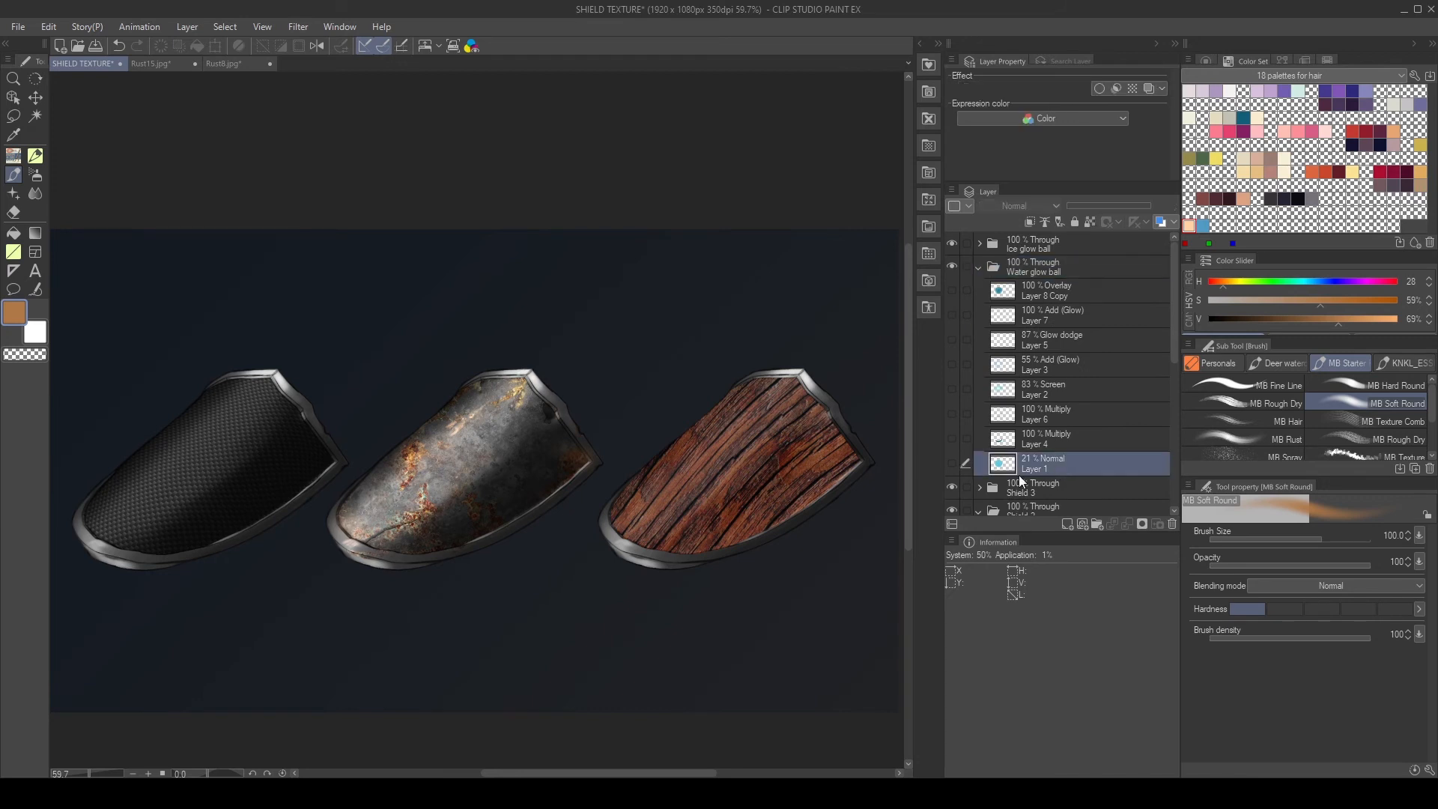
click(951, 464)
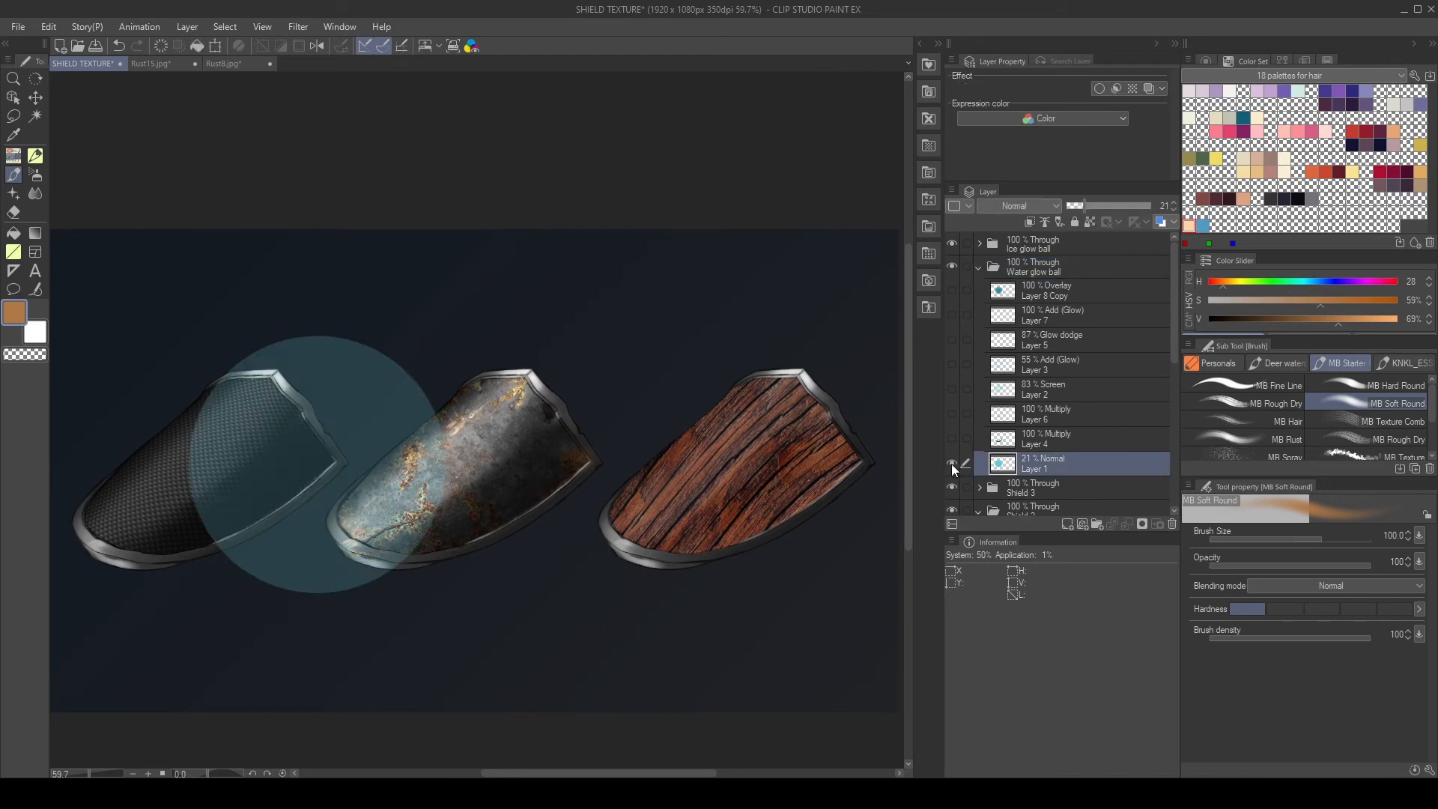
click(978, 244)
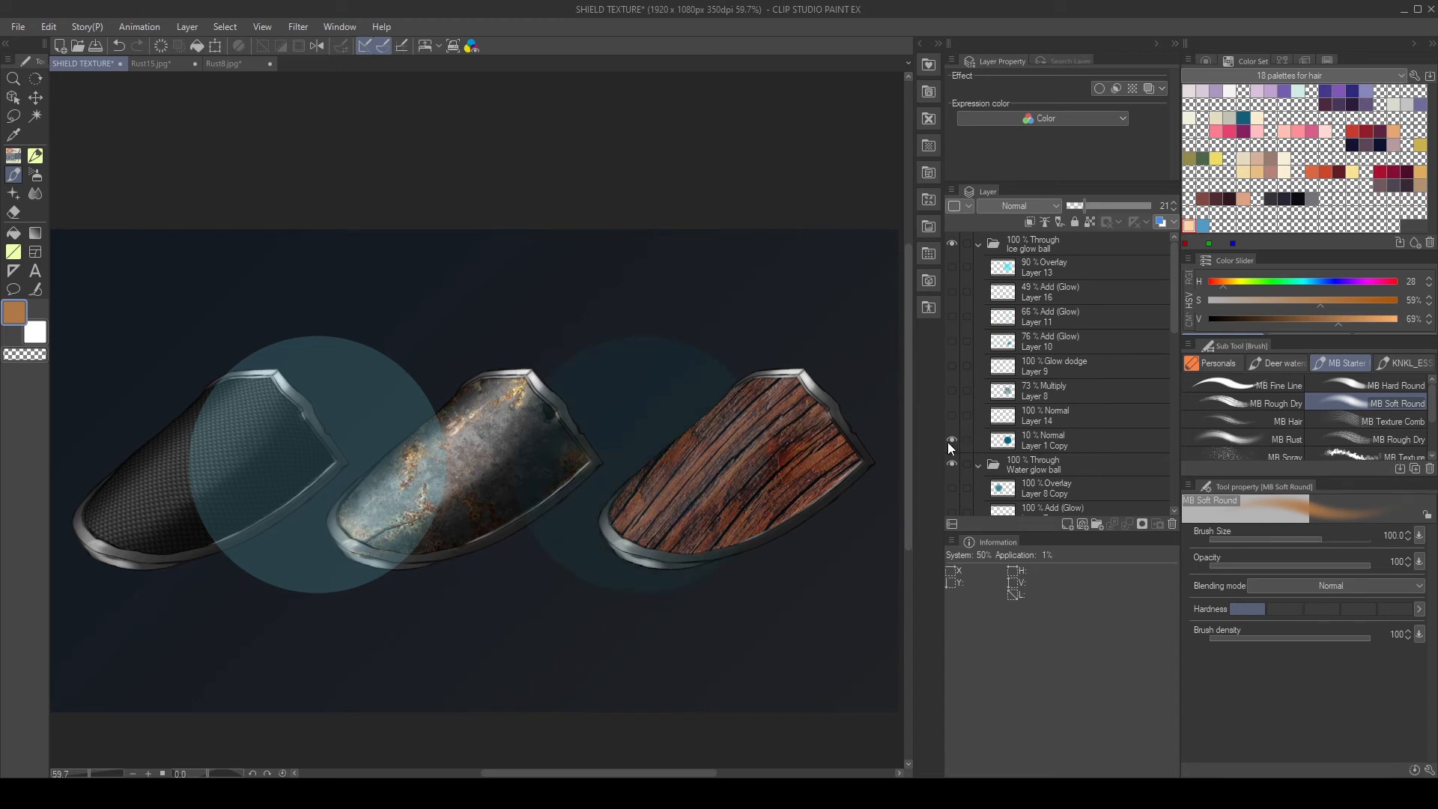
scroll(1043, 414, down, 3)
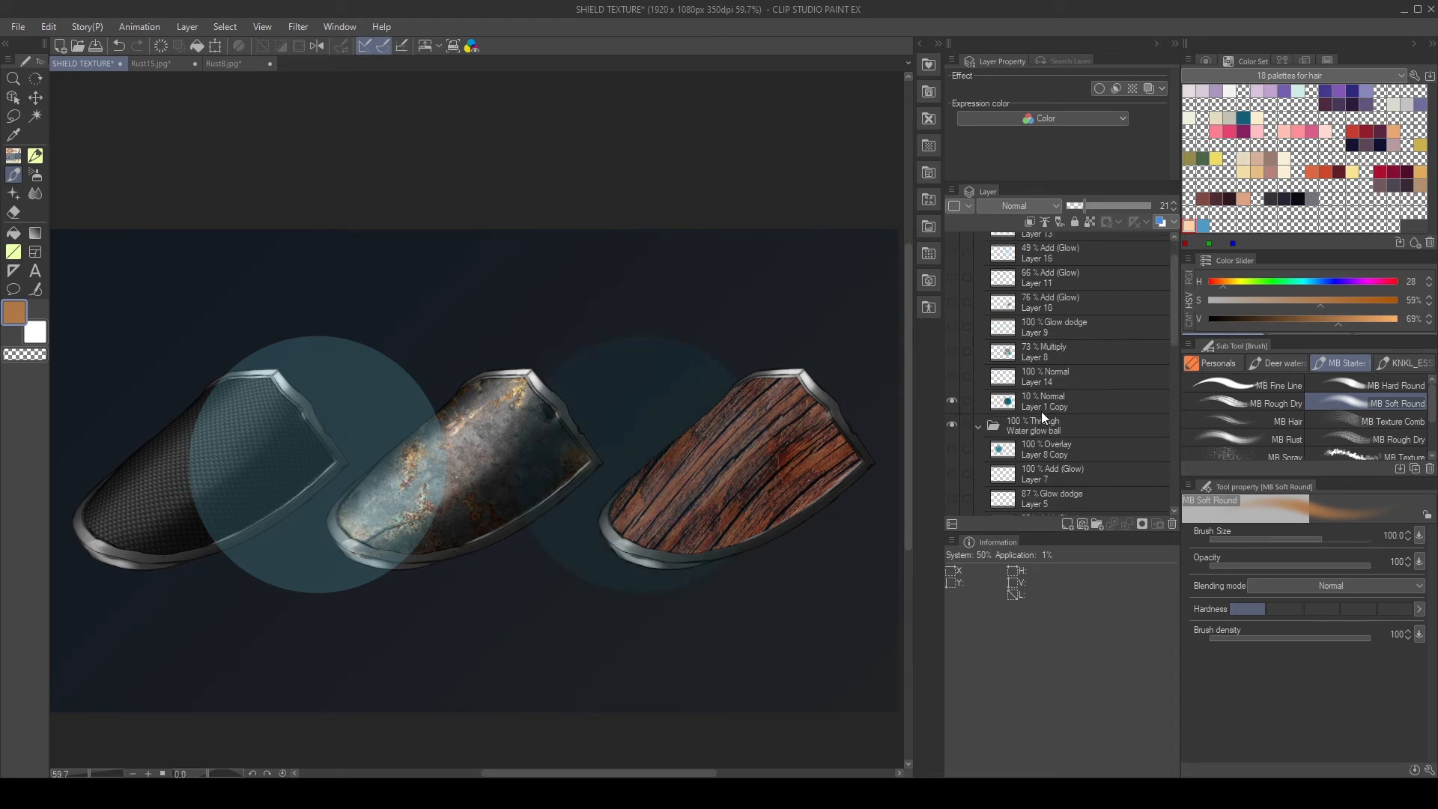
scroll(1041, 411, down, 5)
click(1023, 442)
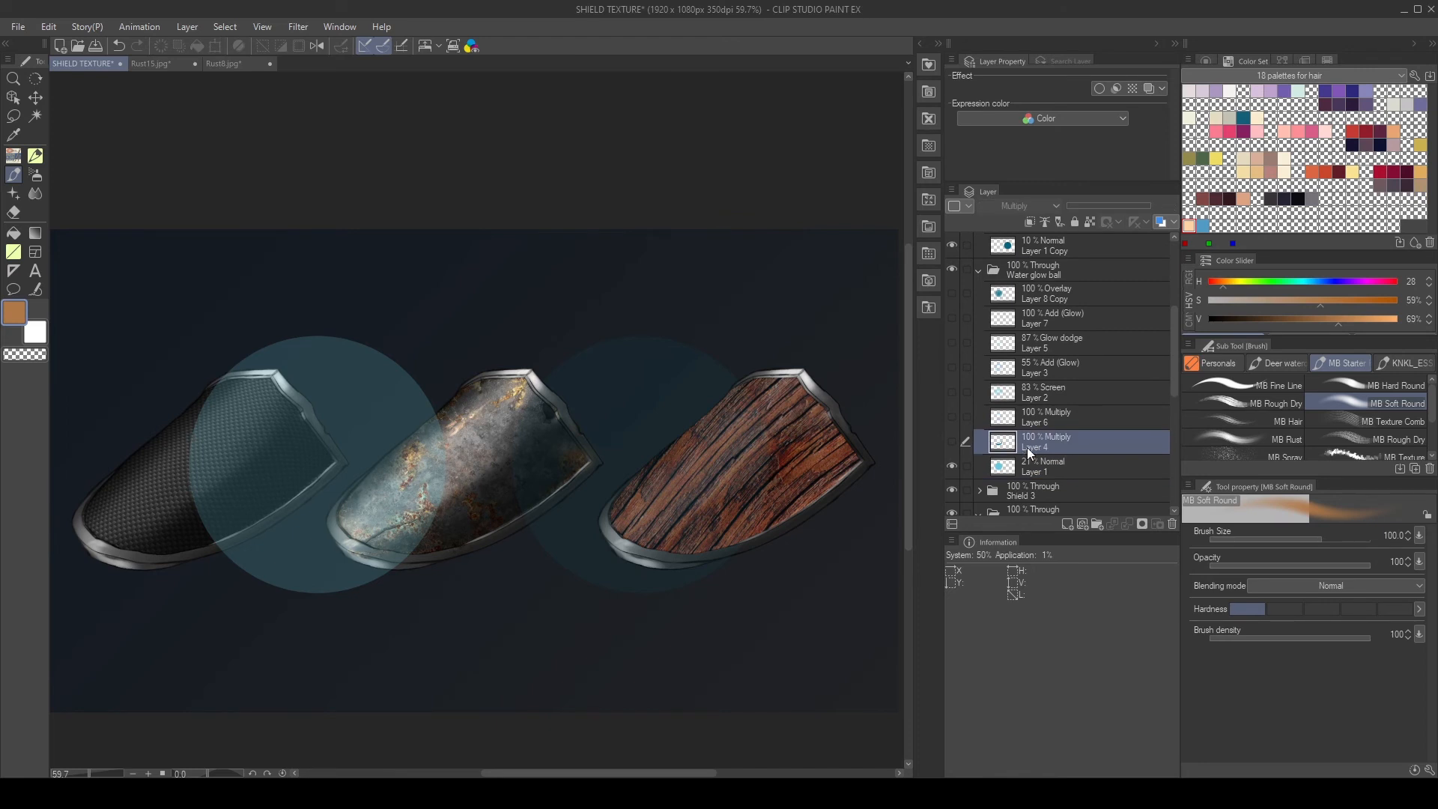
click(1022, 470)
click(951, 468)
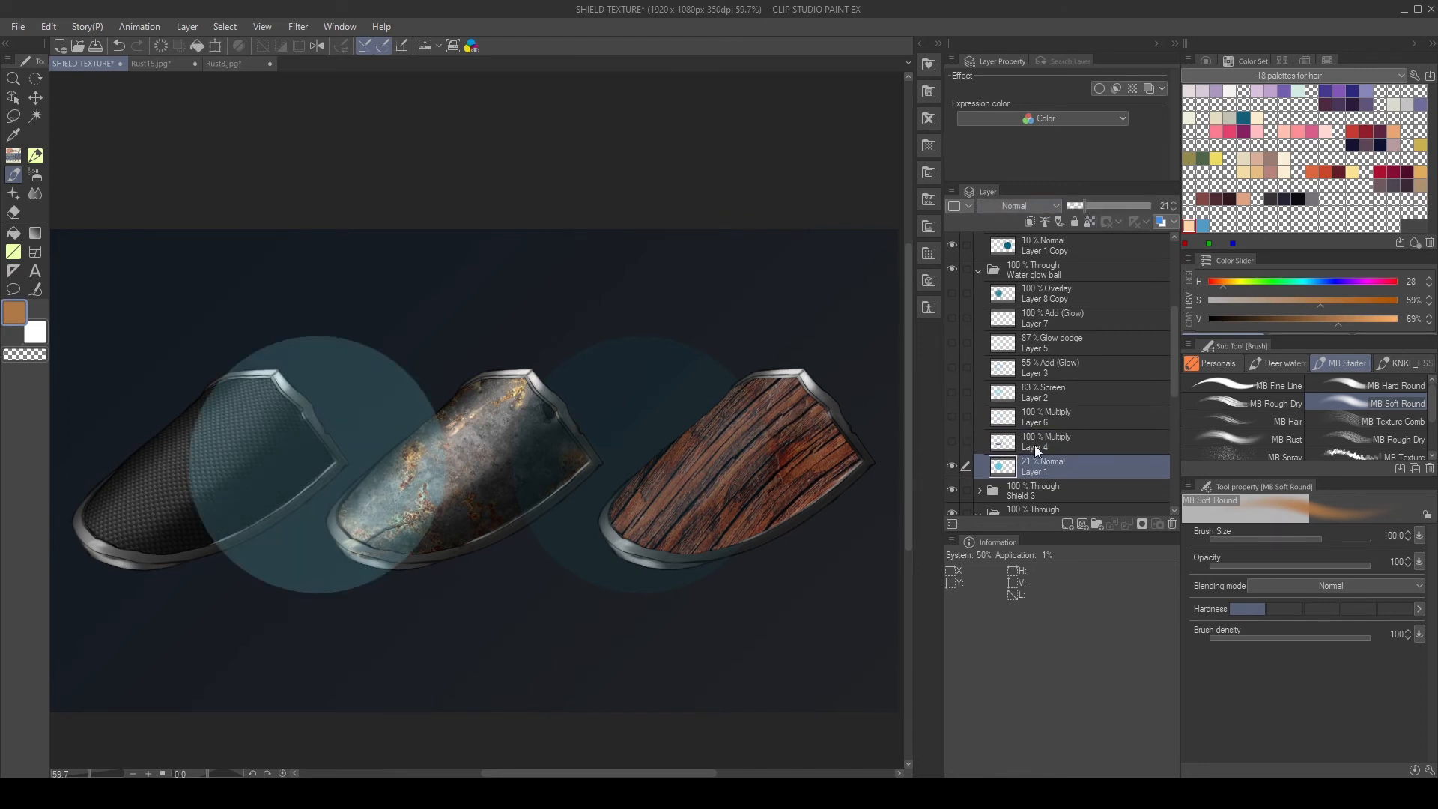
- Show the water ball's Multiply shading Layers 4 and 6, loading and clearing Layer 1's outline as a selection in between
click(1054, 442)
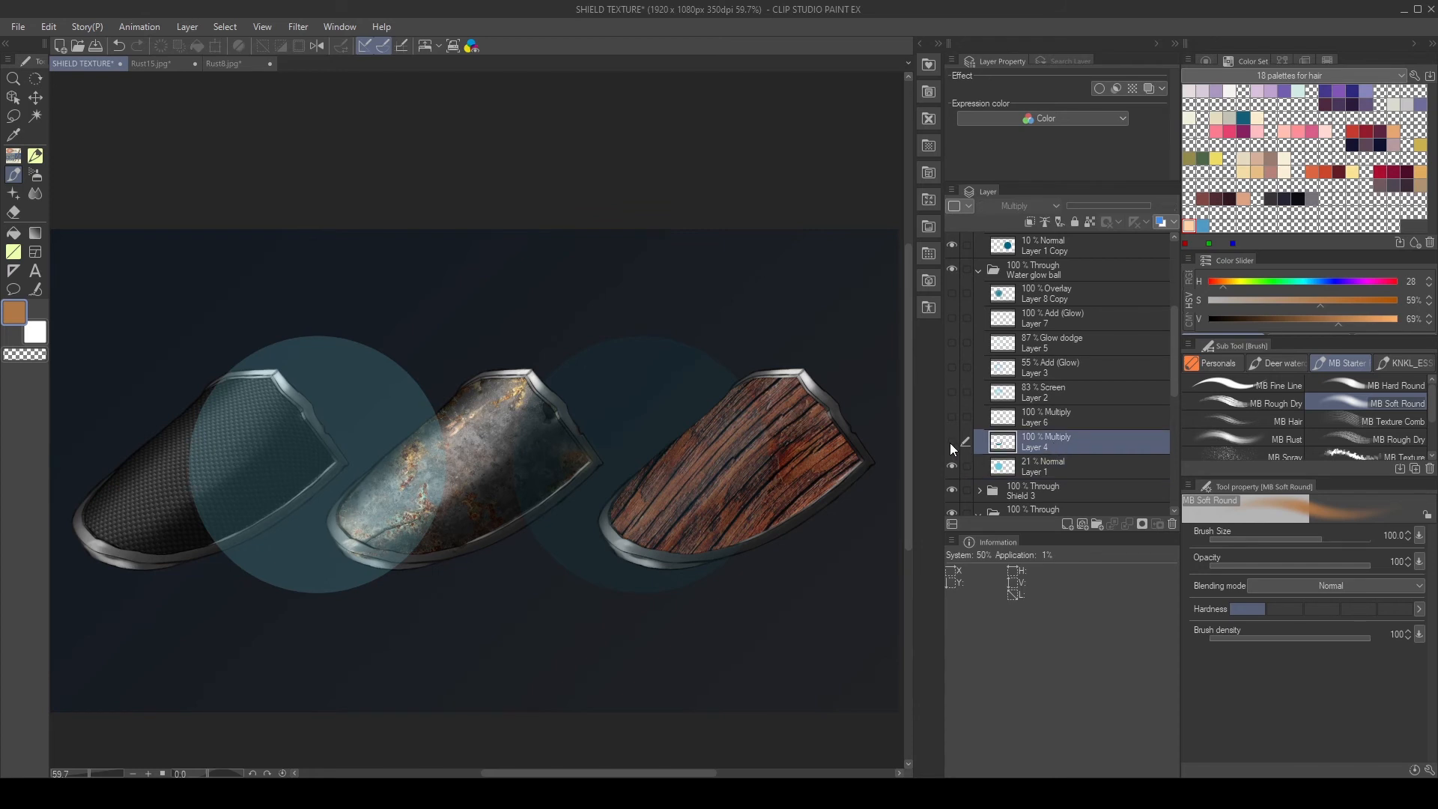
click(949, 443)
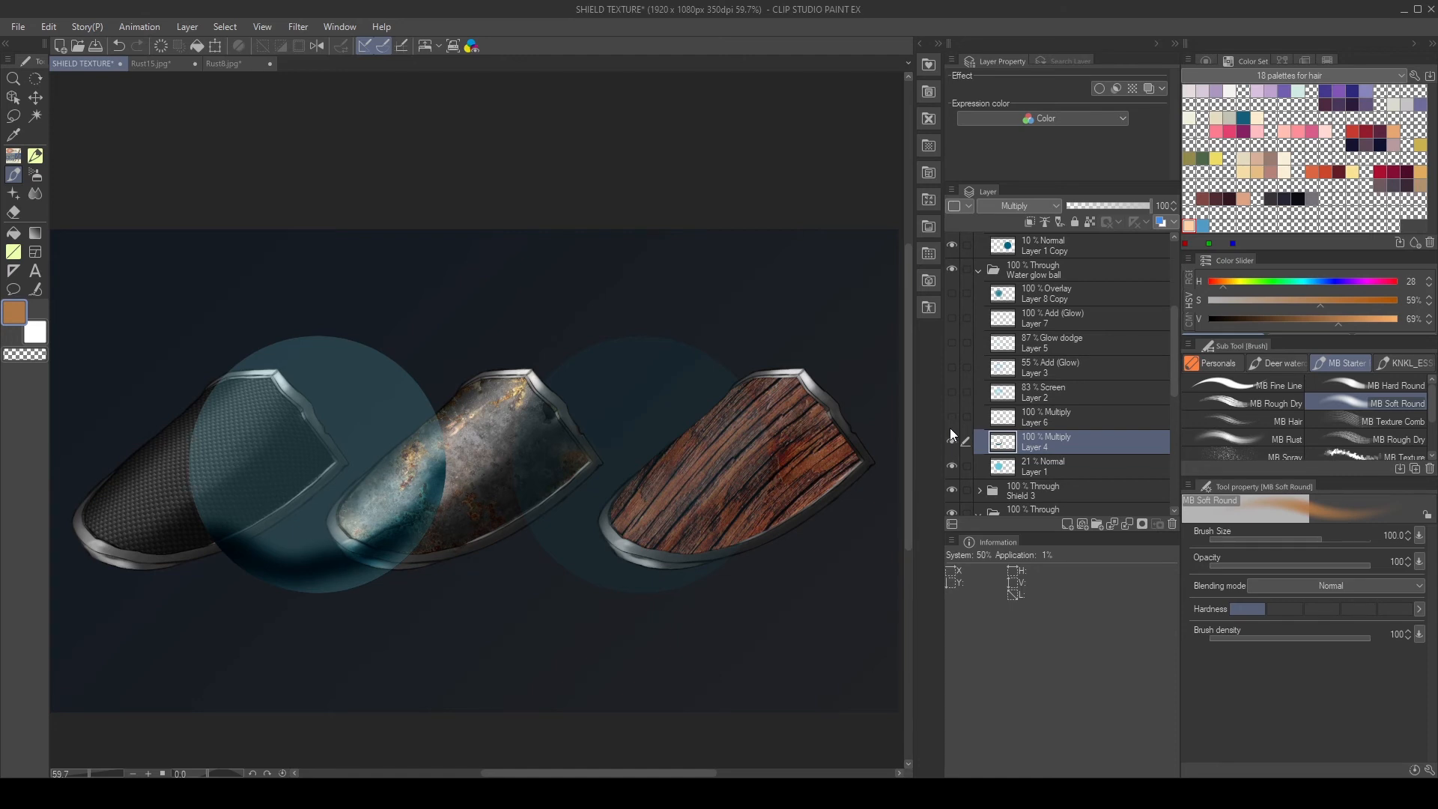
ctrl+click(1008, 470)
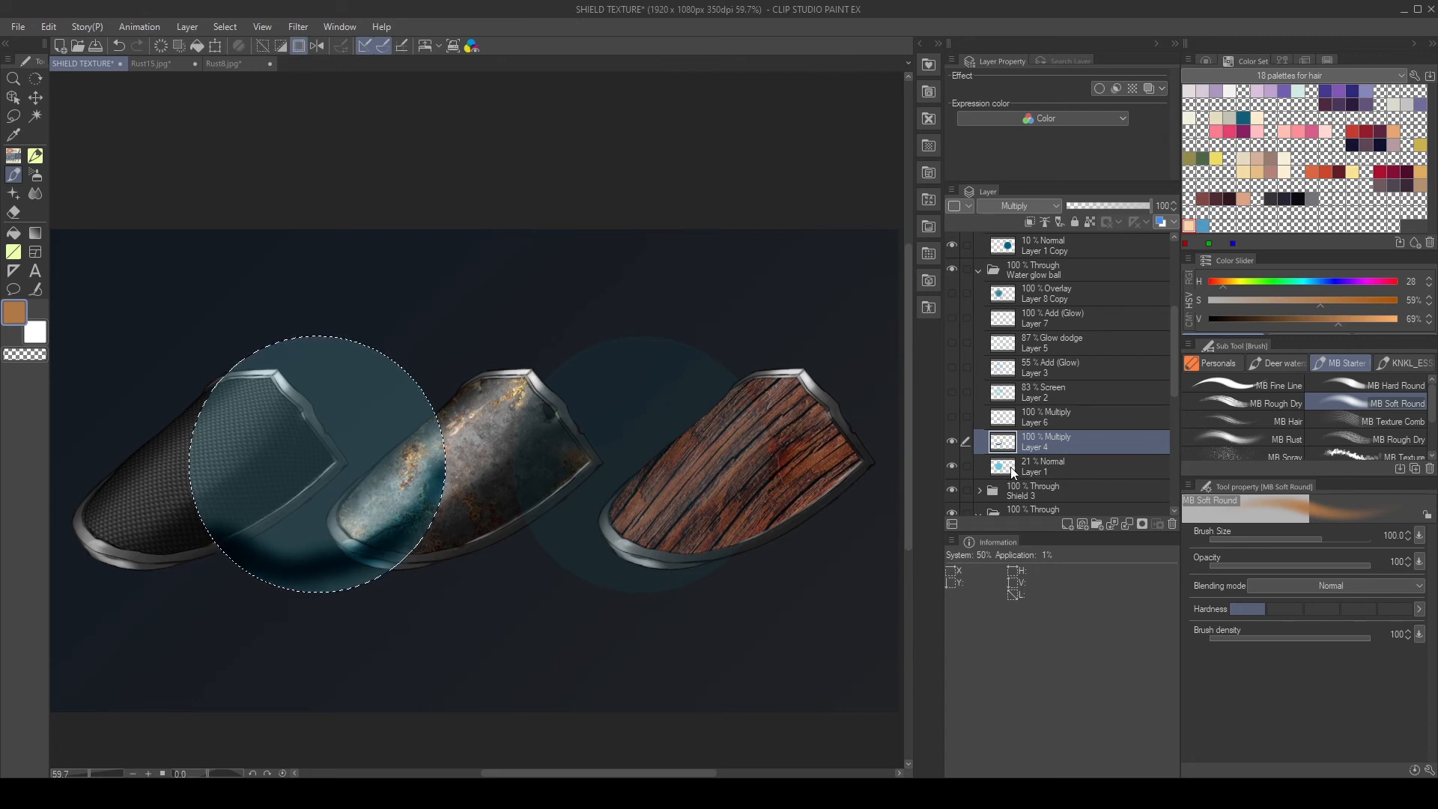
key(ctrl+d)
click(1001, 418)
click(952, 420)
- Show the water ball's Screen Layer 2 and set its opacity to 73%
scroll(344, 474, up, 2)
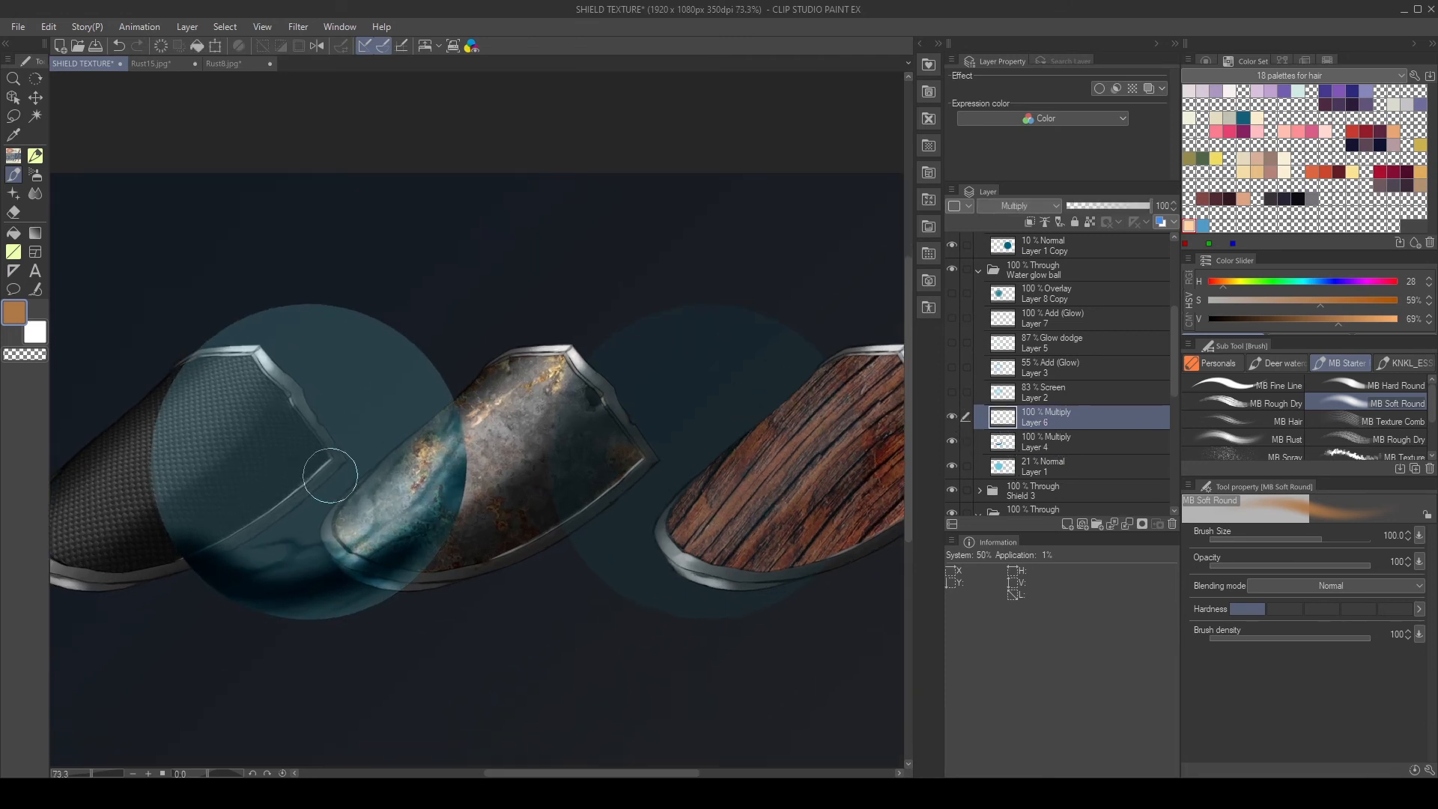
drag(330, 471, 370, 479)
click(999, 394)
click(953, 392)
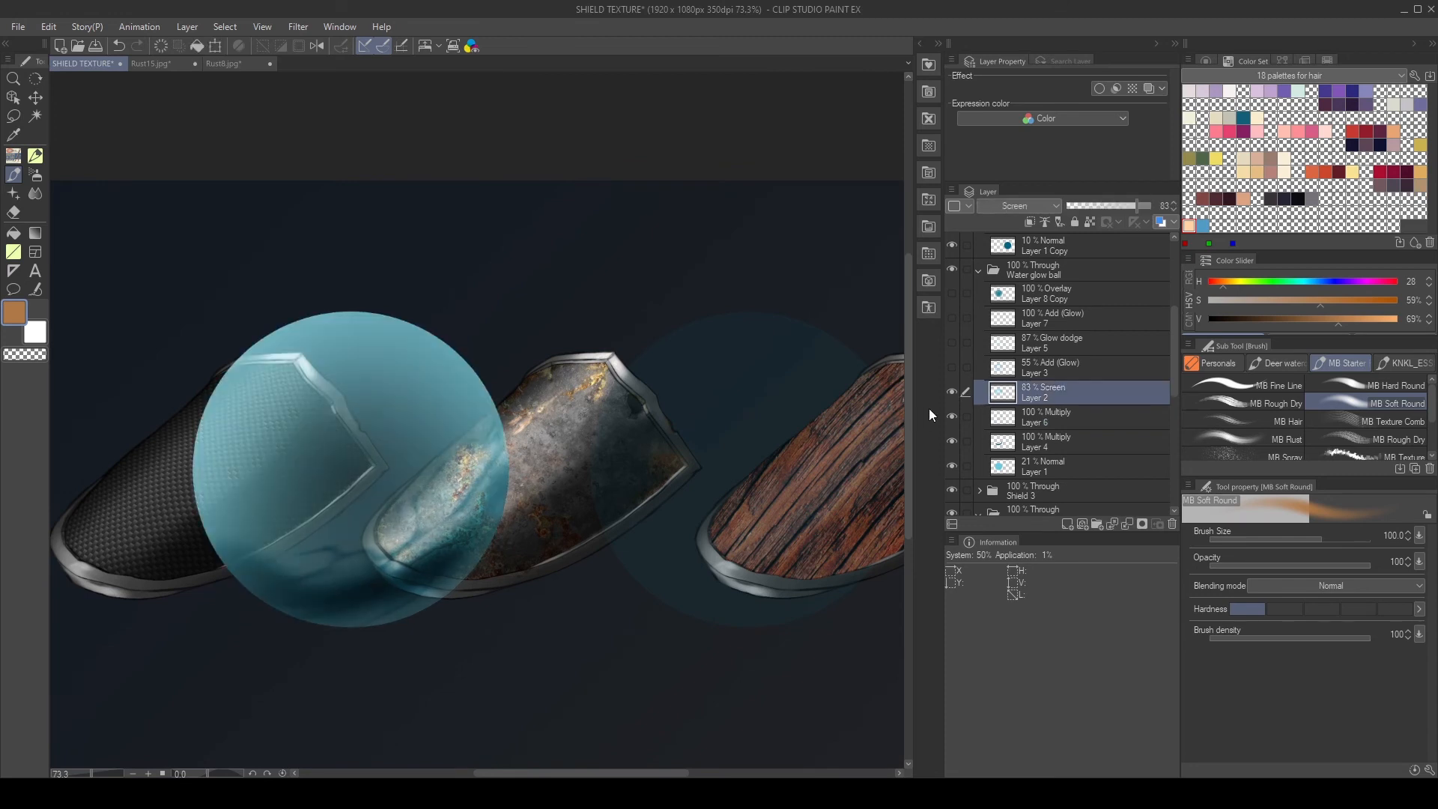
scroll(619, 421, down, 1)
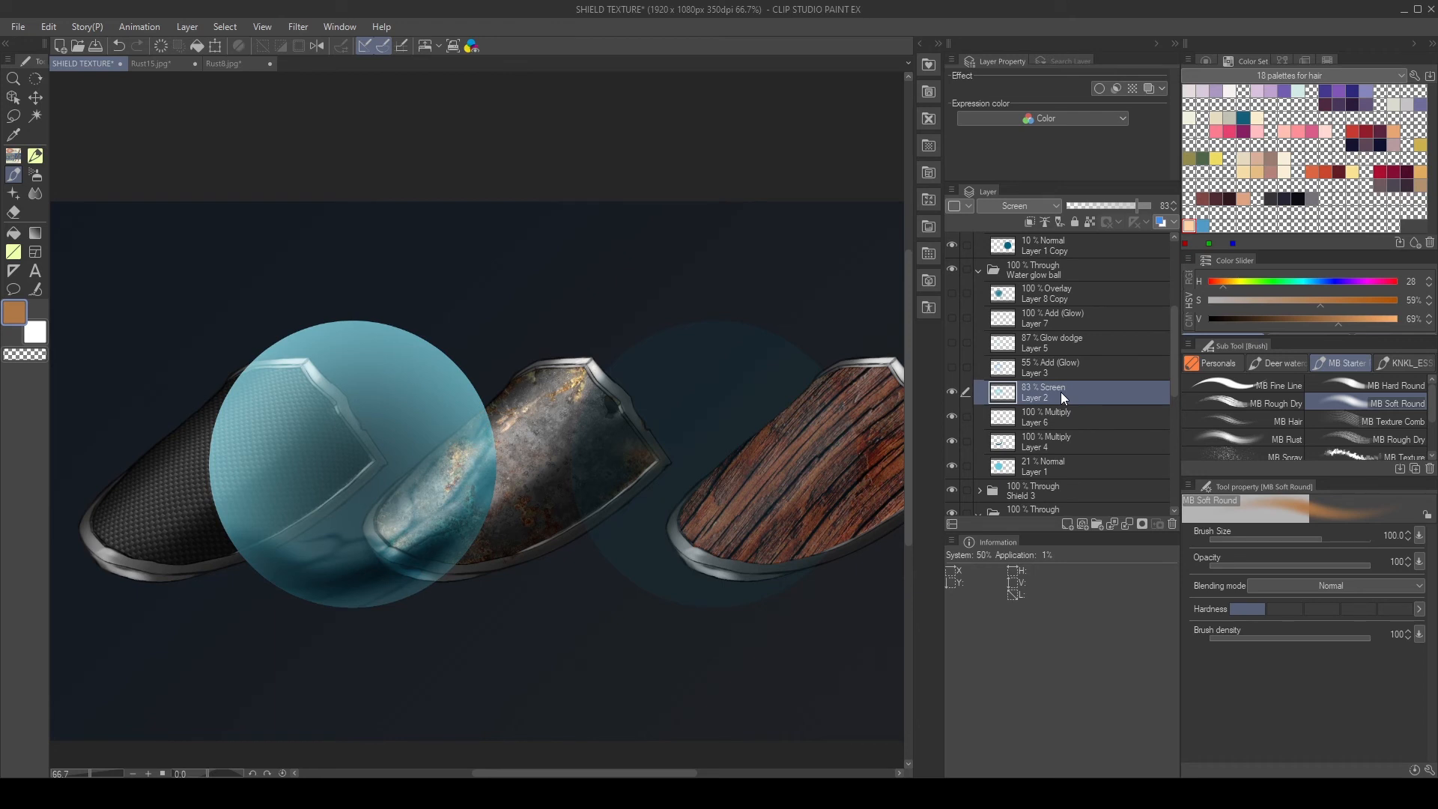
drag(1136, 200, 1129, 200)
- Show the water ball's light layers: Add (Glow) Layer 3, Glow dodge Layer 5 and Add (Glow) Layer 7
click(948, 366)
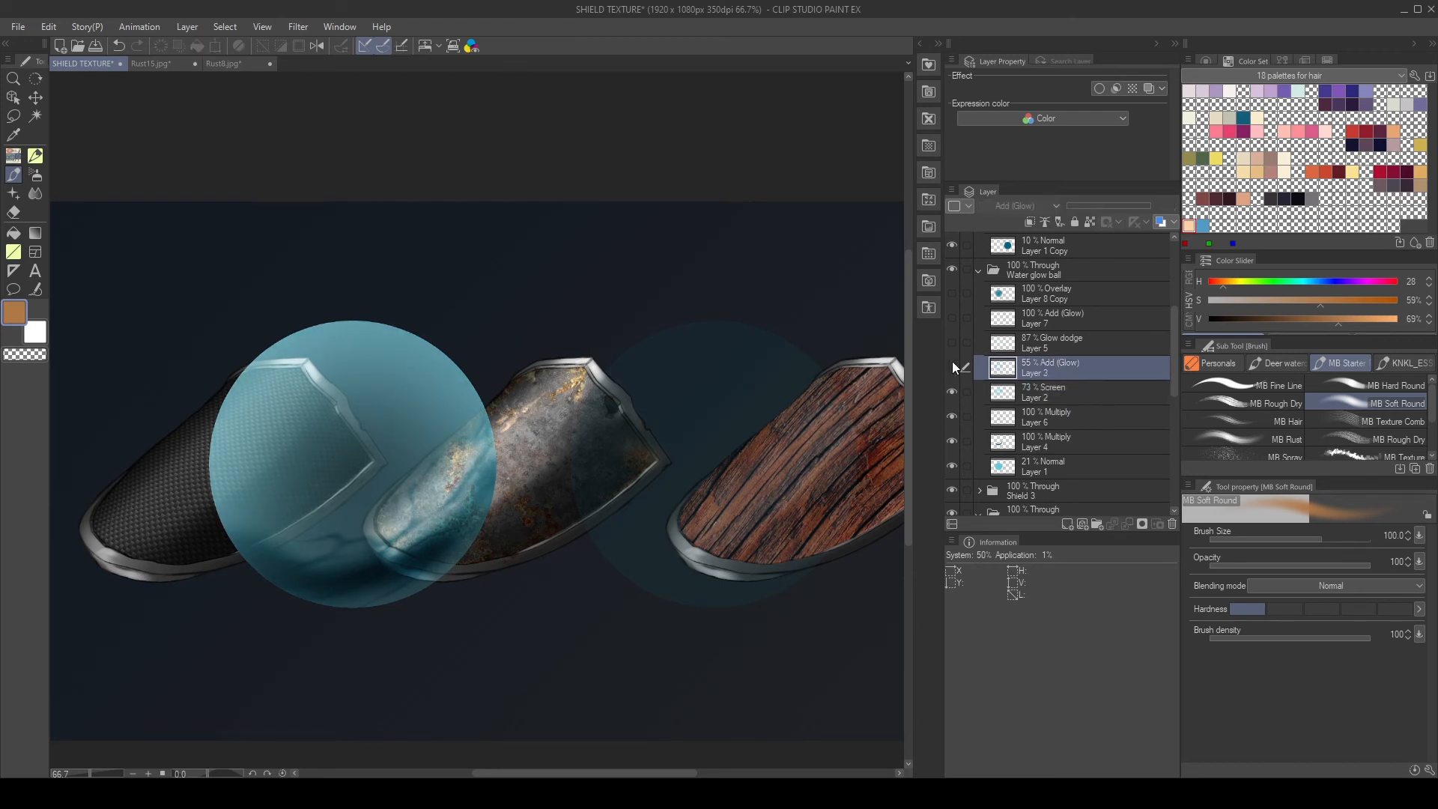
click(951, 366)
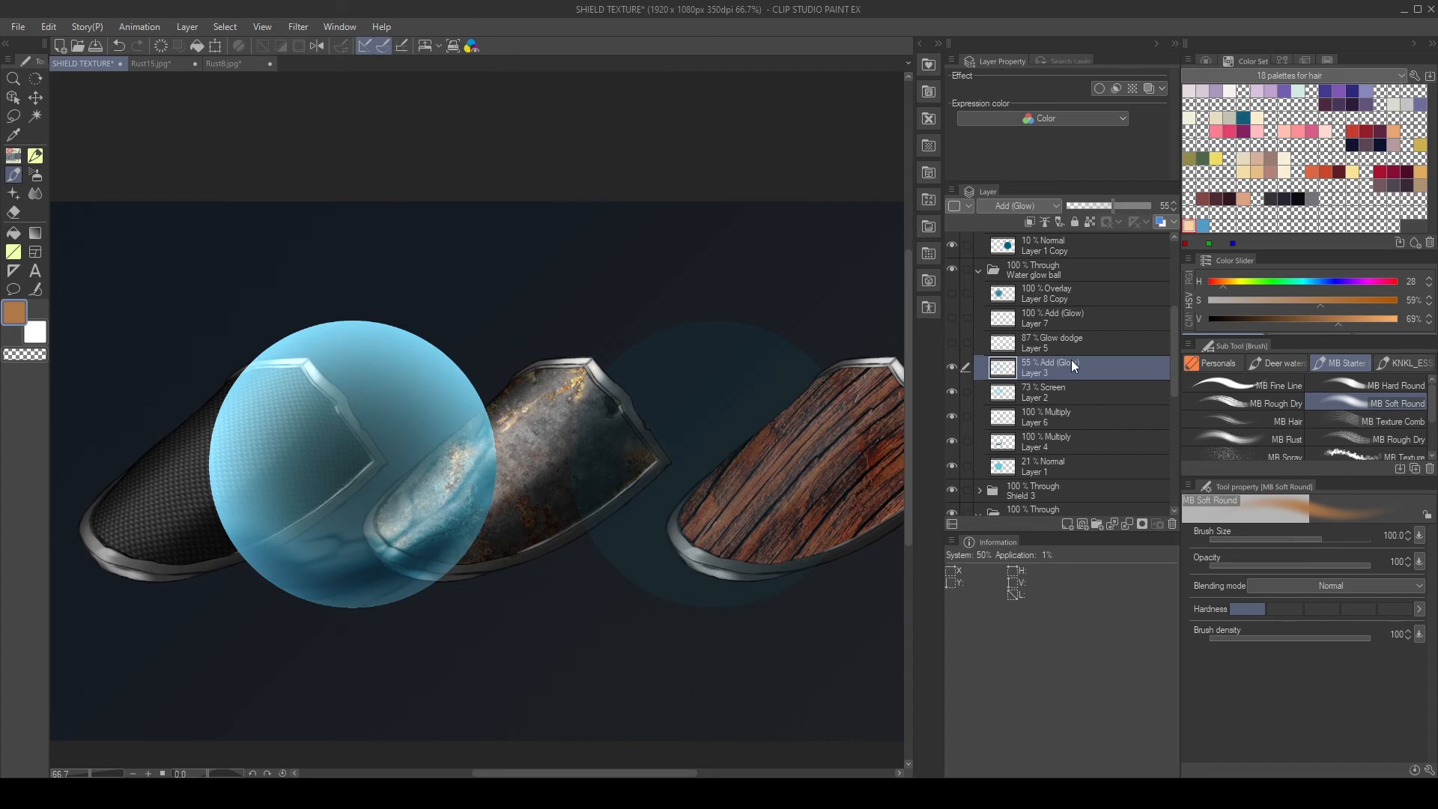
click(1068, 349)
click(952, 343)
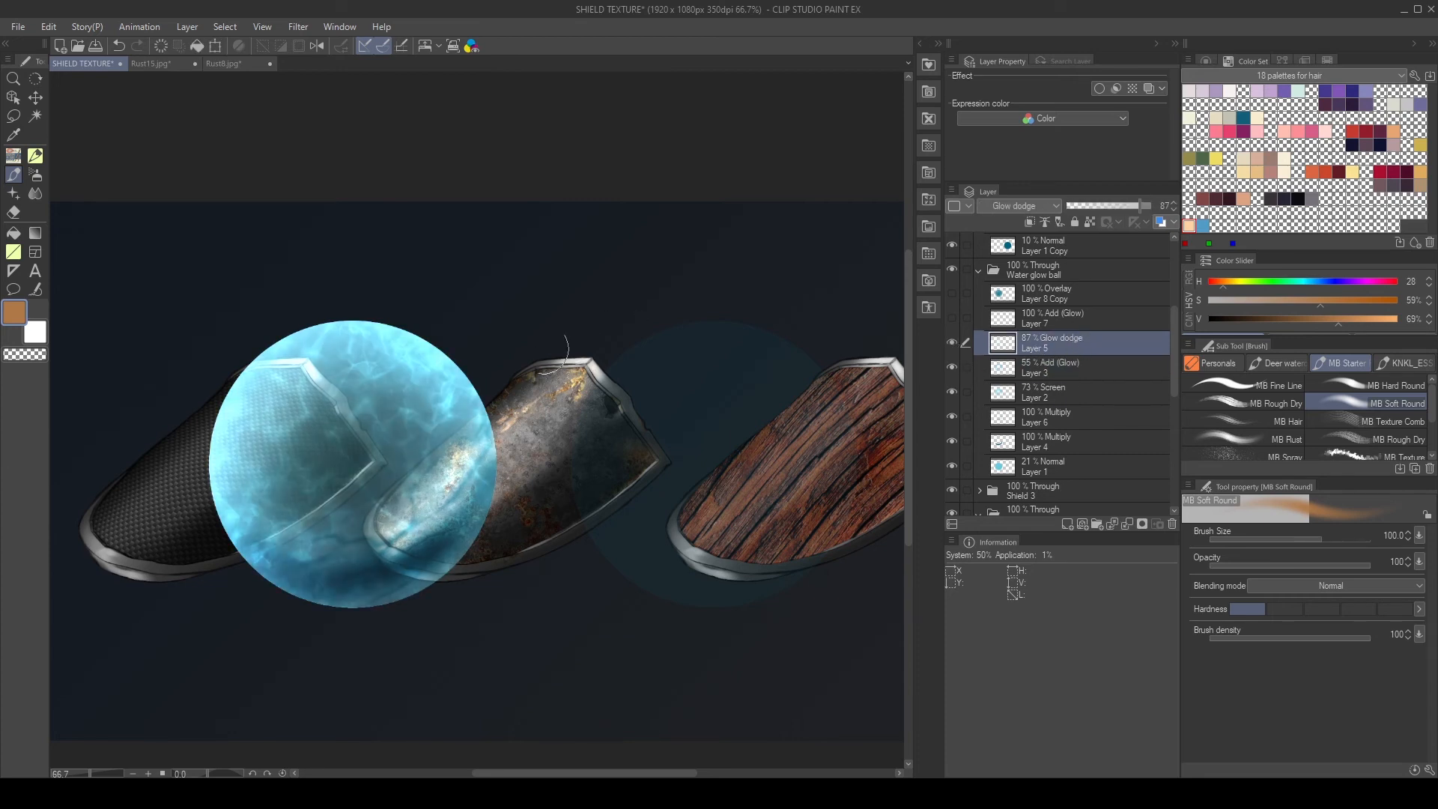
click(1047, 319)
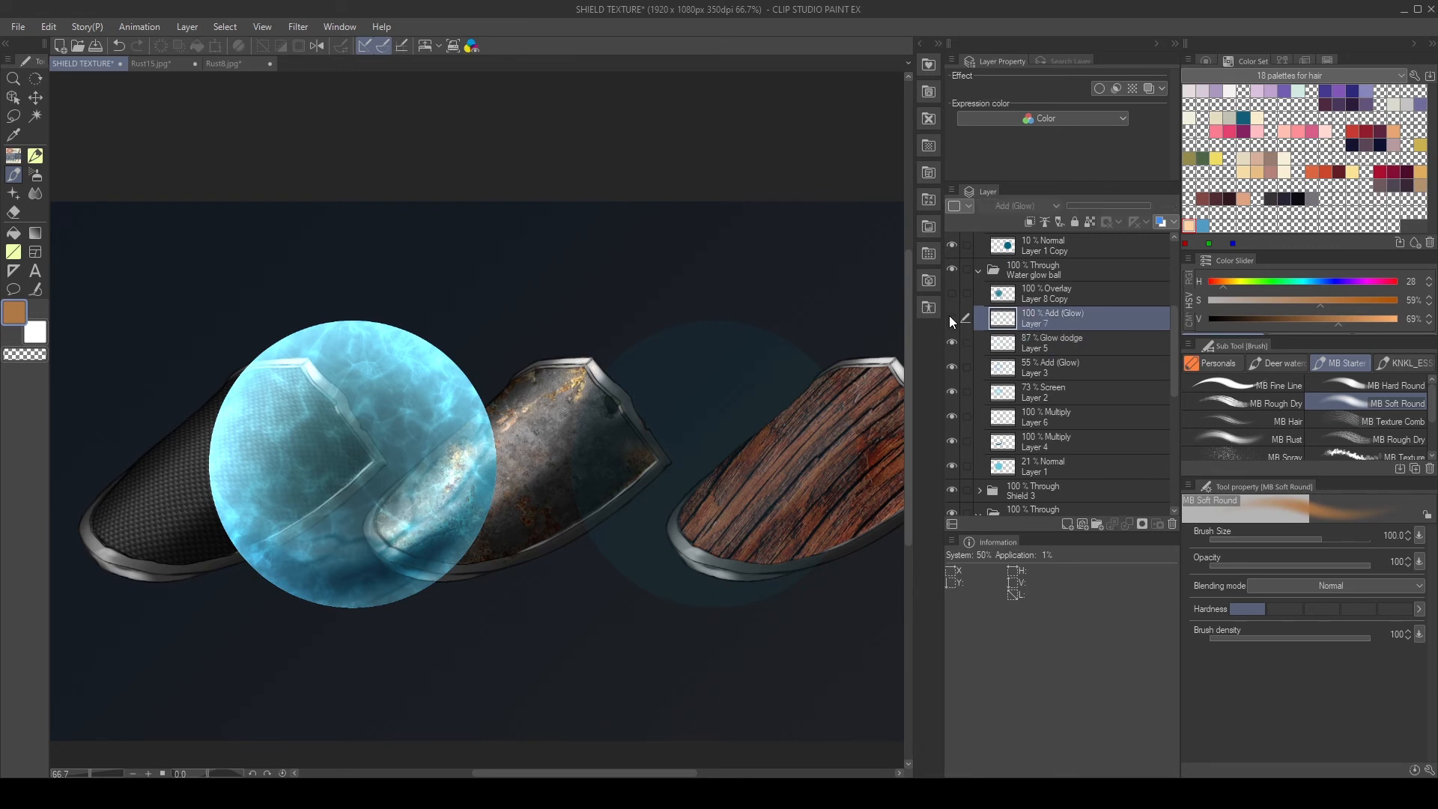
click(951, 318)
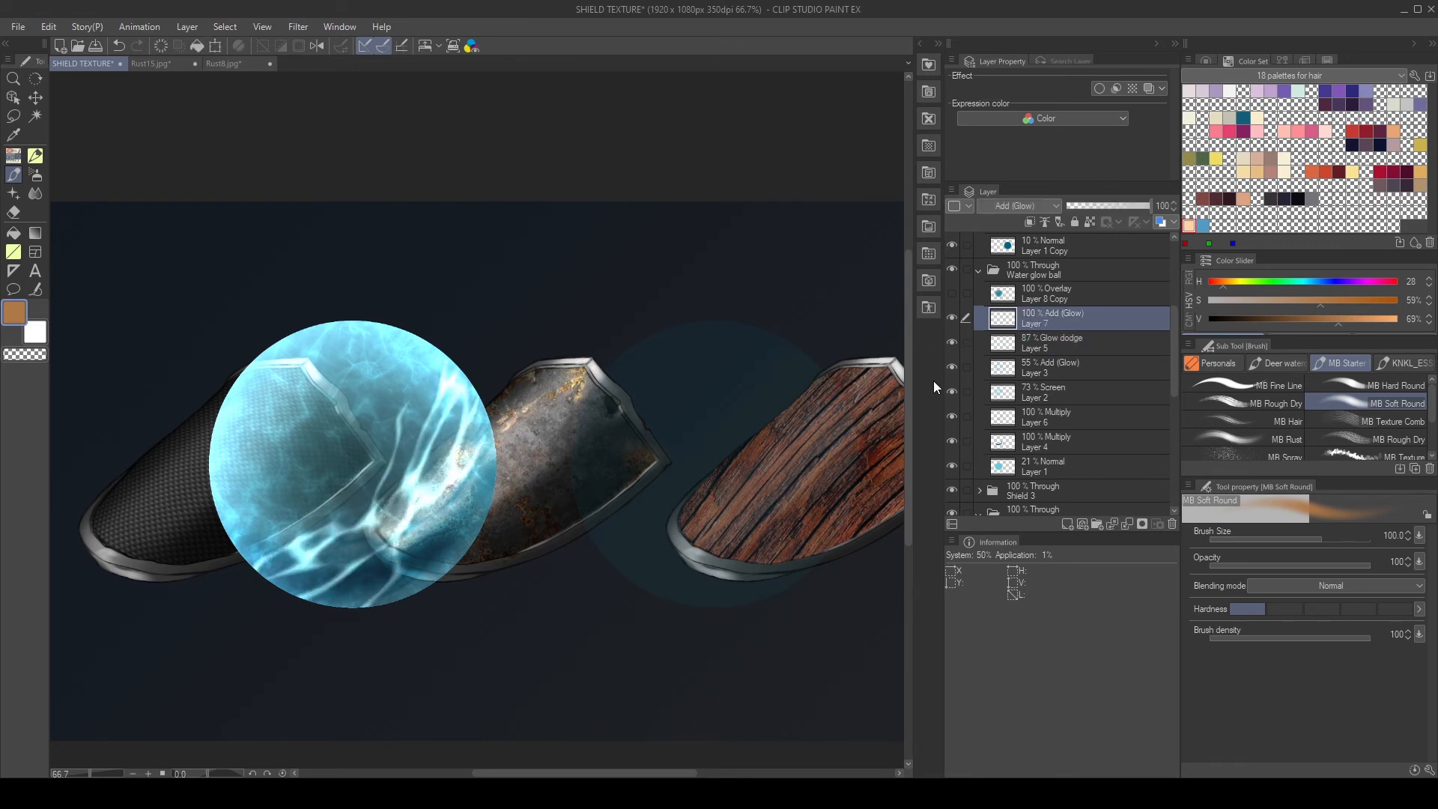
- Show the water ball's Overlay Layer 8 Copy, comparing the ball with and without it
click(1045, 292)
click(951, 292)
click(951, 291)
click(951, 291)
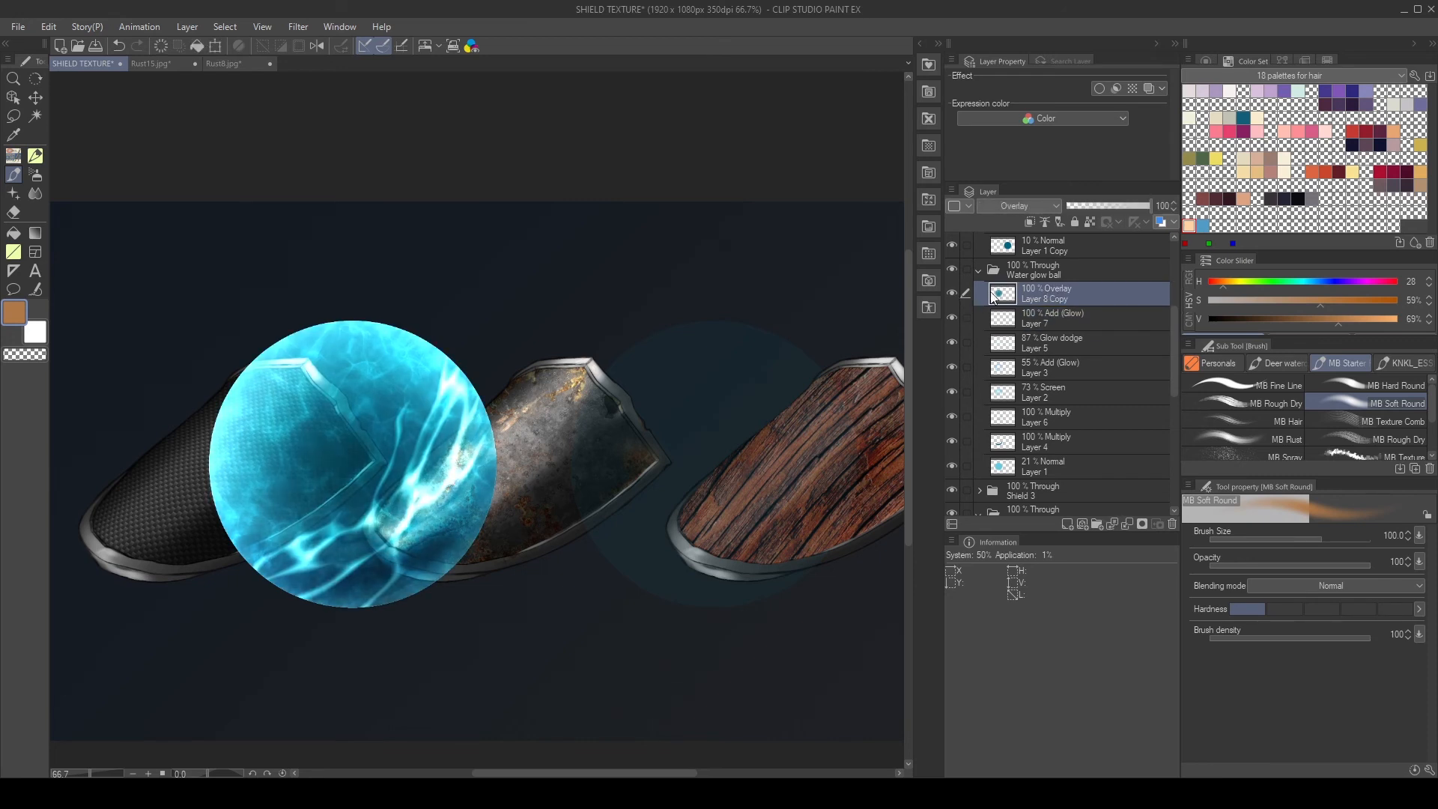
- Try Normal blending on the water ball's Layer 8 Copy, and return it to Overlay
click(1017, 206)
click(1017, 224)
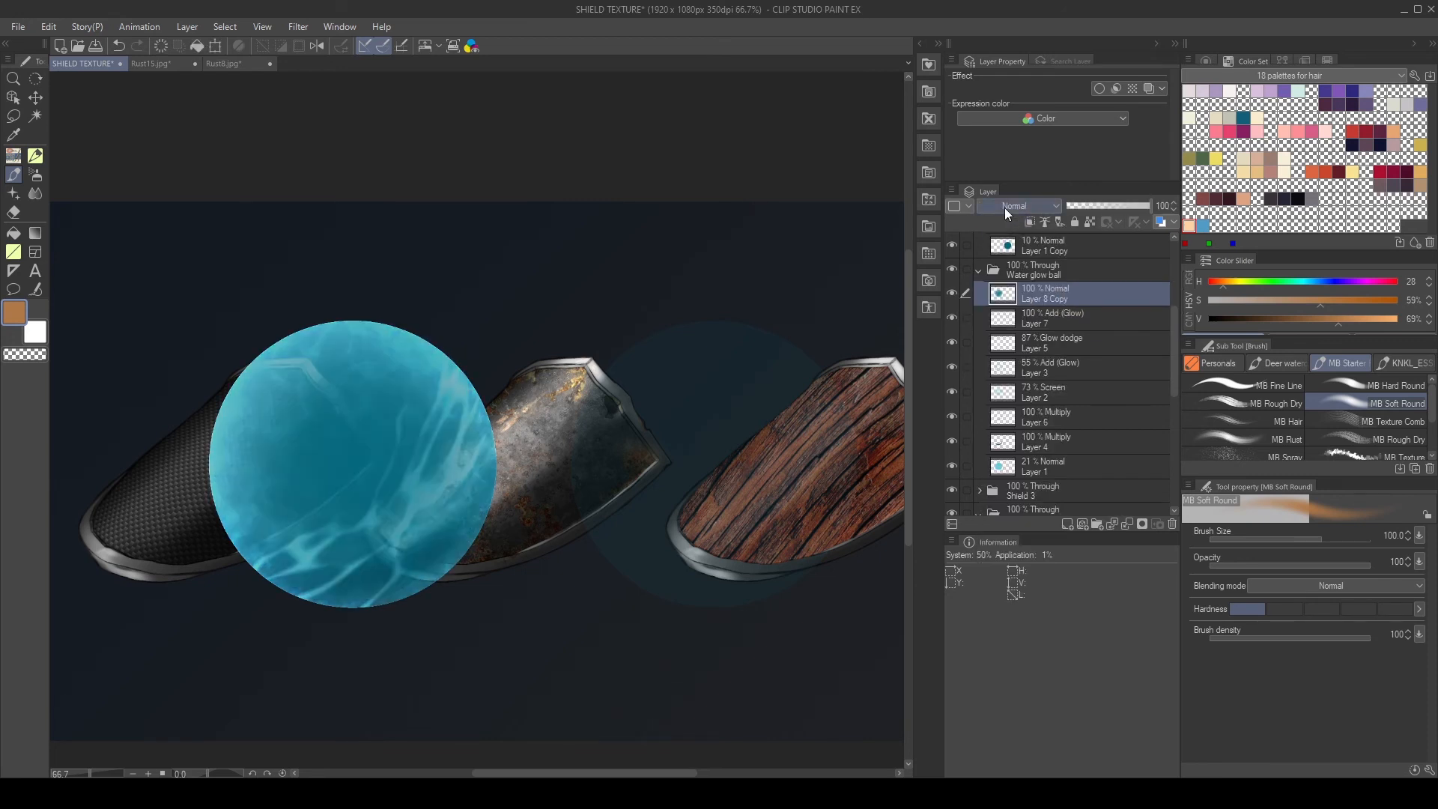
click(1005, 210)
click(999, 392)
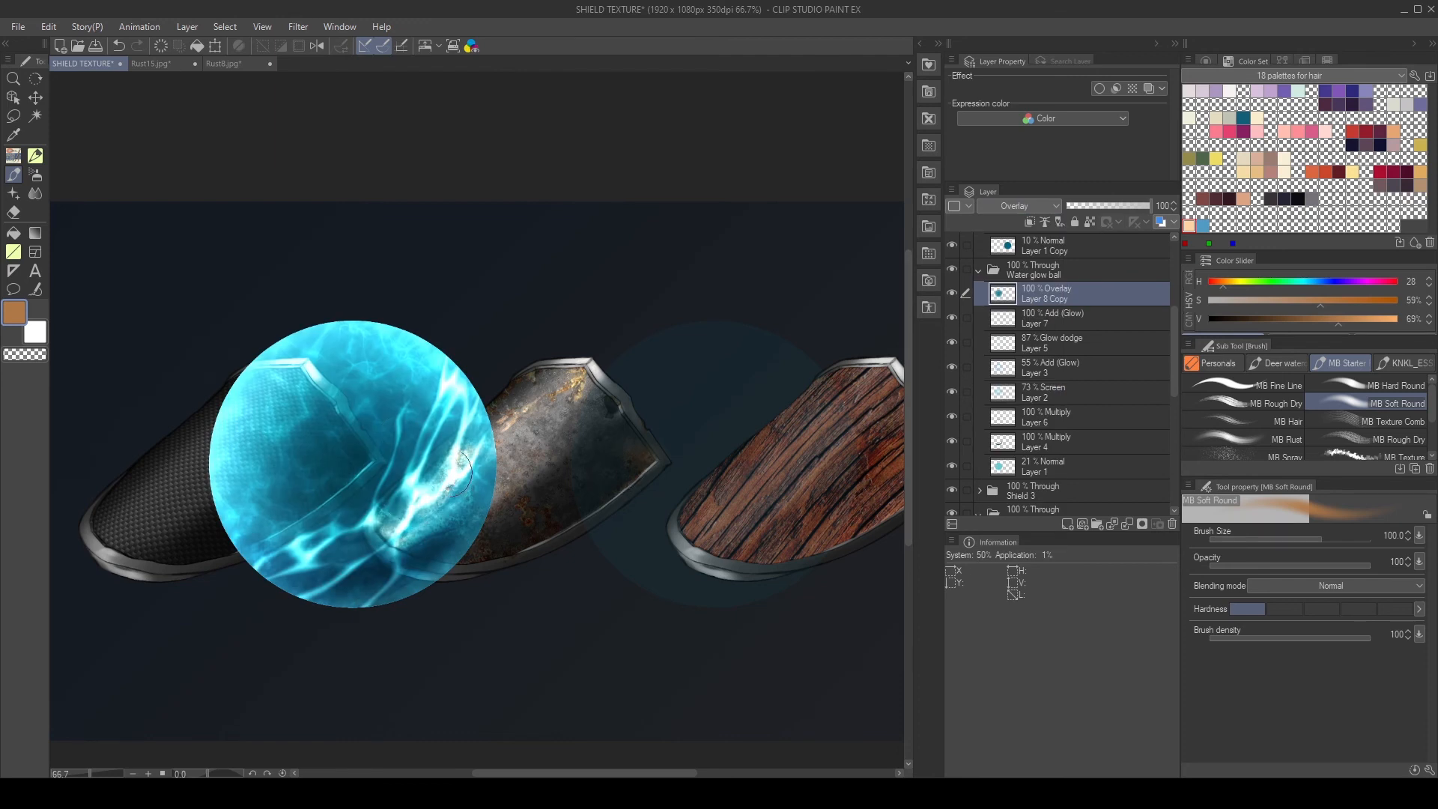
- Compare the water ball with and without its base Layer 1, and set that layer's opacity to 5%
click(1045, 466)
click(951, 466)
click(951, 466)
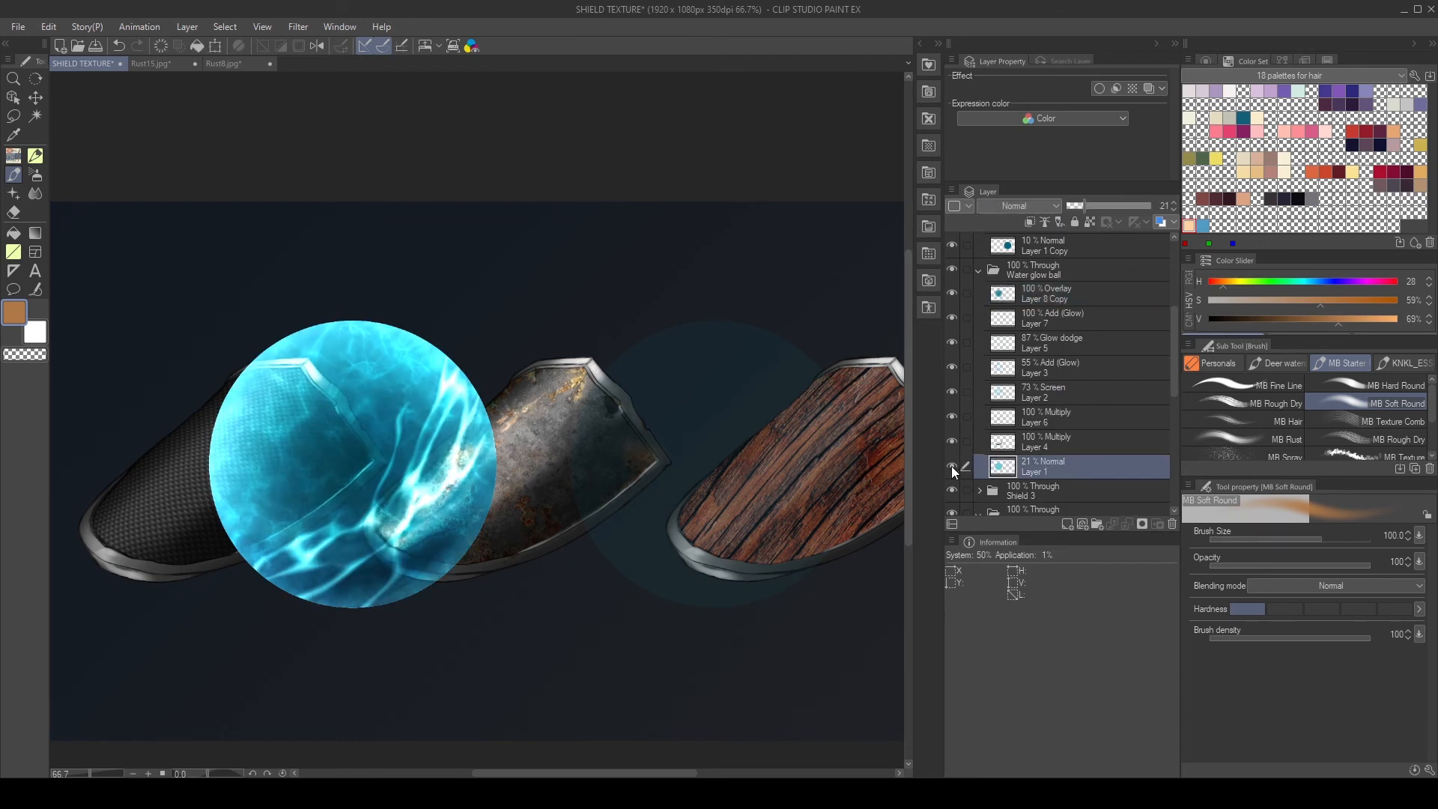
mouse_move(1083, 206)
mouse_down()
mouse_move(1192, 209)
mouse_move(1144, 191)
mouse_move(1043, 197)
mouse_move(1069, 200)
mouse_up()
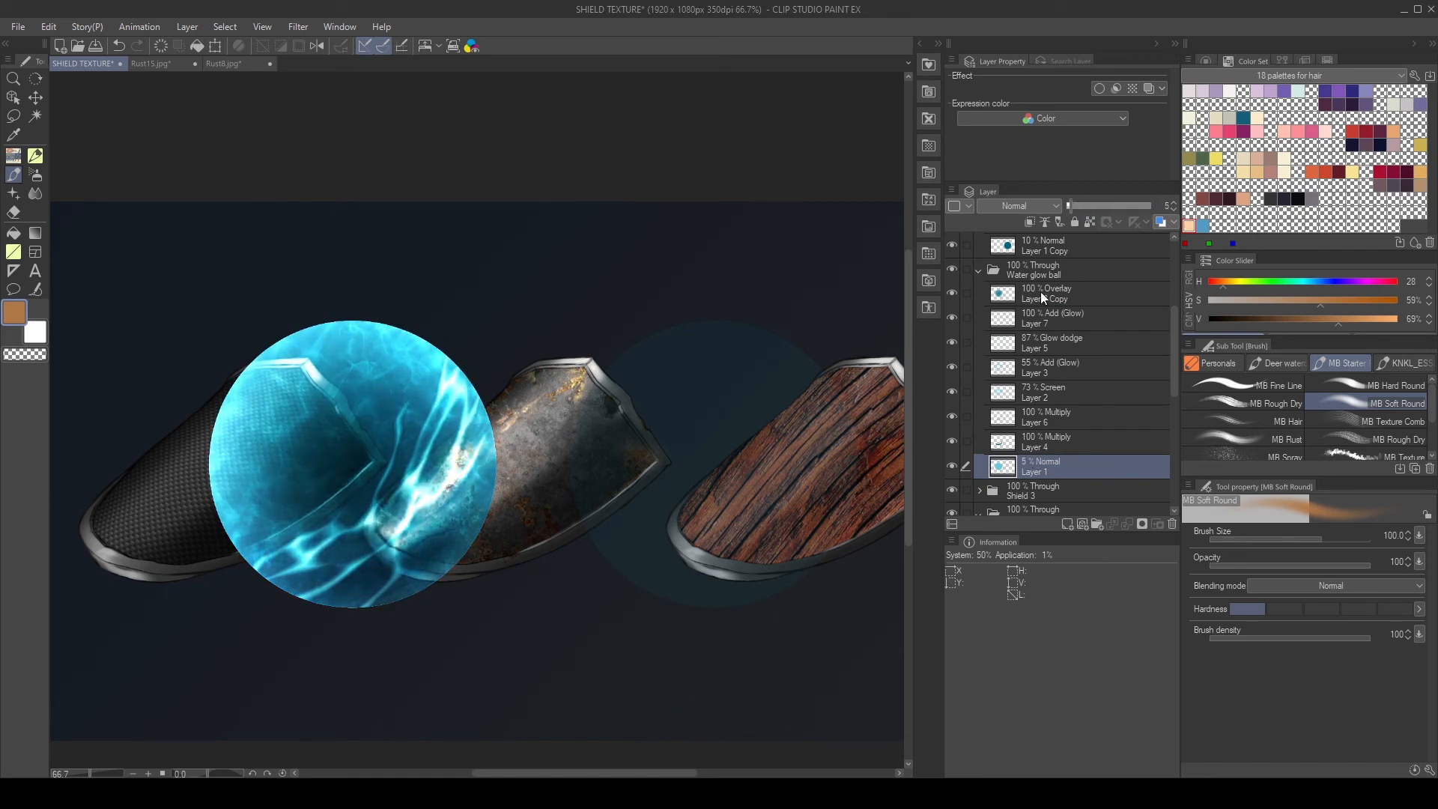
- Show Normal Layer 14 and the Multiply texture Layer 8 in the Ice glow ball group
scroll(1043, 299, up, 1)
click(1100, 289)
scroll(1100, 288, up, 4)
drag(751, 462, 713, 462)
scroll(743, 464, down, 2)
scroll(743, 464, up, 1)
scroll(713, 462, up, 1)
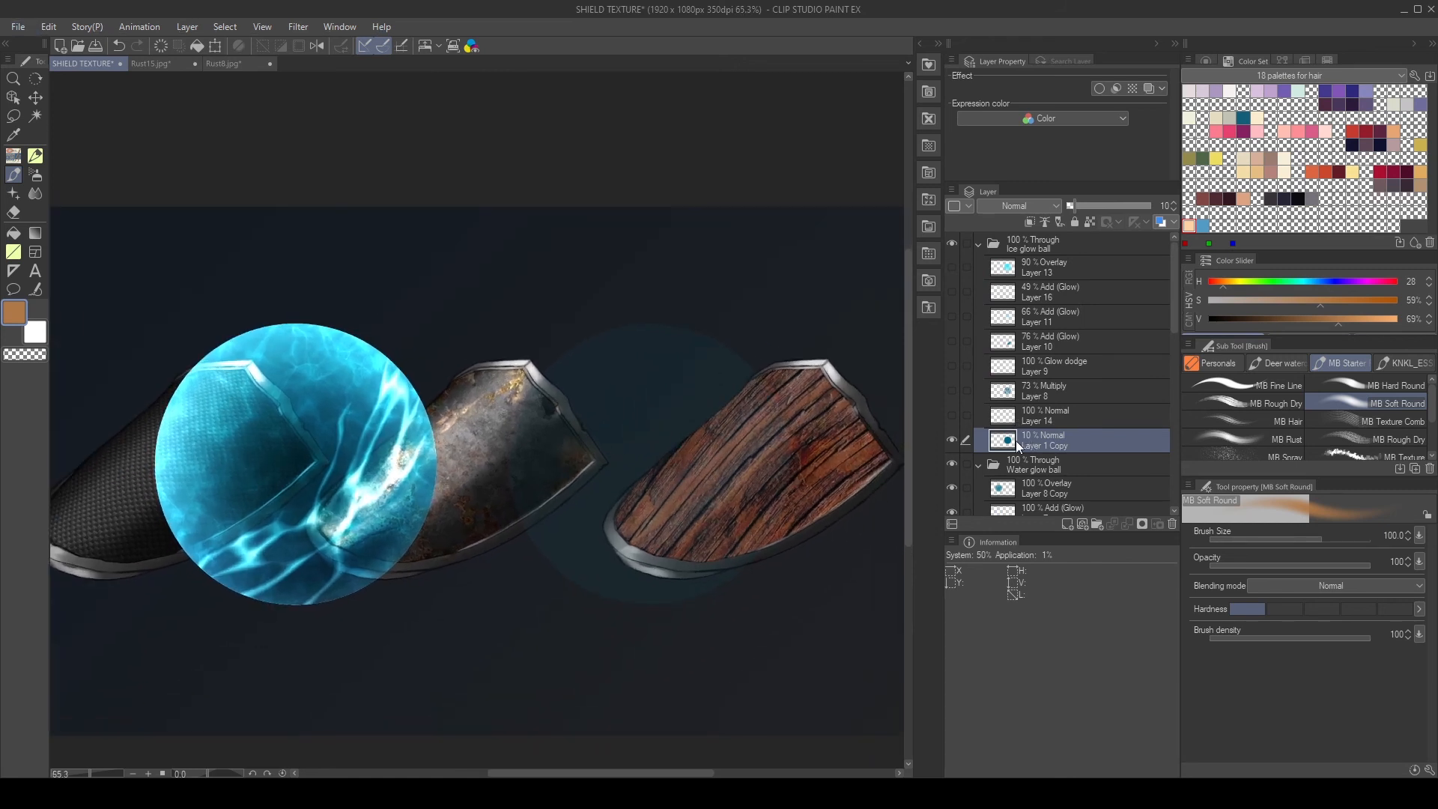
click(995, 420)
click(951, 416)
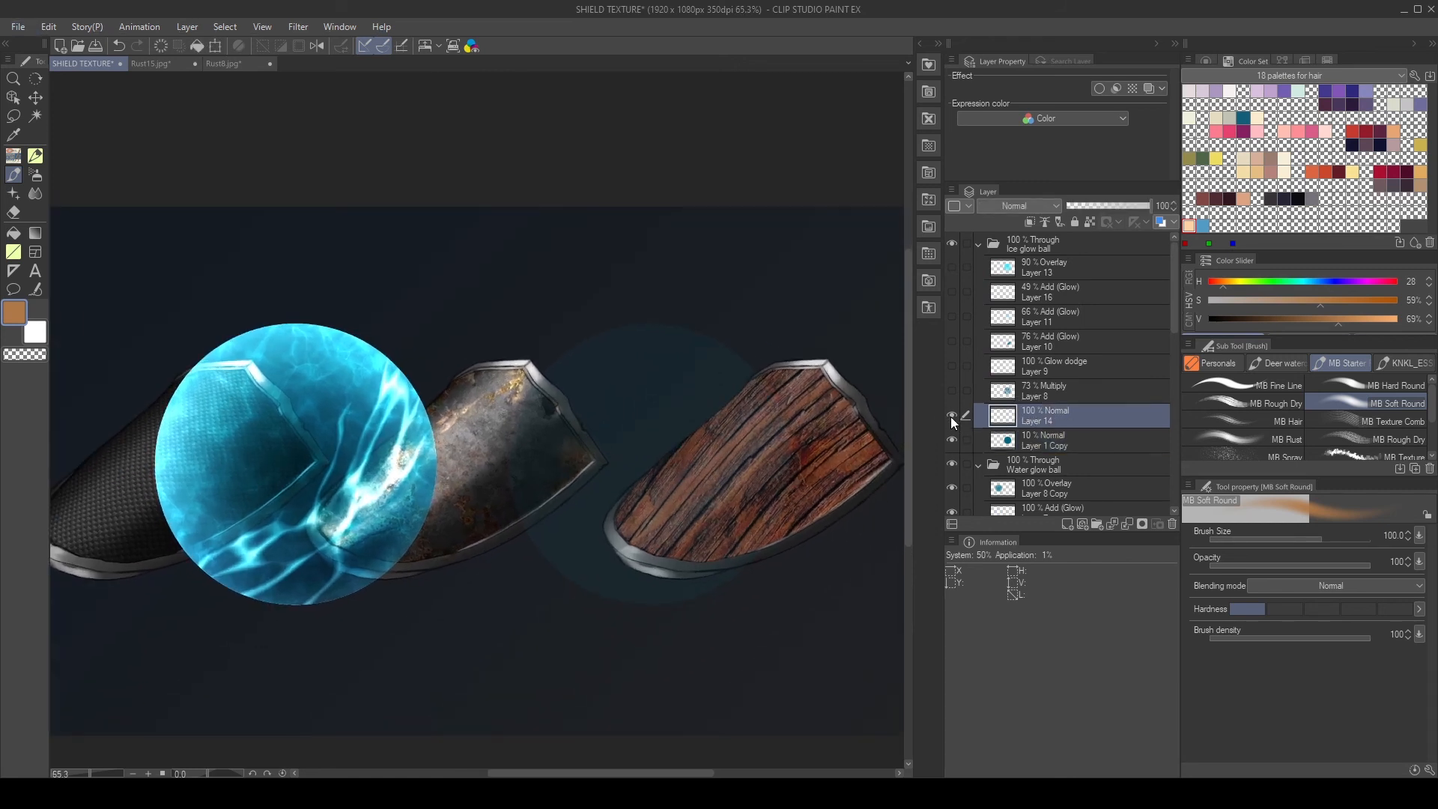
click(952, 391)
click(1036, 392)
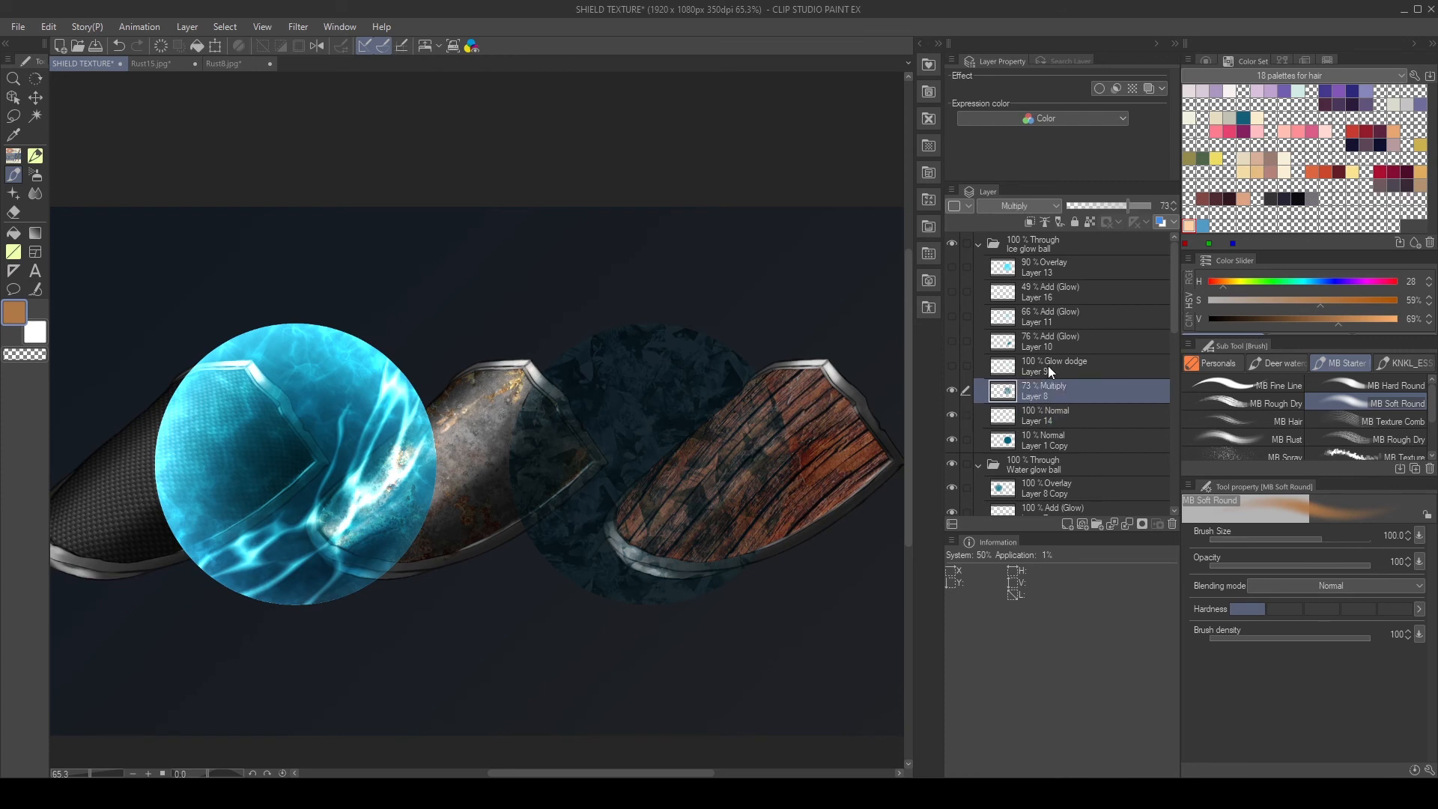
- Show the ice ball's Glow dodge Layer 9 and its Add (Glow) Layers 10 and 11
click(1052, 370)
click(953, 367)
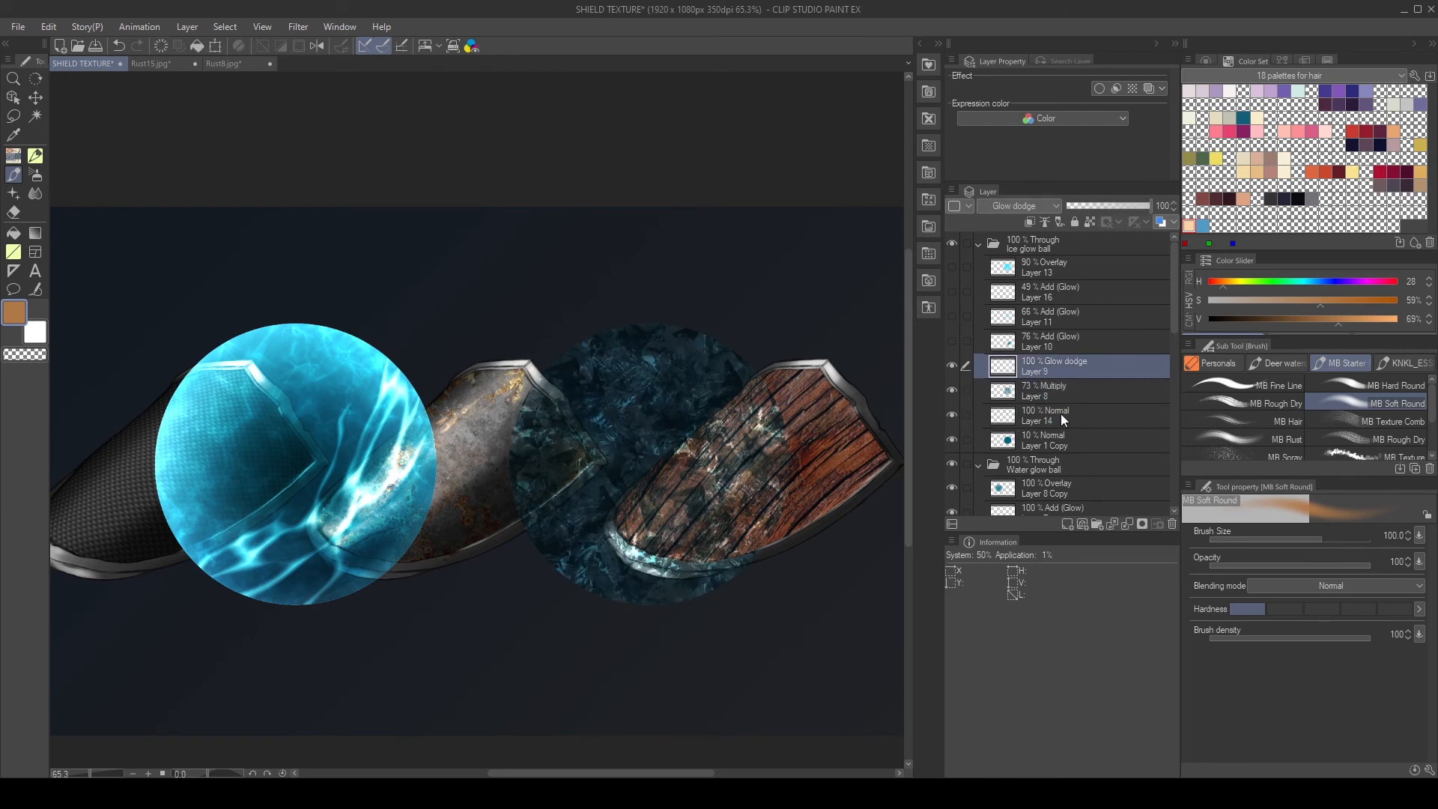
click(951, 341)
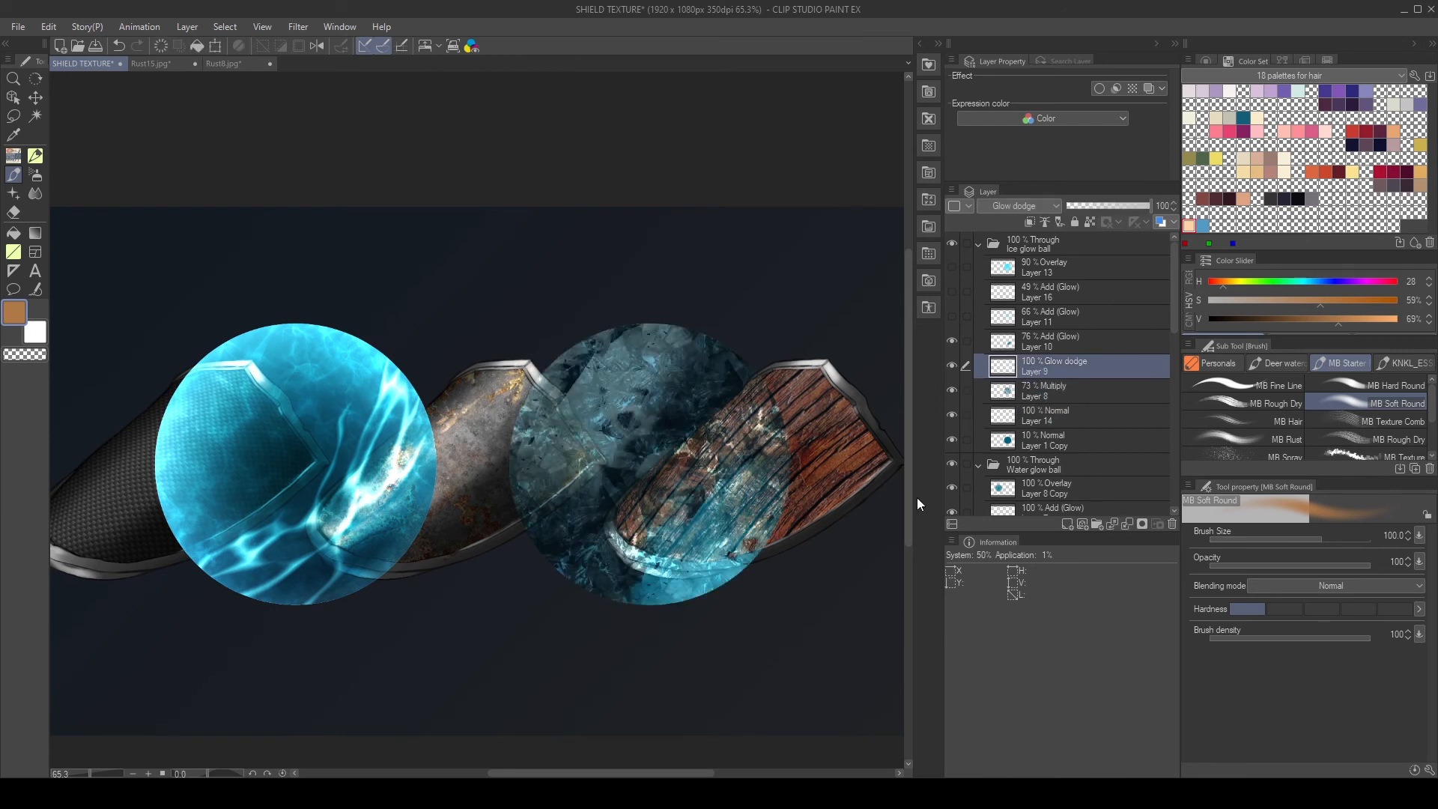
click(1050, 343)
click(1041, 317)
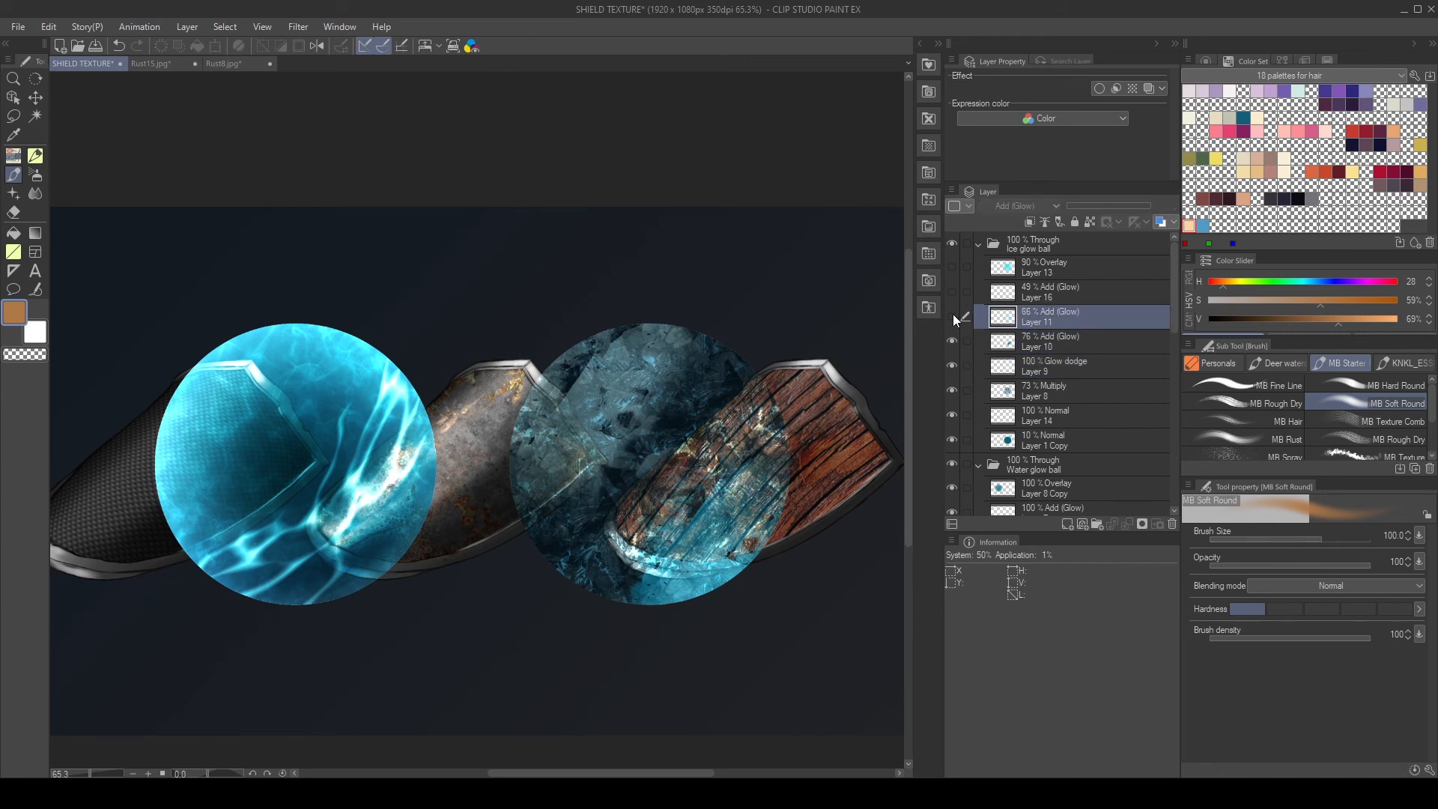
click(952, 314)
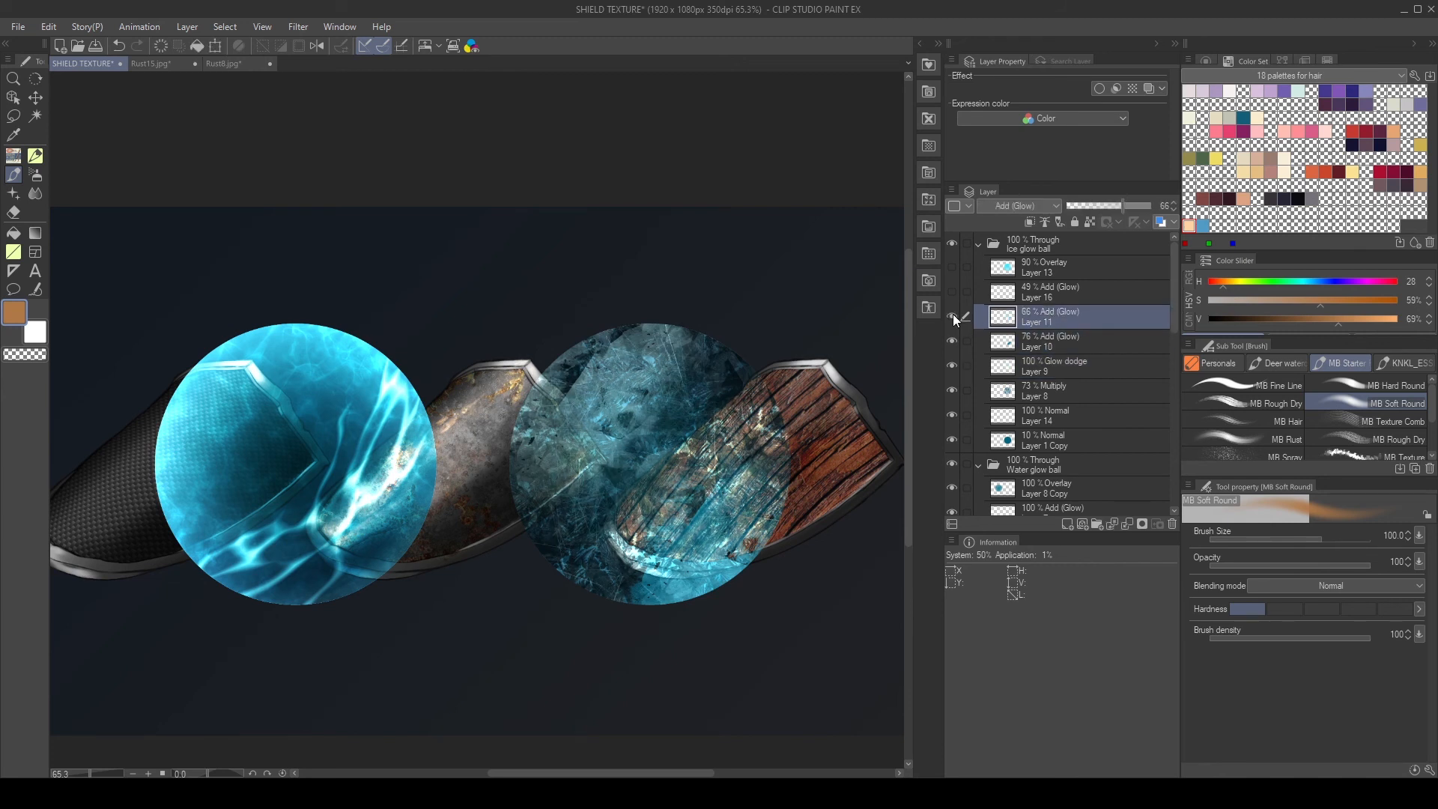
- Show the ice ball's Add (Glow) Layer 16 and Overlay Layer 13, and adjust the opacity of its base Layer 1 Copy
click(1052, 286)
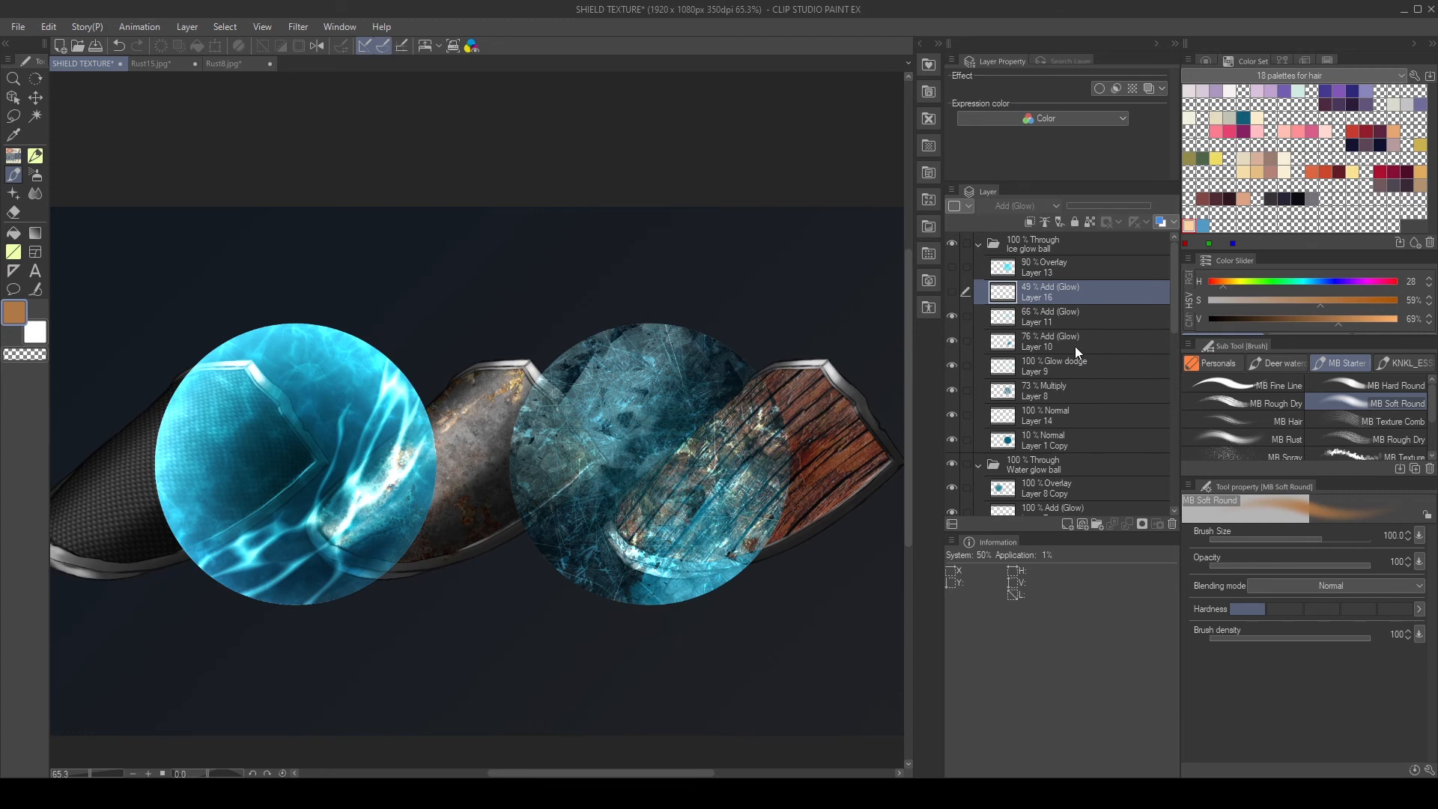
click(956, 291)
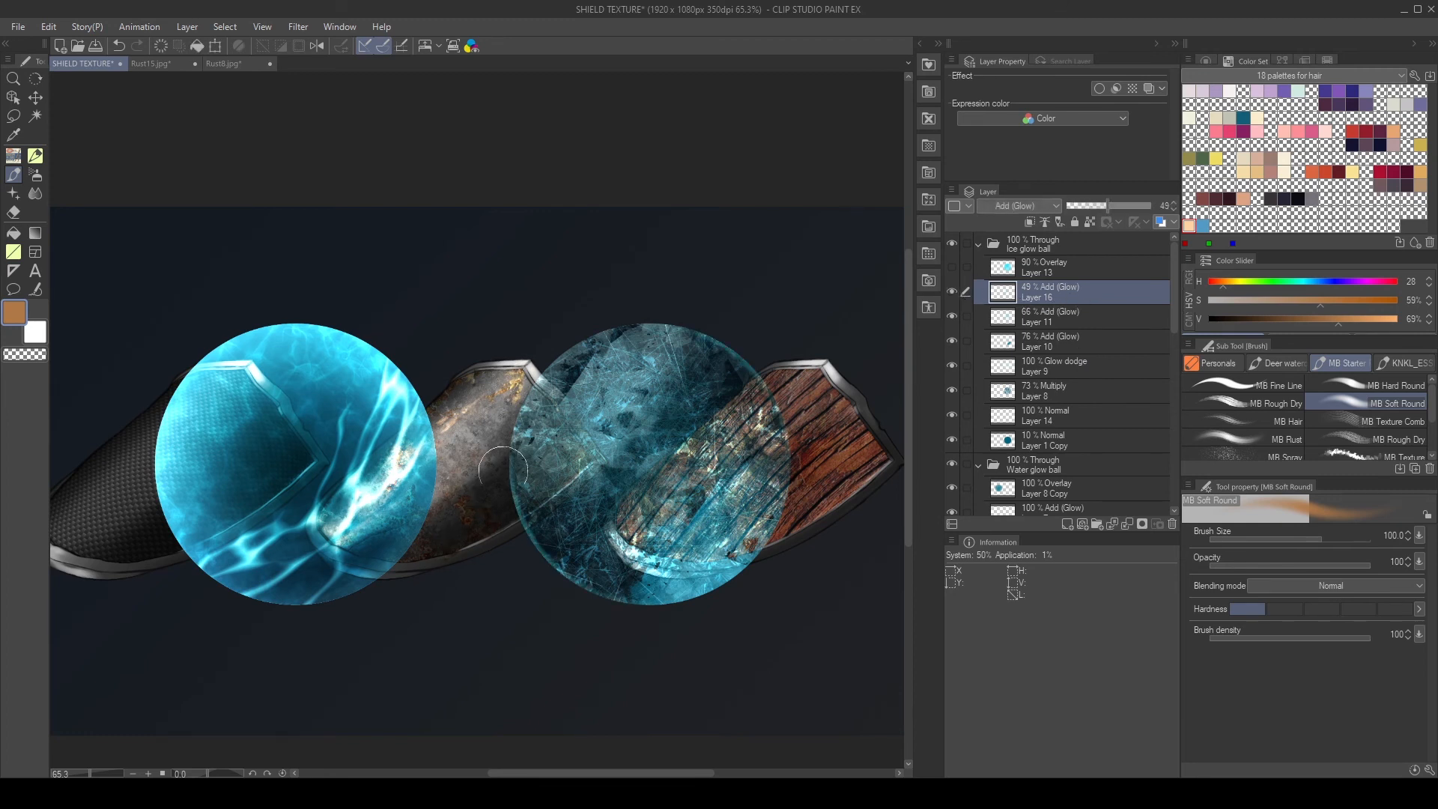
click(1033, 266)
click(954, 268)
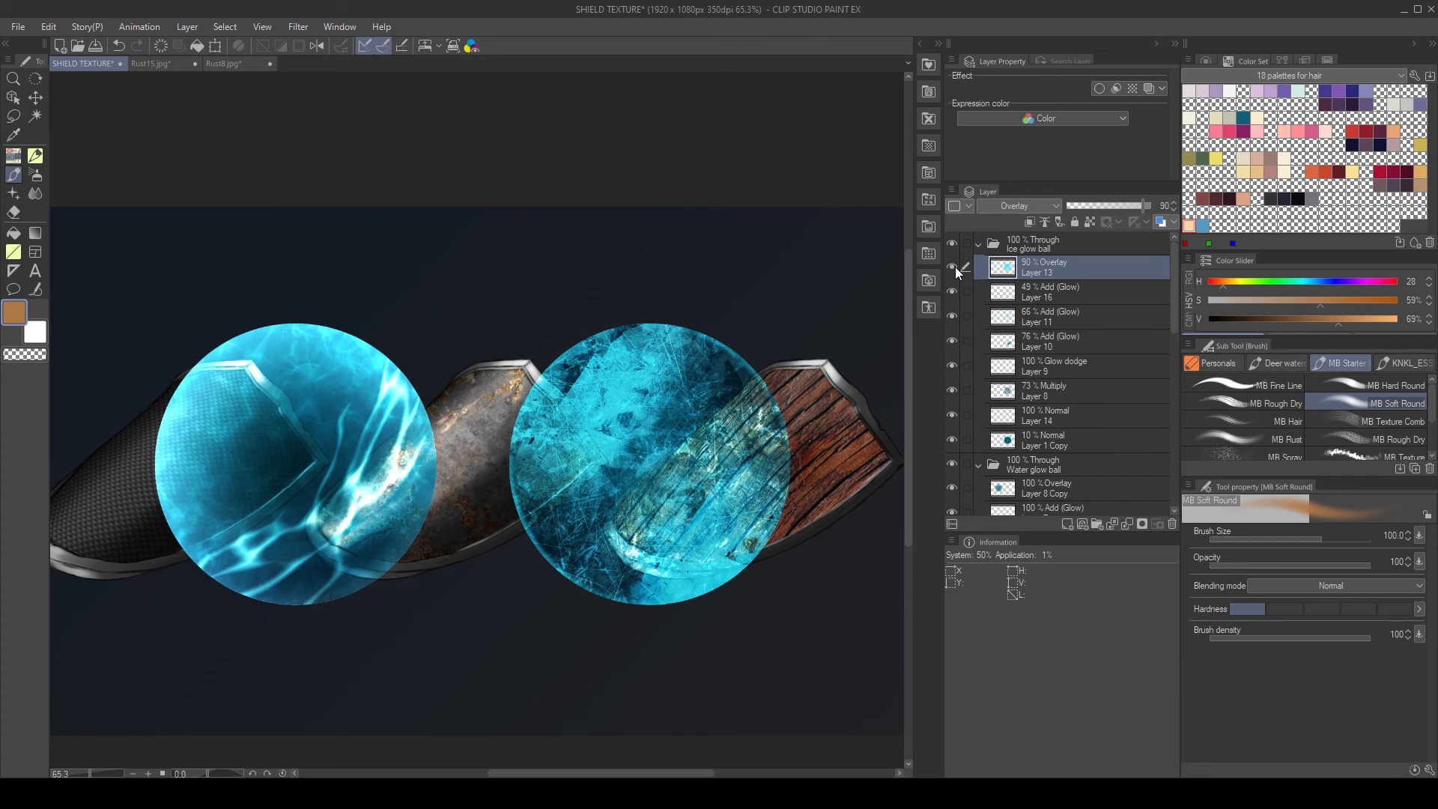
click(1035, 445)
mouse_move(1085, 204)
mouse_down()
mouse_move(1139, 205)
mouse_move(1086, 206)
mouse_up()
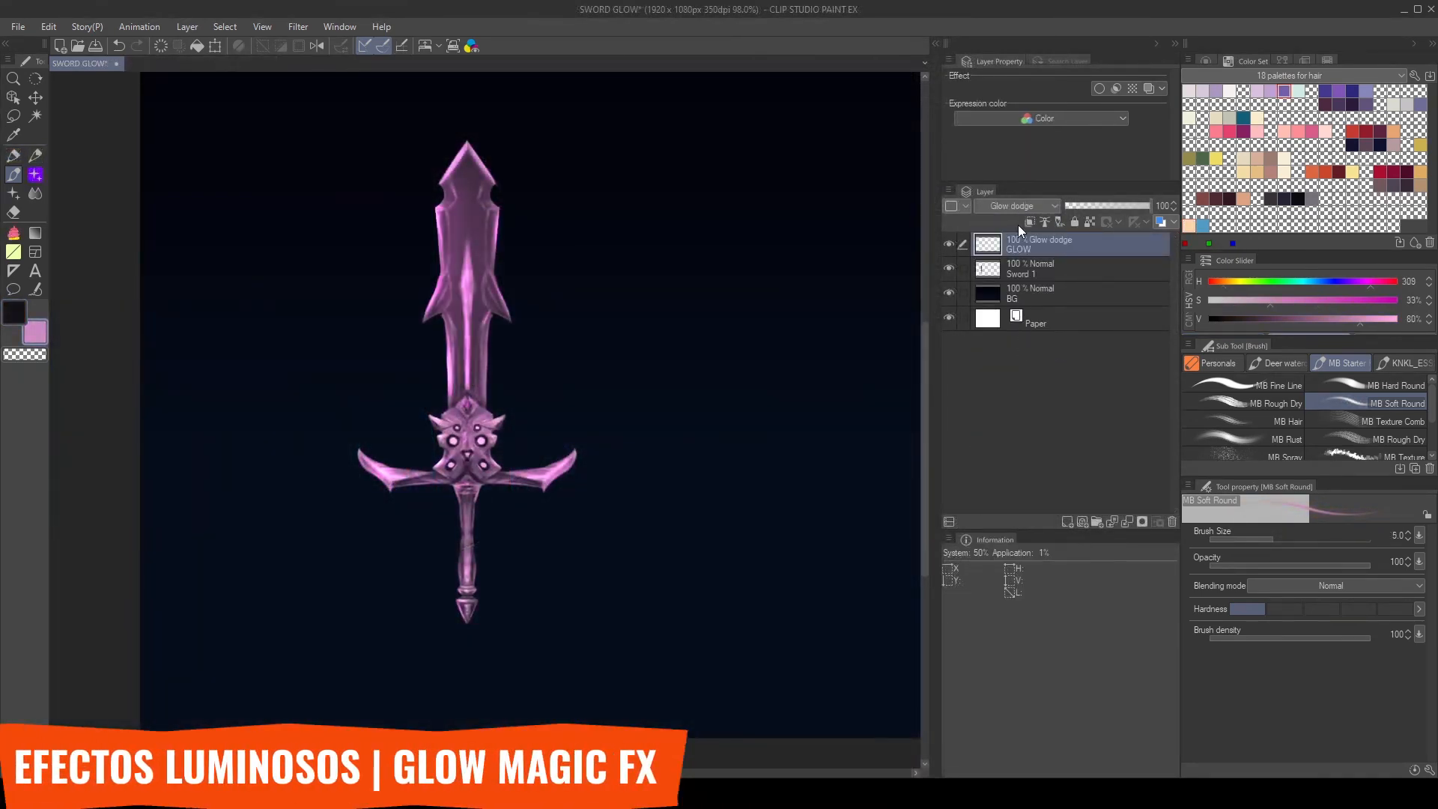
- Set the blending mode of the sword's GLOW layer to Add (Glow)
click(1013, 208)
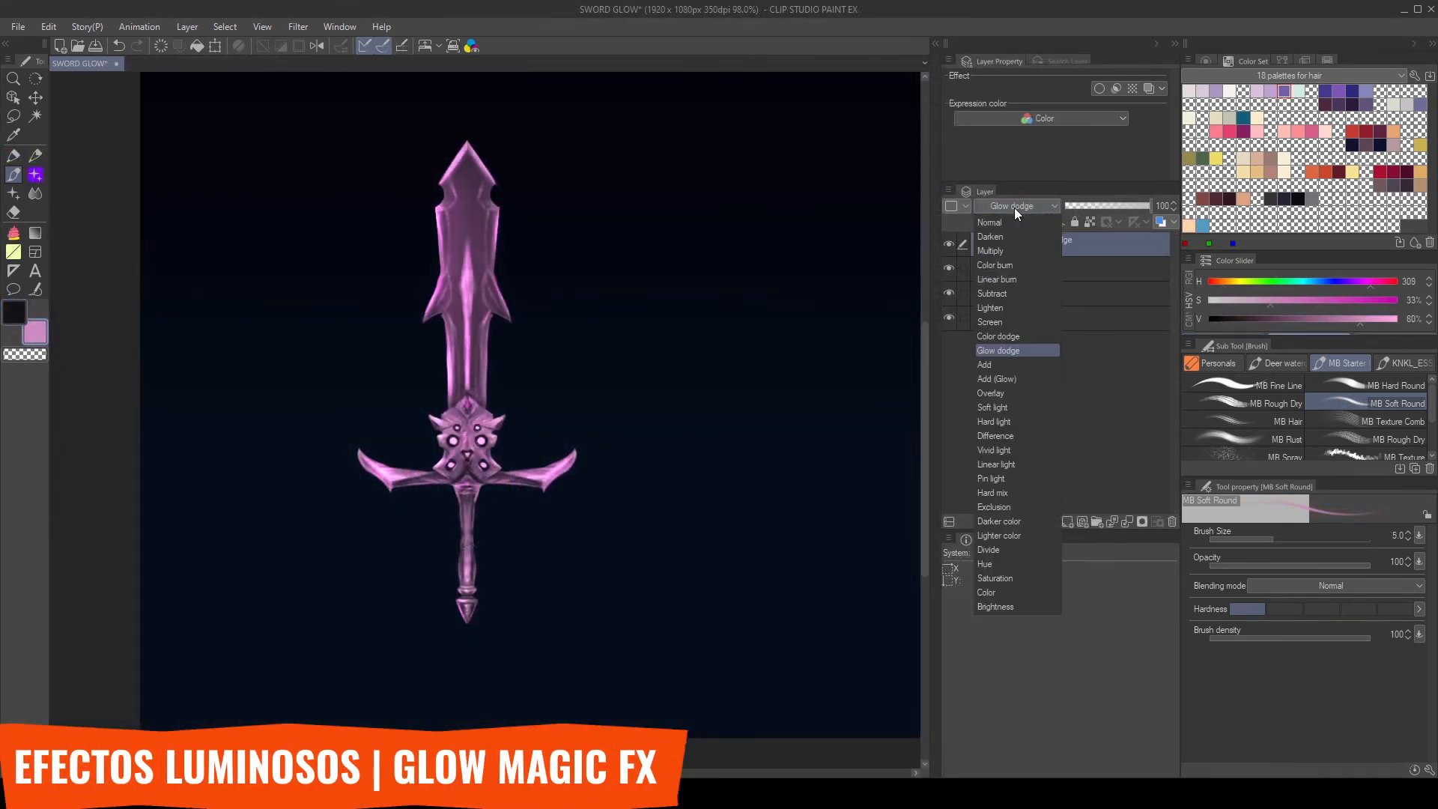
click(1011, 379)
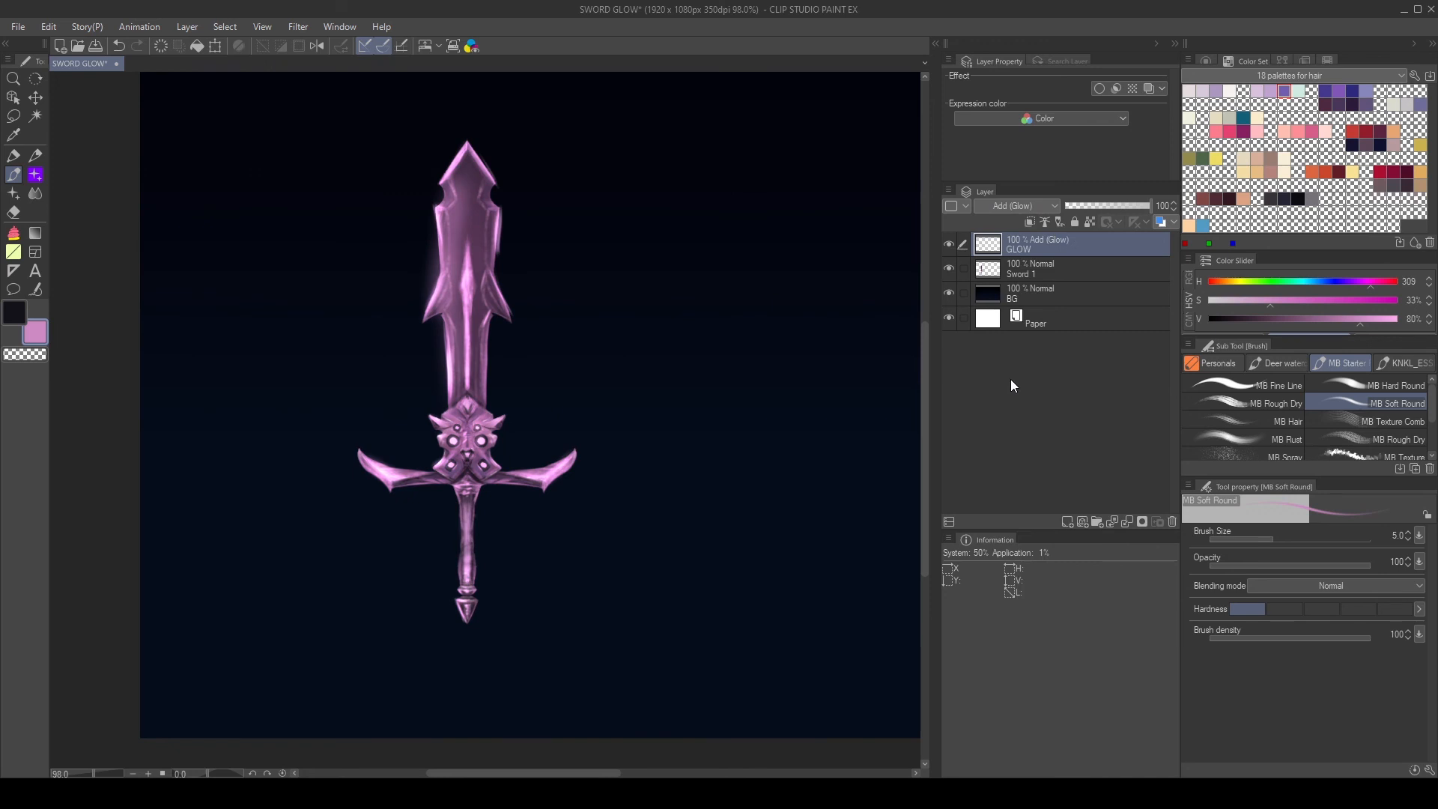
- Set the GLOW layer's blending mode to Glow dodge and clip it to the sword layer below
click(1004, 210)
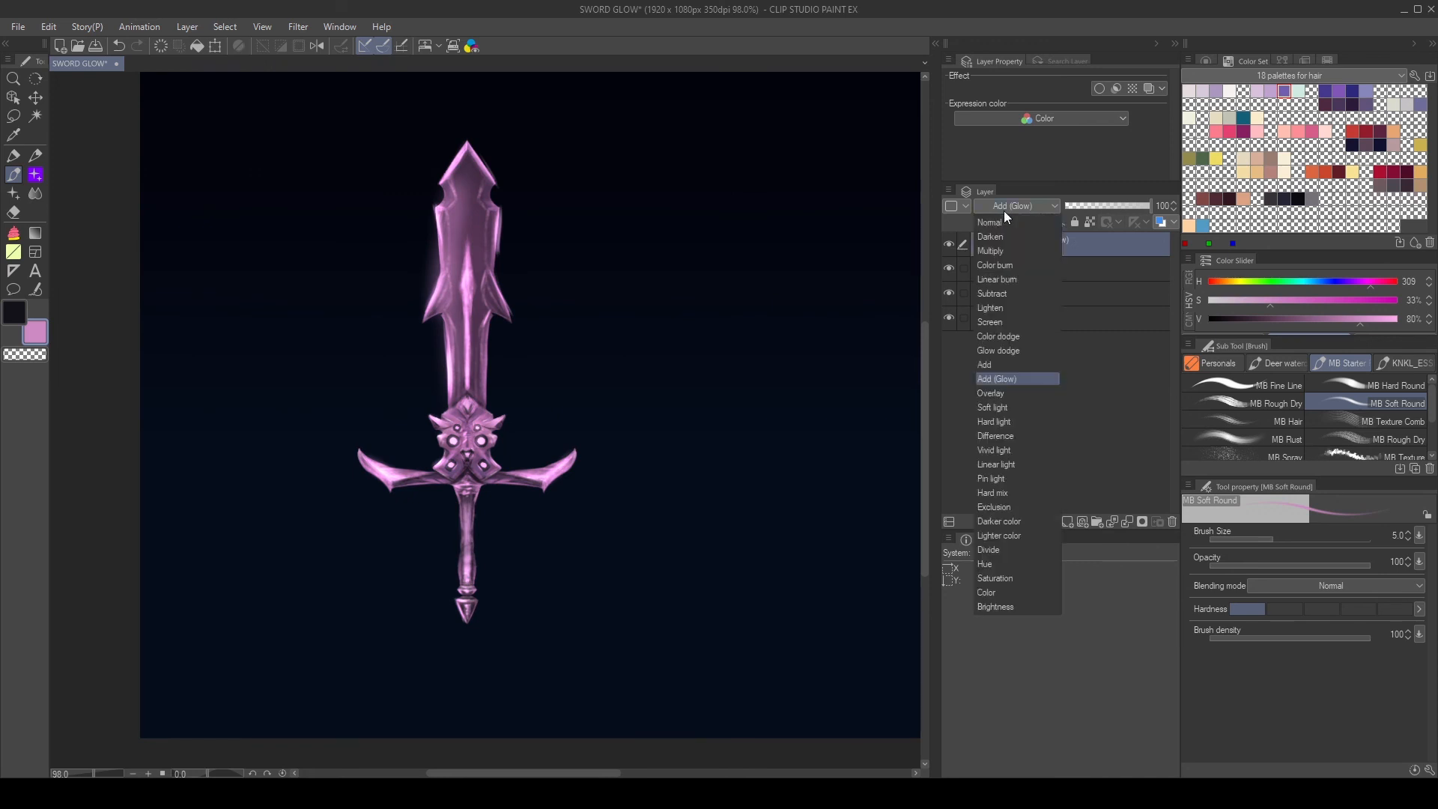
click(1013, 352)
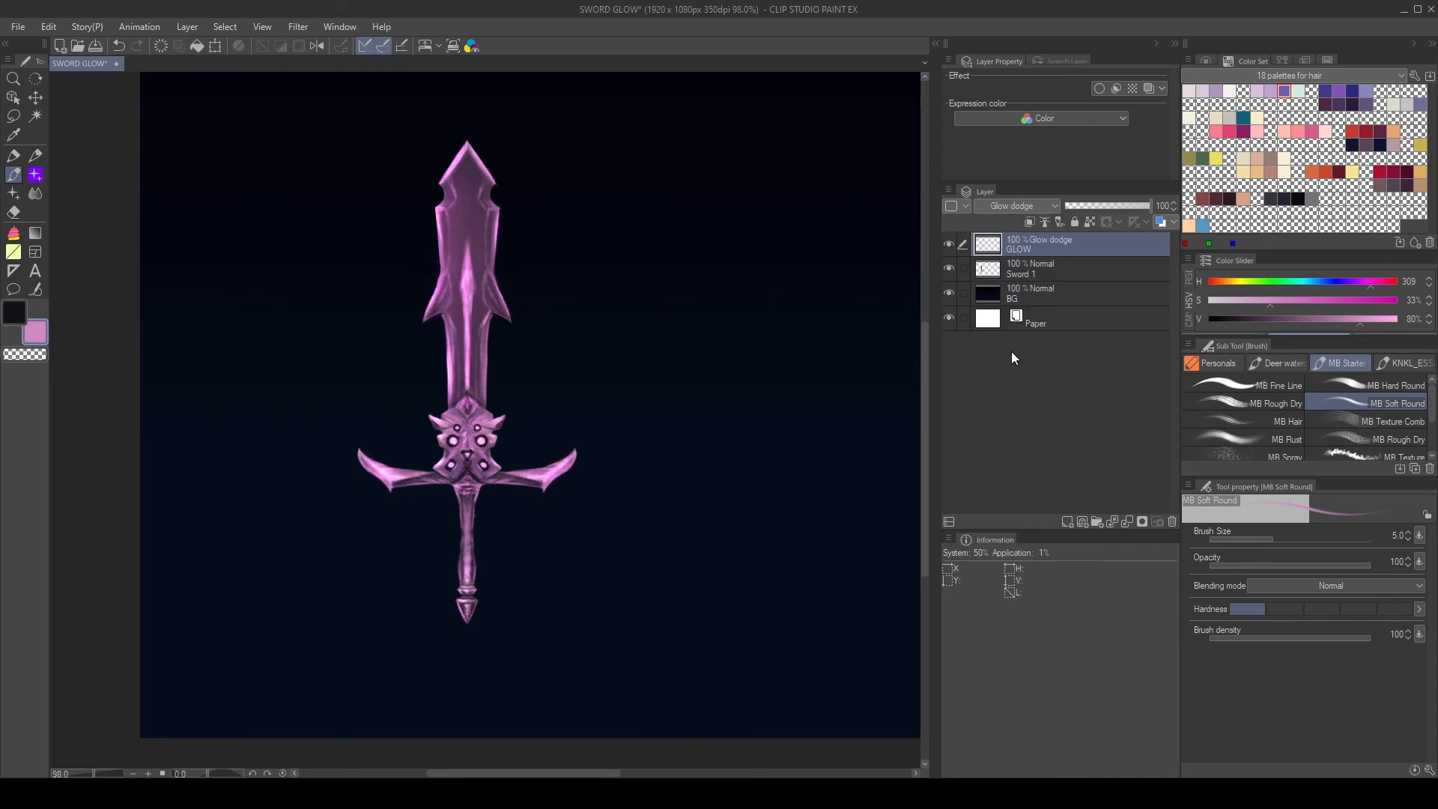
click(1027, 221)
scroll(432, 372, up, 3)
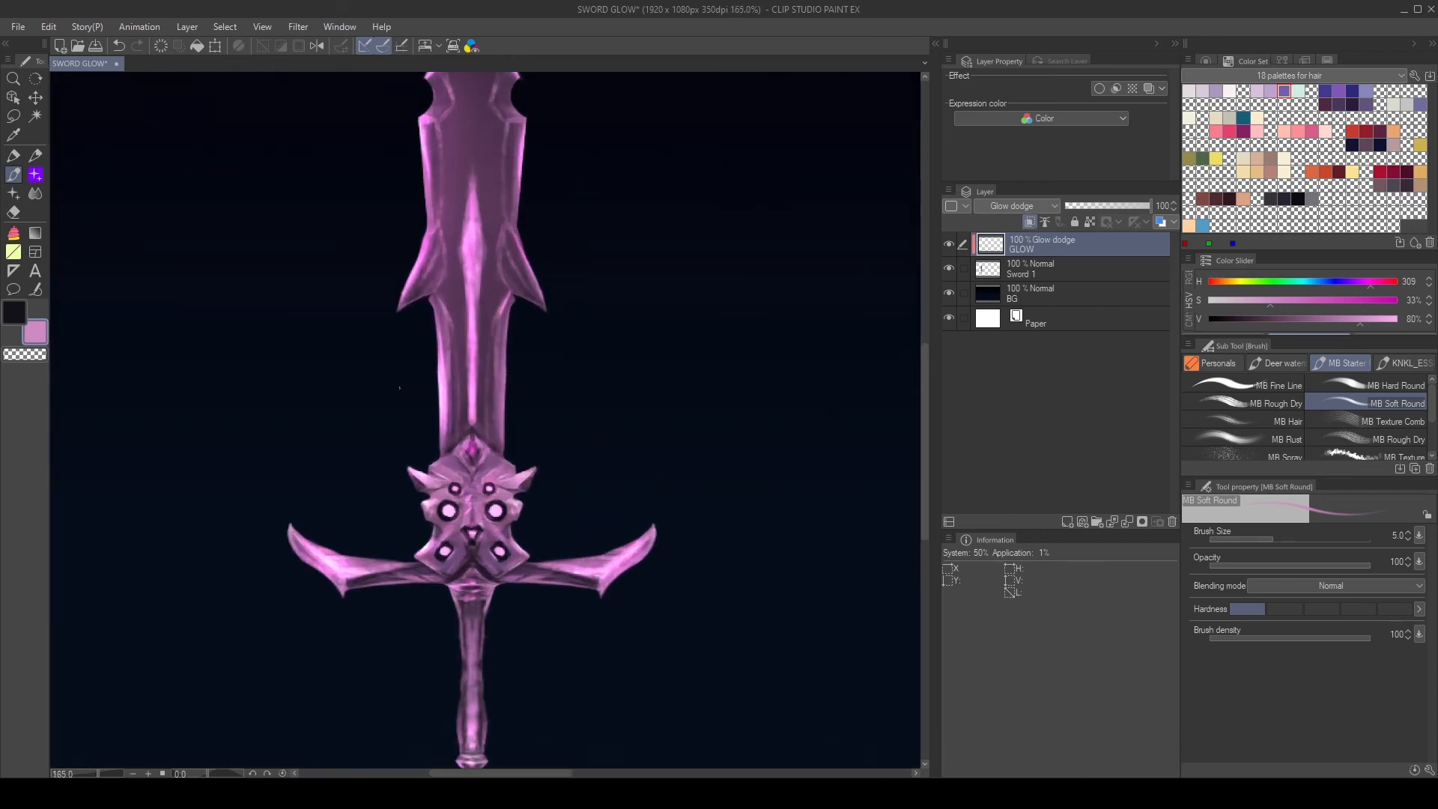
scroll(395, 405, down, 3)
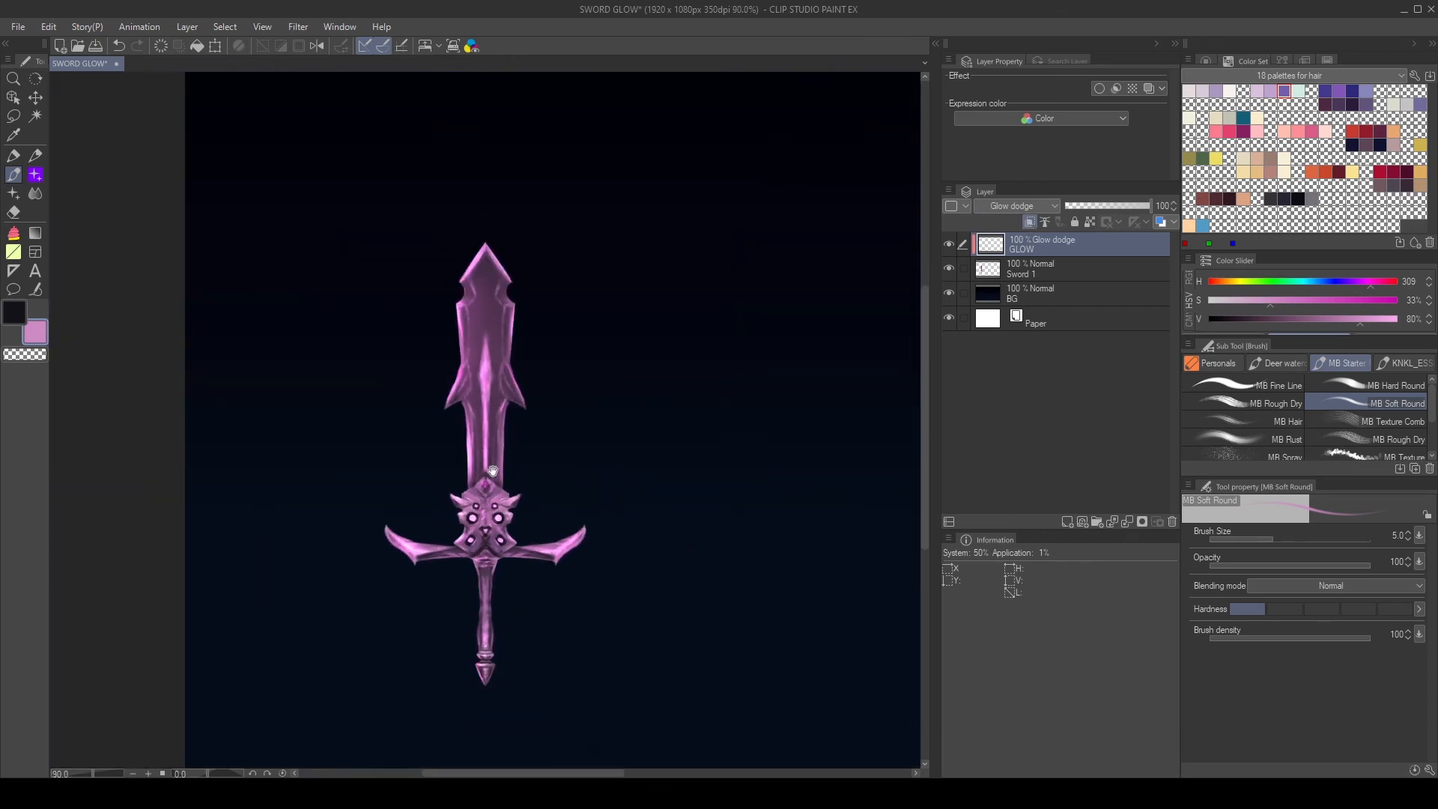
drag(492, 471, 504, 491)
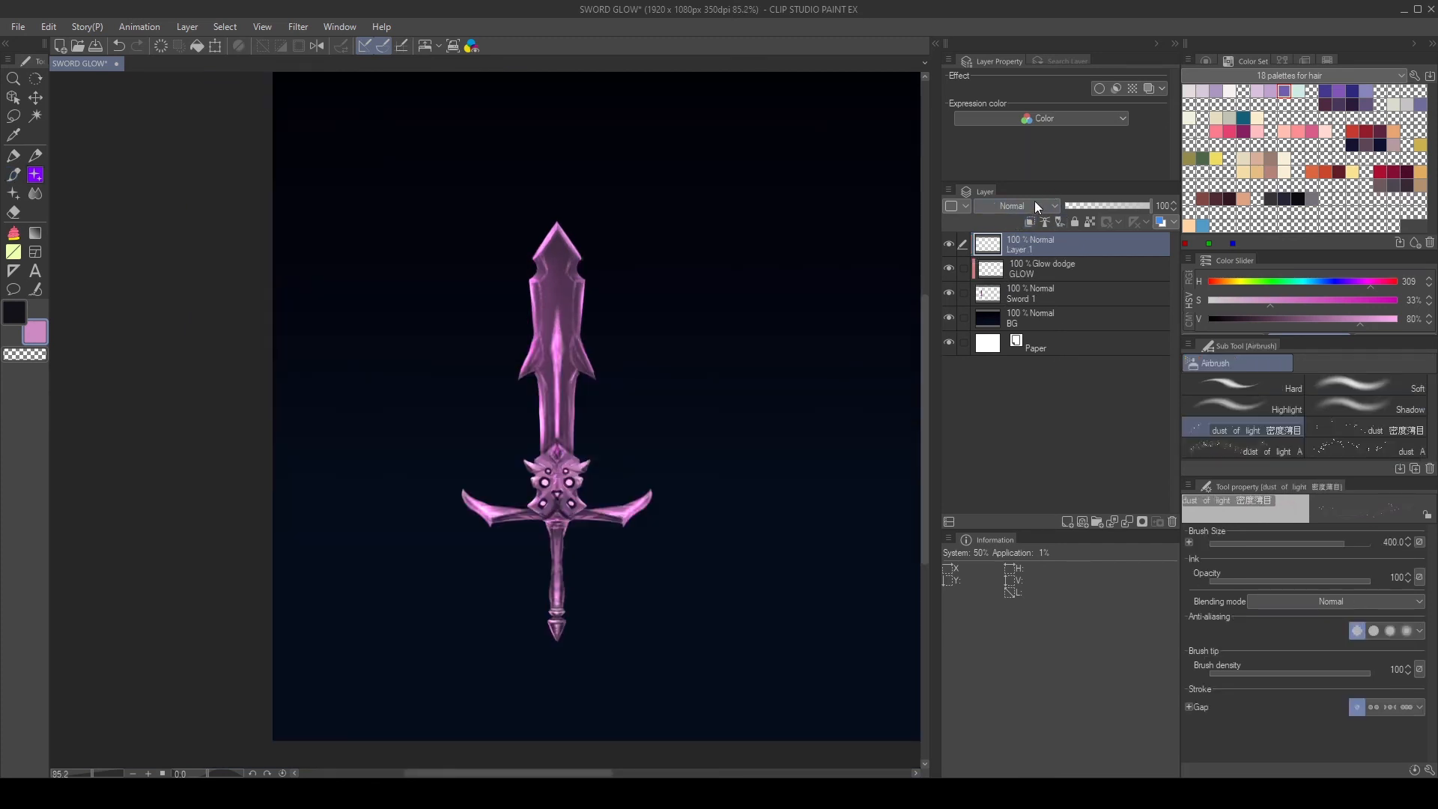
- Set Layer 1 to Add (Glow) and scatter pink particles around the blade with the dust of light airbrush
click(1031, 205)
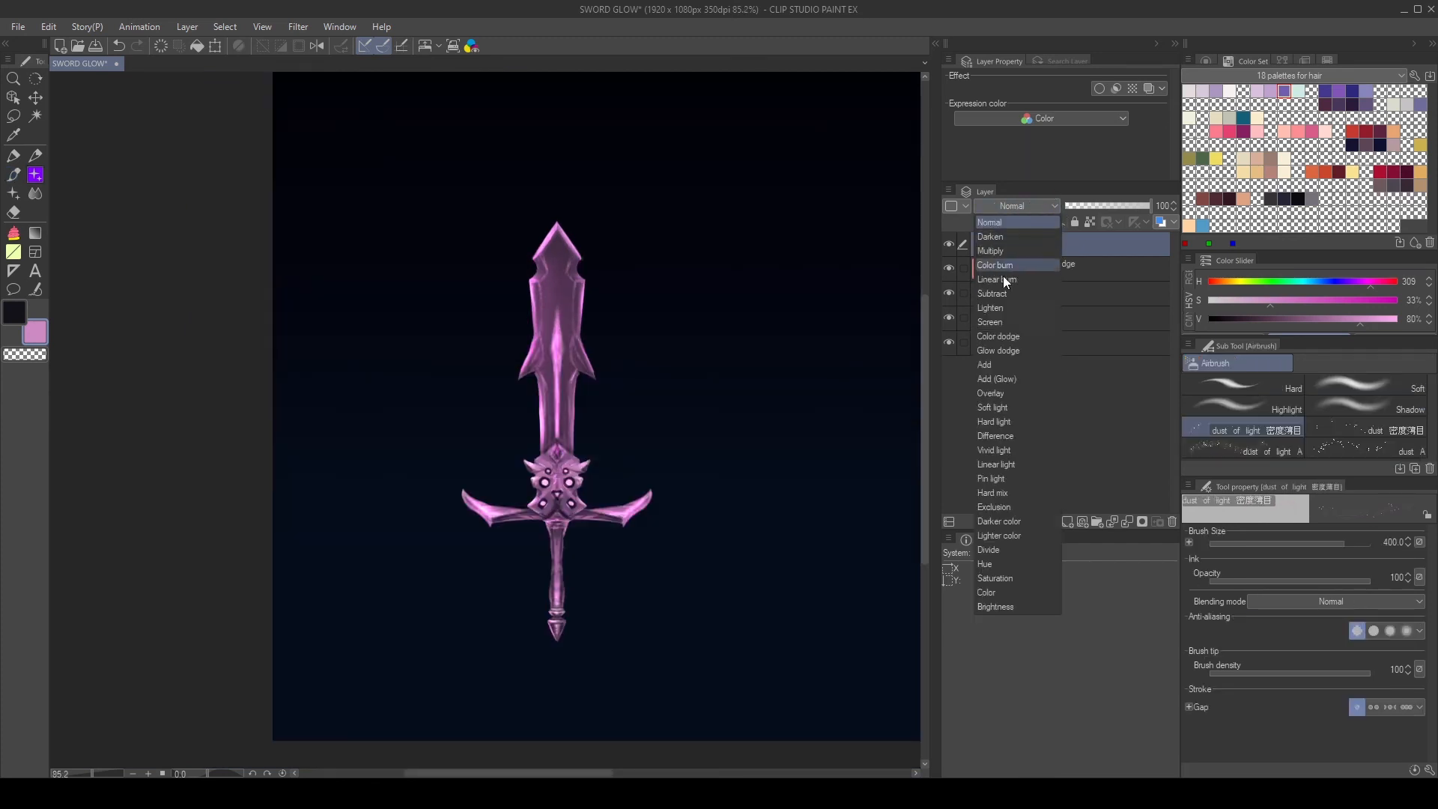
click(995, 379)
mouse_move(552, 321)
mouse_down()
mouse_move(565, 337)
mouse_move(537, 427)
mouse_move(558, 353)
mouse_move(547, 375)
mouse_up()
key(ctrl+z)
click(562, 360)
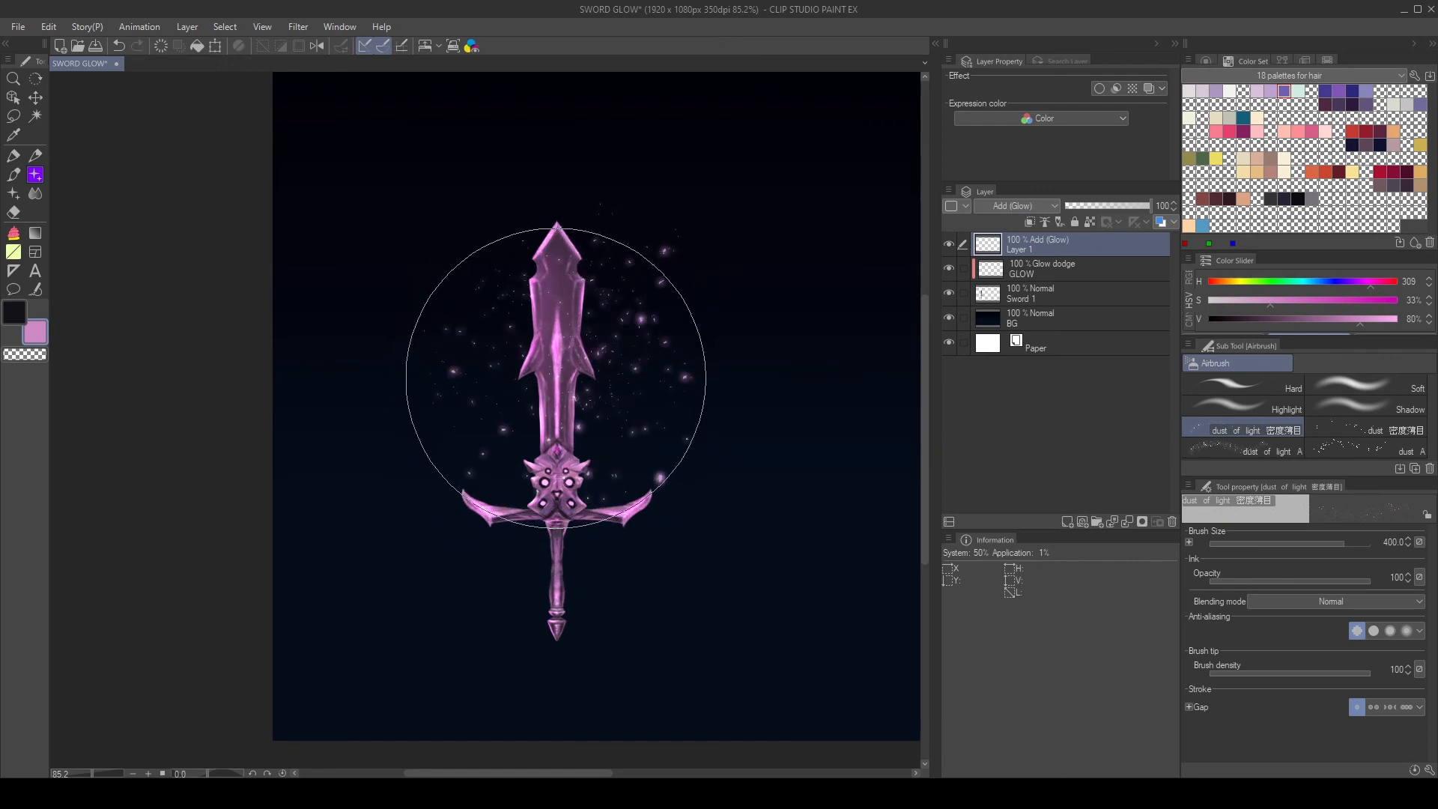
- Paint a soft pink glow over the blade on Layer 1 with the MB Soft Round brush at size 150
key(b)
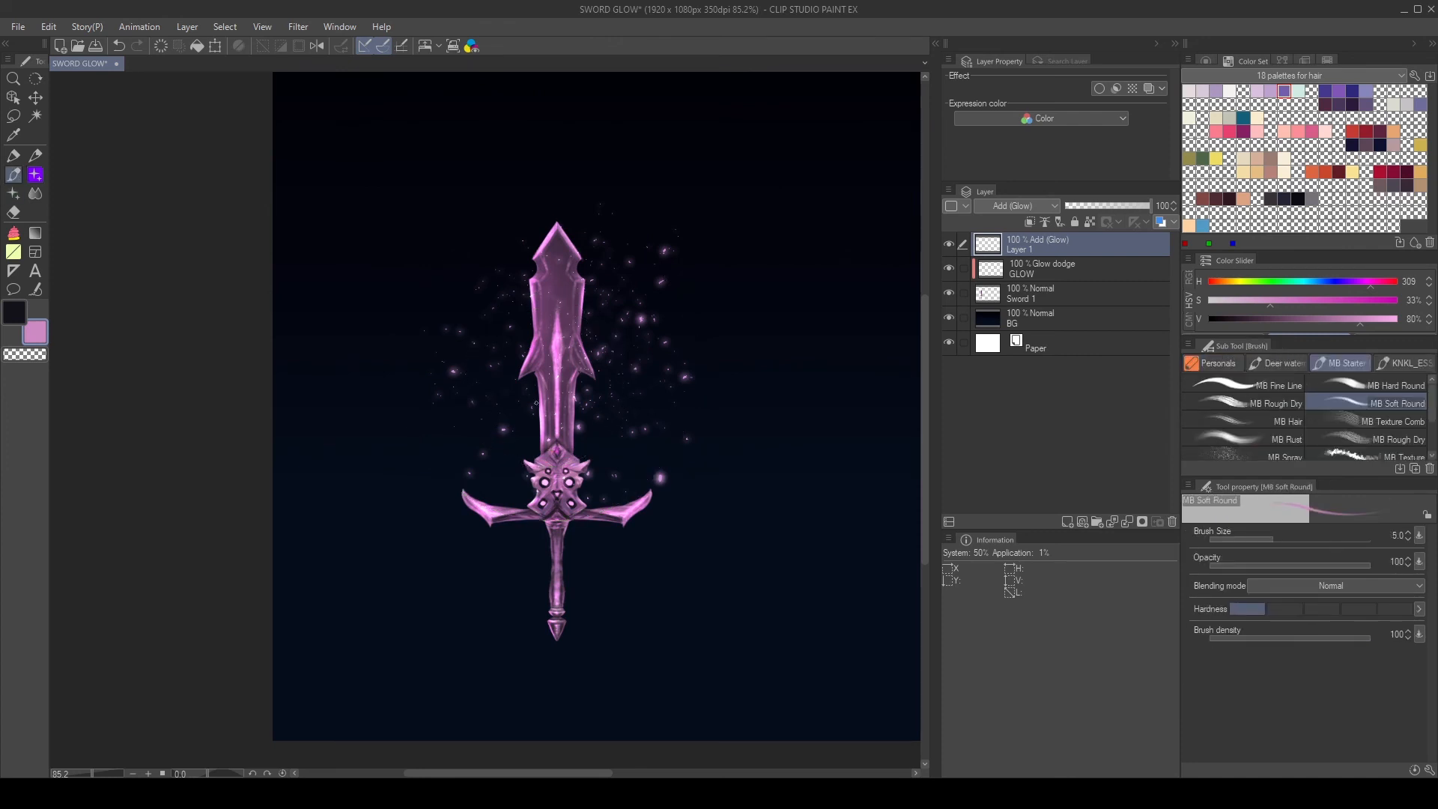
key(bracketright)
key(bracketright)
key(bracketright)
key(bracketright)
key(bracketright)
key(bracketright)
key(bracketright)
key(bracketright)
key(bracketright)
key(bracketright)
key(bracketright)
key(bracketright)
key(bracketright)
key(bracketright)
key(bracketright)
key(bracketright)
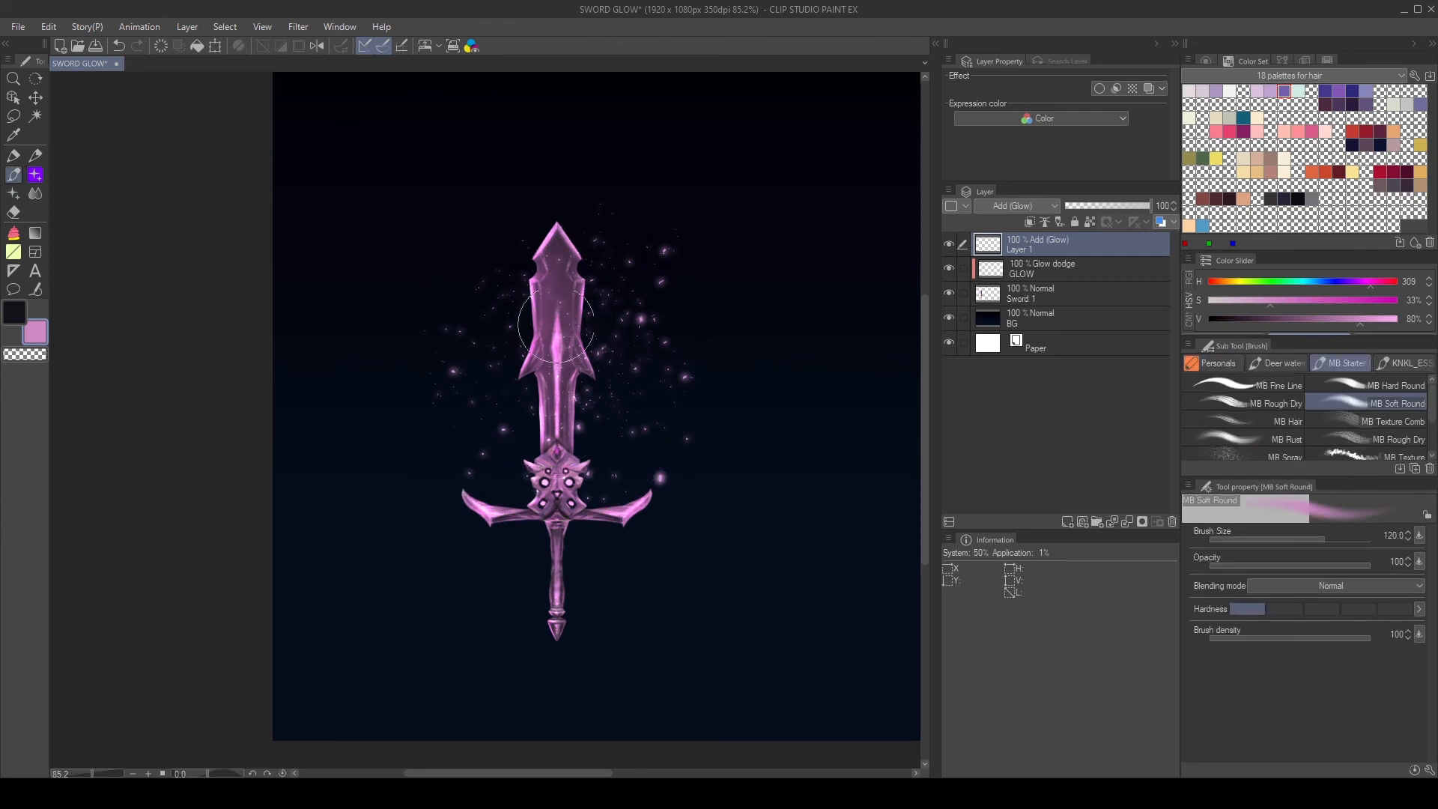
key(bracketright)
key(ctrl+z)
mouse_move(558, 426)
mouse_down()
mouse_move(547, 308)
mouse_move(550, 403)
mouse_up()
key(ctrl+z)
mouse_move(559, 303)
mouse_down()
mouse_move(553, 428)
mouse_move(542, 328)
mouse_move(546, 406)
mouse_move(562, 234)
mouse_move(540, 438)
mouse_up()
- Apply a smooth, forward Motion blur to Layer 1 with strength 68.96 and angle -90
key(ctrl+minus)
click(298, 27)
mouse_move(370, 46)
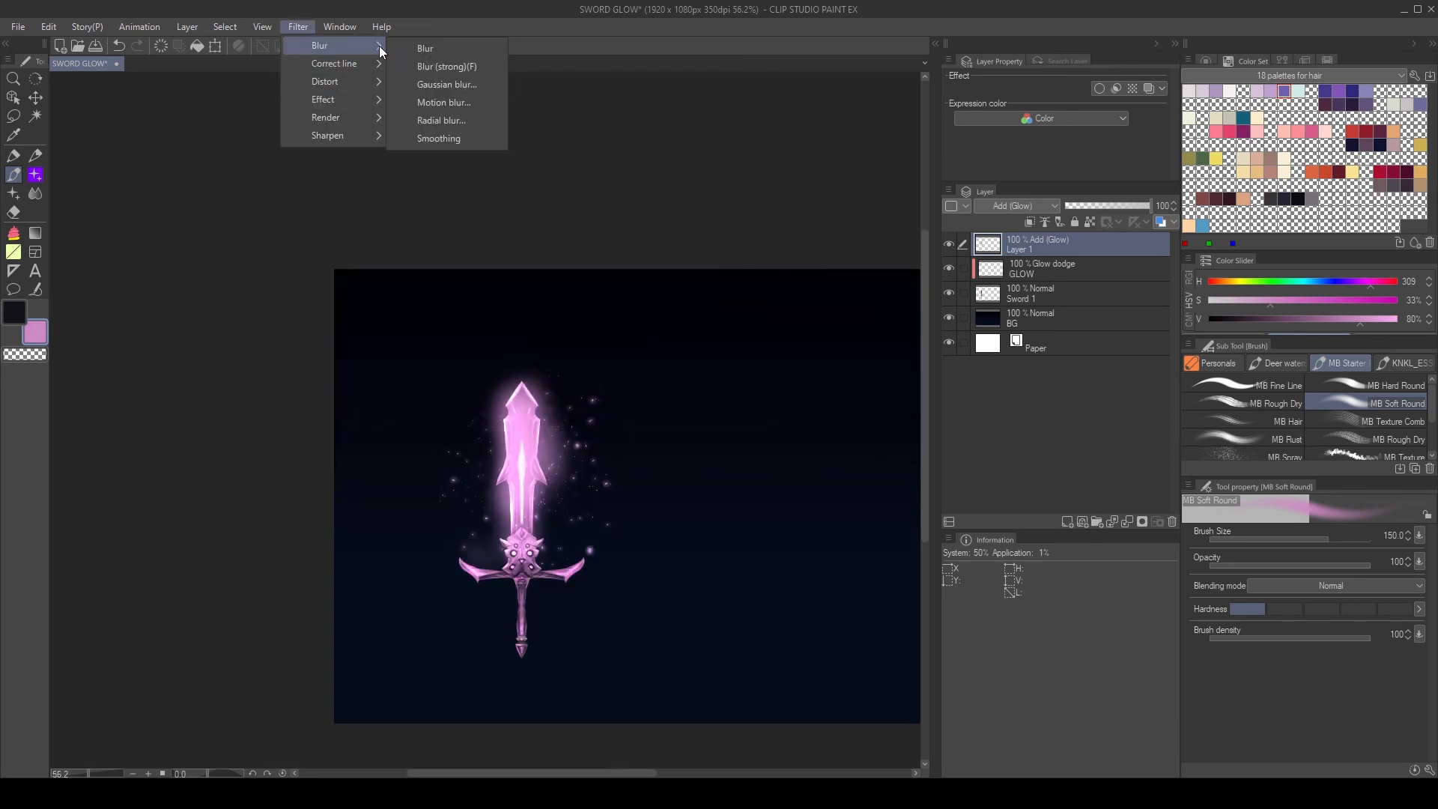
click(442, 98)
drag(449, 588, 285, 375)
drag(395, 417, 275, 418)
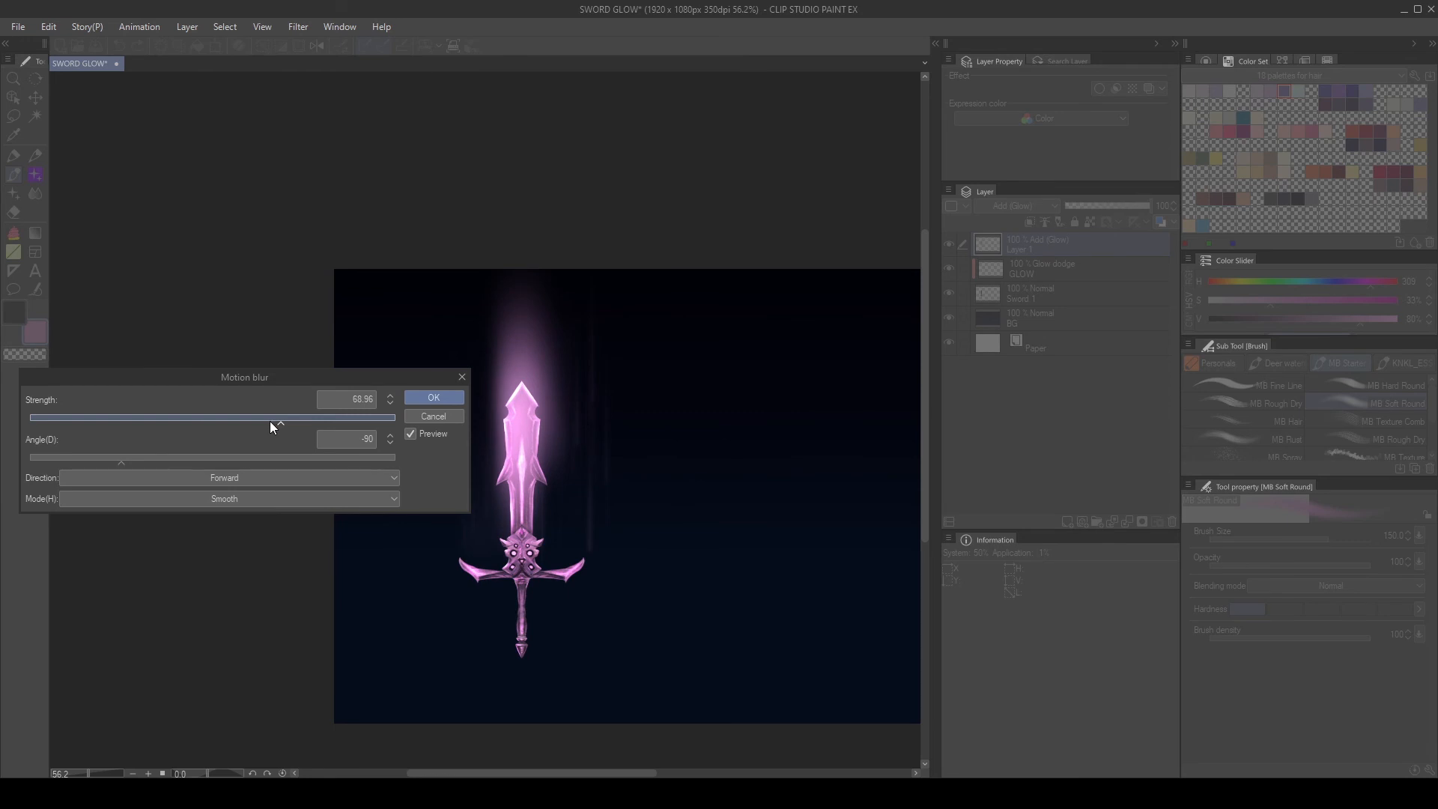
click(417, 396)
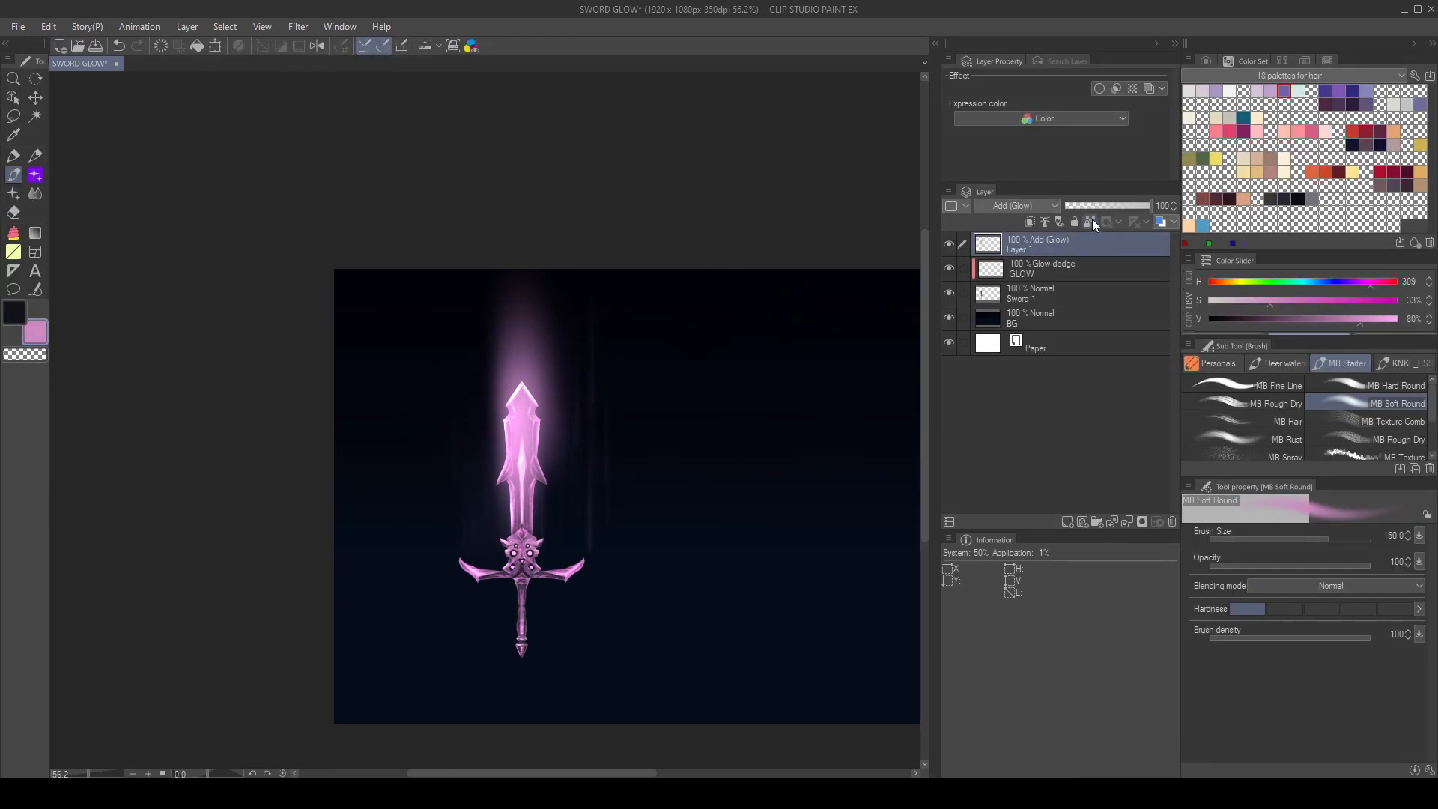
- Lower Layer 1's opacity to 82% and trim the blurred glow around the sword with the Soft eraser
drag(1112, 210, 1153, 211)
click(1130, 210)
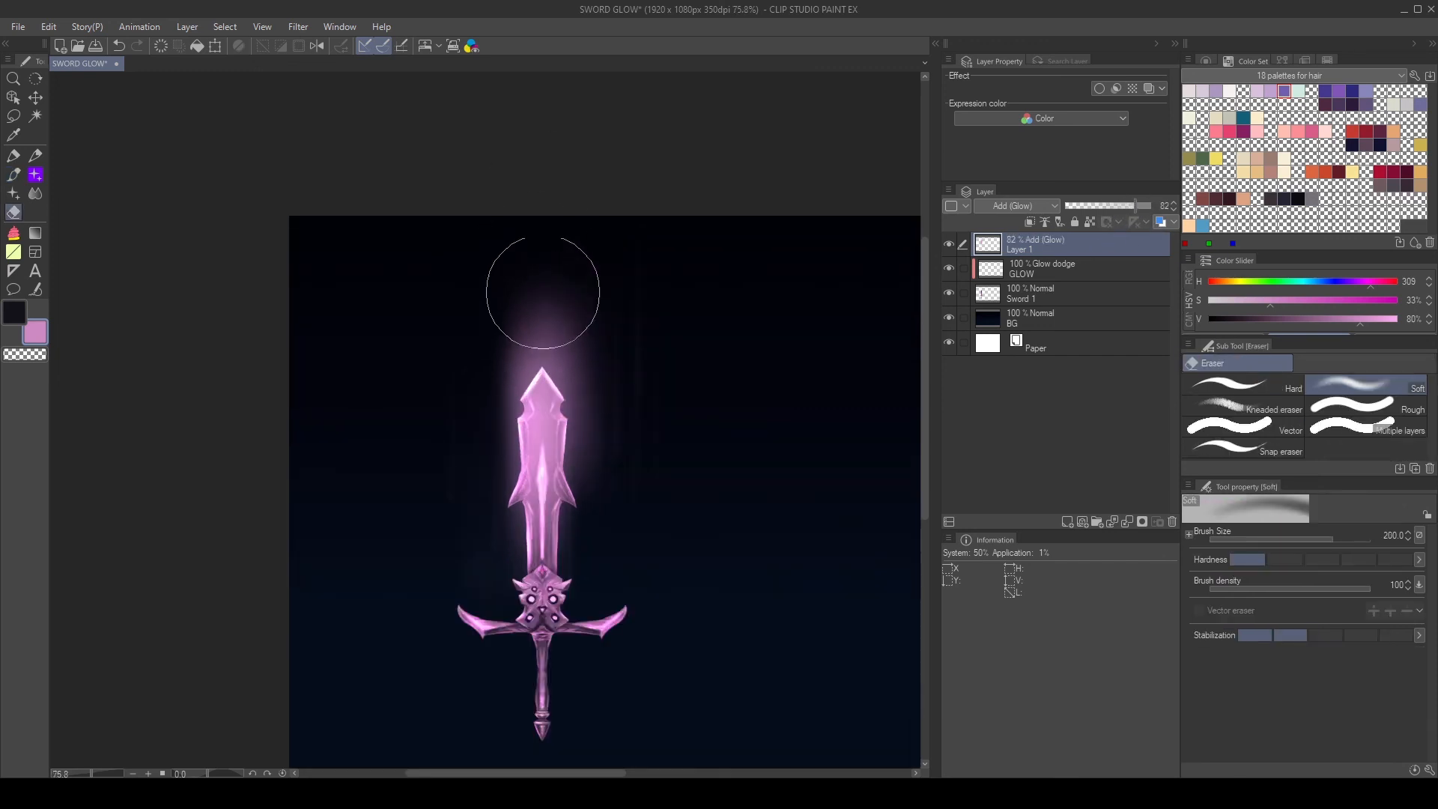
mouse_move(689, 439)
mouse_down()
mouse_move(637, 449)
mouse_move(656, 447)
mouse_up()
drag(622, 440, 656, 410)
- Add a new Glow dodge layer and spray dust of light particles around the blade
click(1068, 522)
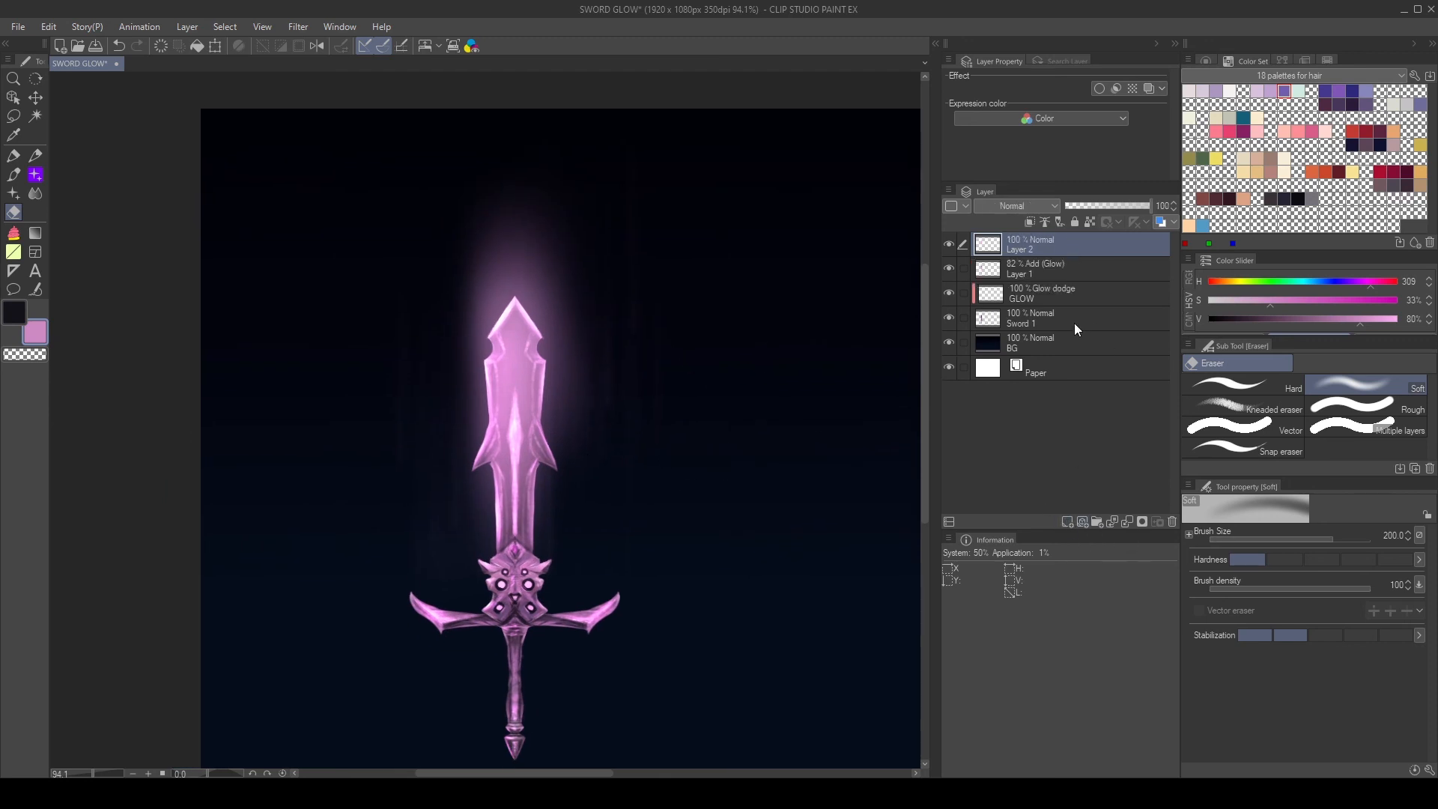
click(1017, 206)
click(1017, 350)
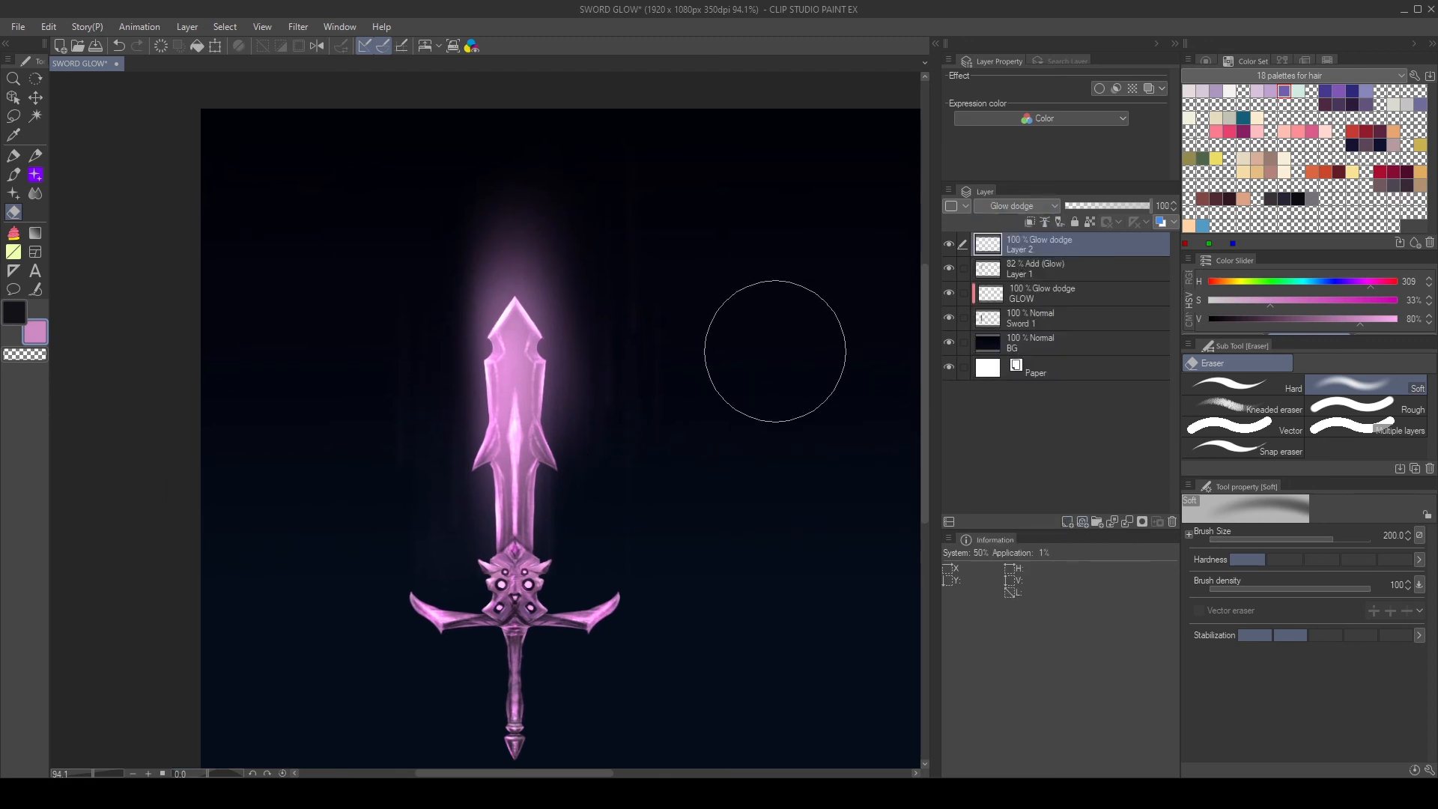
key(b)
key(ctrl+z)
click(527, 424)
click(502, 408)
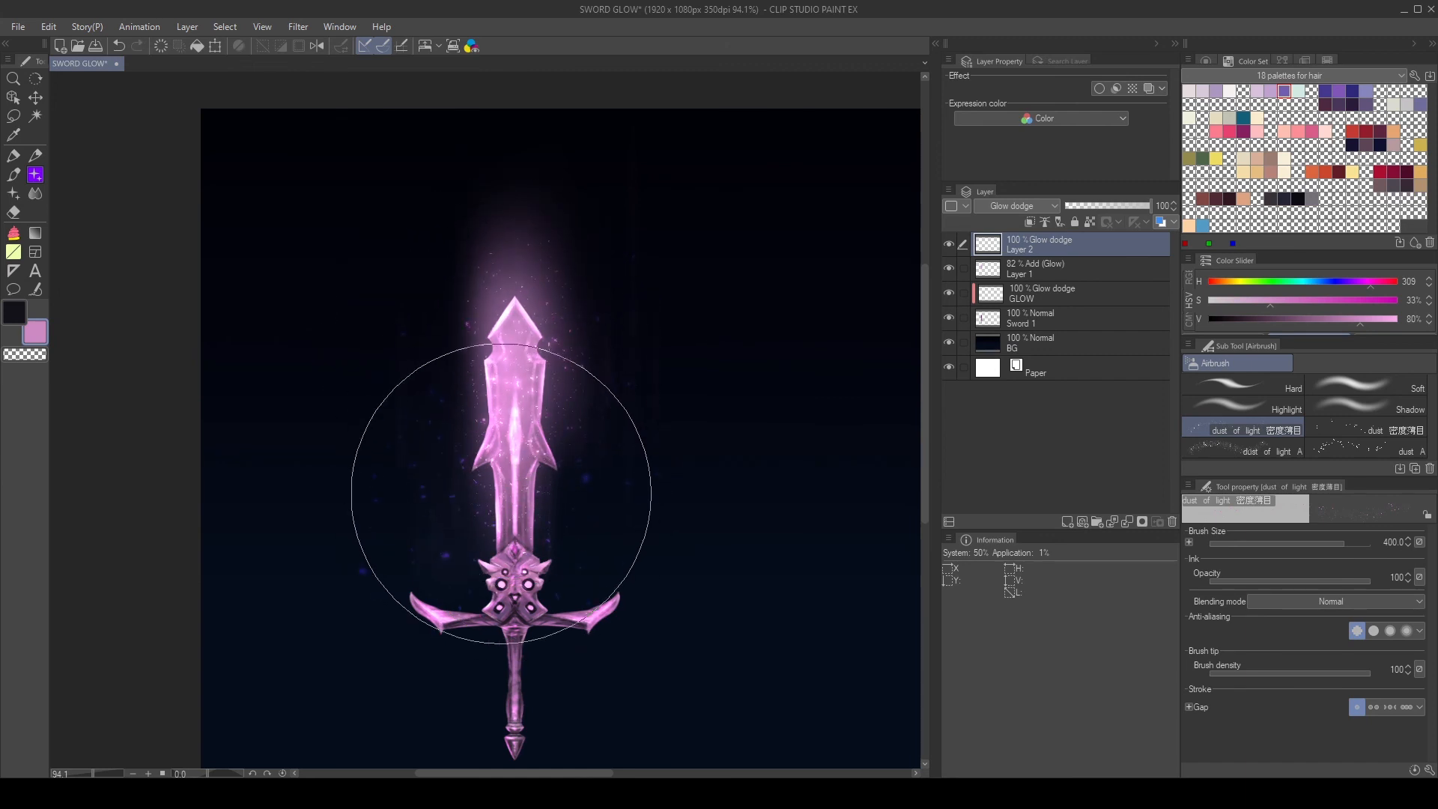
- Lower Layer 2's opacity to 91%, duplicate it, and set the copy to Add (Glow) while shifting its position
scroll(752, 490, down, 3)
scroll(752, 489, up, 3)
drag(1123, 207, 1143, 208)
key(ctrl+c)
key(ctrl+v)
click(997, 206)
click(1011, 379)
key(k)
mouse_move(504, 435)
mouse_down()
mouse_move(644, 468)
mouse_move(510, 432)
mouse_up()
- Adjust the particle copy's colour to hue -18, saturation 100 and luminosity -29
key(ctrl+u)
drag(924, 567, 1060, 566)
drag(925, 607, 886, 606)
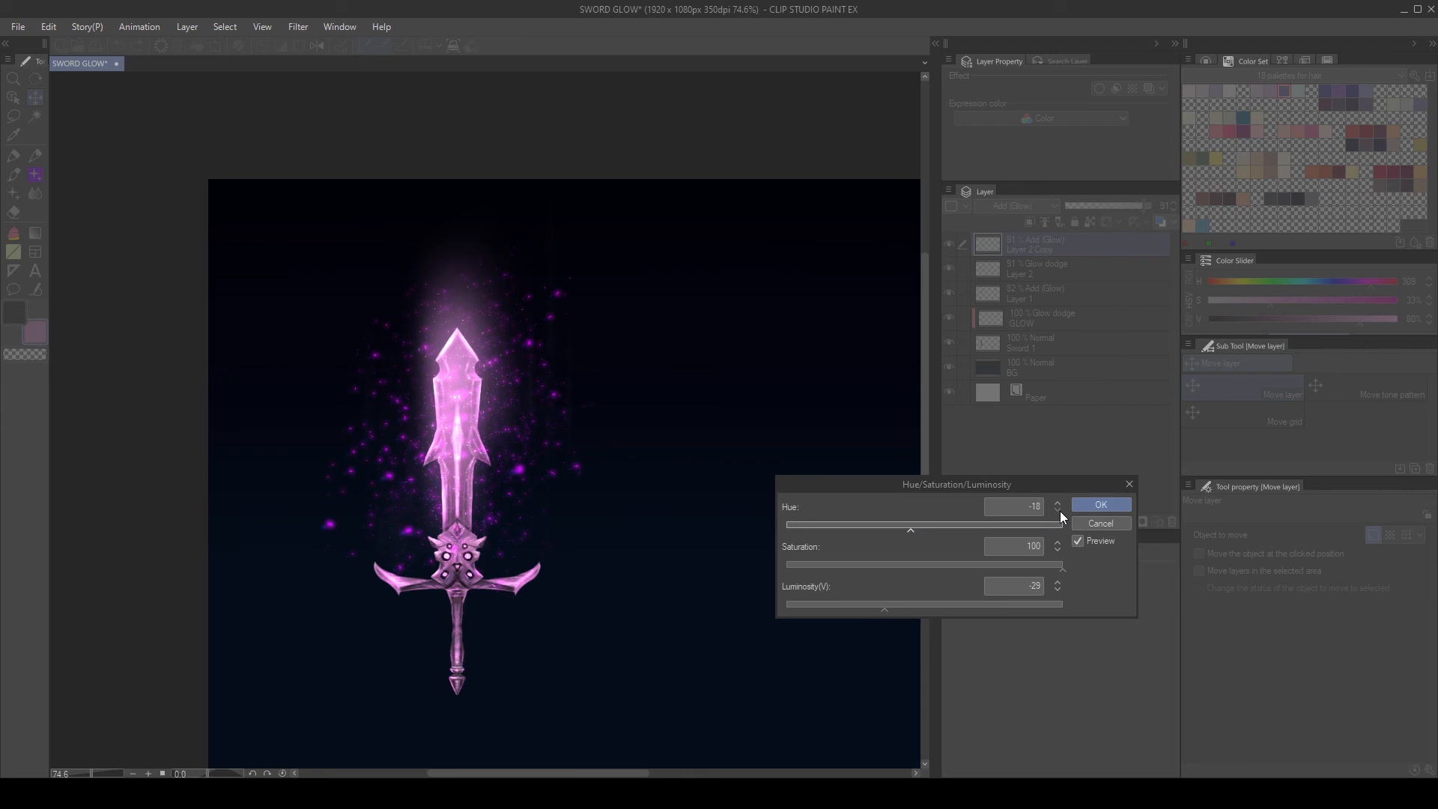
click(1100, 505)
- Scale the particle copy to 65%, rotate it by about -10.6 degrees, and check its effect around the blade
key(ctrl+t)
drag(597, 235, 564, 324)
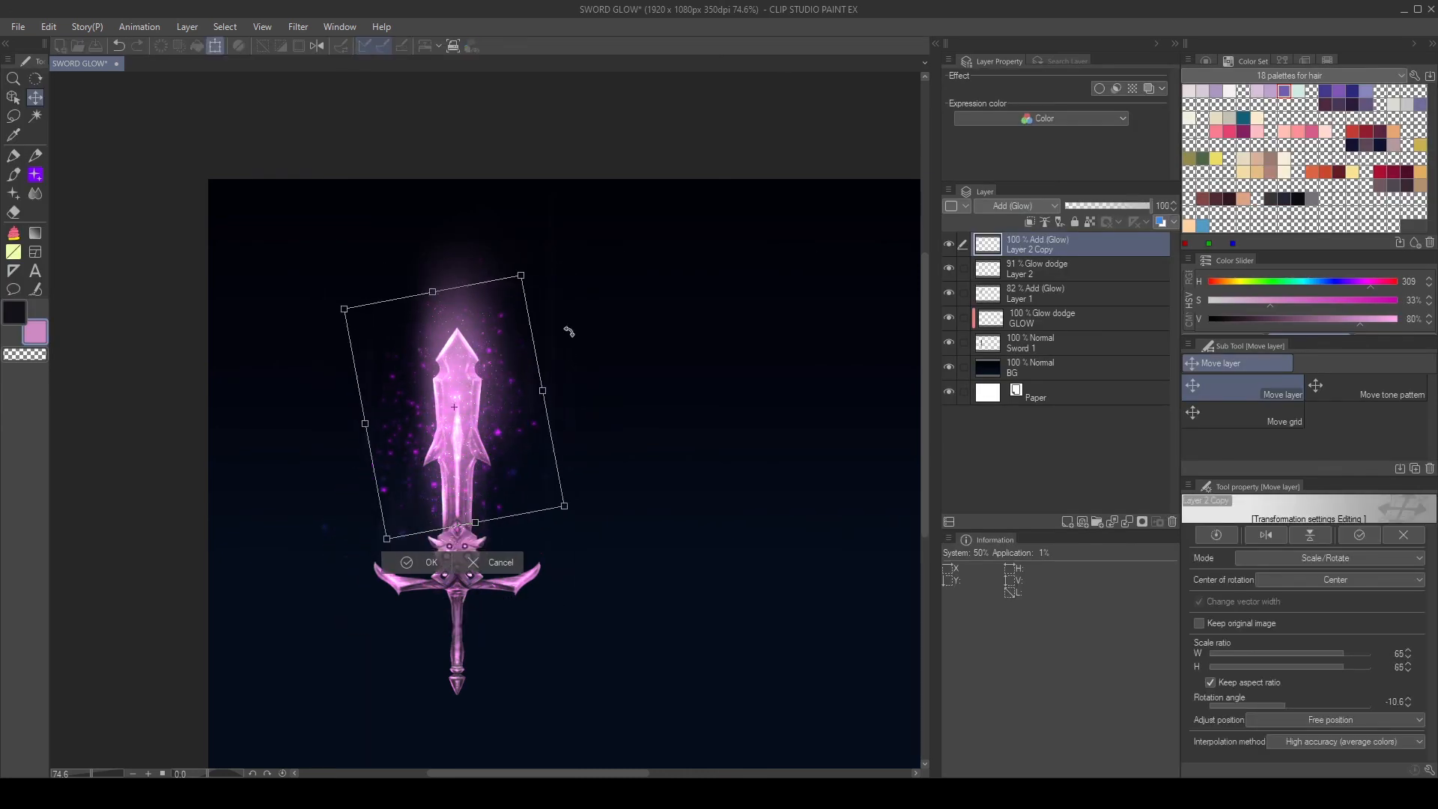
key(Return)
scroll(629, 378, down, 3)
scroll(771, 350, up, 3)
mouse_move(949, 243)
mouse_down()
mouse_move(945, 321)
mouse_move(946, 244)
mouse_up()
- Shift Layer 1's glow to hue -27, saturation 100 and luminosity -6, and lower the layer's opacity
click(1050, 293)
key(ctrl+u)
mouse_move(869, 524)
mouse_down()
mouse_move(915, 524)
mouse_move(866, 518)
mouse_up()
drag(925, 564, 1094, 557)
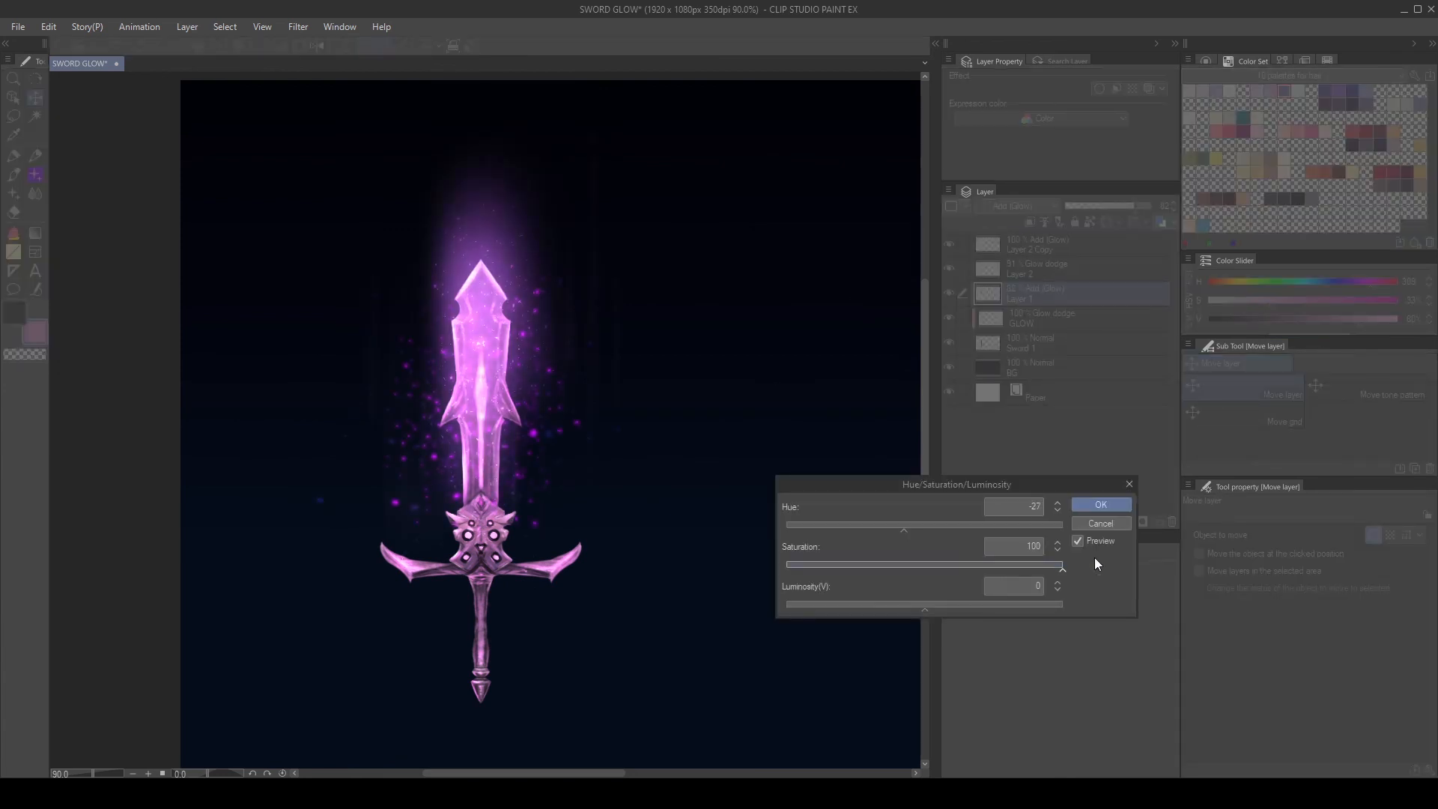
mouse_move(924, 605)
mouse_down()
mouse_move(895, 601)
mouse_move(915, 604)
mouse_up()
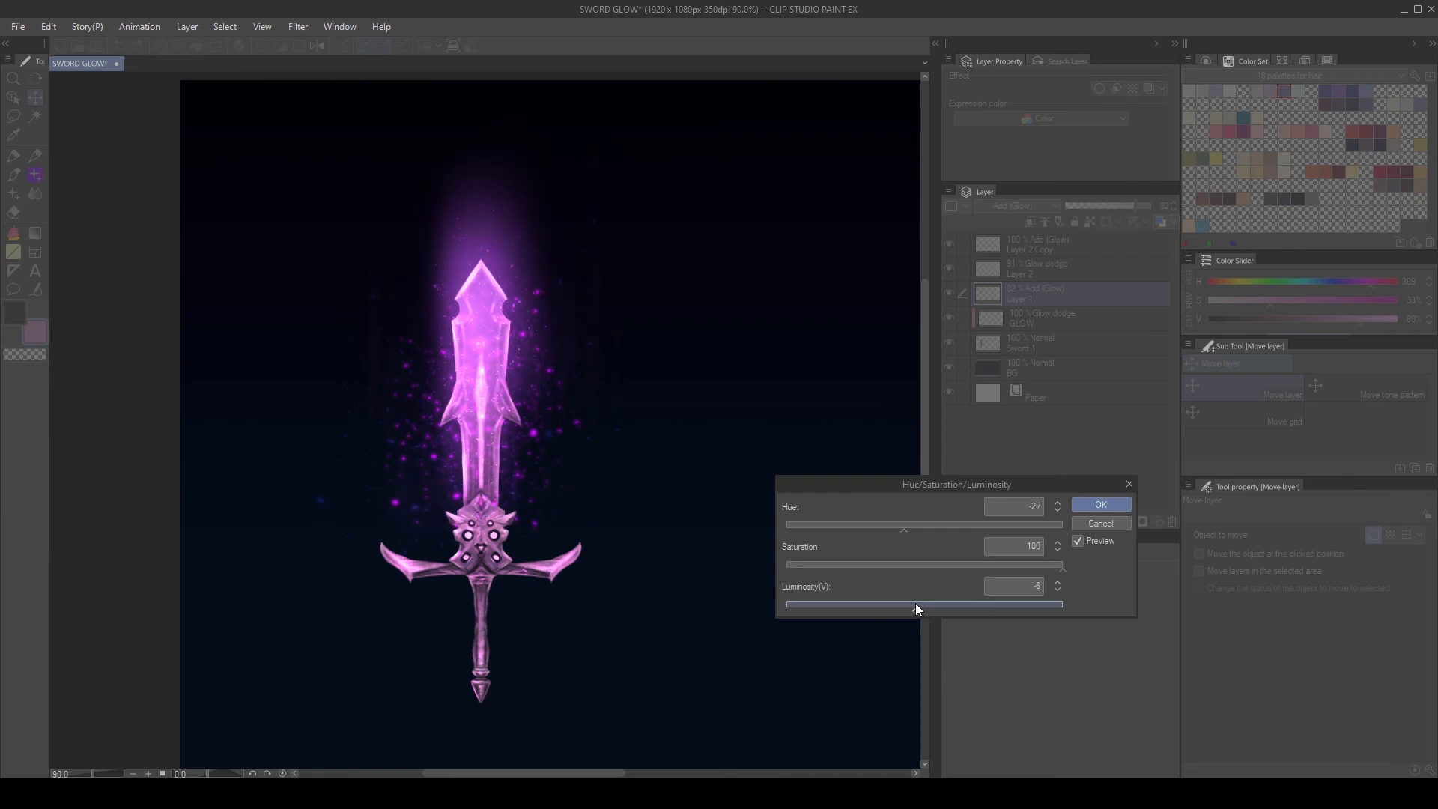
key(Return)
scroll(631, 431, down, 1)
drag(1136, 205, 1109, 206)
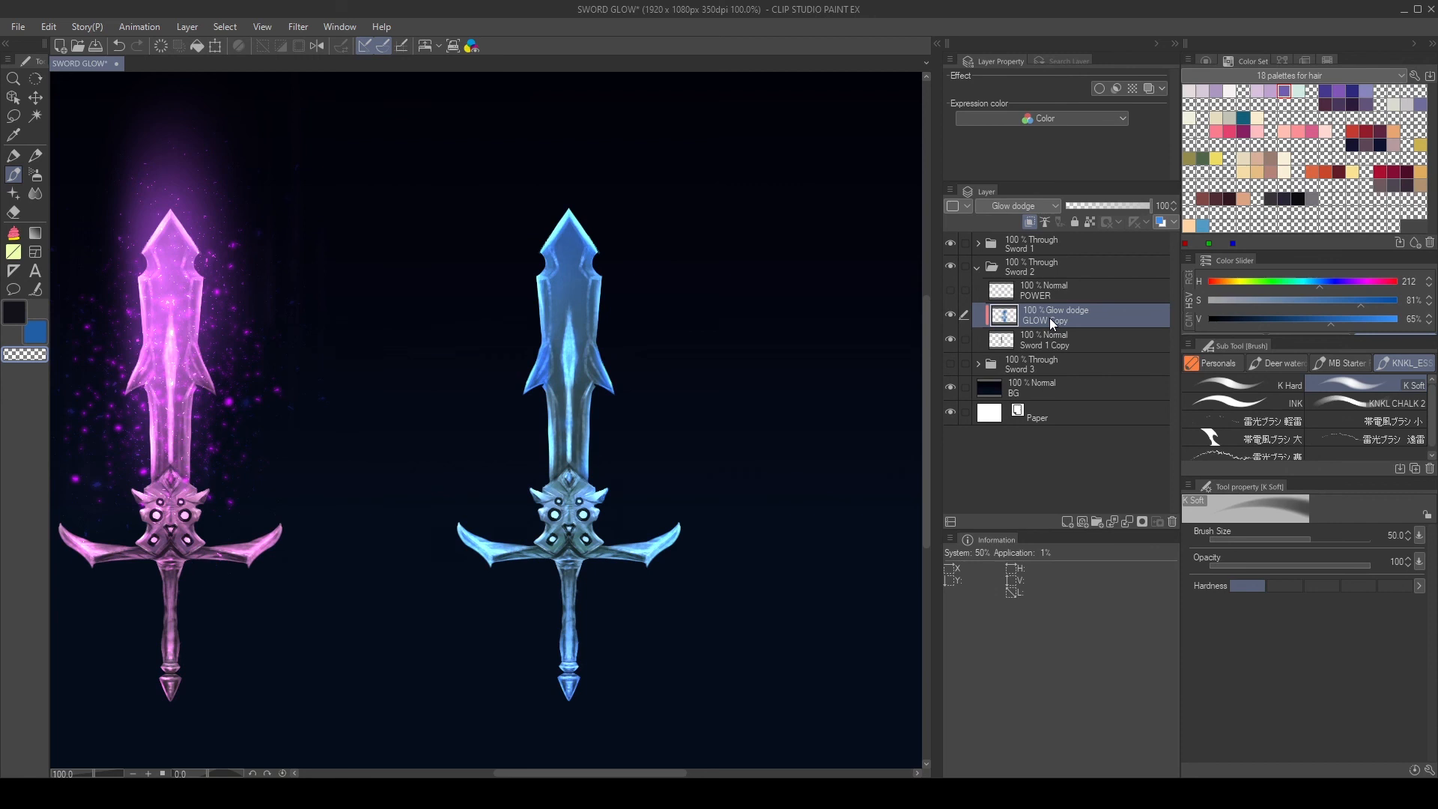
- Show the blue sword's POWER lightning layer and set its blending mode to Hard light
click(1037, 286)
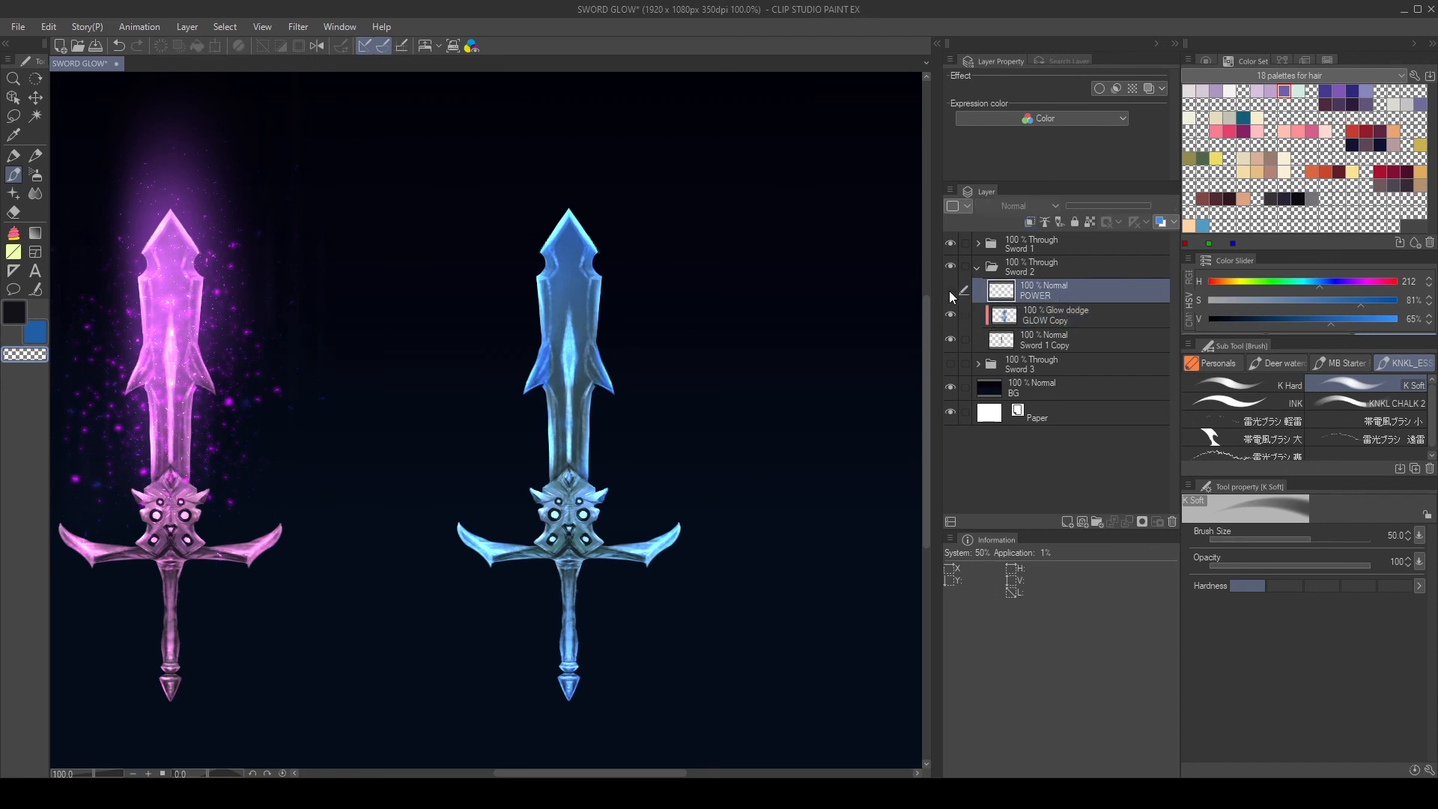
click(950, 290)
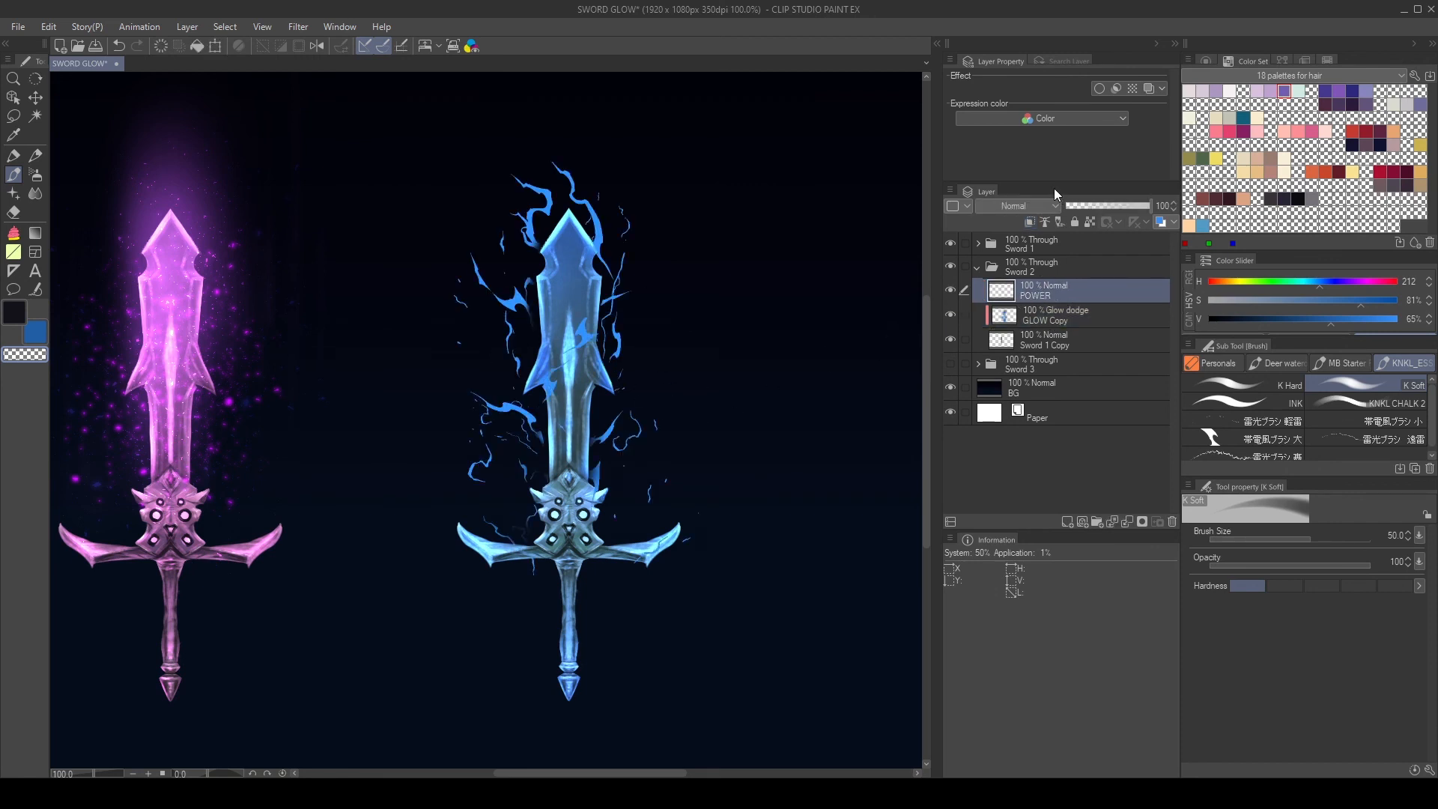
click(1030, 207)
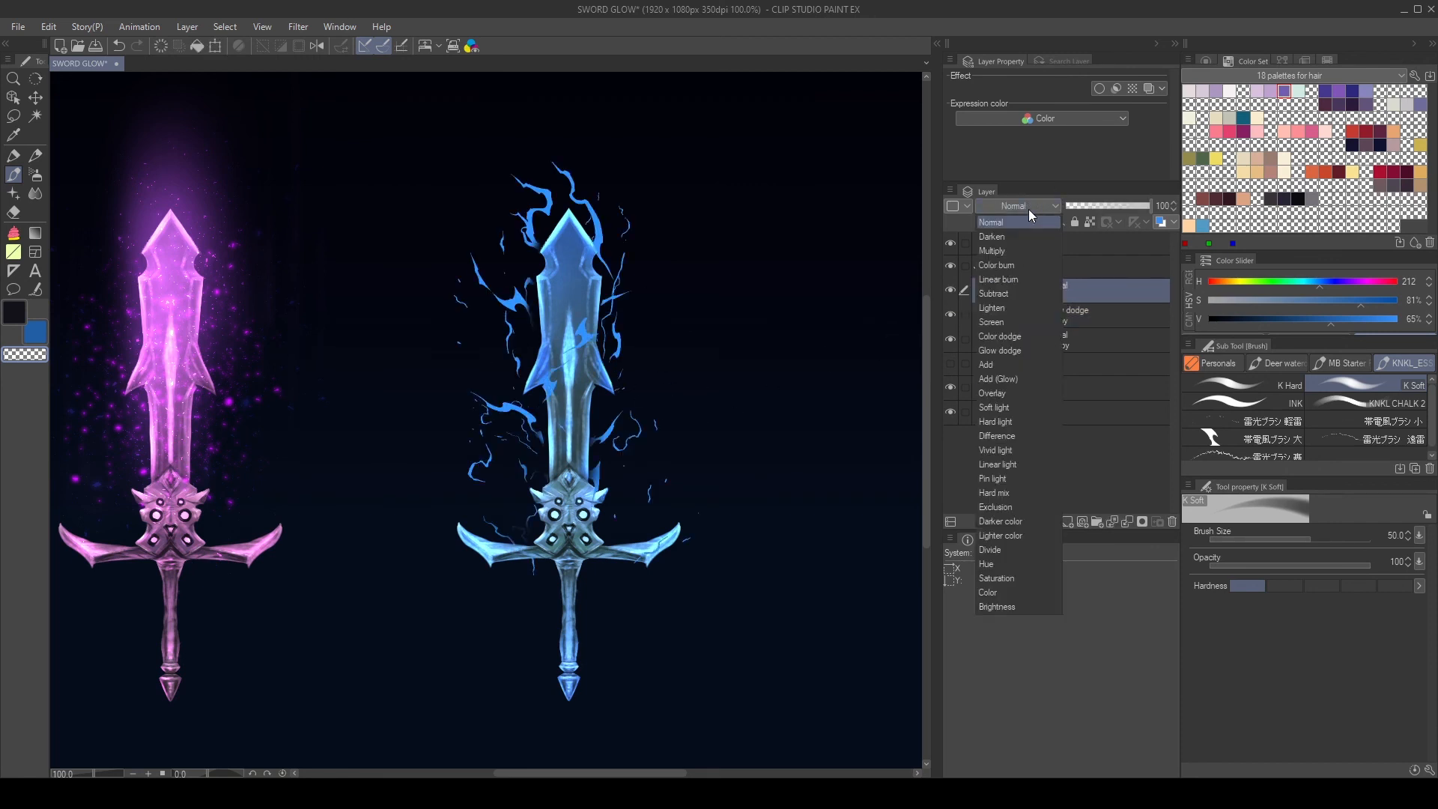
click(1015, 422)
- Duplicate the POWER layer and soften the copy with a Gaussian blur
right_click(1087, 286)
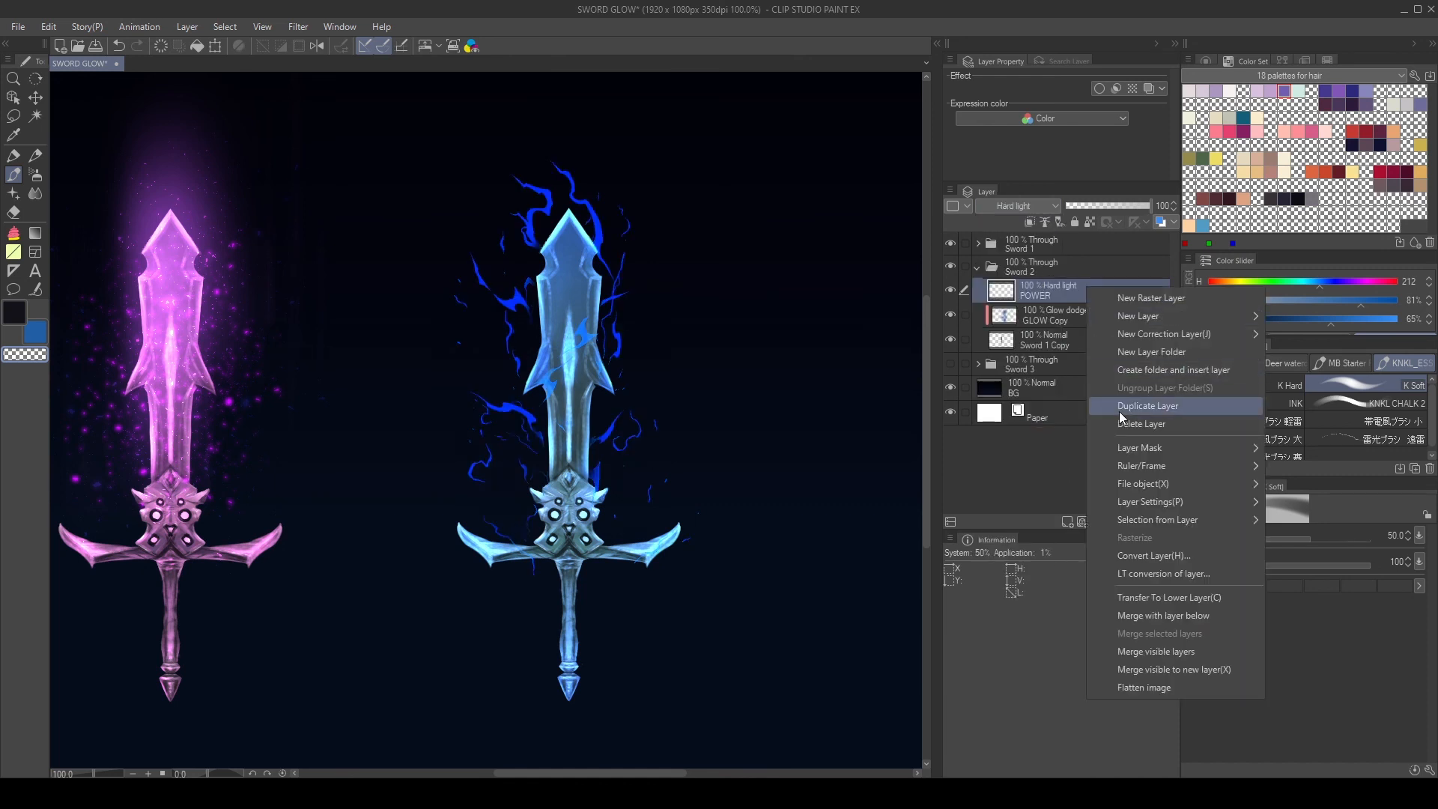
click(1119, 408)
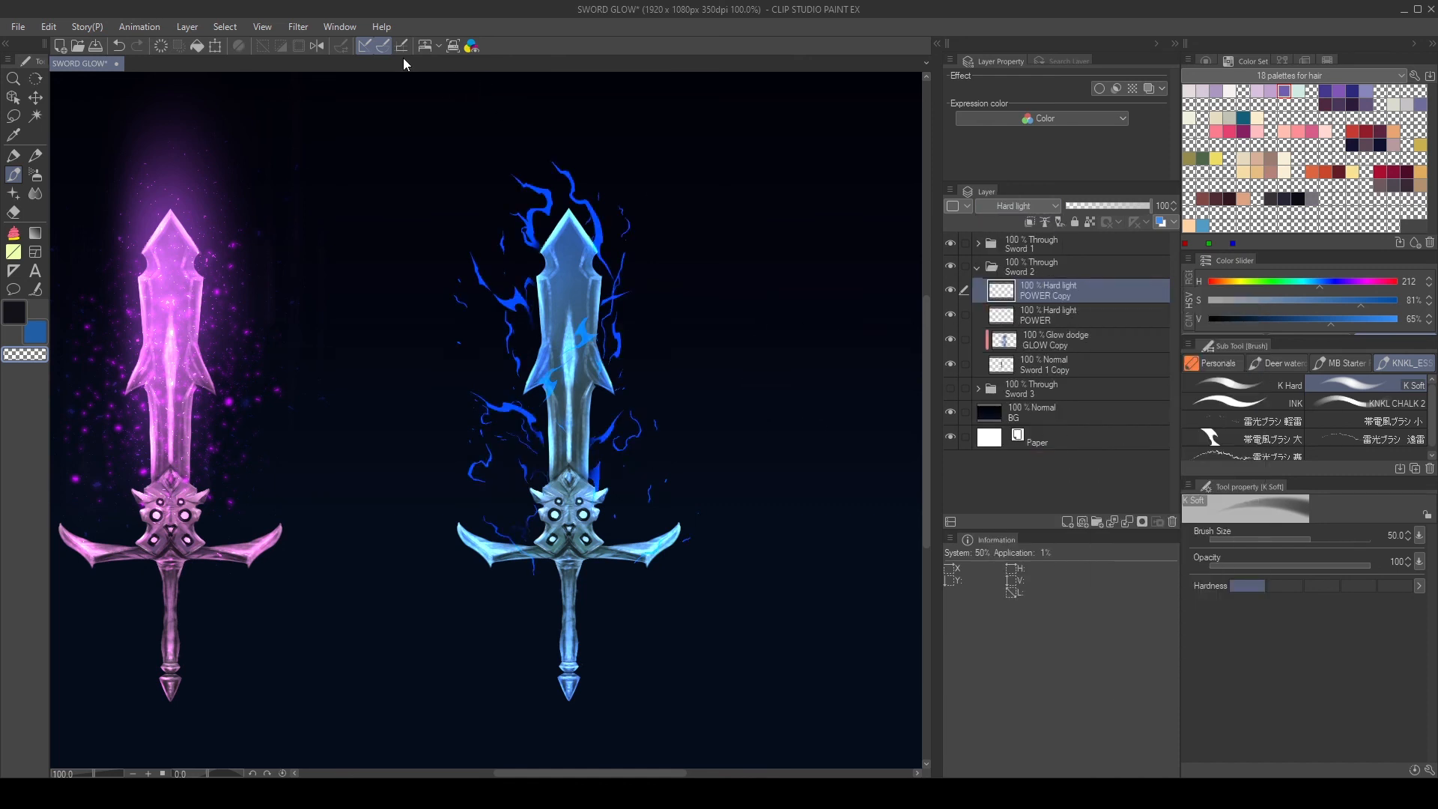
click(296, 28)
mouse_move(345, 46)
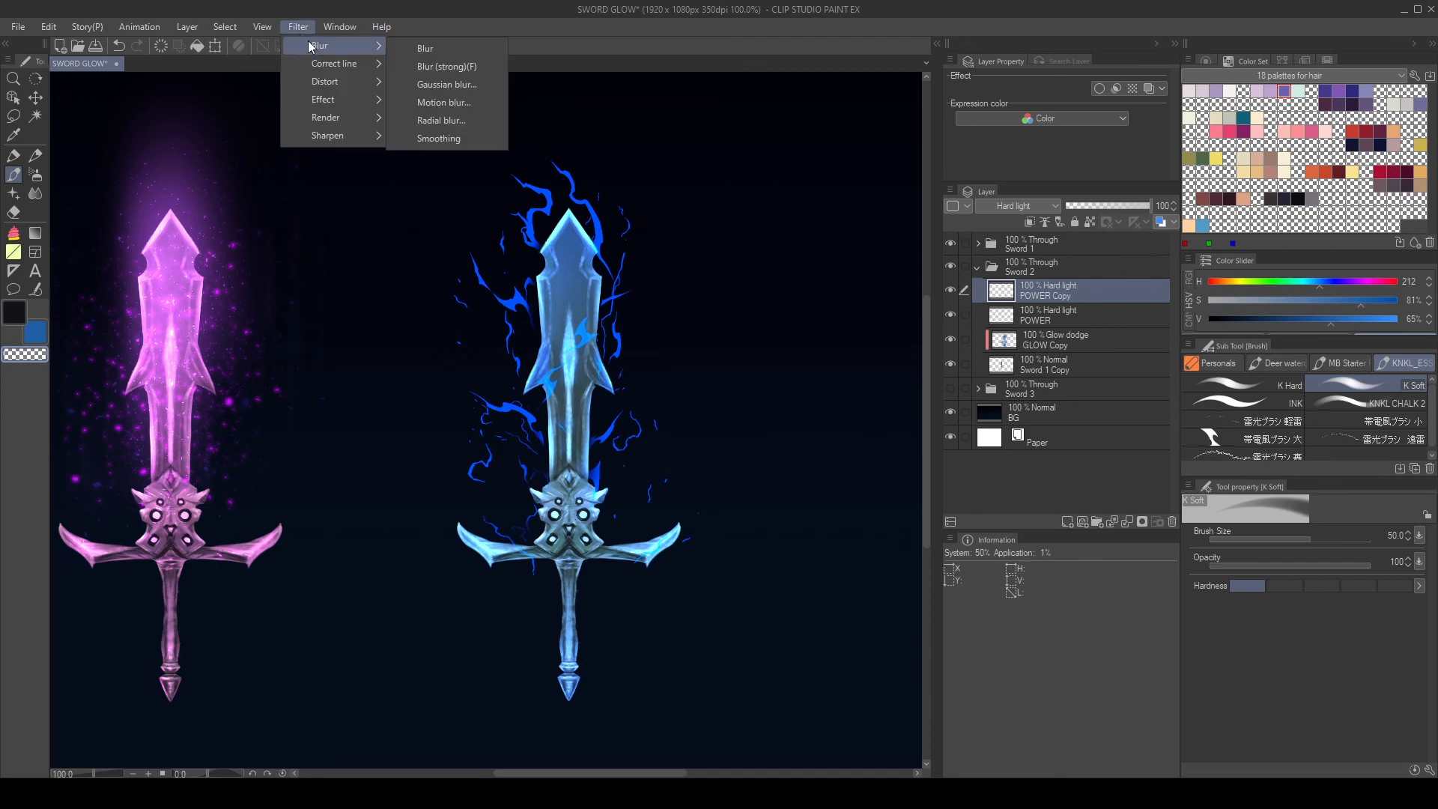
click(443, 83)
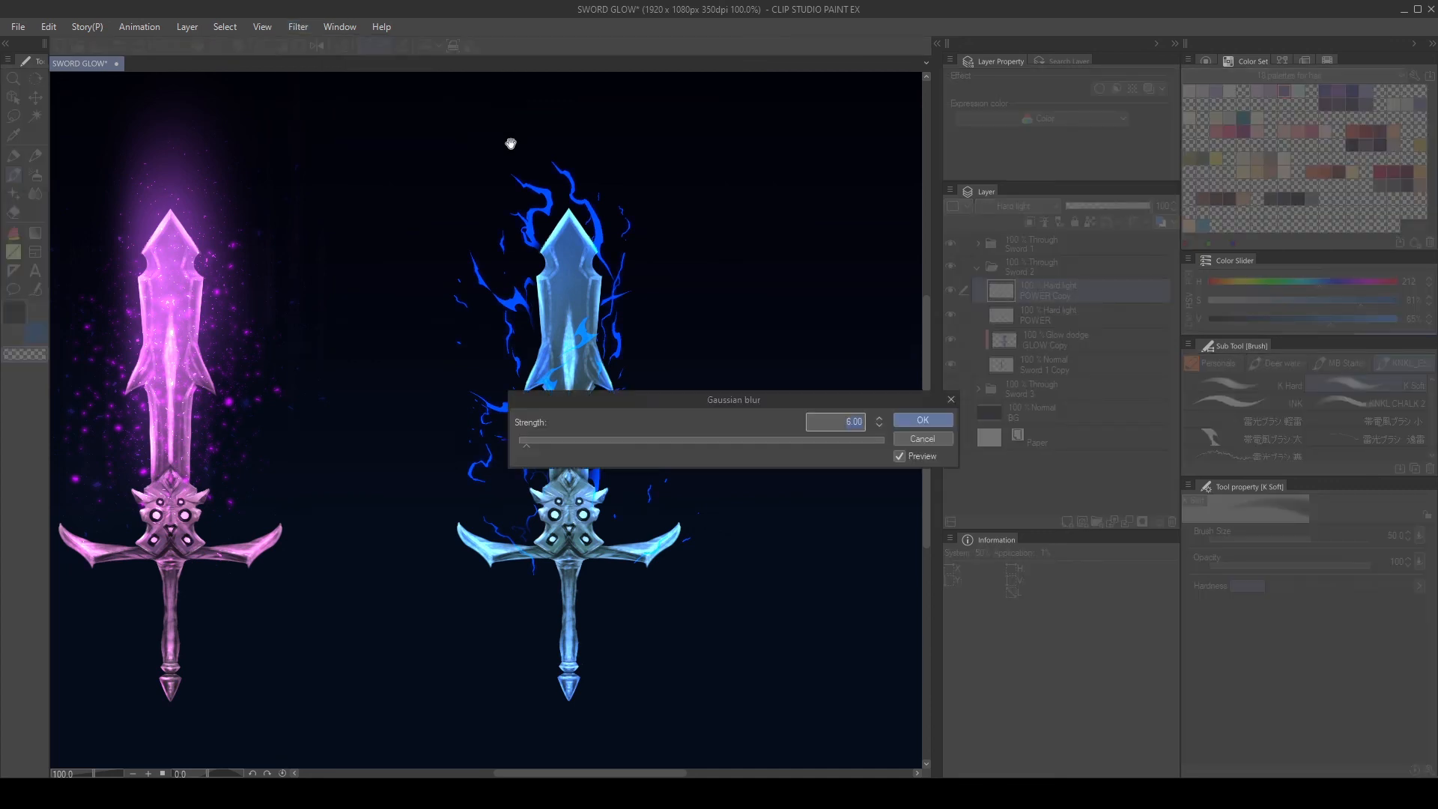
click(575, 442)
key(Return)
- Set the blending mode of both POWER Copy and POWER to Add (Glow)
click(1022, 205)
click(1011, 384)
click(1044, 315)
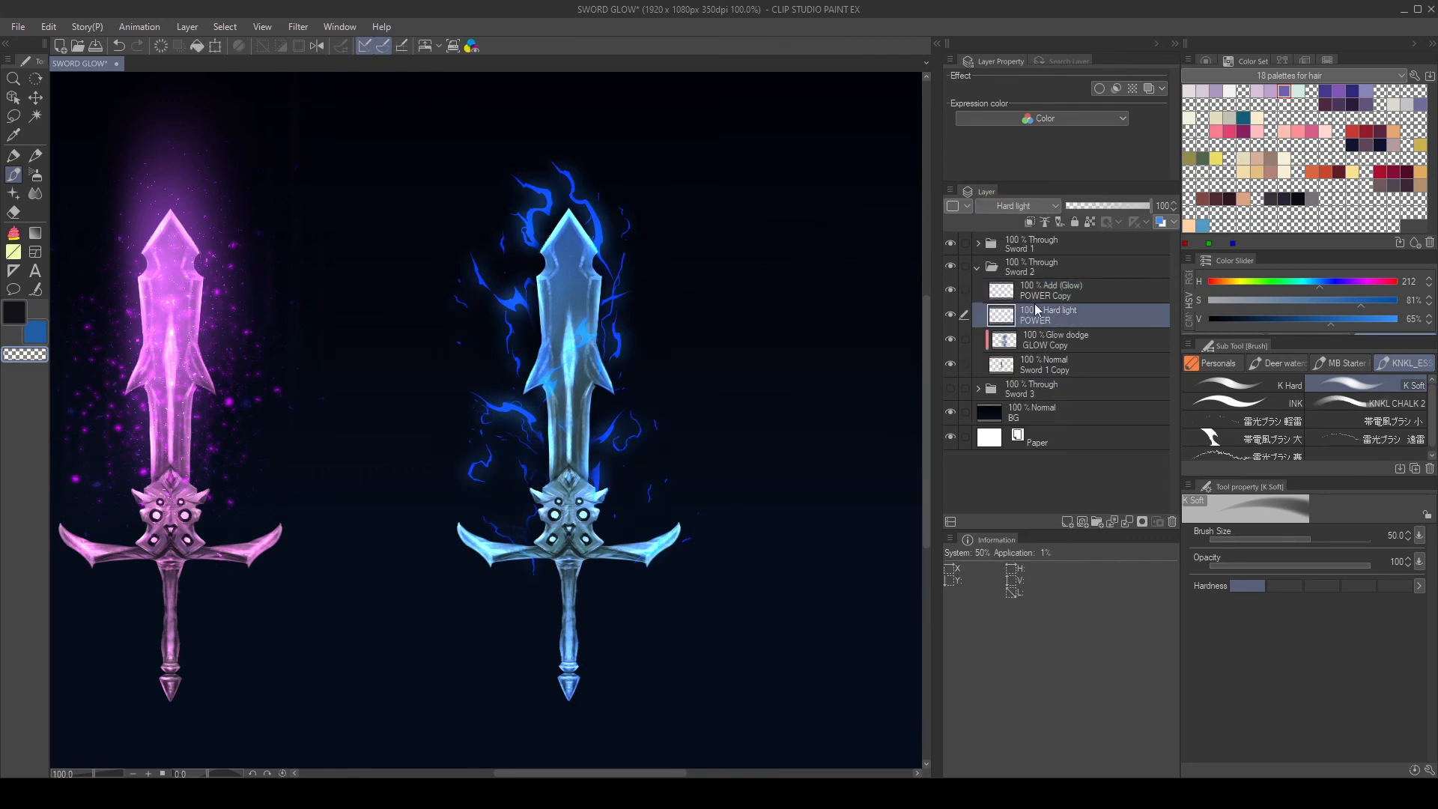
click(1022, 205)
click(1030, 377)
- Compare the lightning with and without the blurred POWER Copy layer, and duplicate that layer
click(1023, 289)
click(950, 290)
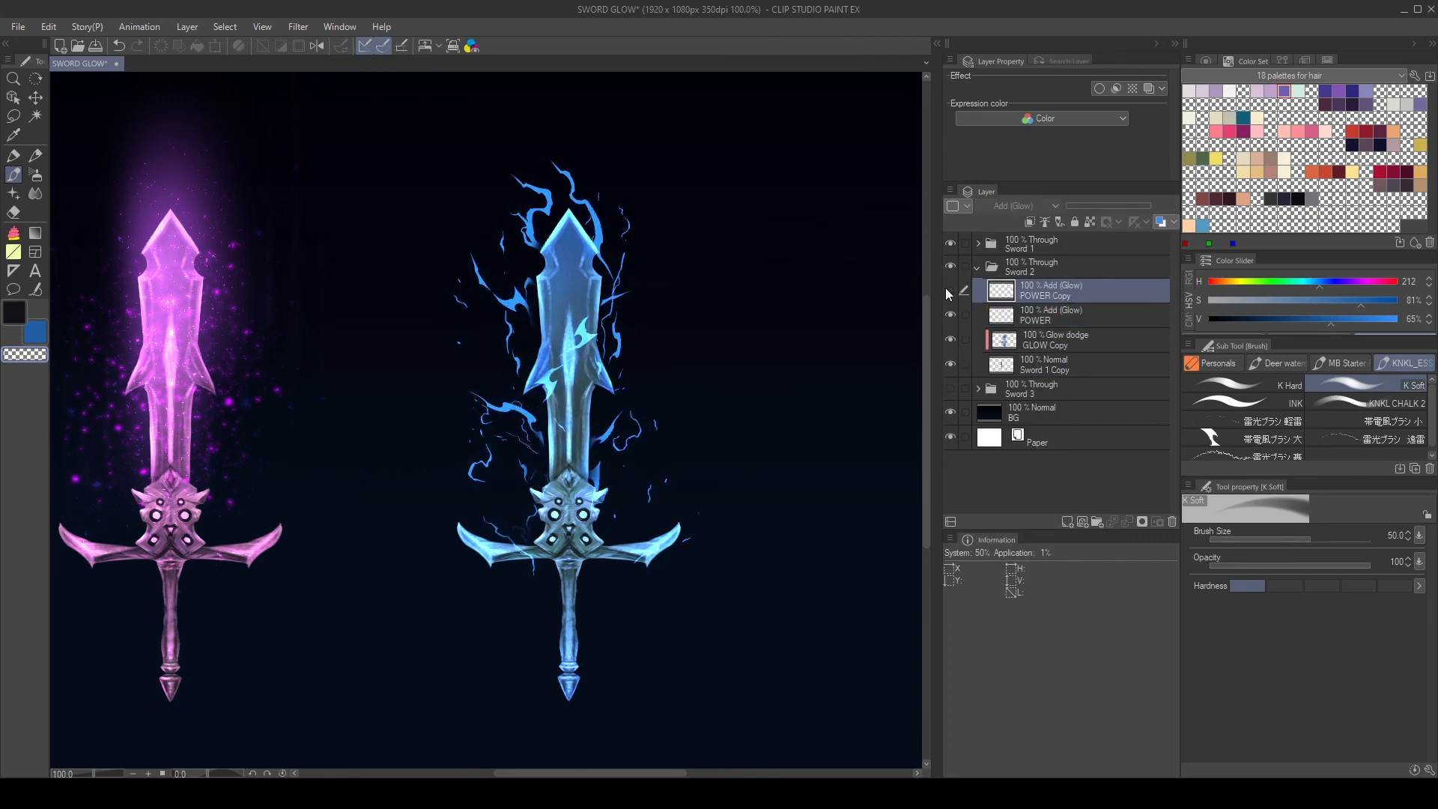
click(950, 290)
scroll(649, 342, down, 2)
scroll(649, 342, up, 1)
right_click(1109, 294)
click(1146, 355)
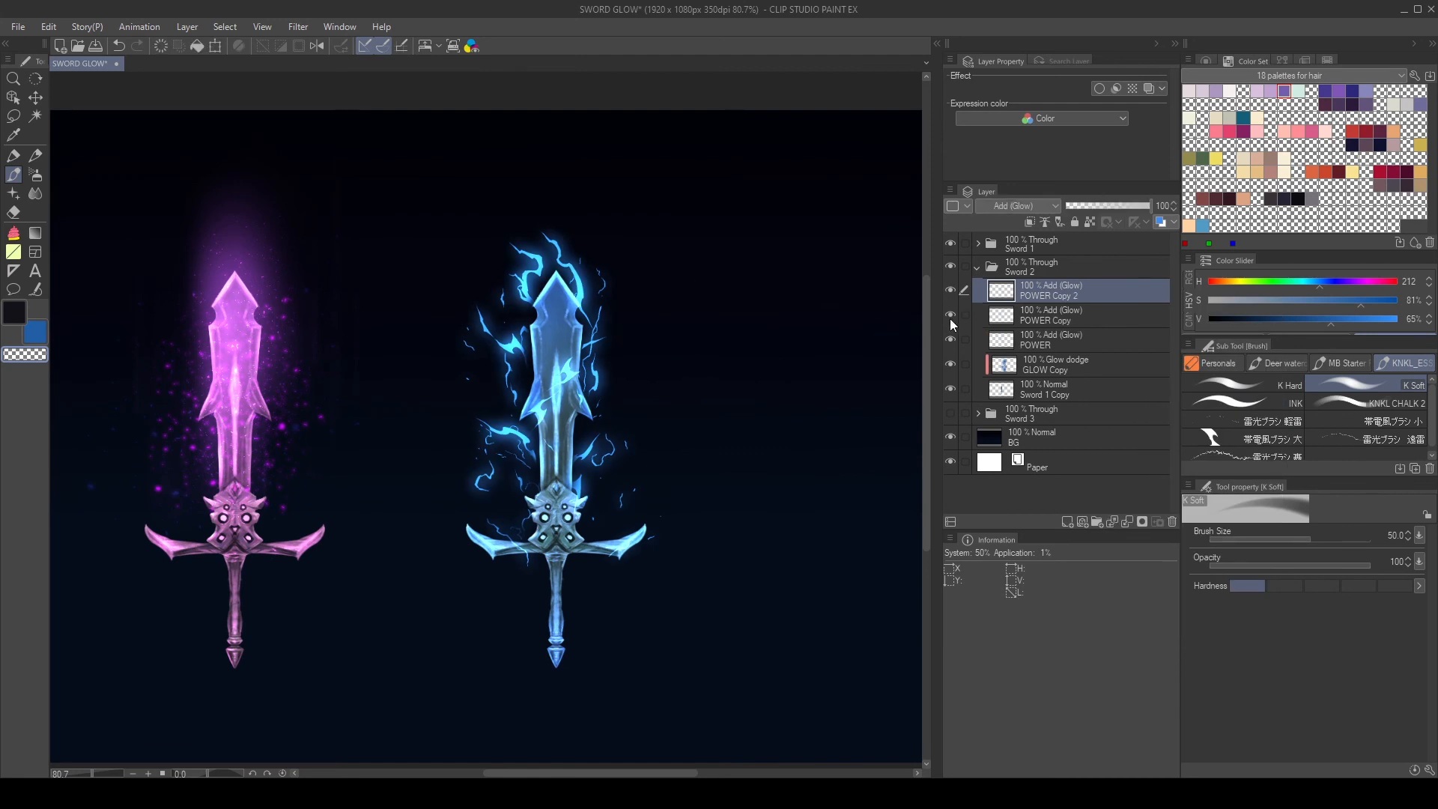
- Try the Glow dodge blending mode on the original POWER layer
click(1048, 340)
click(1019, 205)
click(1019, 358)
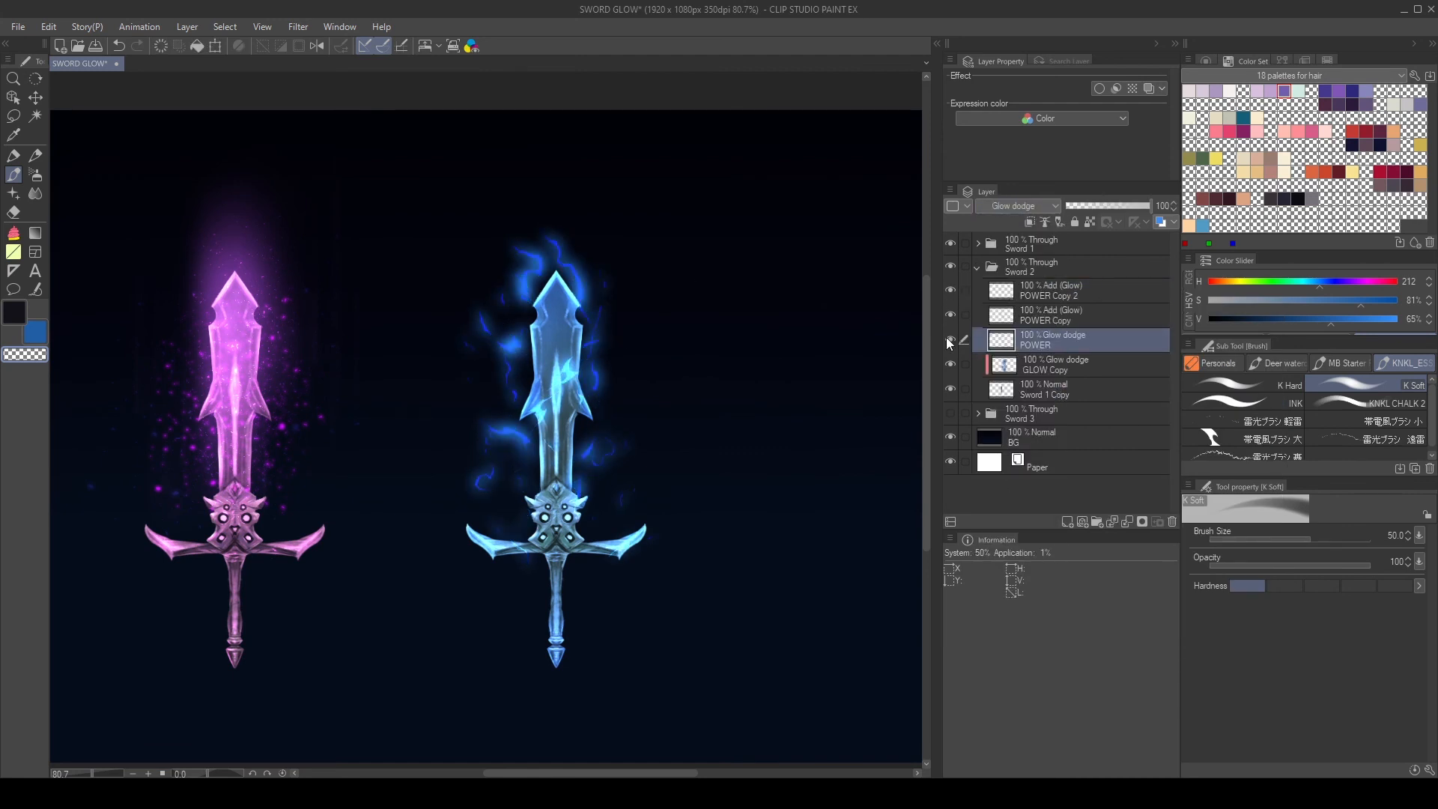
click(951, 314)
- Set POWER Copy 2 to Glow dodge and return the POWER layer to Add (Glow)
click(1048, 290)
click(1018, 205)
click(1014, 354)
click(1048, 340)
click(1019, 206)
click(1018, 377)
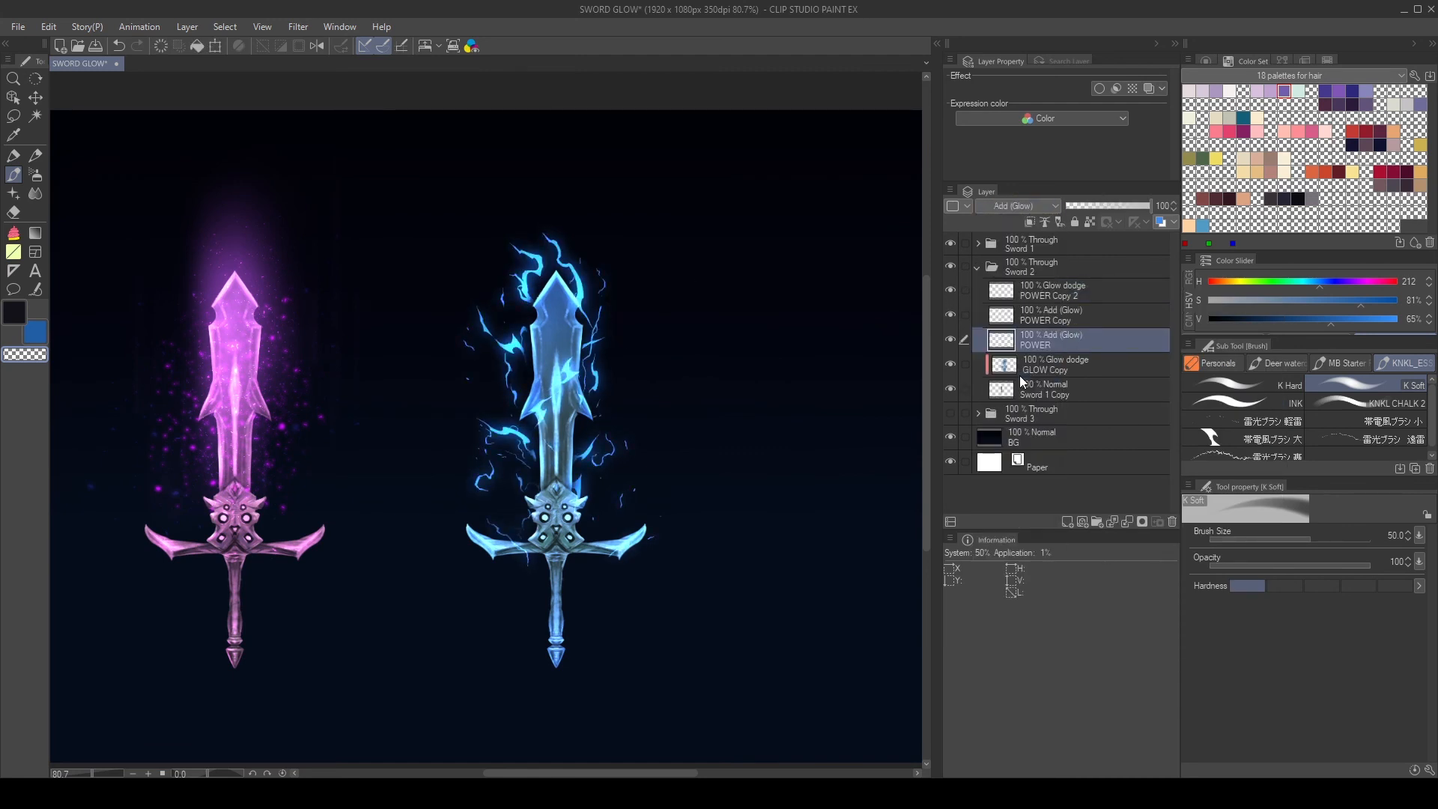
- Compare the lightning with and without POWER Copy 2 and POWER Copy, using the Add (Glow) mode
click(953, 291)
click(953, 290)
click(1018, 205)
click(1011, 377)
click(953, 313)
click(953, 313)
click(961, 313)
click(961, 313)
- Try Hard light on the selected lightning layer, compare the effect, and return it to Add (Glow)
click(1018, 206)
click(1017, 420)
click(952, 291)
click(952, 291)
click(1018, 206)
click(1012, 378)
scroll(555, 377, up, 1)
- Compare the lightning with and without the POWER and POWER Copy 2 layers
click(1034, 340)
click(952, 339)
click(952, 338)
click(951, 290)
click(951, 290)
click(1080, 286)
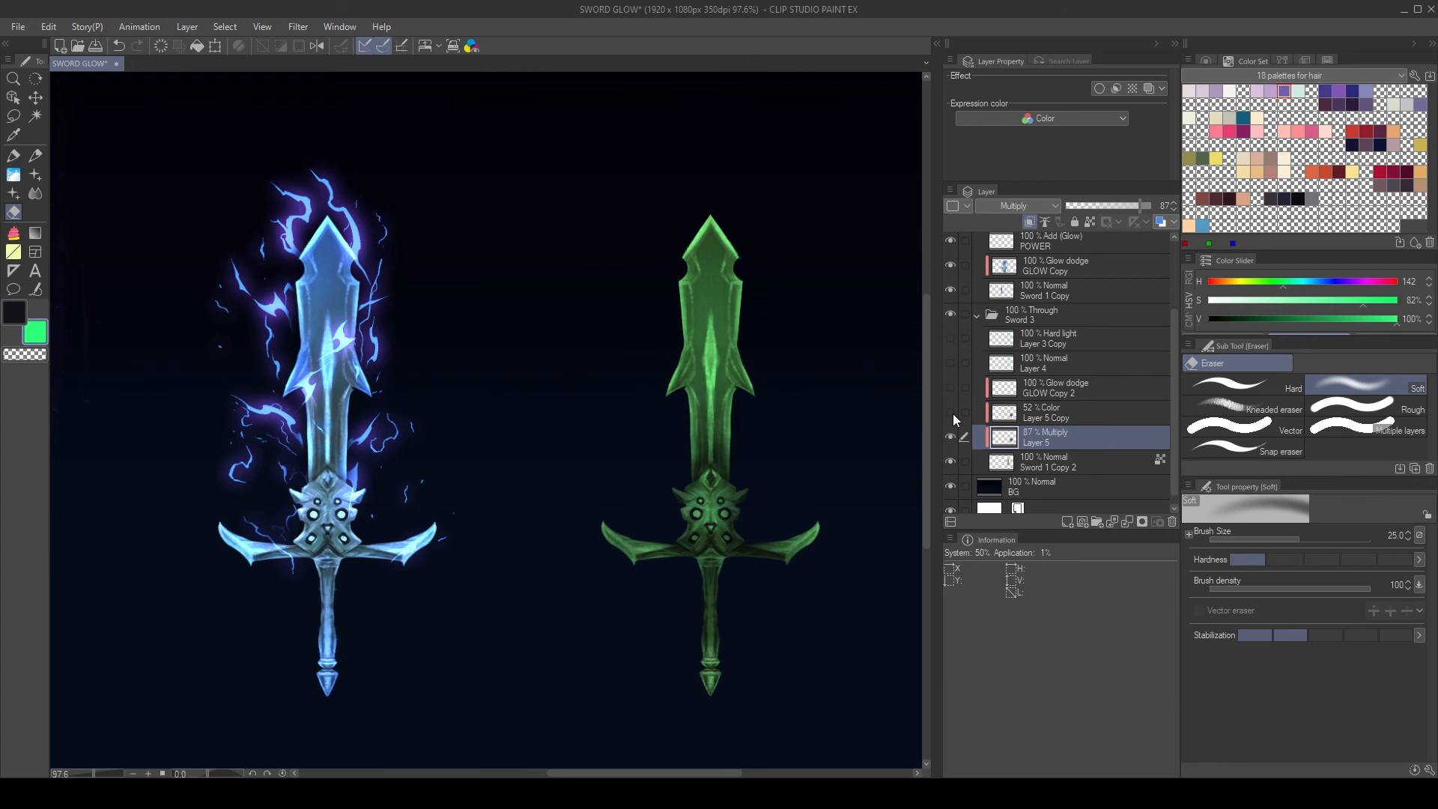
- Show the green sword's Color blending layer, Layer 5 Copy, above the Multiply shading
click(951, 413)
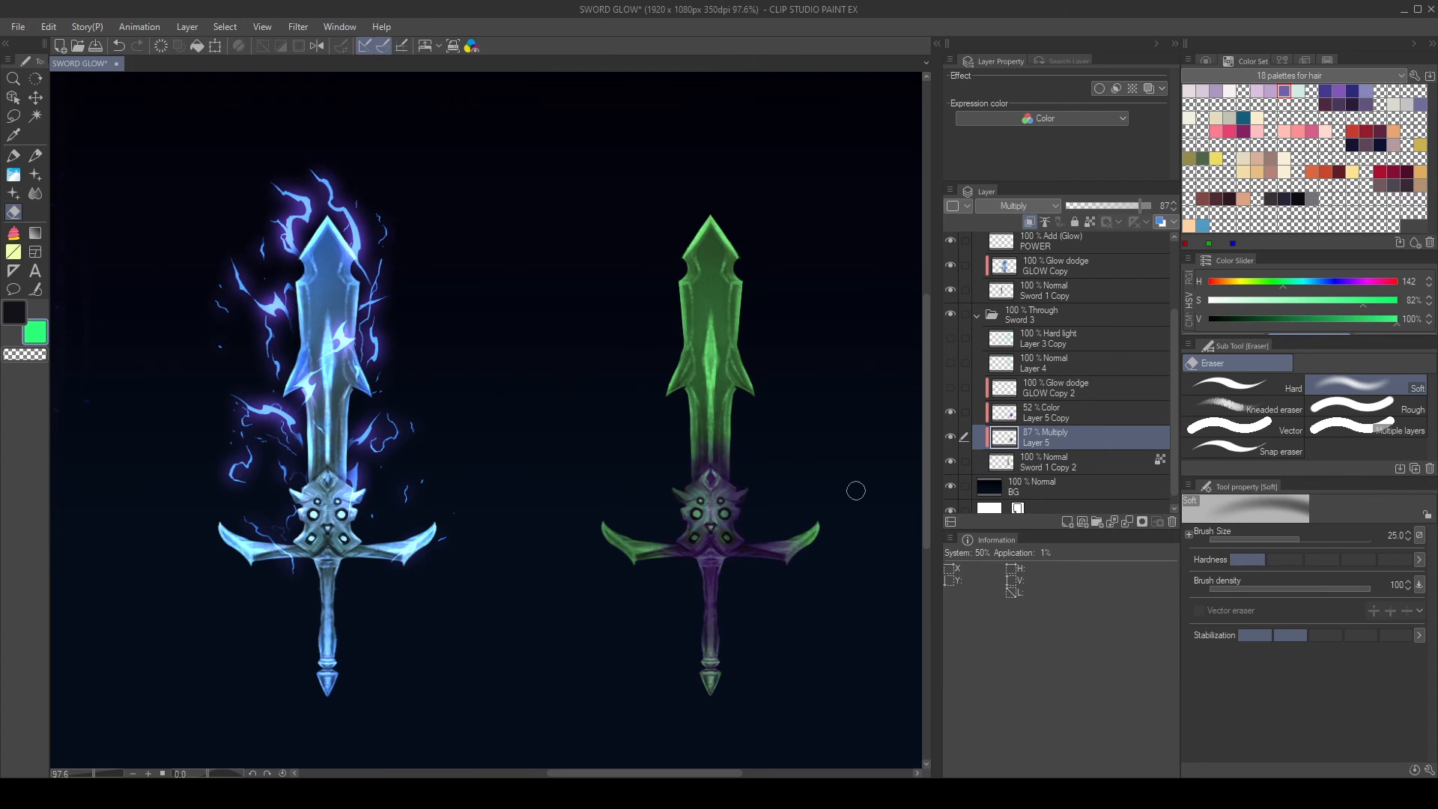
- Show the green sword's GLOW Copy 2 layer, the Layer 4 smoke and the Hard light effect on Layer 3 Copy
click(949, 387)
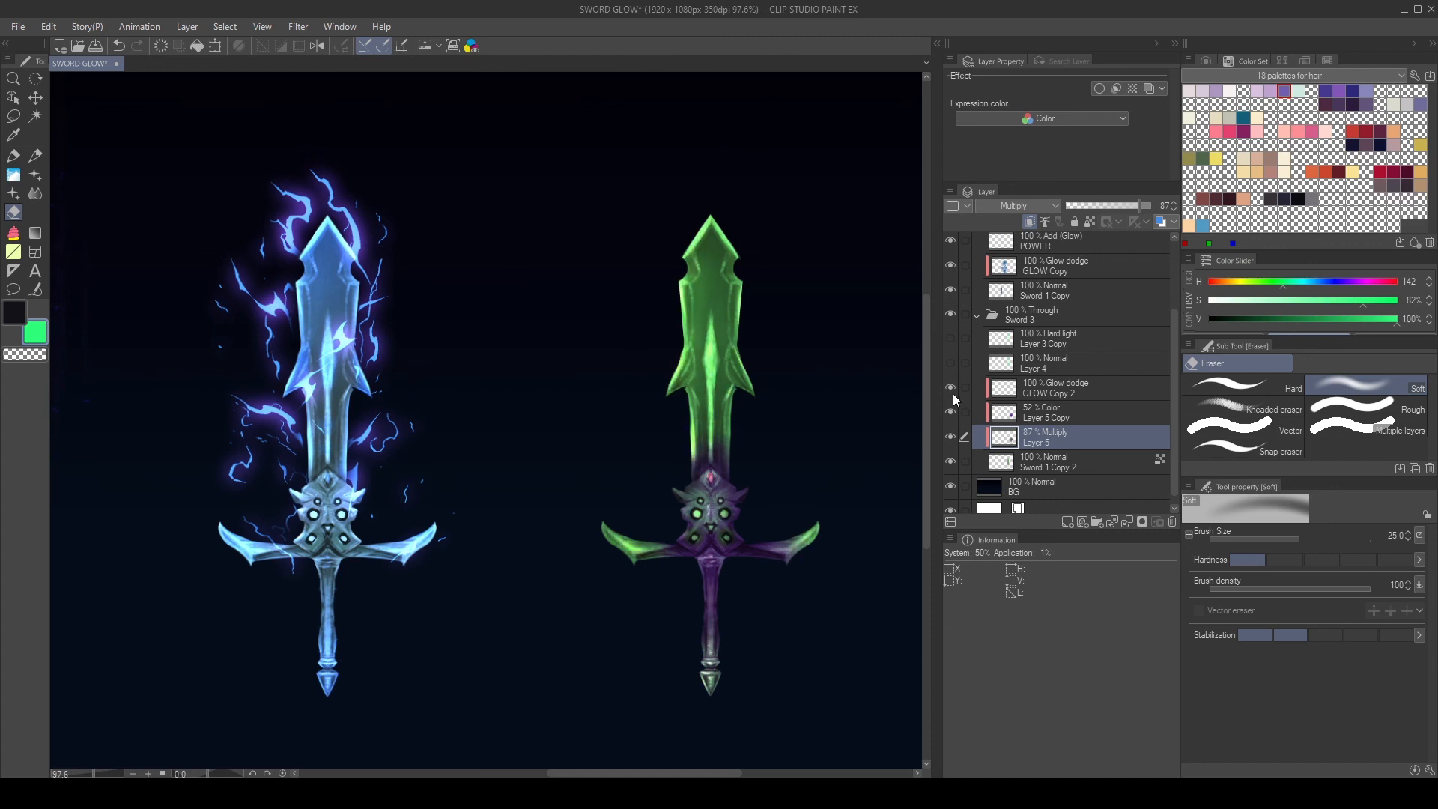
click(1017, 370)
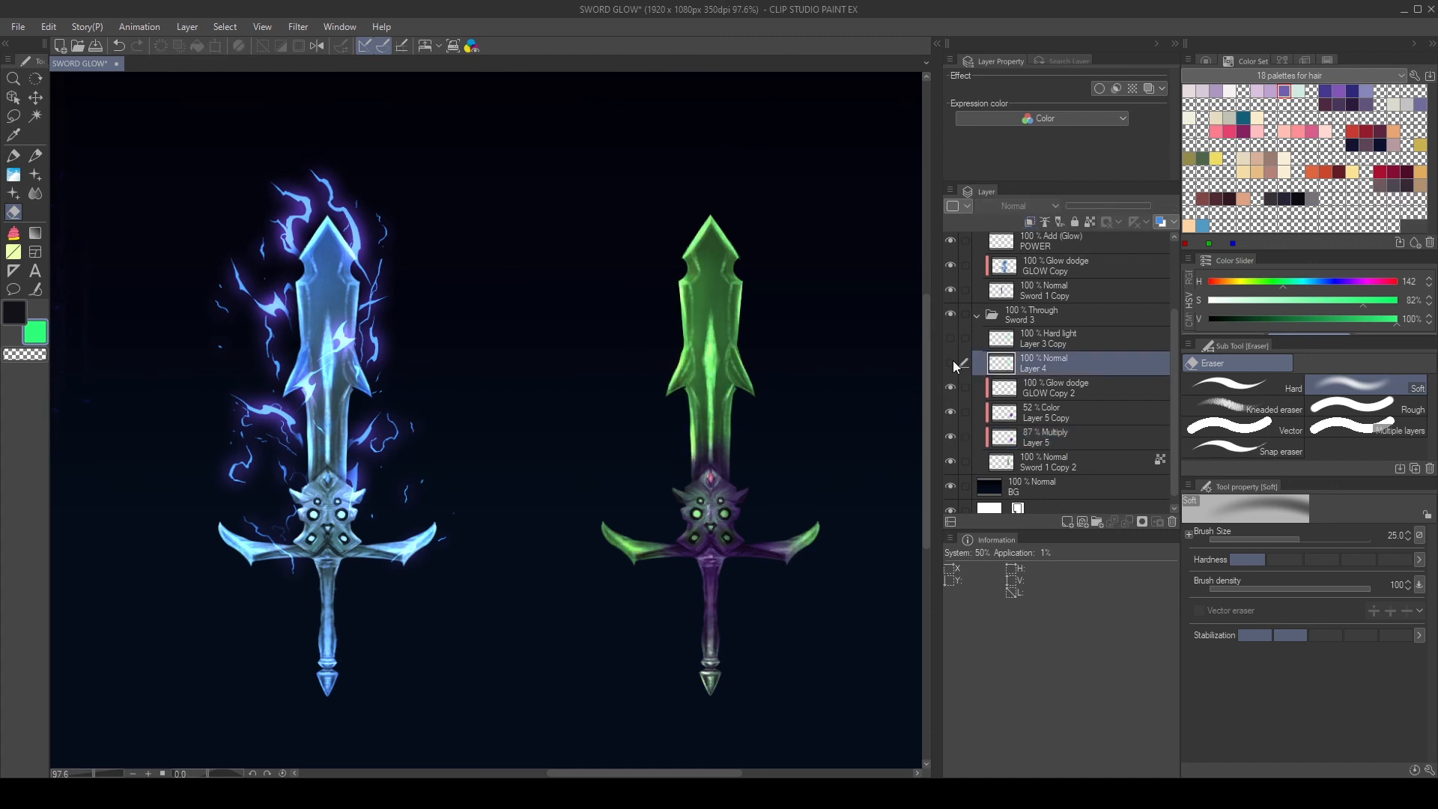
click(953, 362)
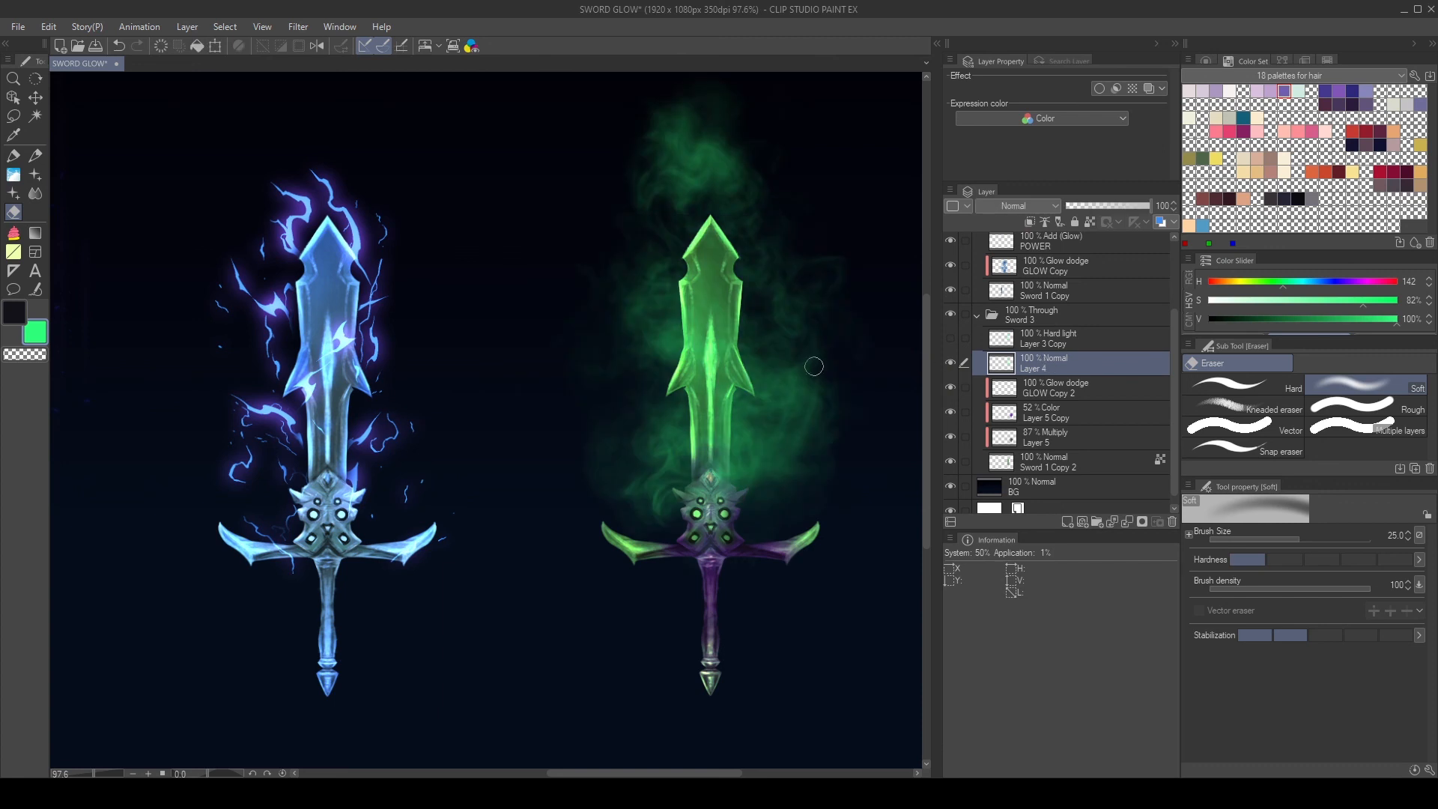
click(1032, 345)
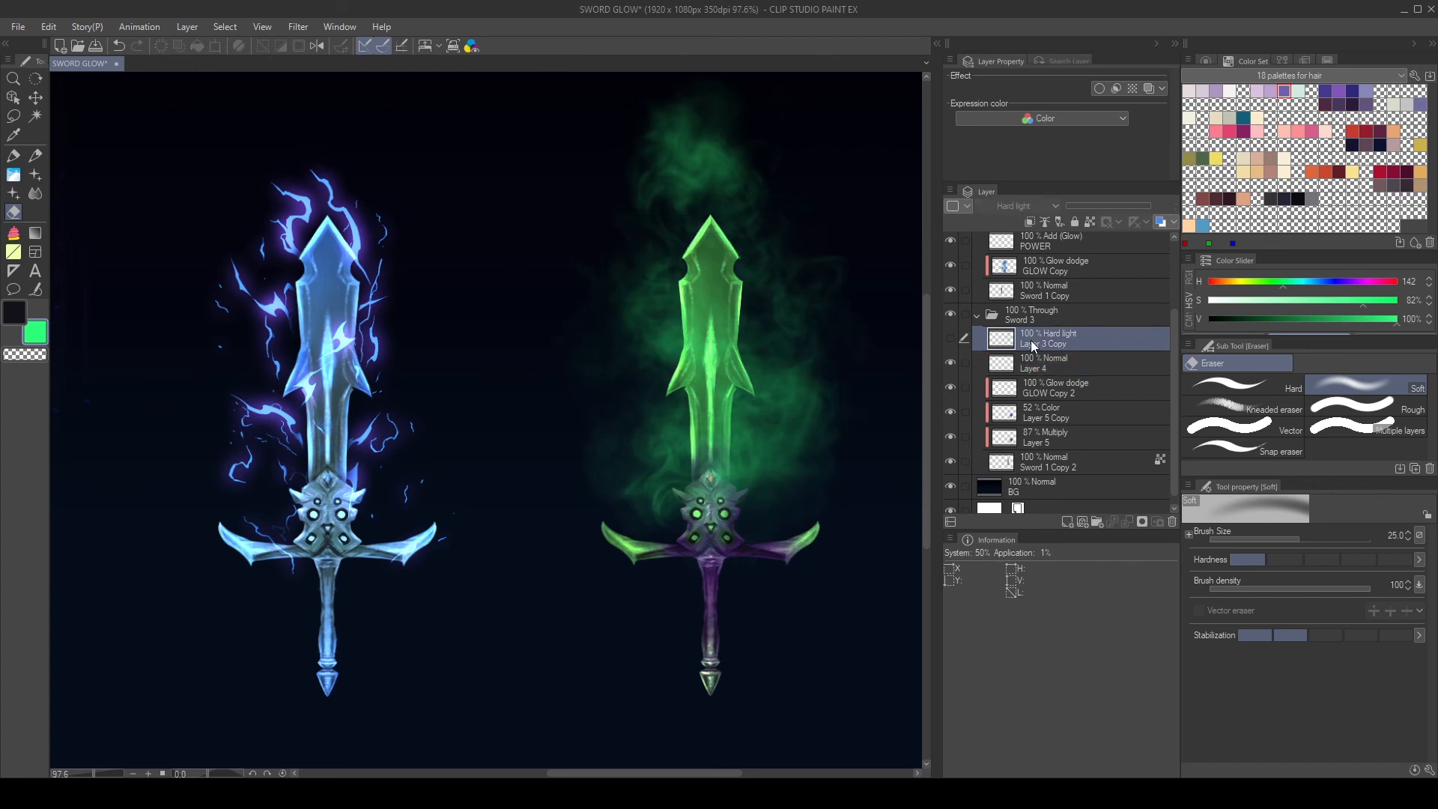
click(951, 339)
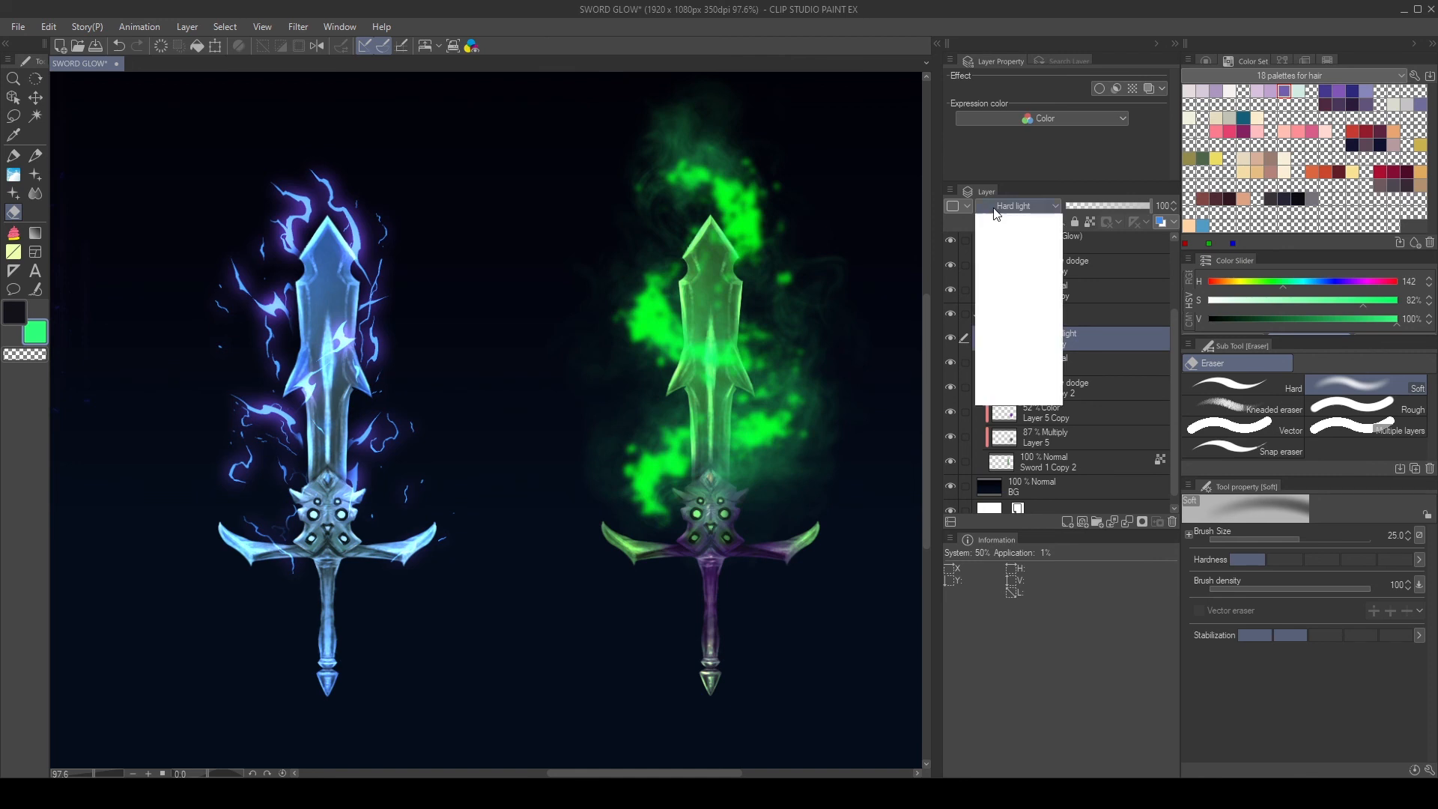
- Compare Layer 3 Copy in Normal mode and return it to Hard light
click(994, 208)
click(1000, 221)
click(1008, 203)
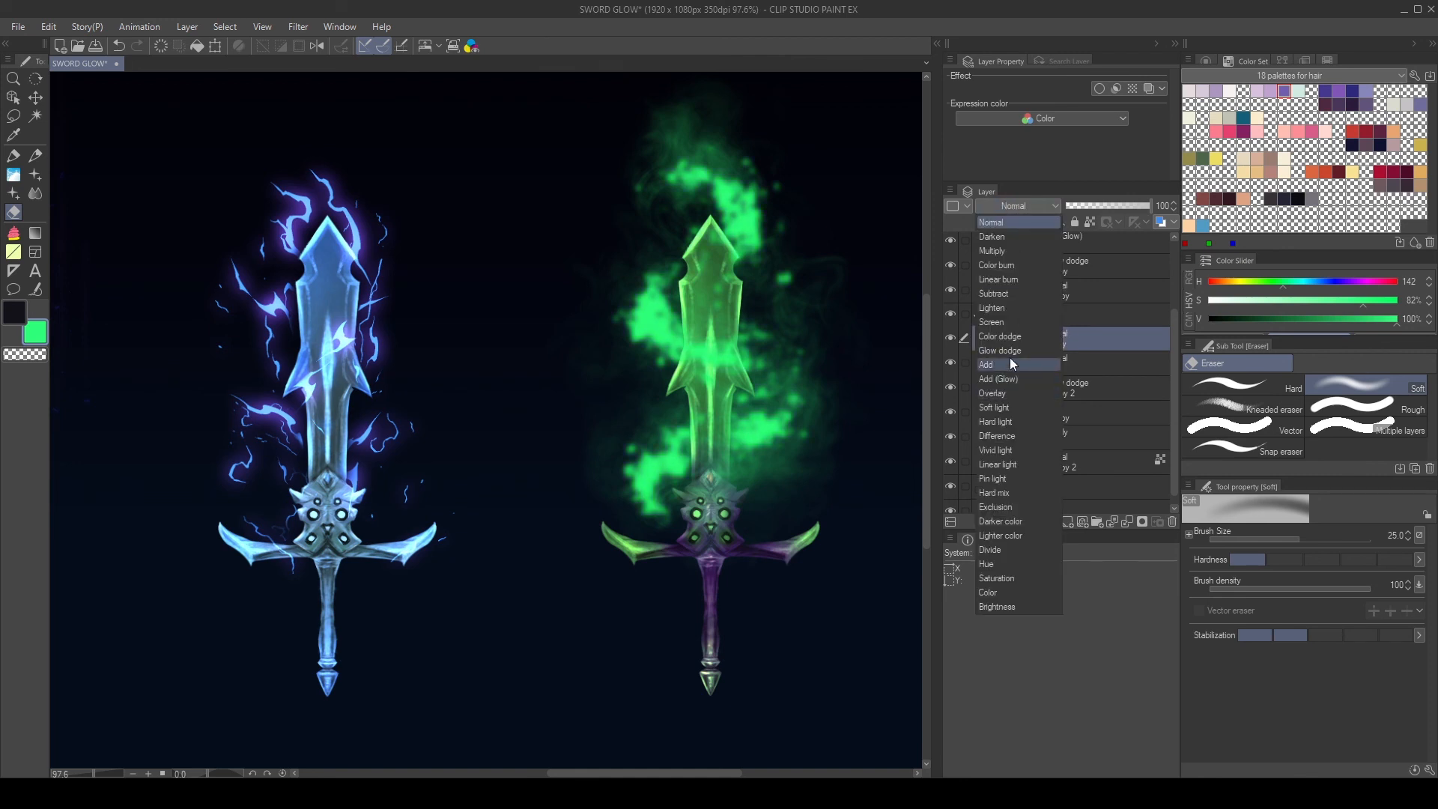
click(1015, 422)
- Duplicate Layer 3 Copy and set the duplicate's blending mode to Add (Glow)
right_click(1074, 334)
click(1125, 446)
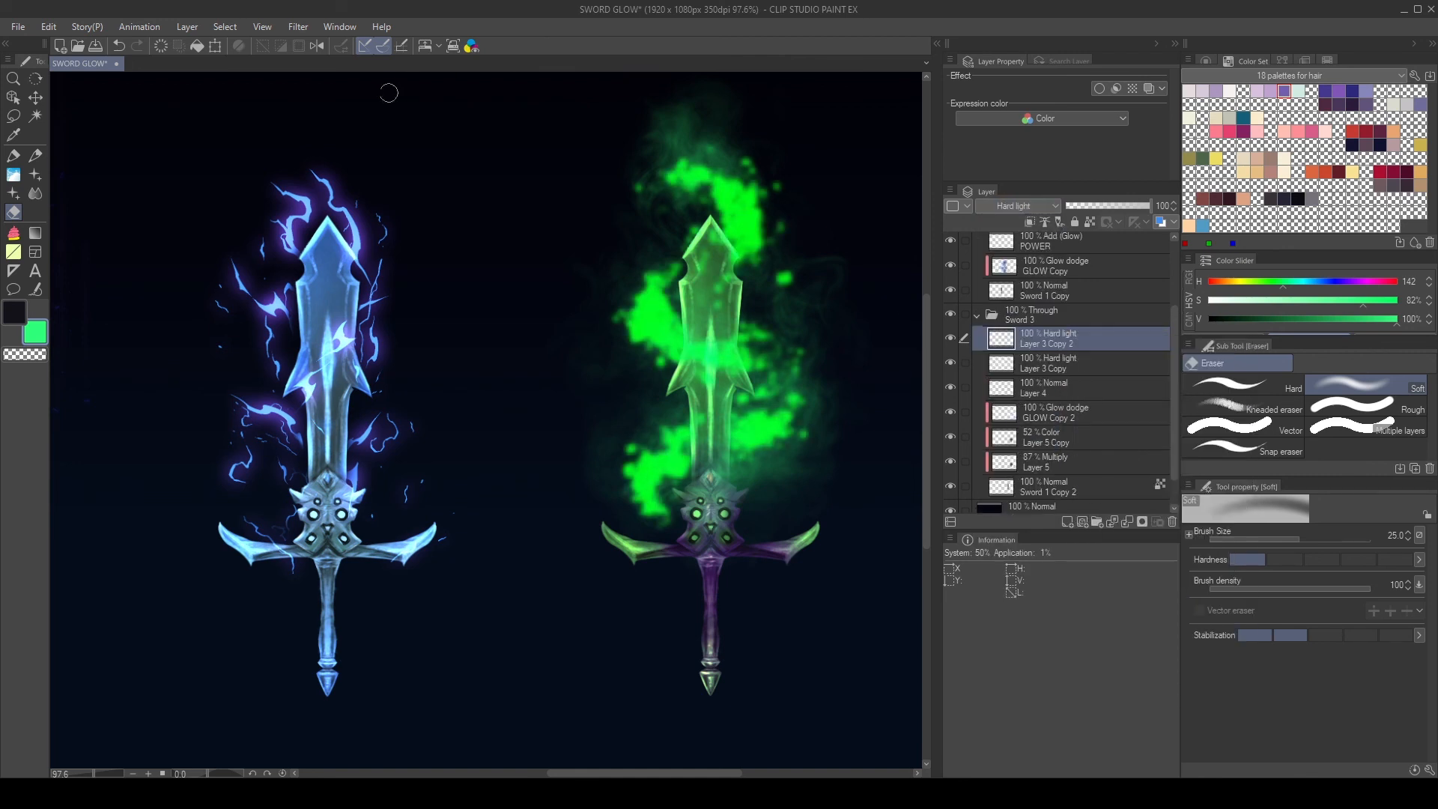
click(995, 207)
click(1014, 380)
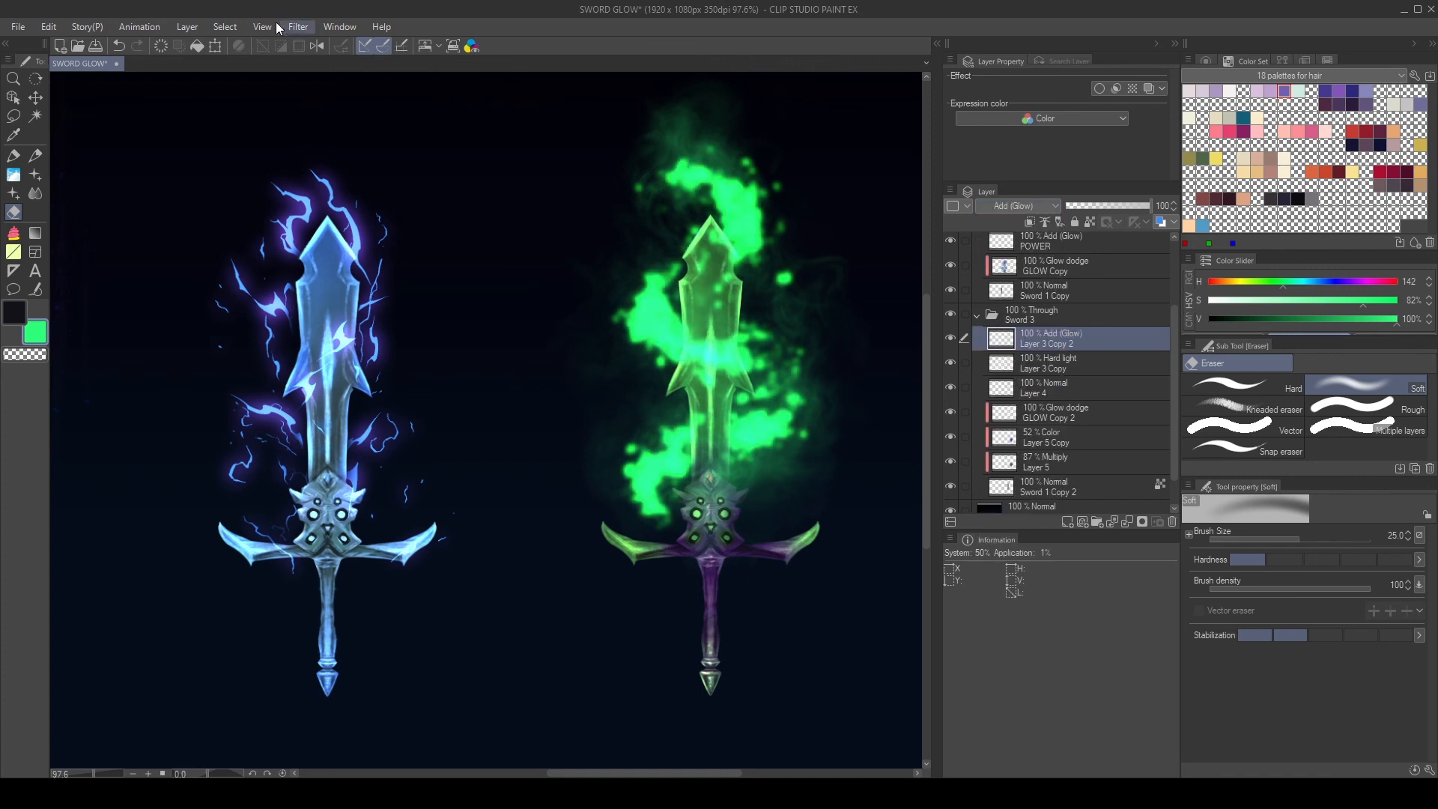
- Apply a Gaussian blur to the duplicated Add (Glow) layer, adjusting its strength with the preview on
click(298, 26)
mouse_move(330, 45)
click(460, 88)
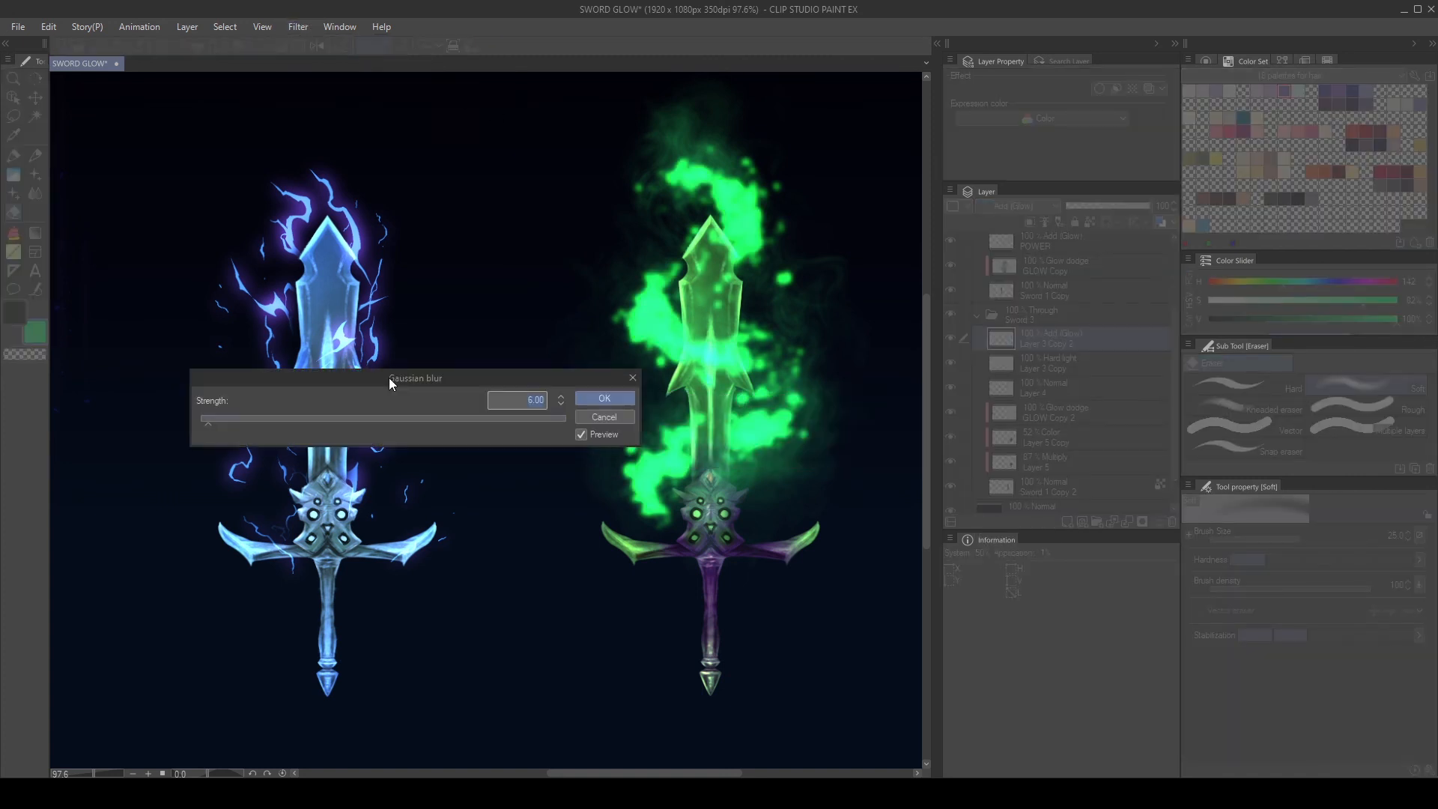
drag(354, 415, 540, 422)
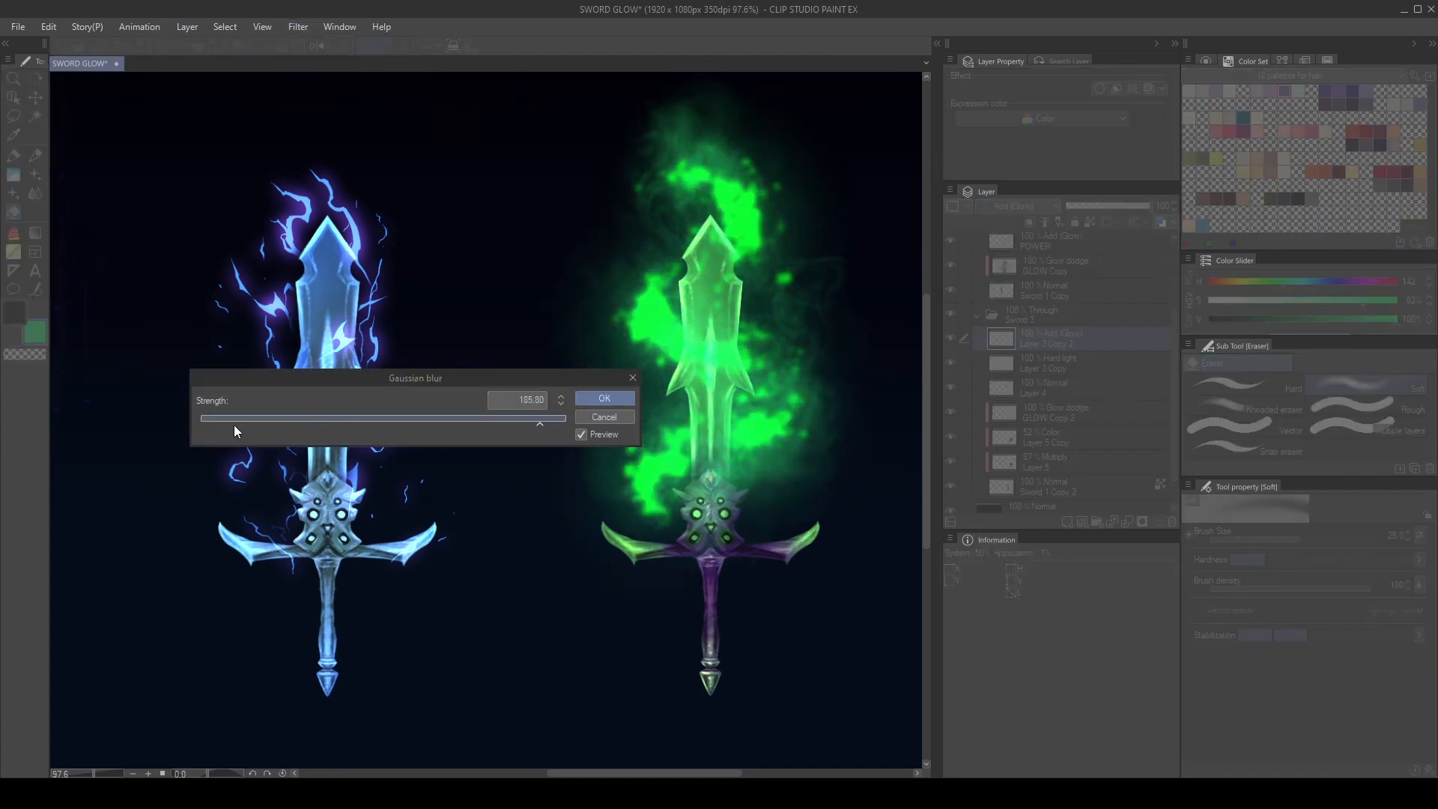
click(604, 398)
- Lower the blurred glow layer's opacity to 47%, add a layer mask to it, and switch to the brush
mouse_move(1117, 208)
mouse_down()
mouse_move(1070, 208)
mouse_move(1125, 205)
mouse_move(1107, 205)
mouse_up()
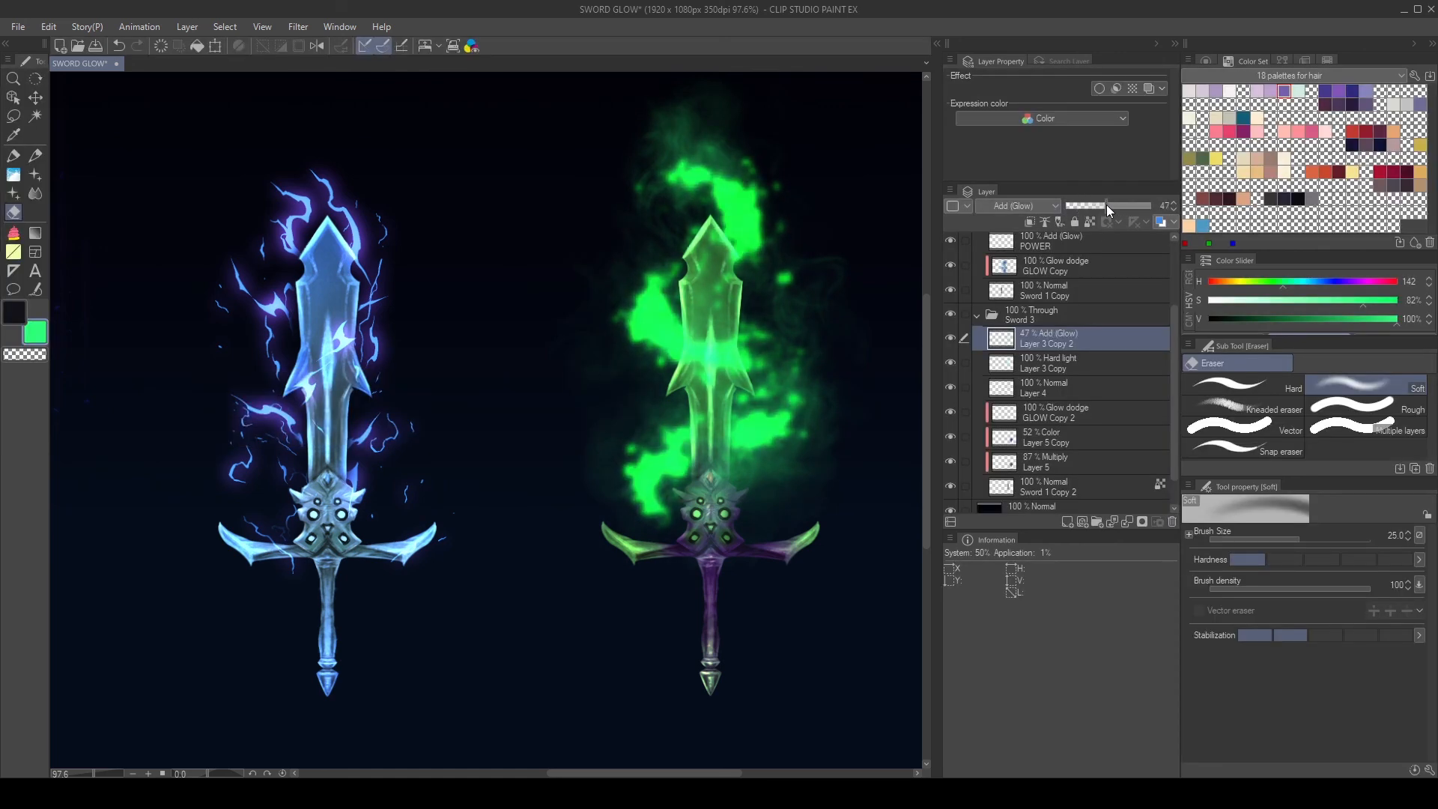
click(1142, 521)
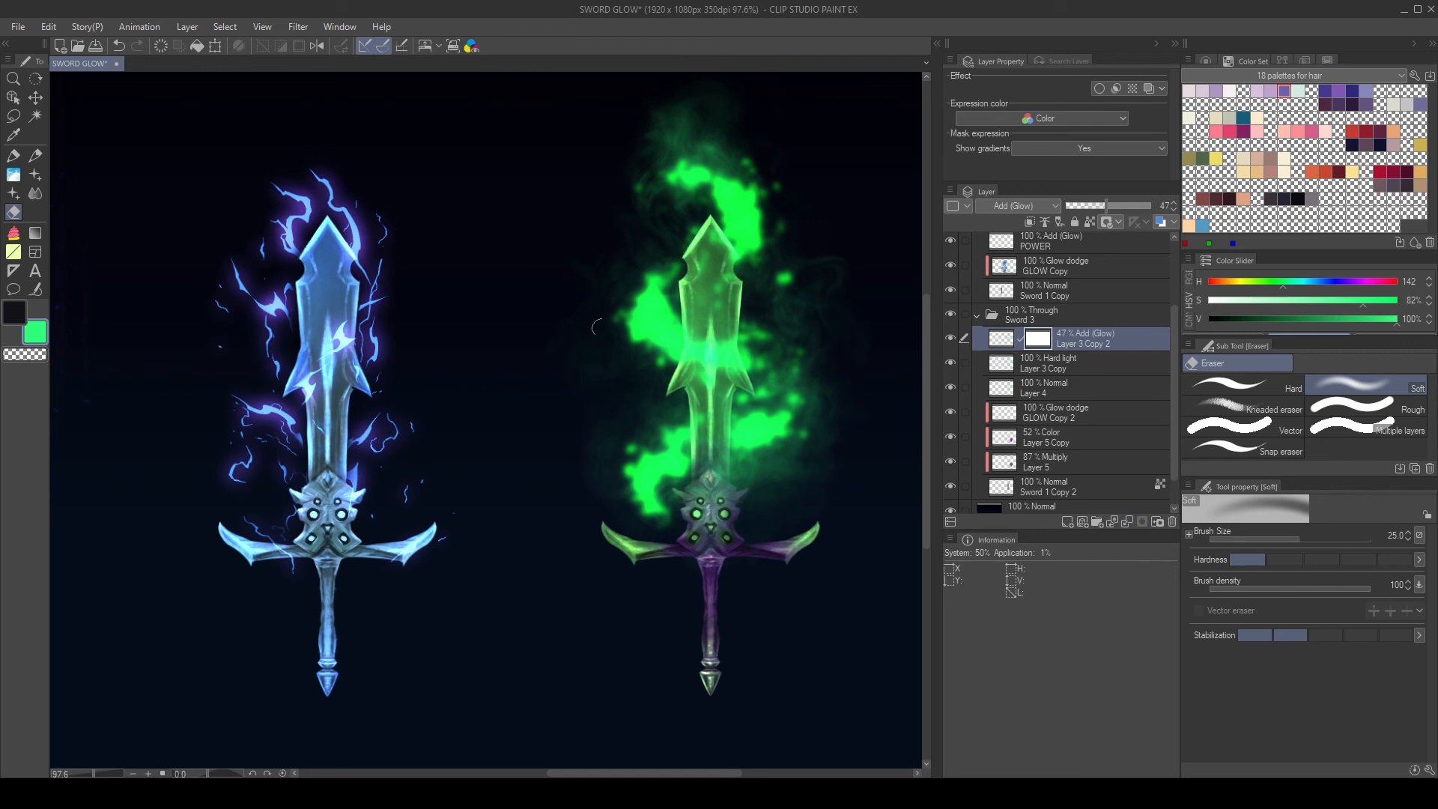
key(b)
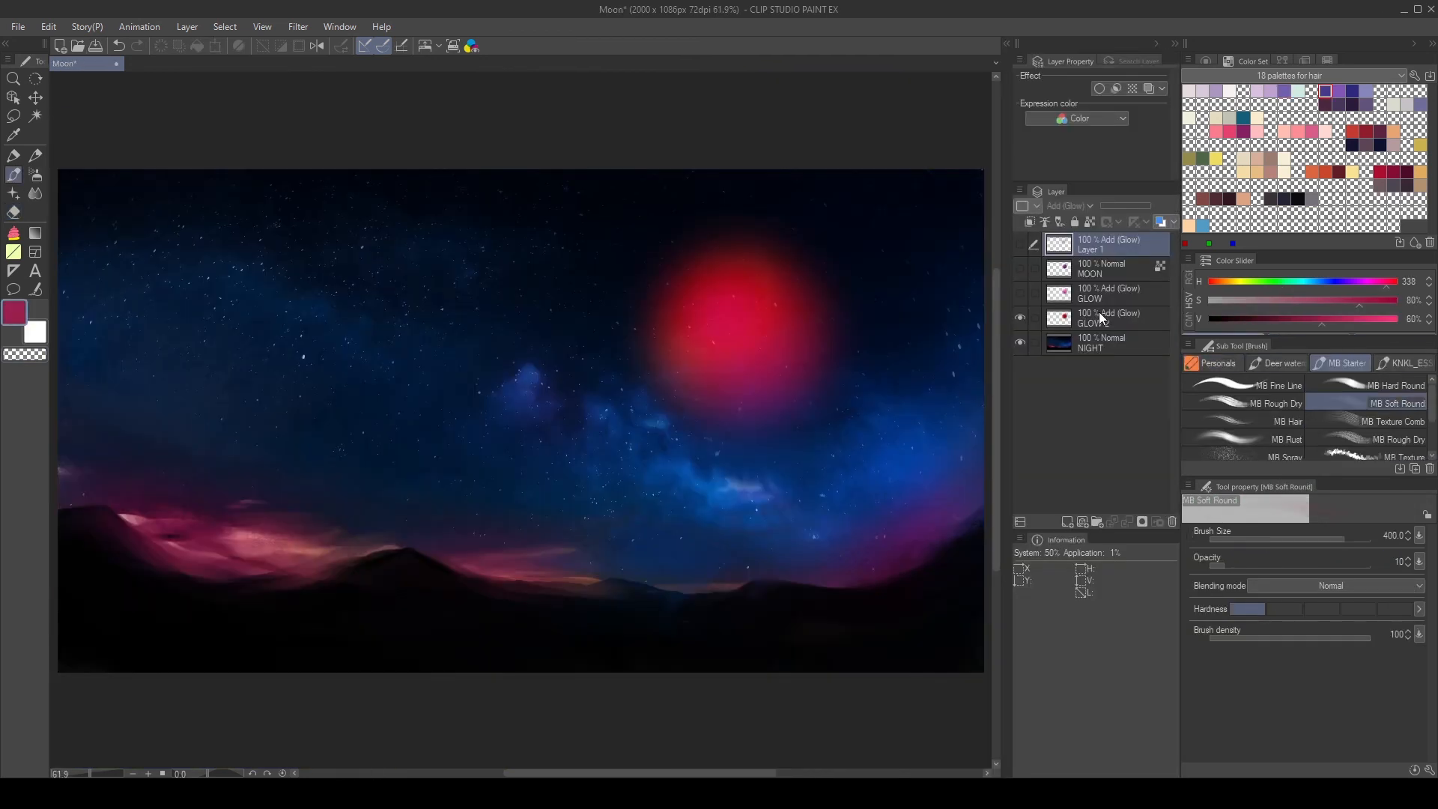
- Show the GLOW, MOON and Layer 1 layers of the night sky painting and check the moon's glow
click(1019, 293)
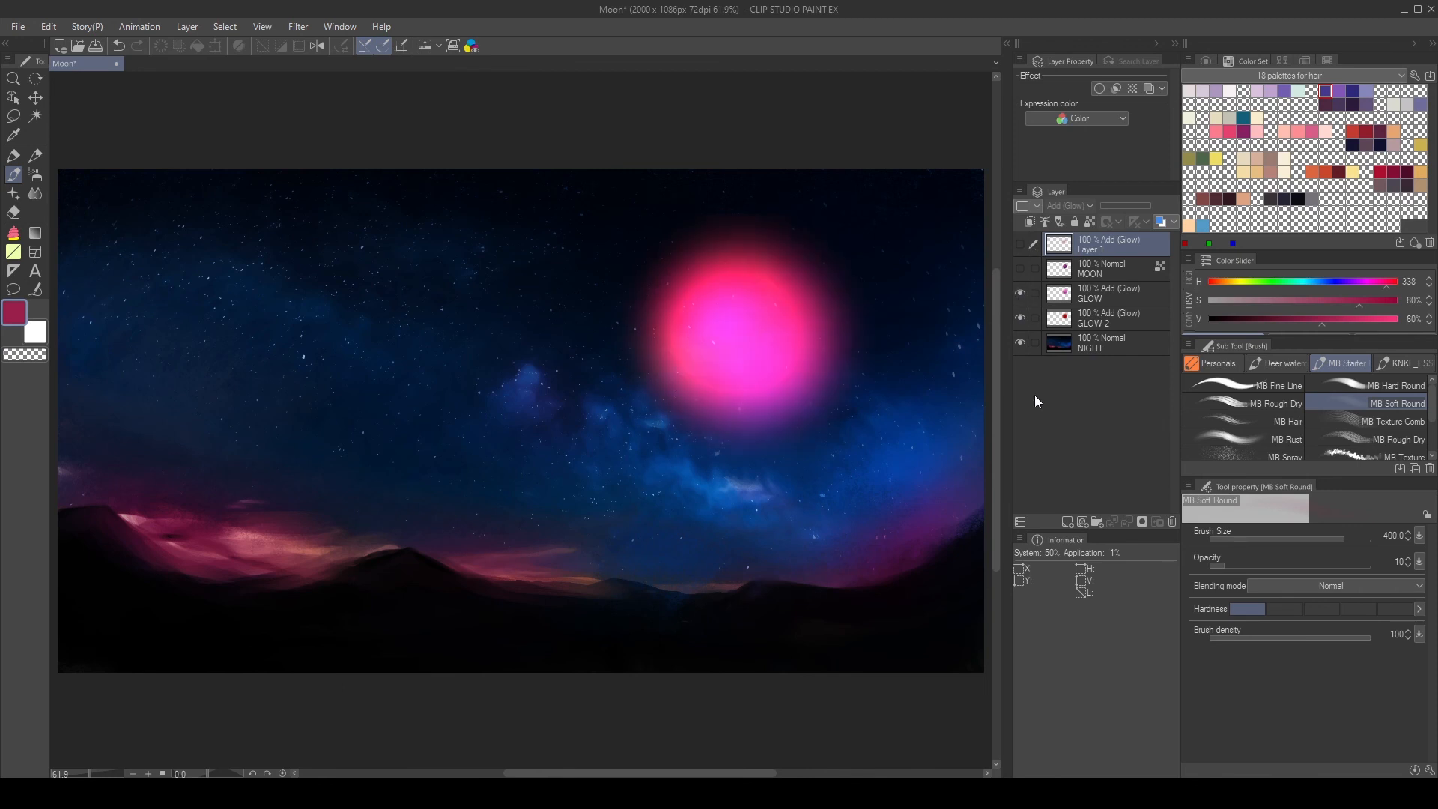
click(1021, 269)
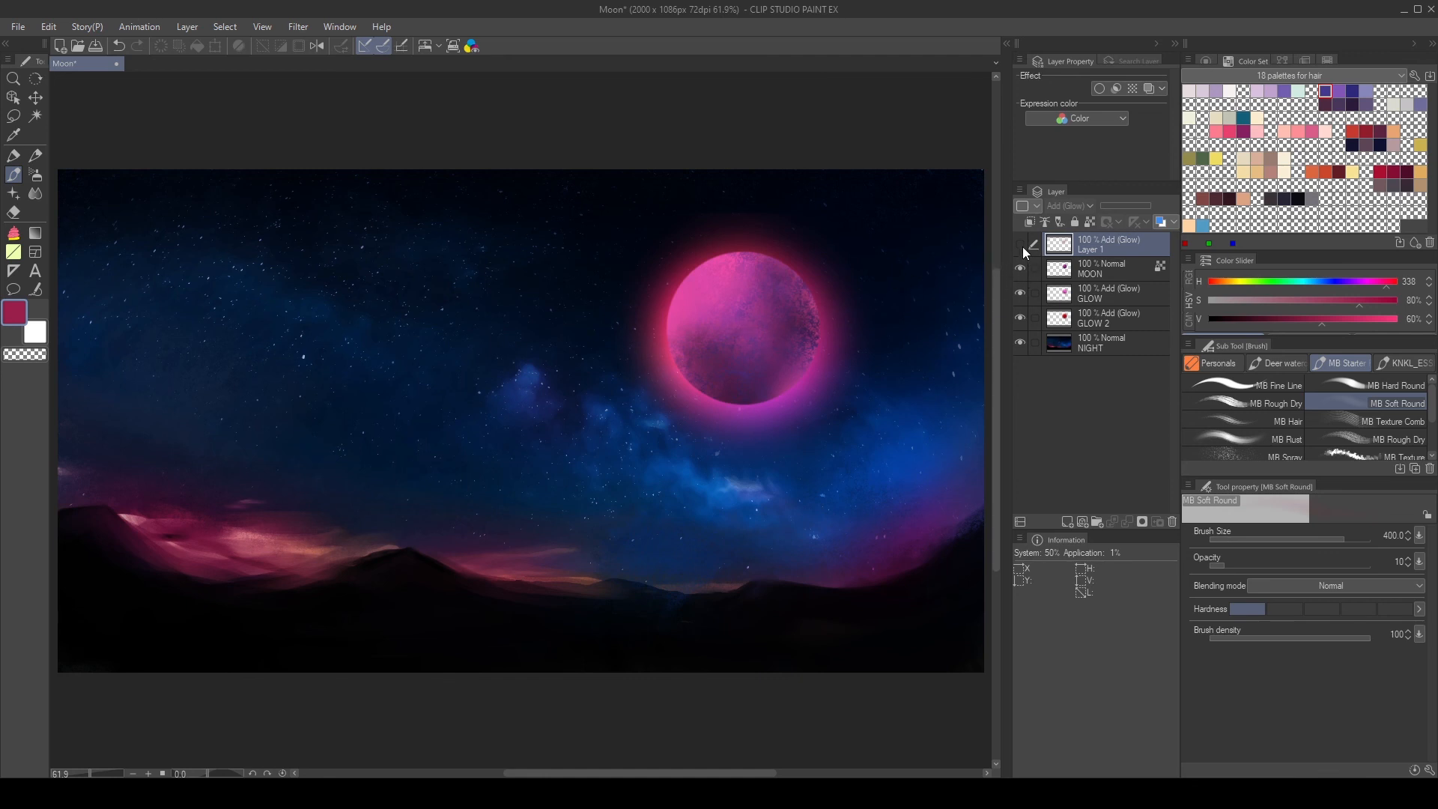
click(1019, 245)
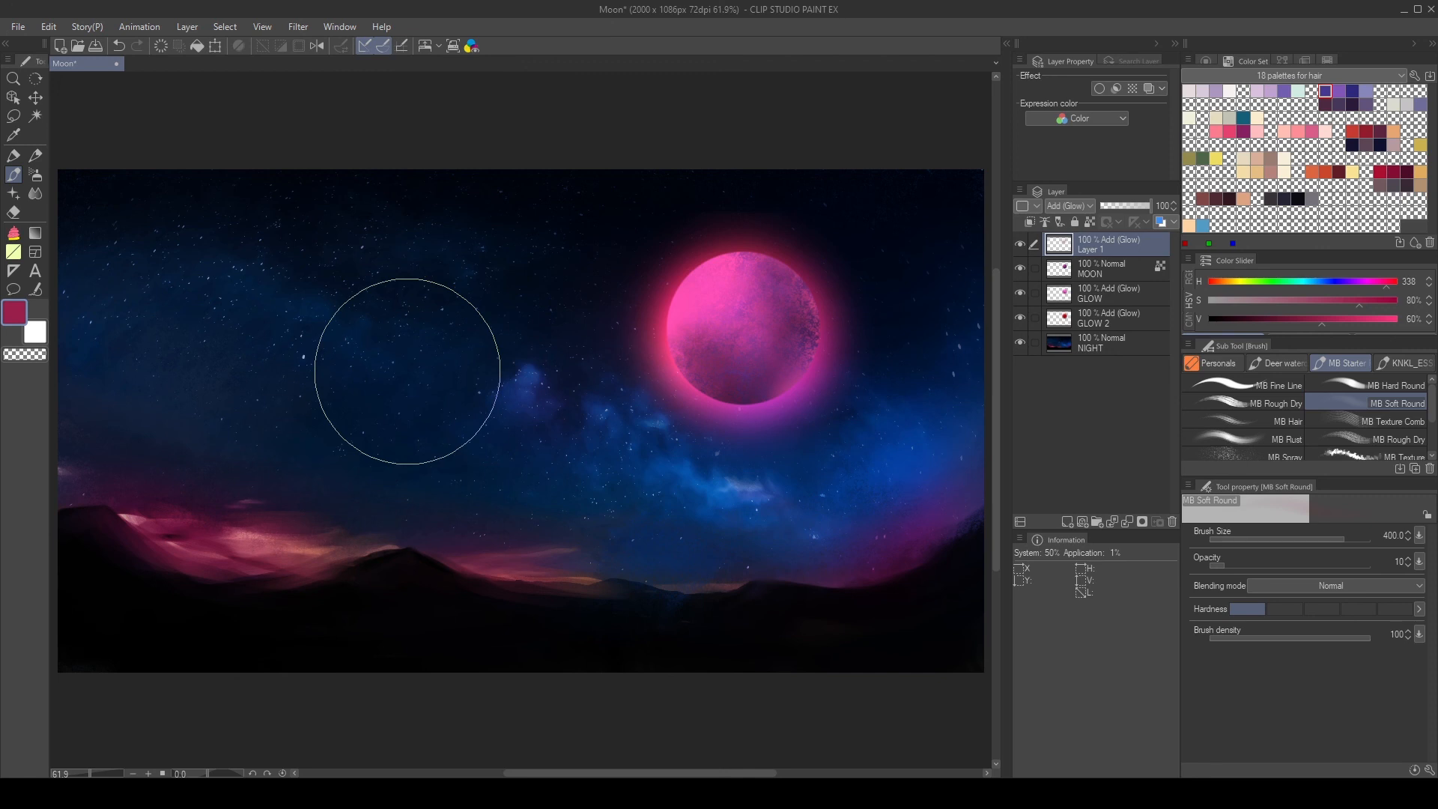
scroll(407, 370, down, 3)
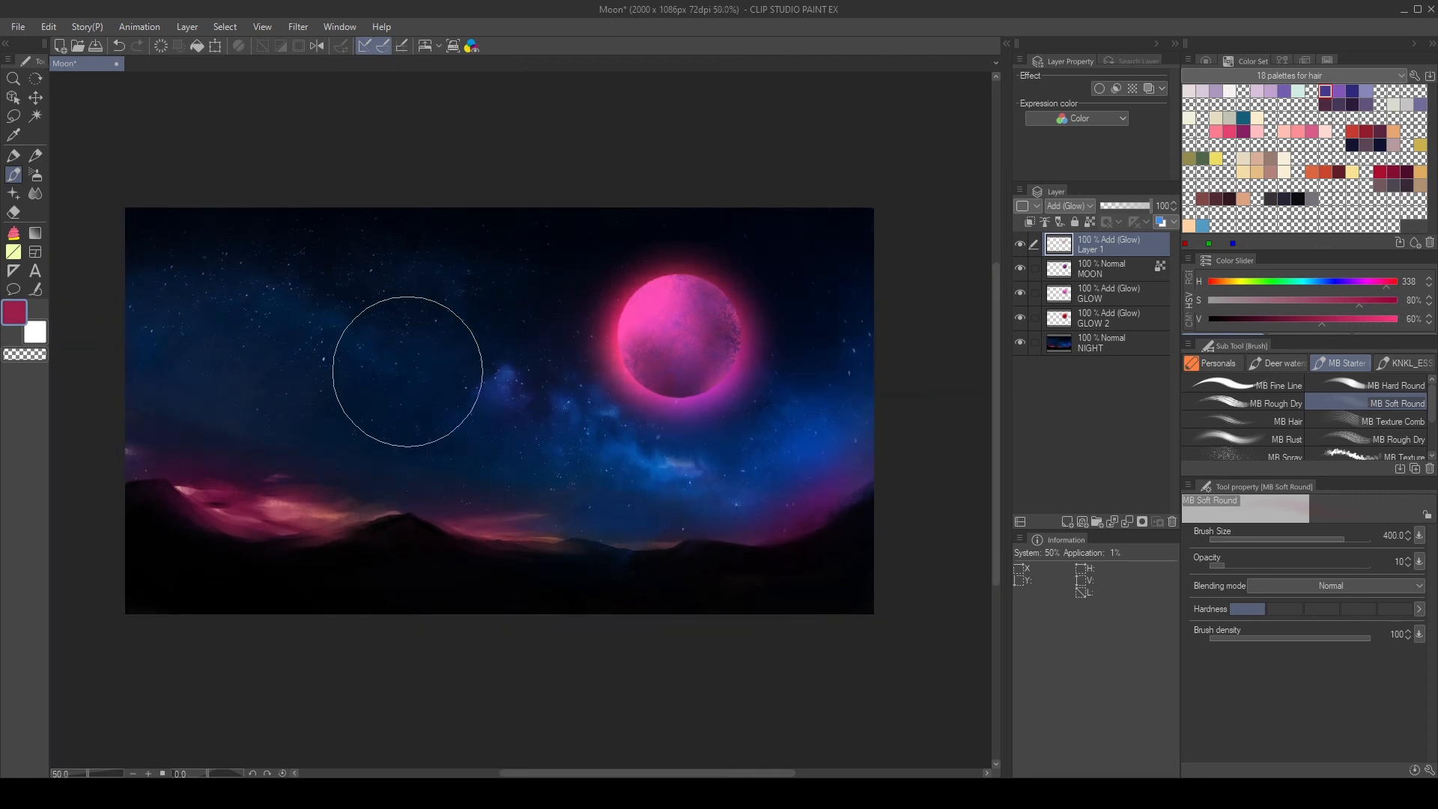
scroll(389, 379, down, 1)
scroll(421, 391, down, 1)
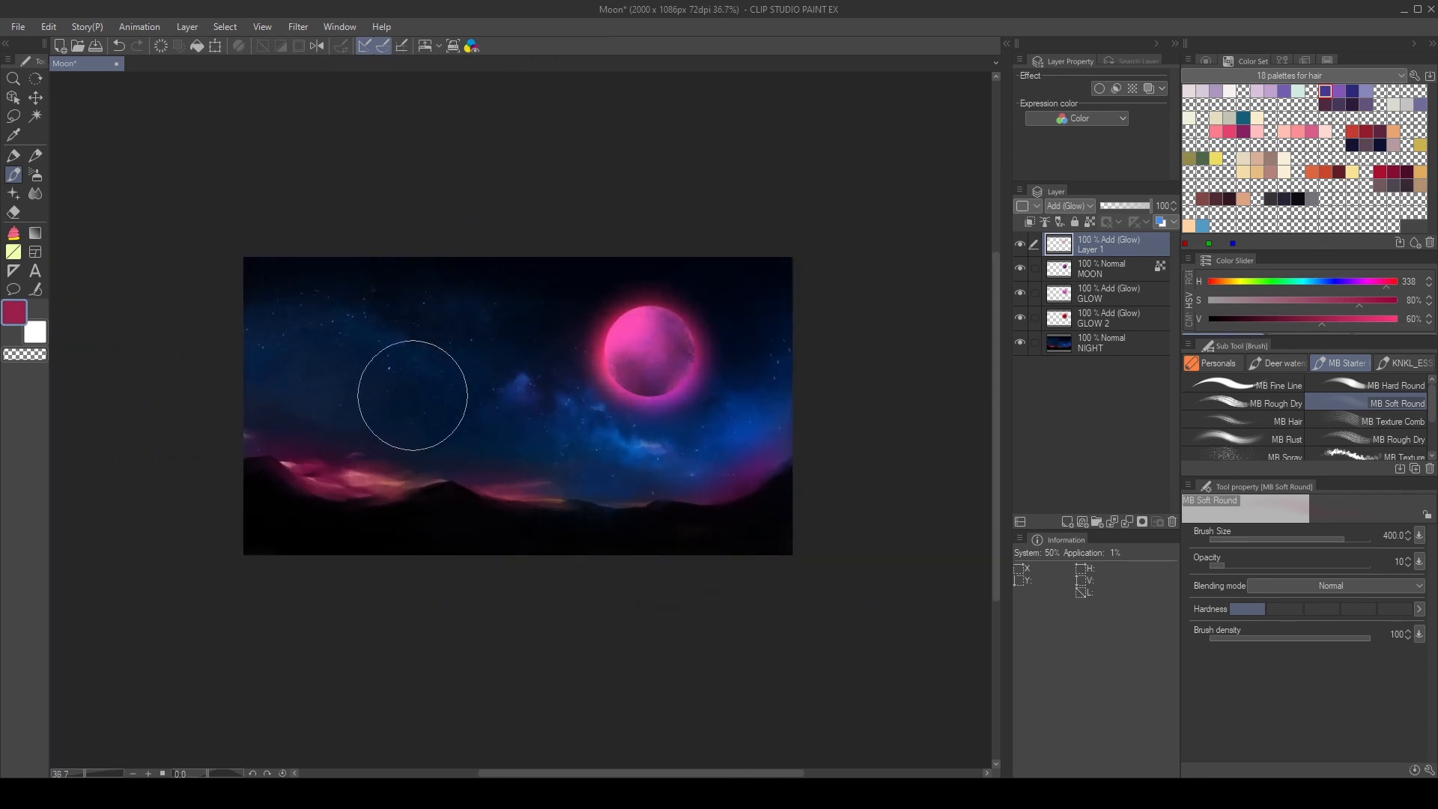
scroll(414, 402, up, 2)
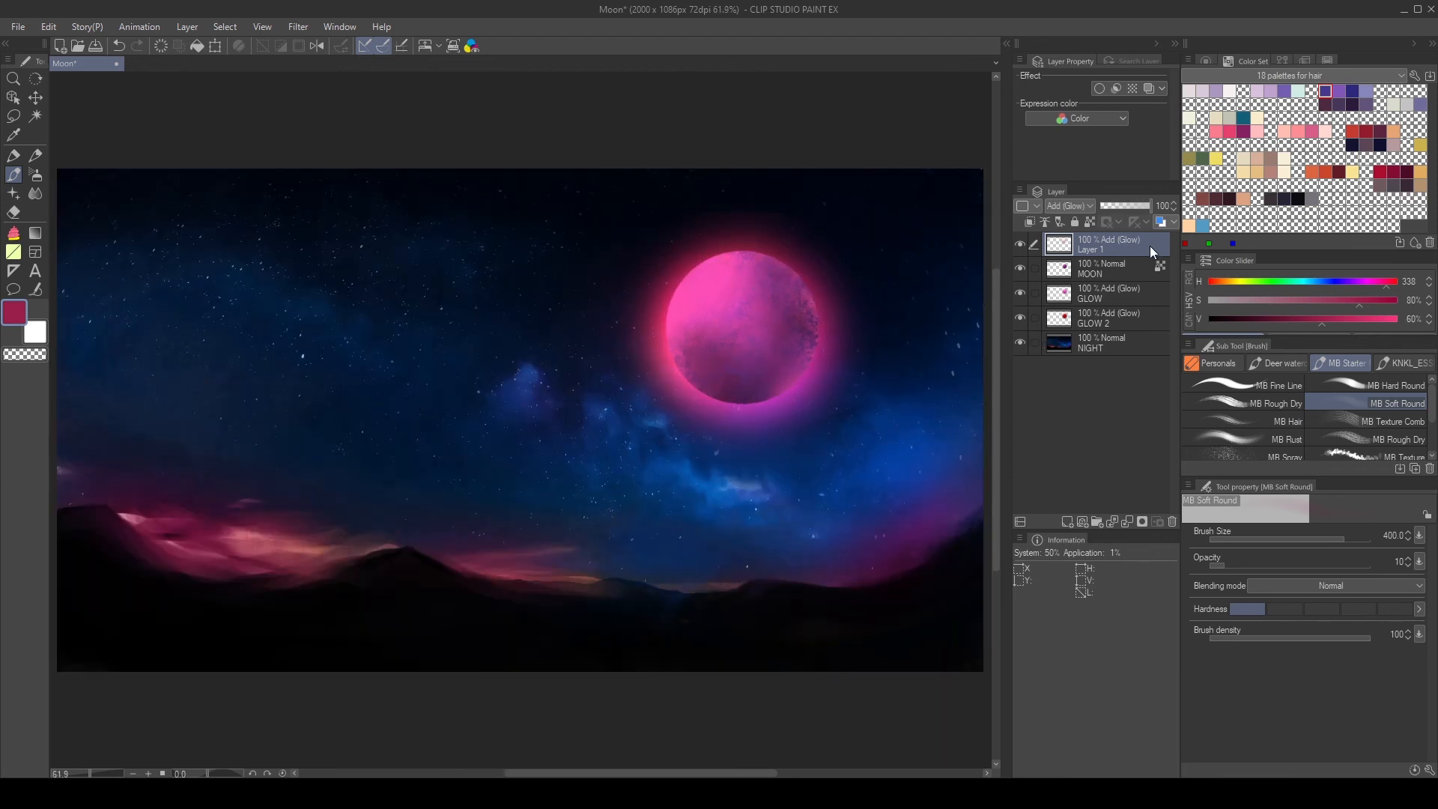
- Lower the GLOW 2 layer's opacity to 71%, select the GLOW layer, and check the moon
mouse_move(1116, 208)
mouse_down()
mouse_move(1072, 207)
mouse_move(1202, 207)
mouse_move(1080, 202)
mouse_move(1159, 213)
mouse_up()
click(1130, 323)
click(1099, 288)
scroll(617, 370, down, 2)
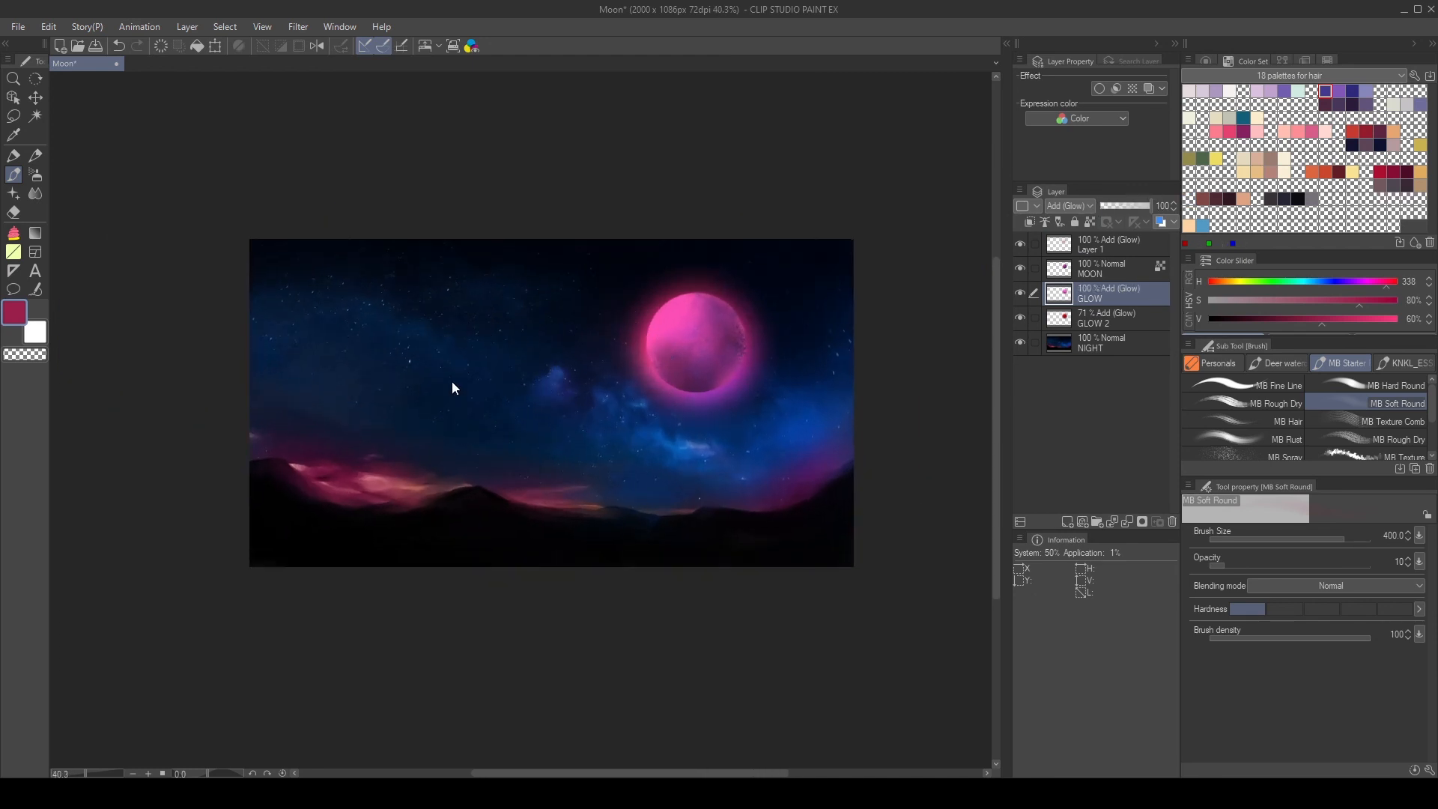
scroll(452, 382, up, 2)
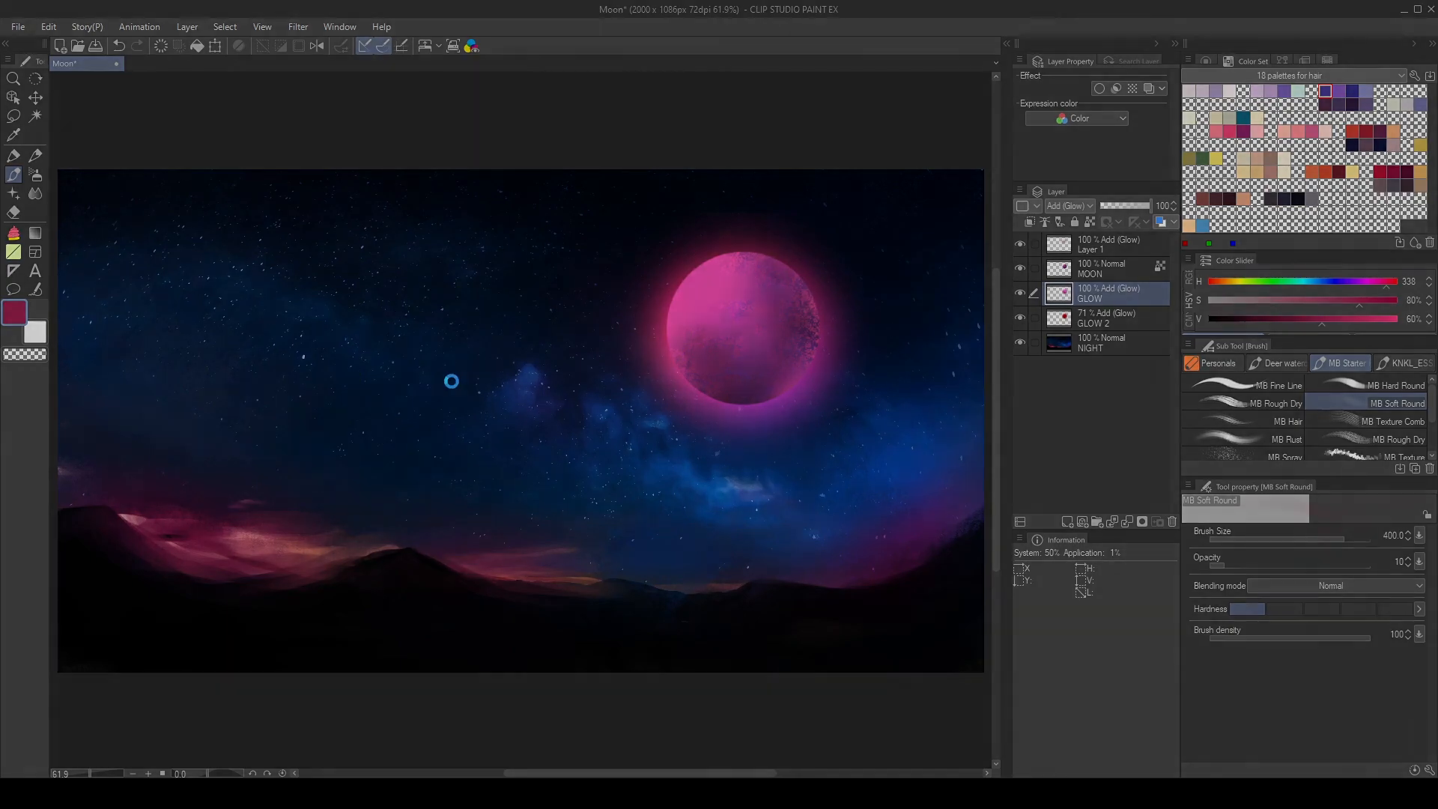